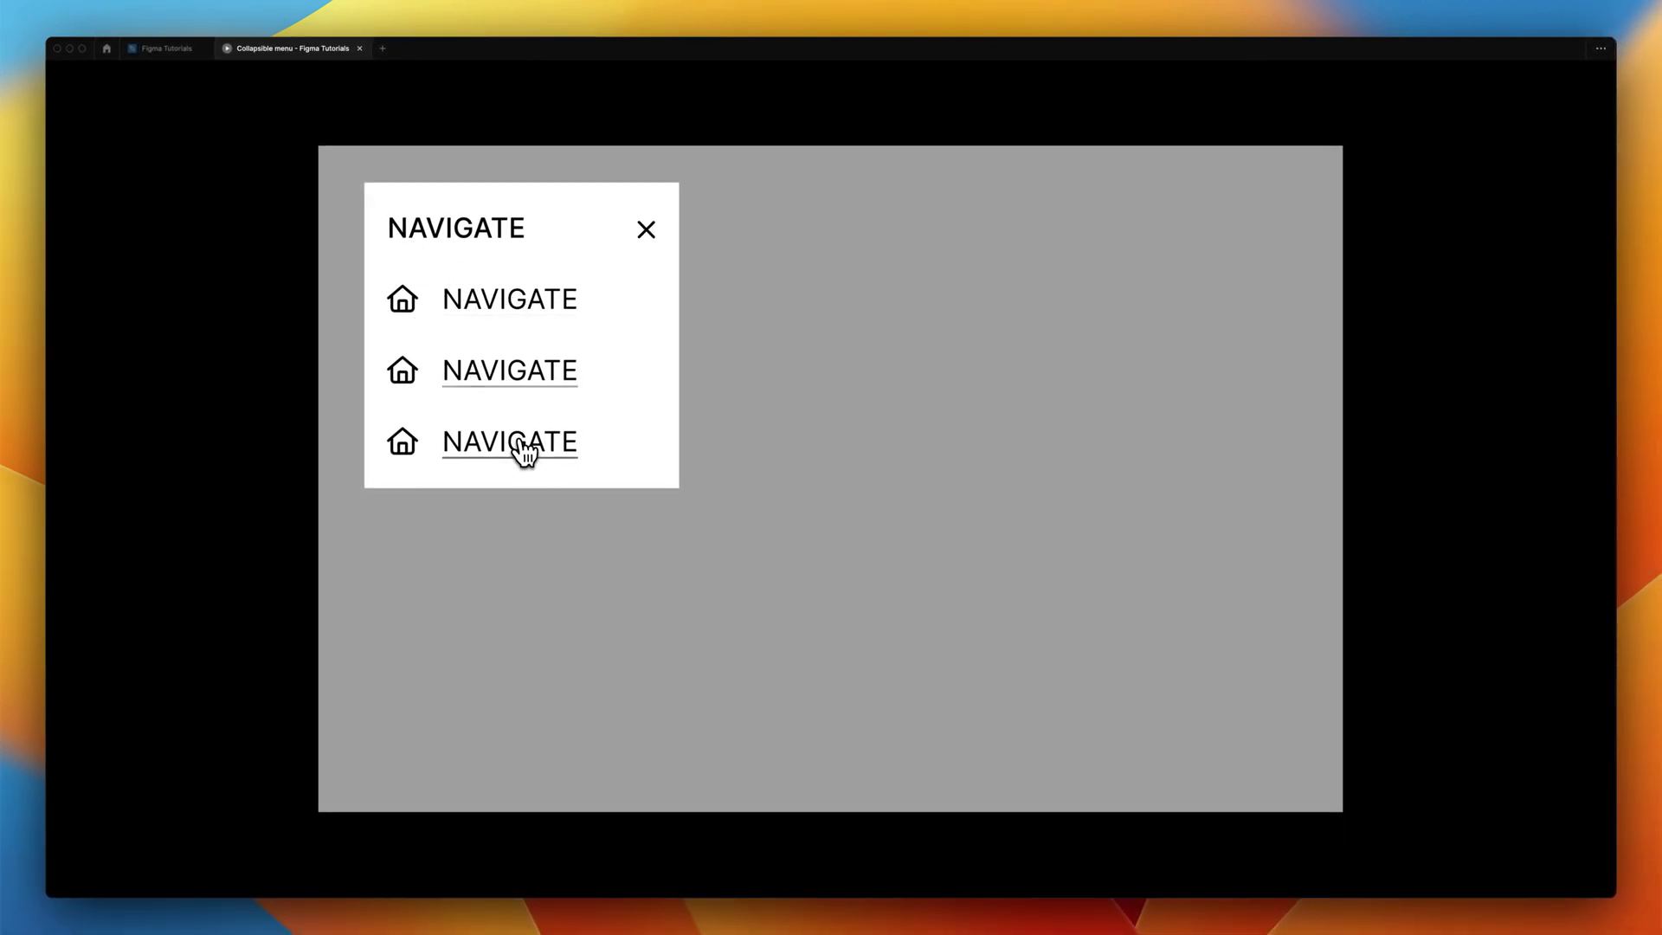
- Toggle the menu collapsed and expanded, then snap the Nav item component to the menu's top
click(654, 237)
click(731, 433)
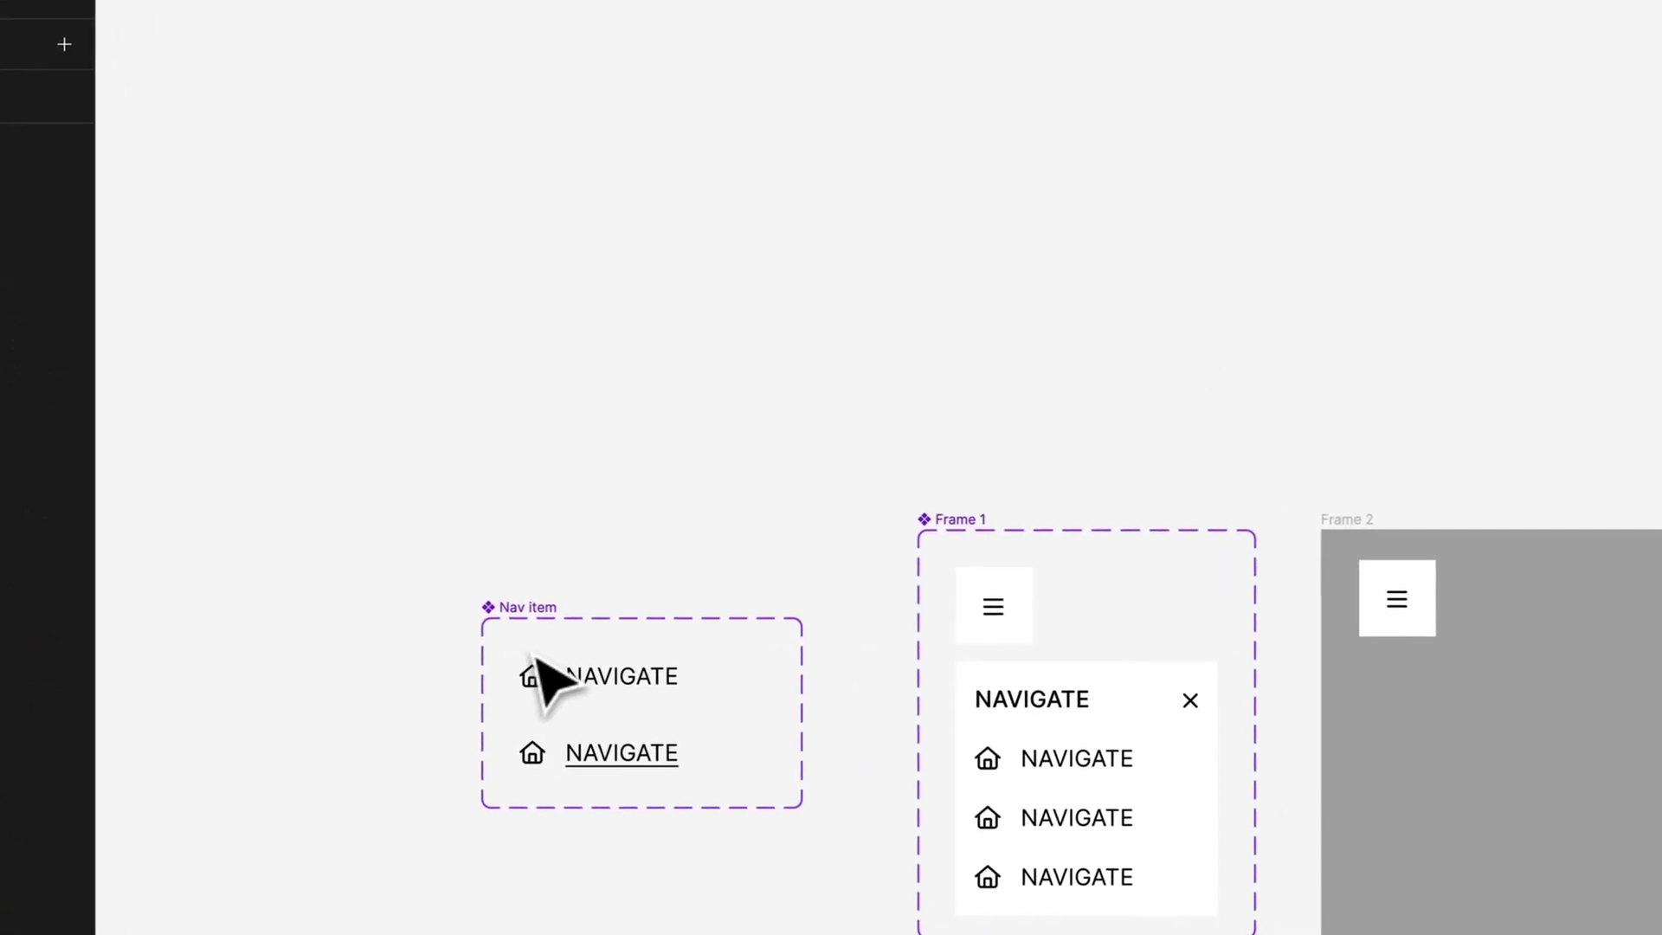
drag(636, 667, 714, 583)
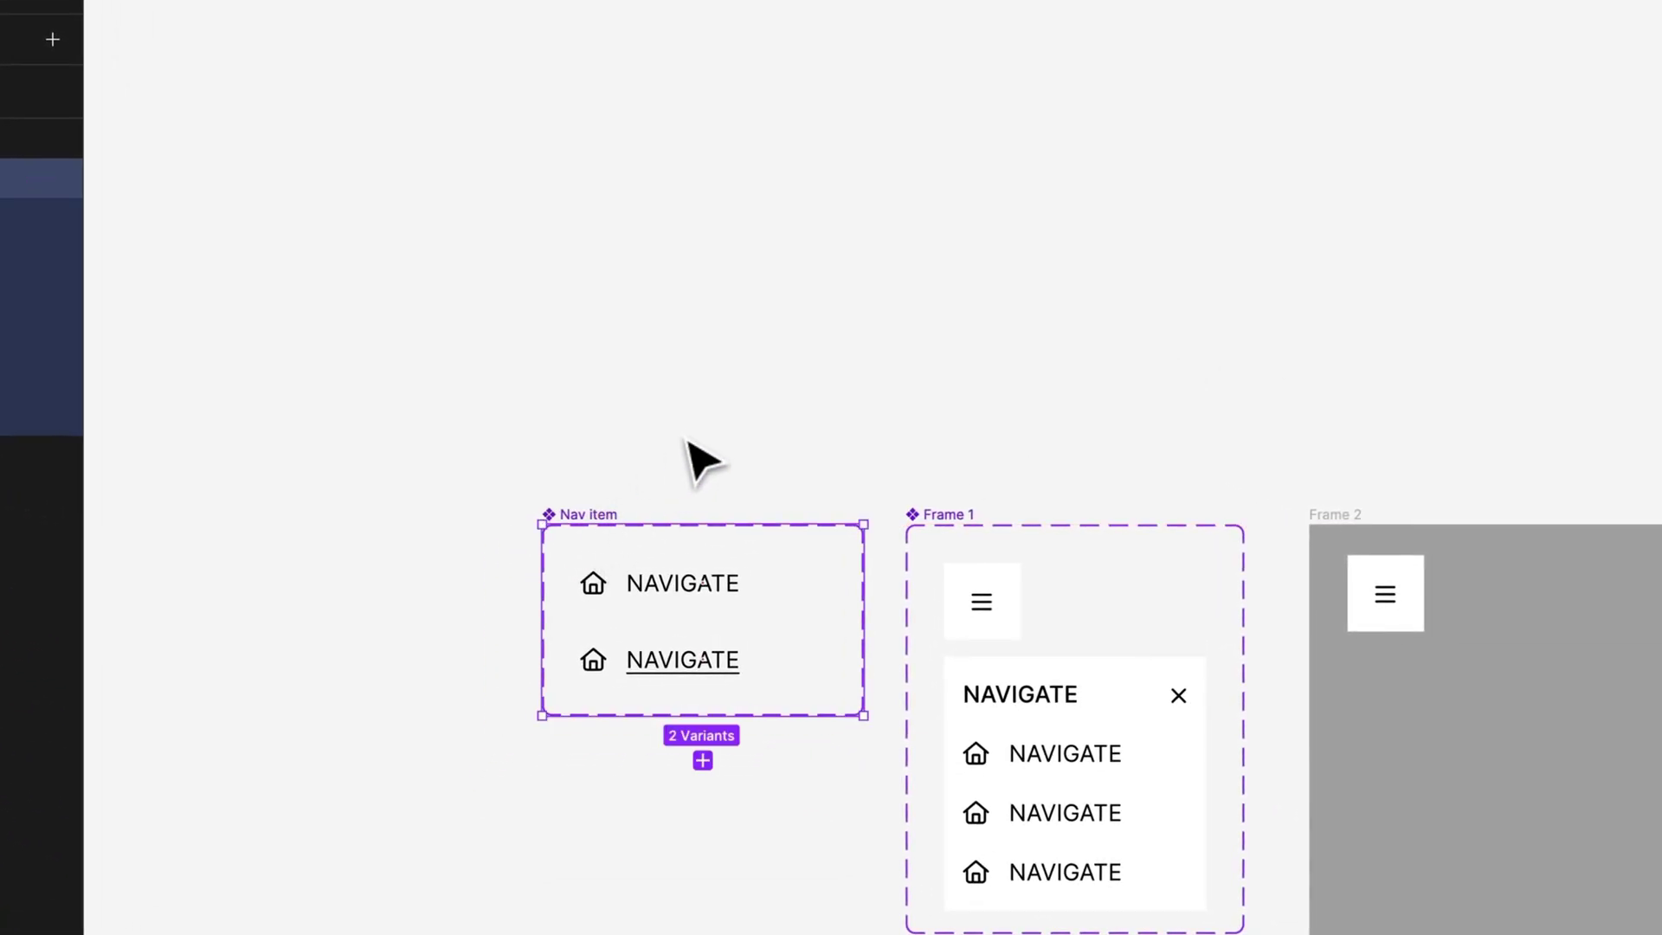
- Rename the Frame 1 component set to Menu
click(693, 453)
scroll(594, 586, up, 5)
scroll(716, 530, right, 4)
click(956, 448)
double_click(952, 432)
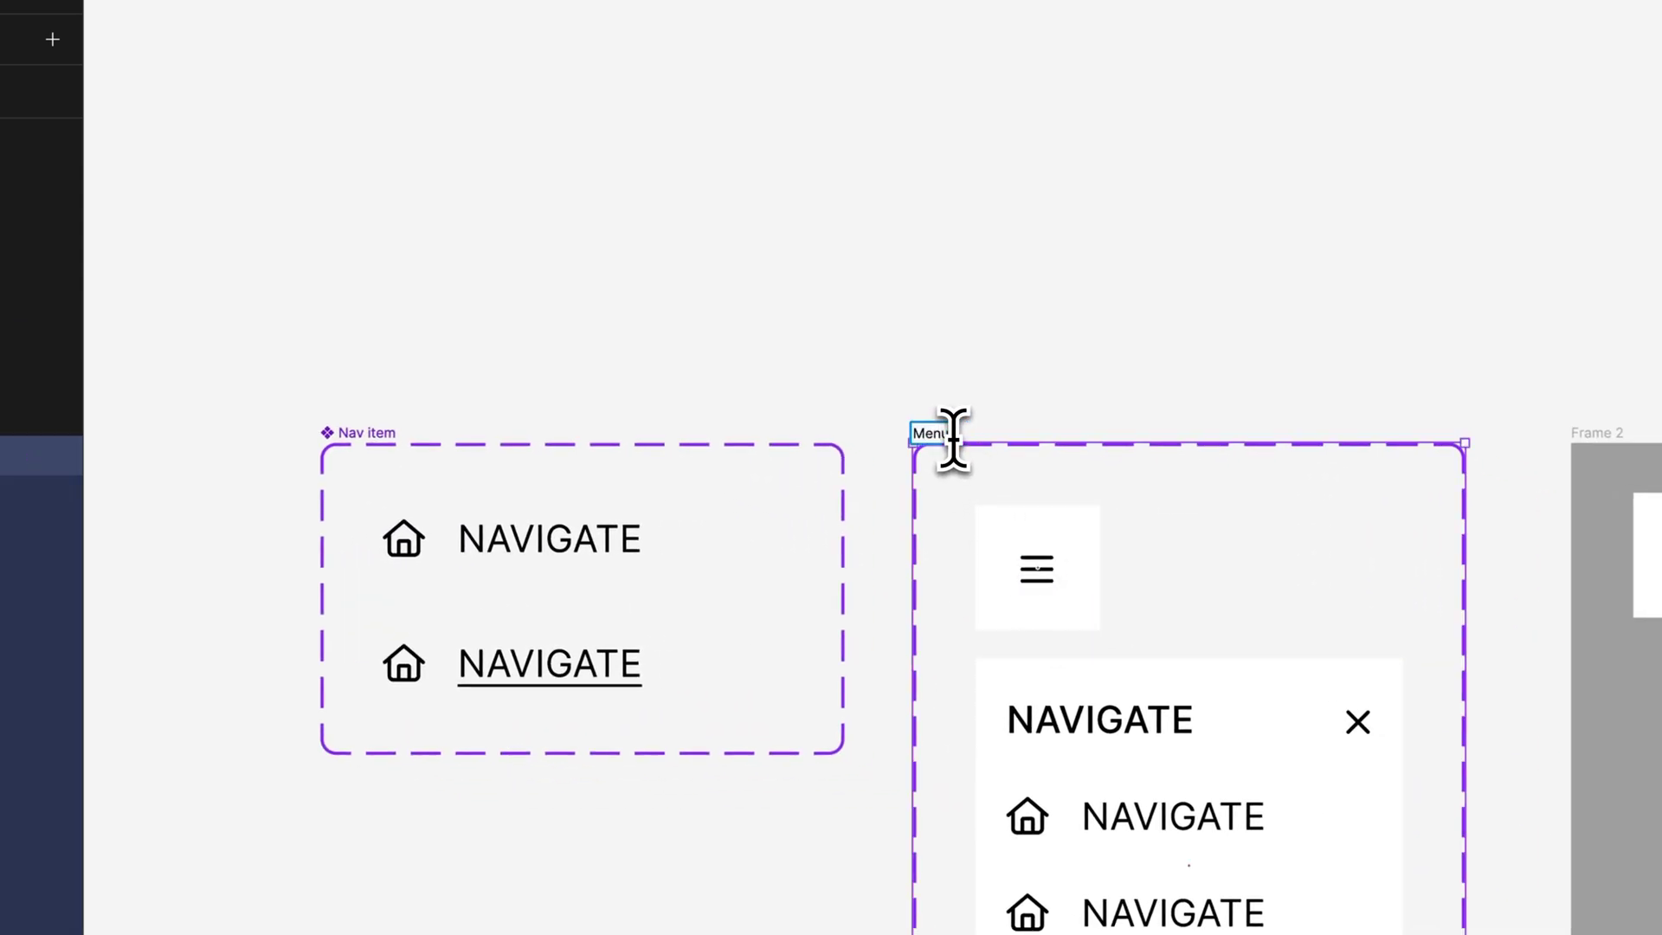
key(Return)
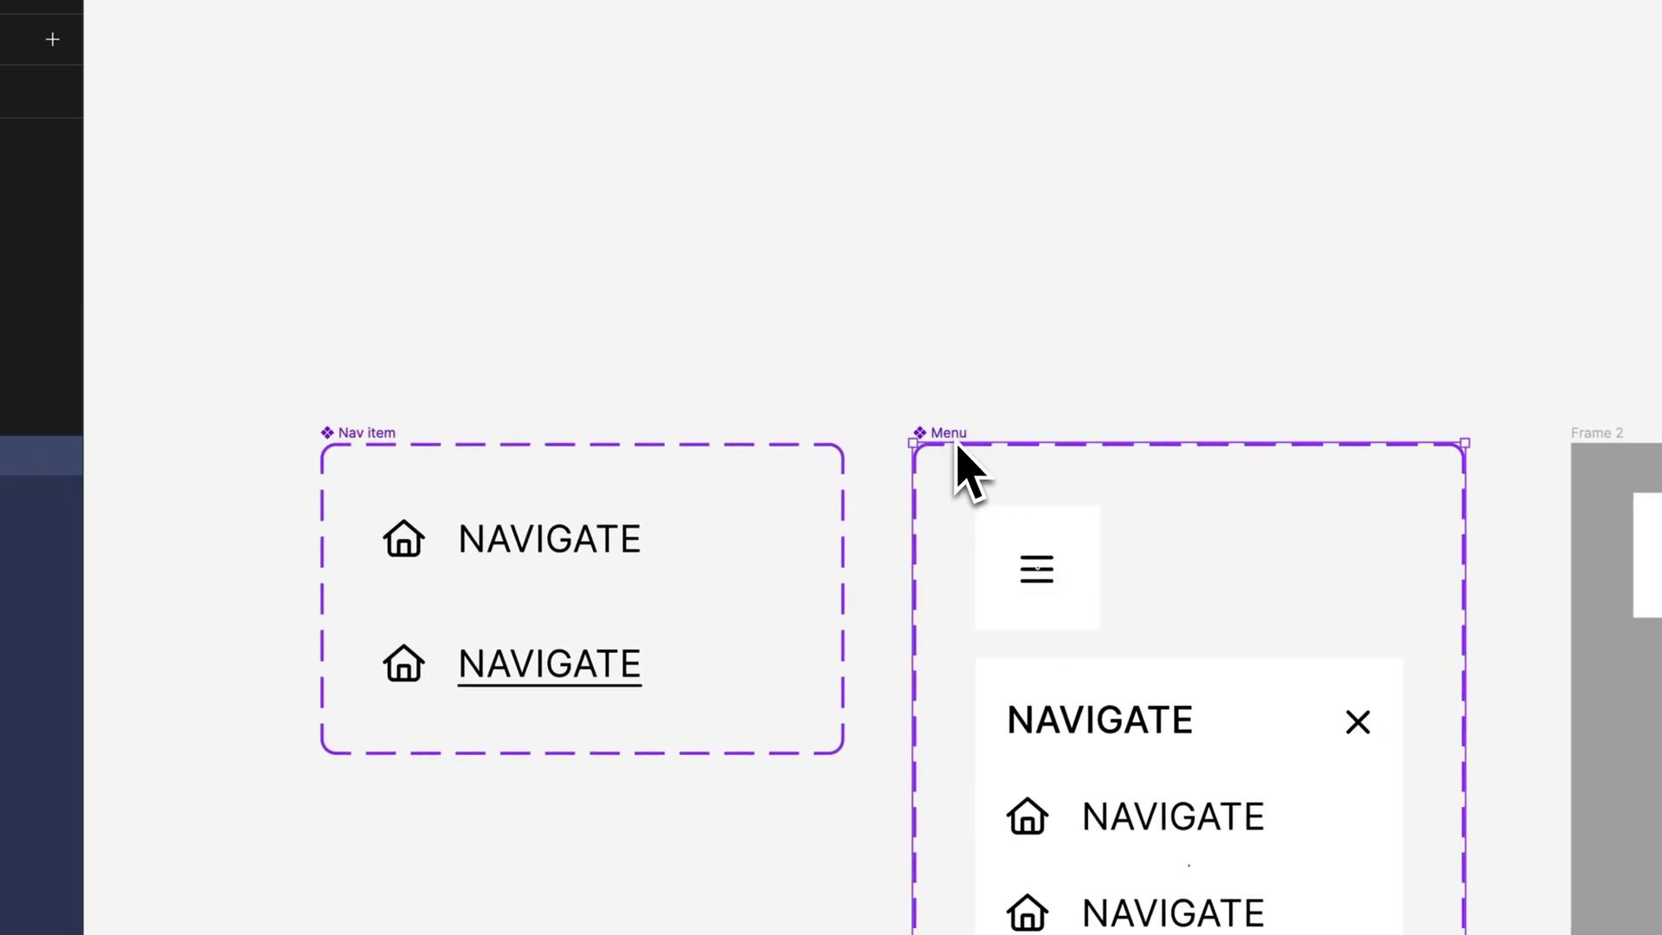
- Inspect the hamburger button and the NAVIGATE dropdown panel
click(1087, 580)
click(1159, 818)
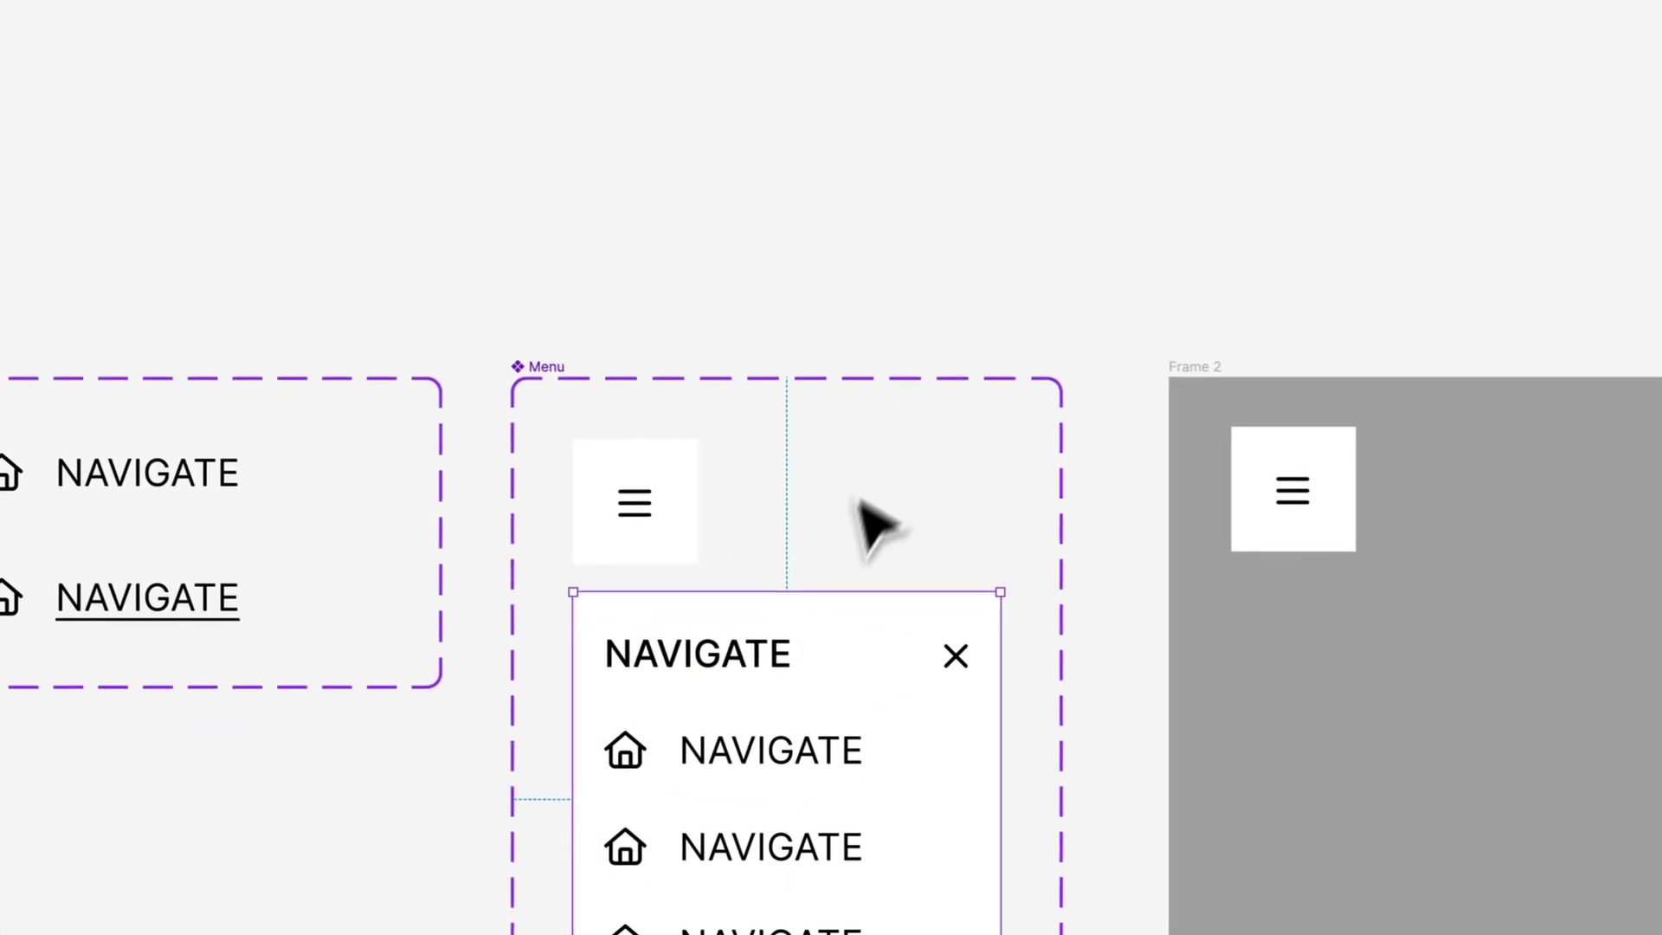
click(974, 251)
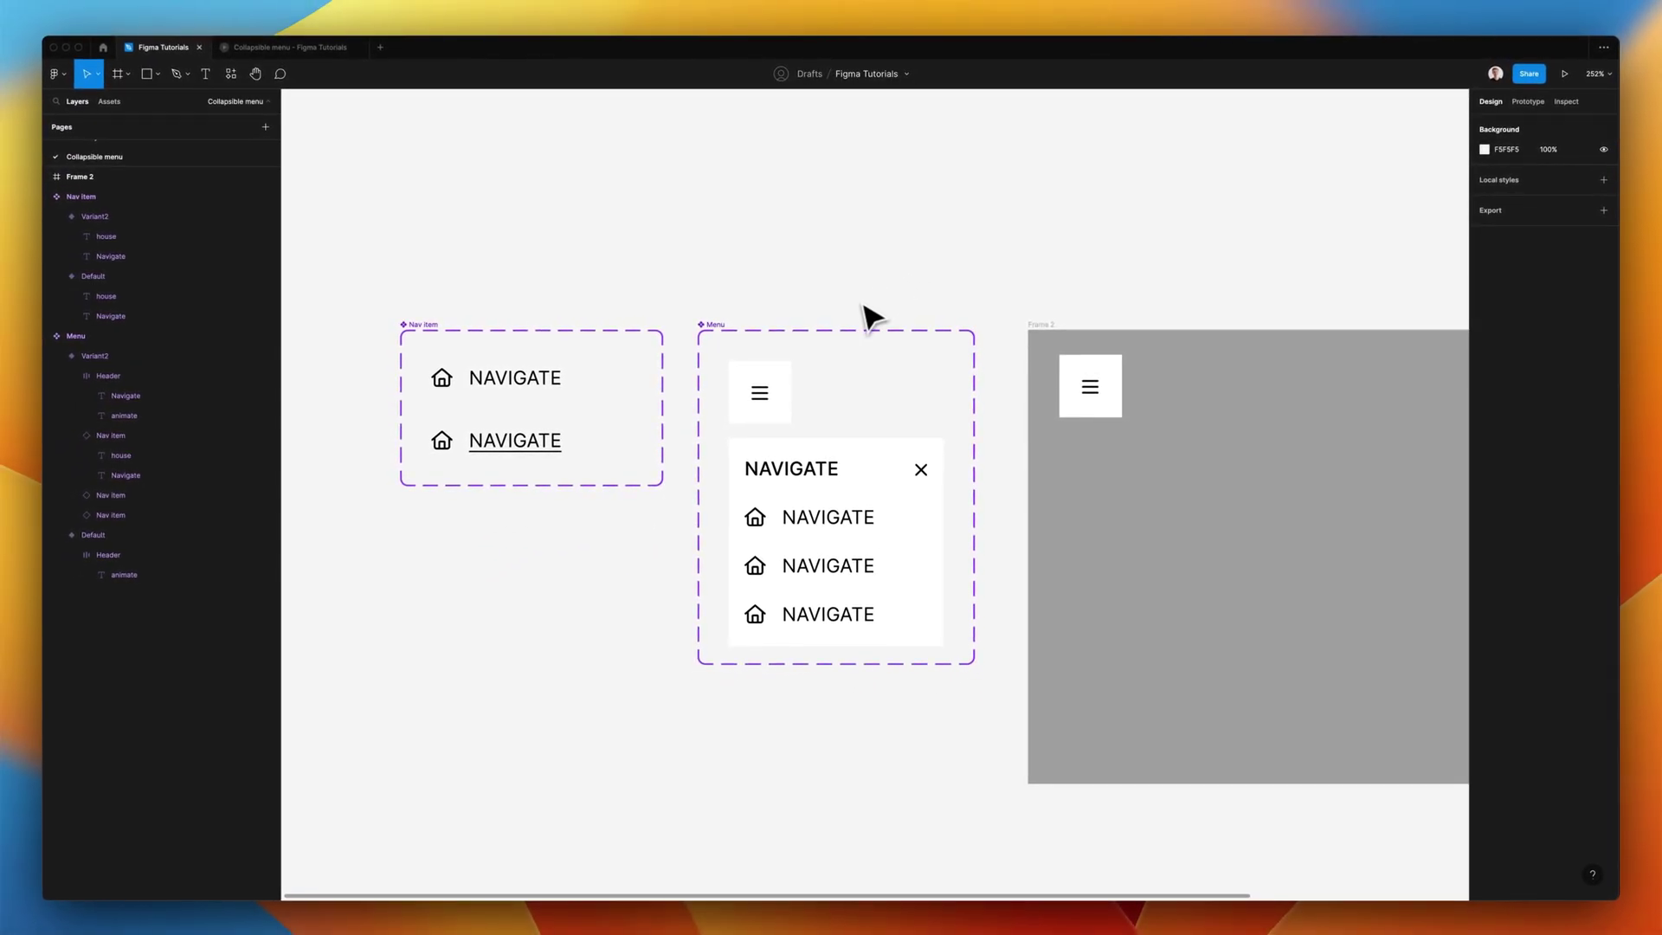
- Change the NAVIGATE heading's font to Inter
scroll(863, 326, down, 15)
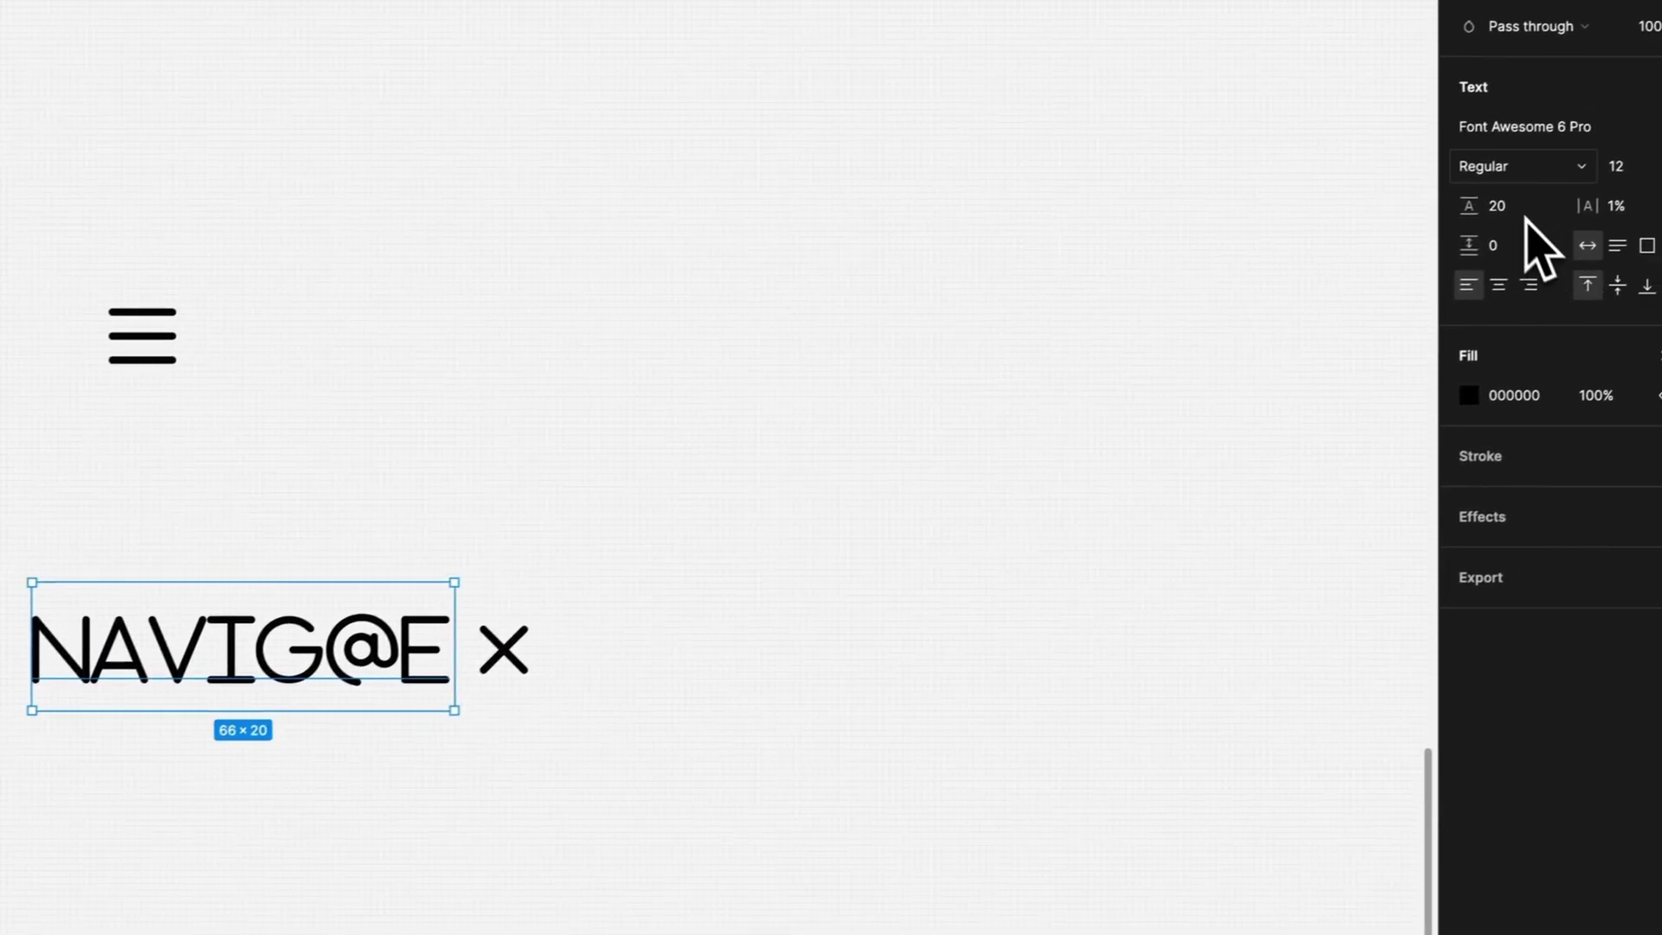
click(1532, 131)
text(Inter)
key(Return)
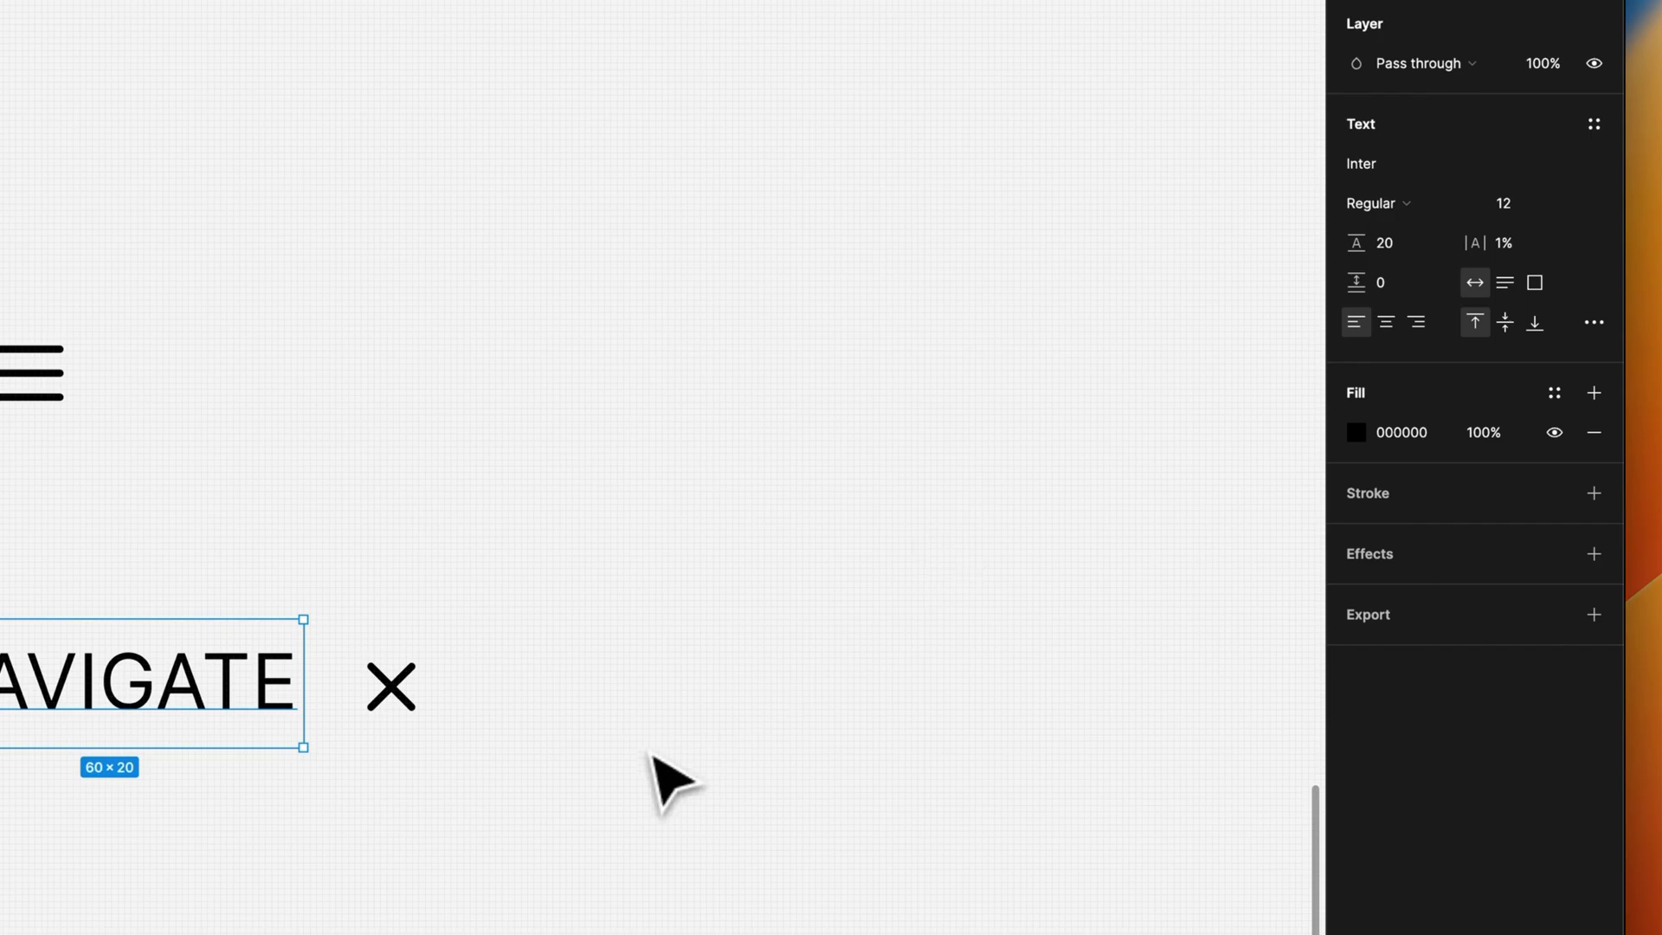
drag(627, 840, 0, 582)
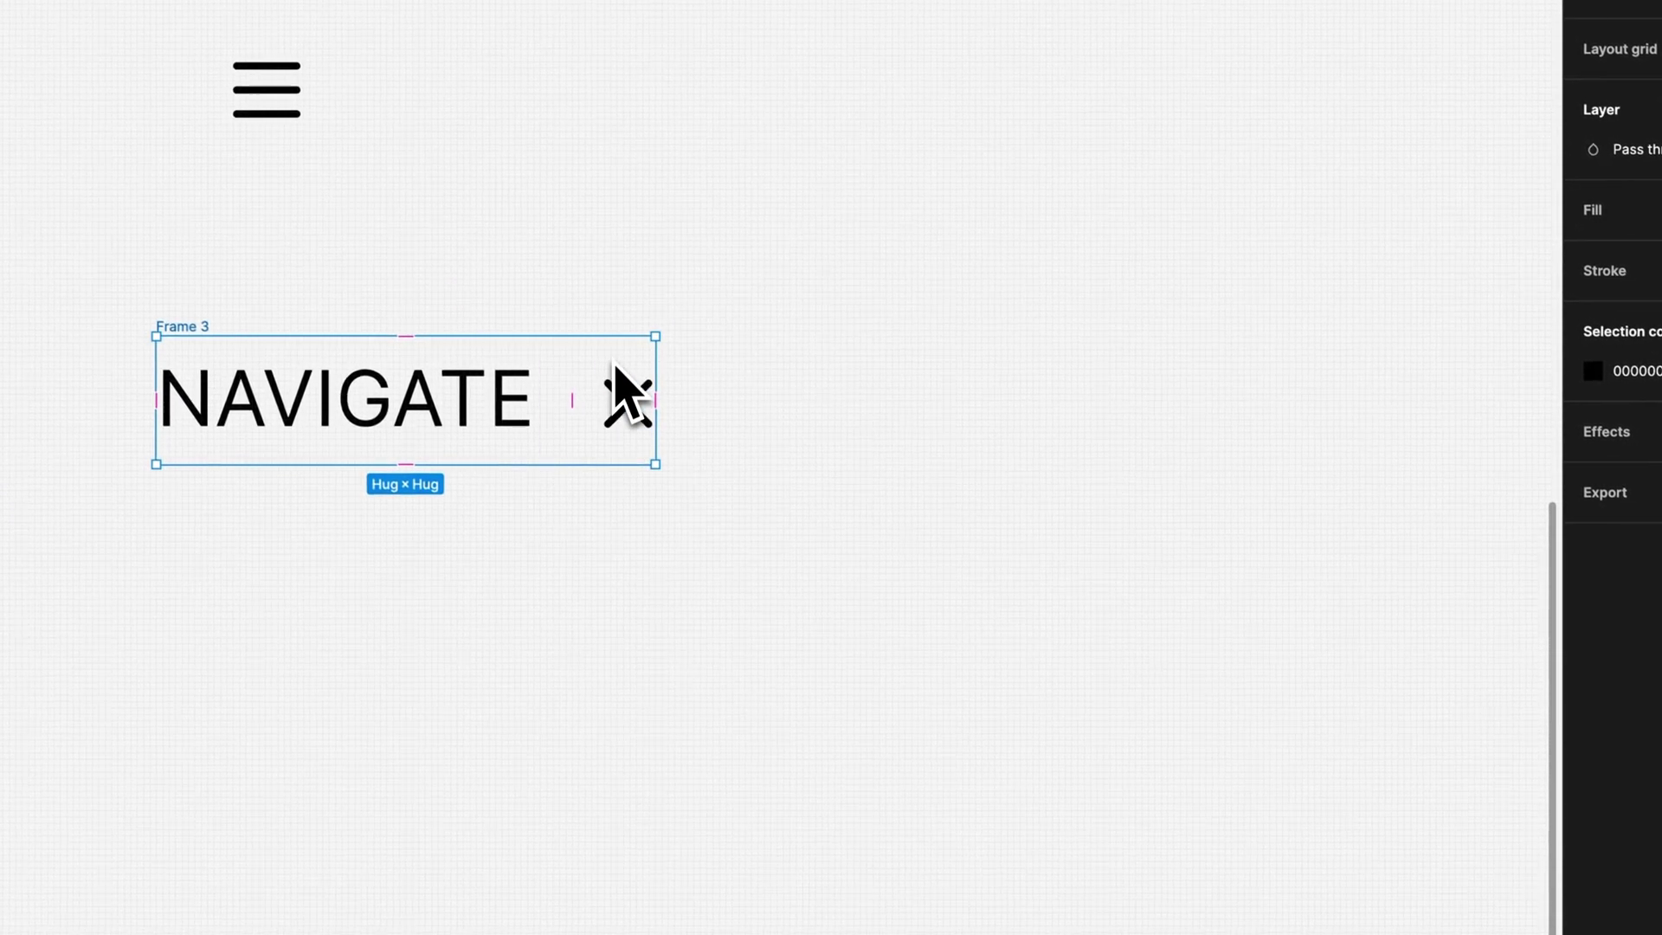
- Enable Align text baseline in Frame 3's advanced auto layout settings
click(1594, 216)
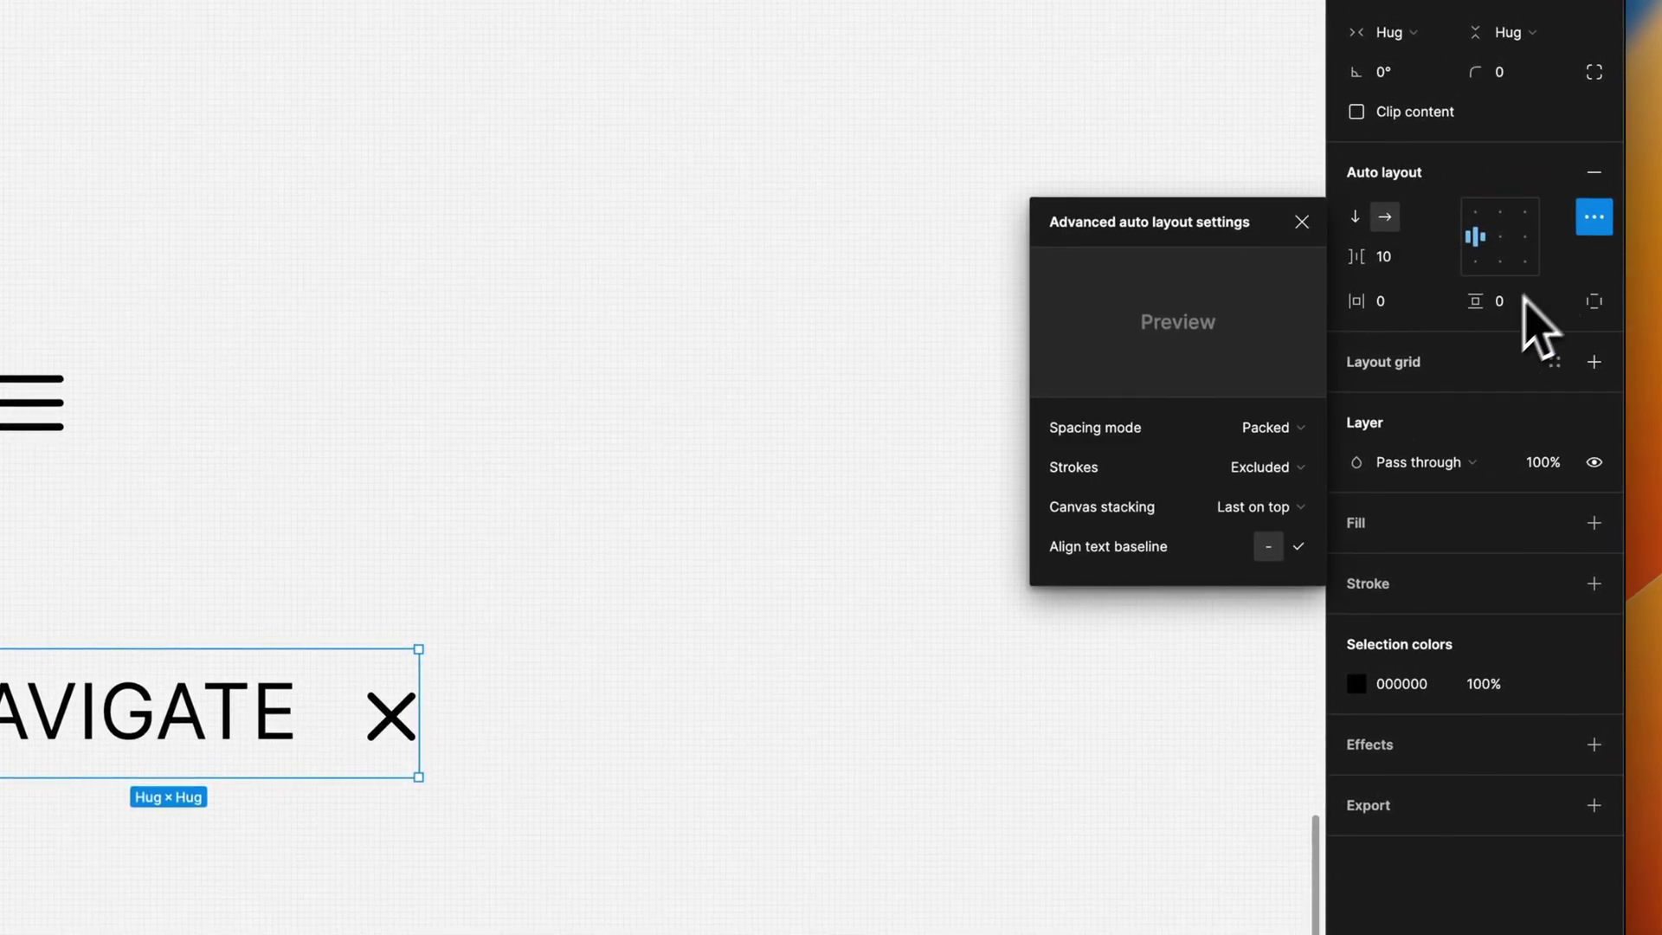
click(1298, 547)
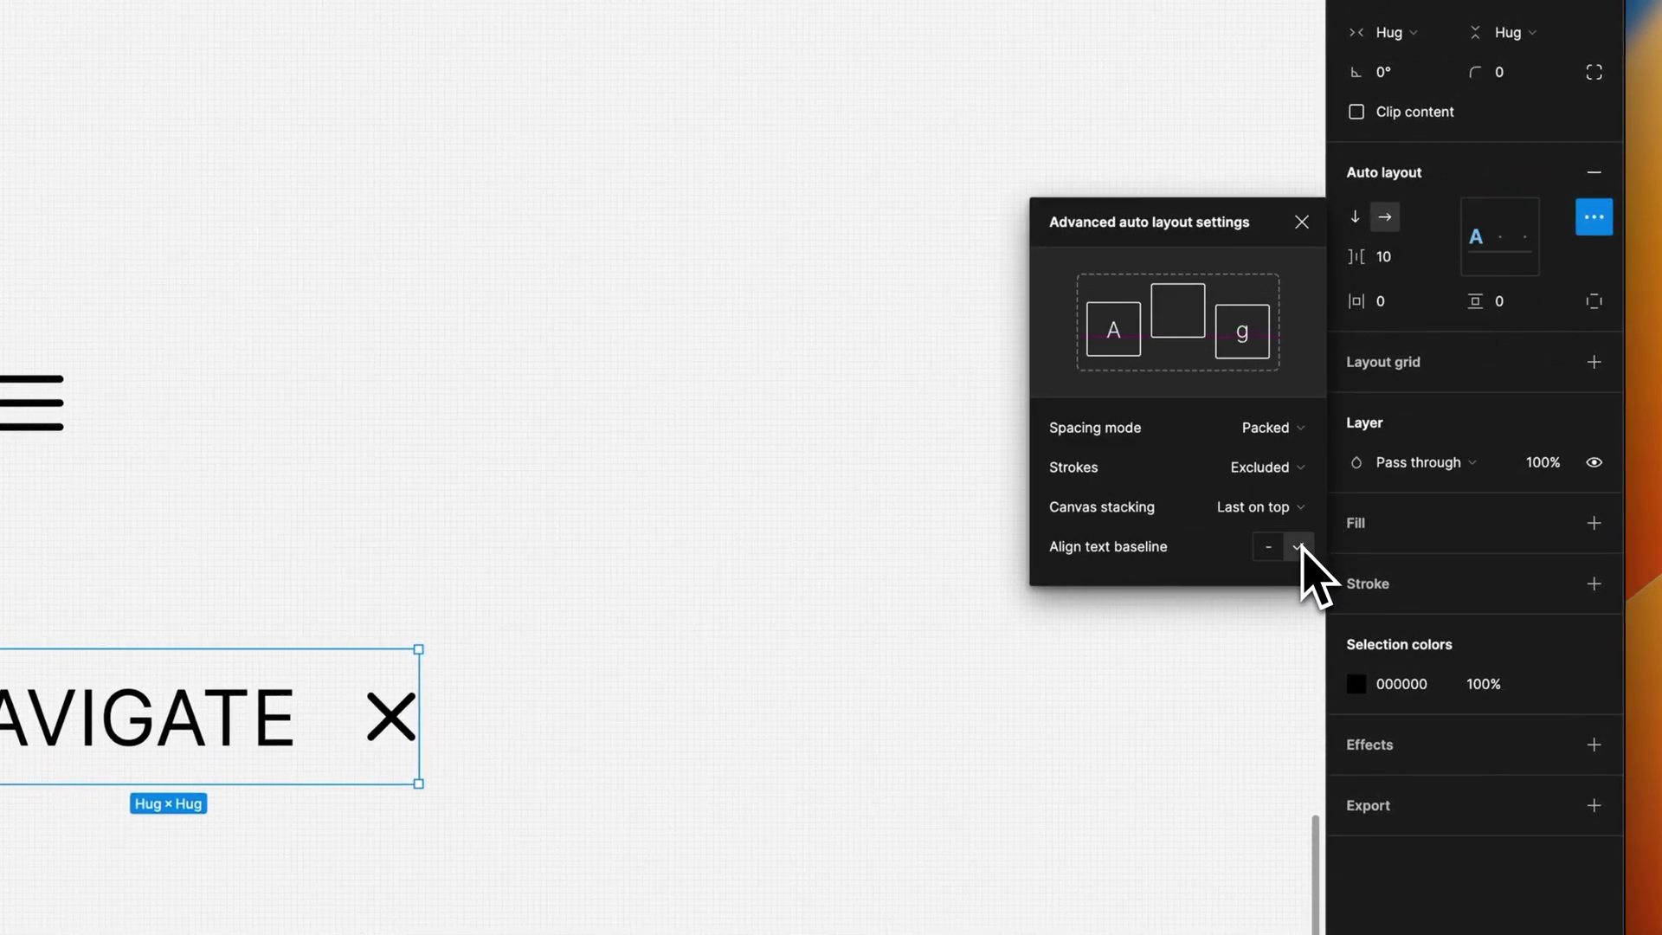
click(1307, 231)
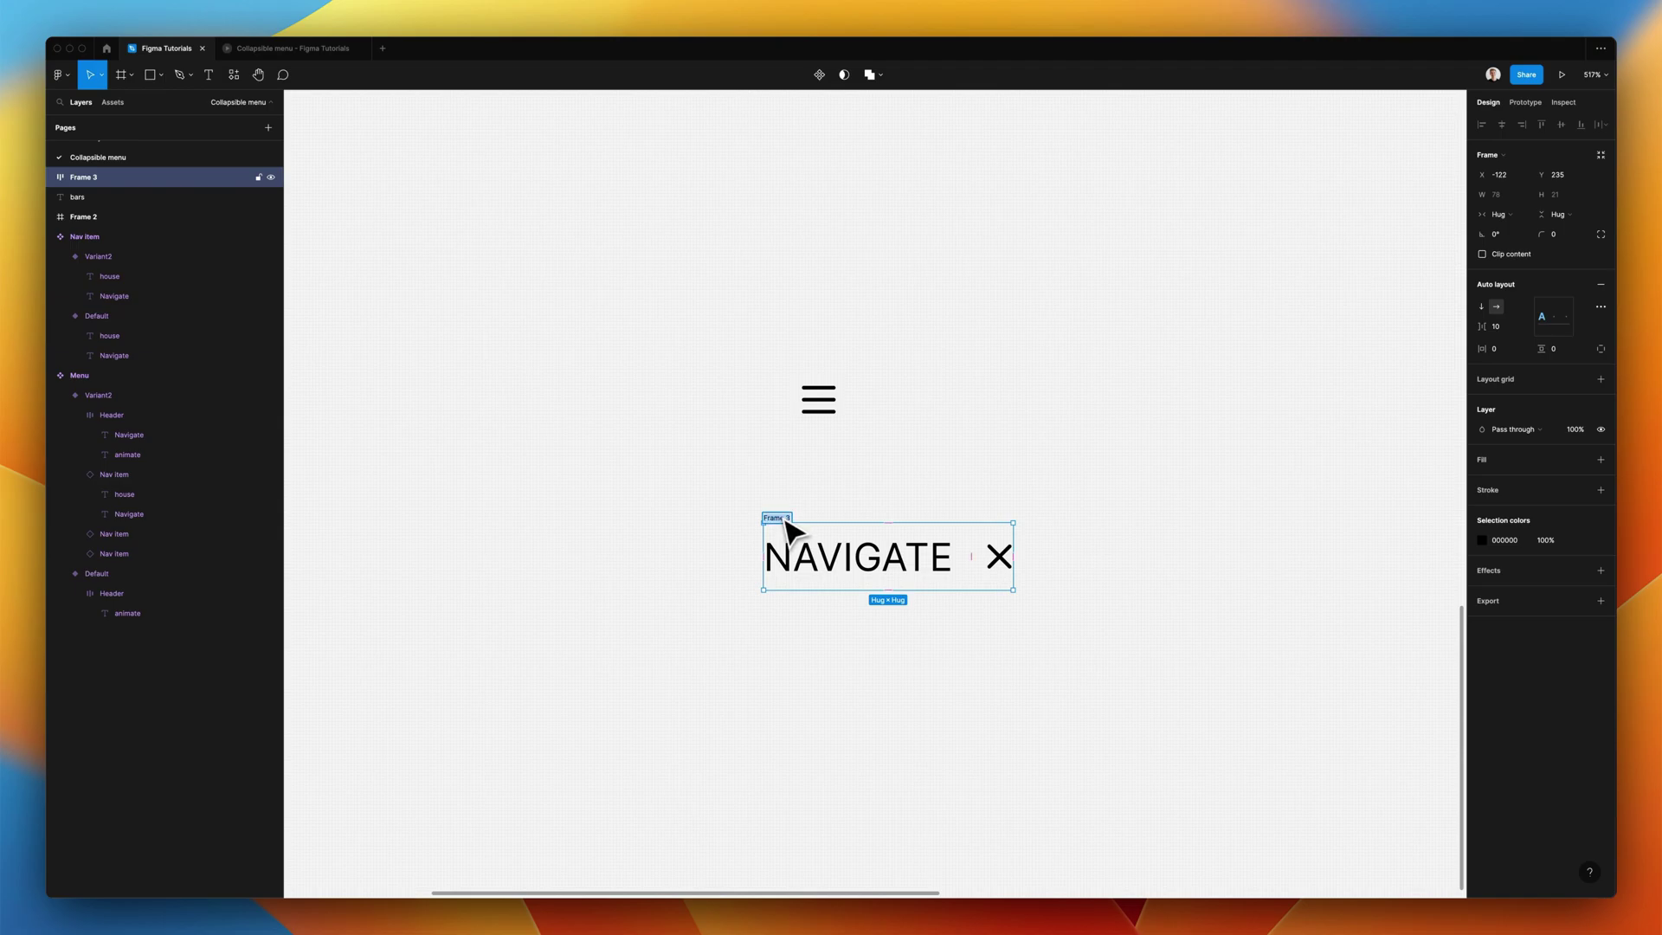
- Widen the Header frame to a fixed 129 px width
click(868, 658)
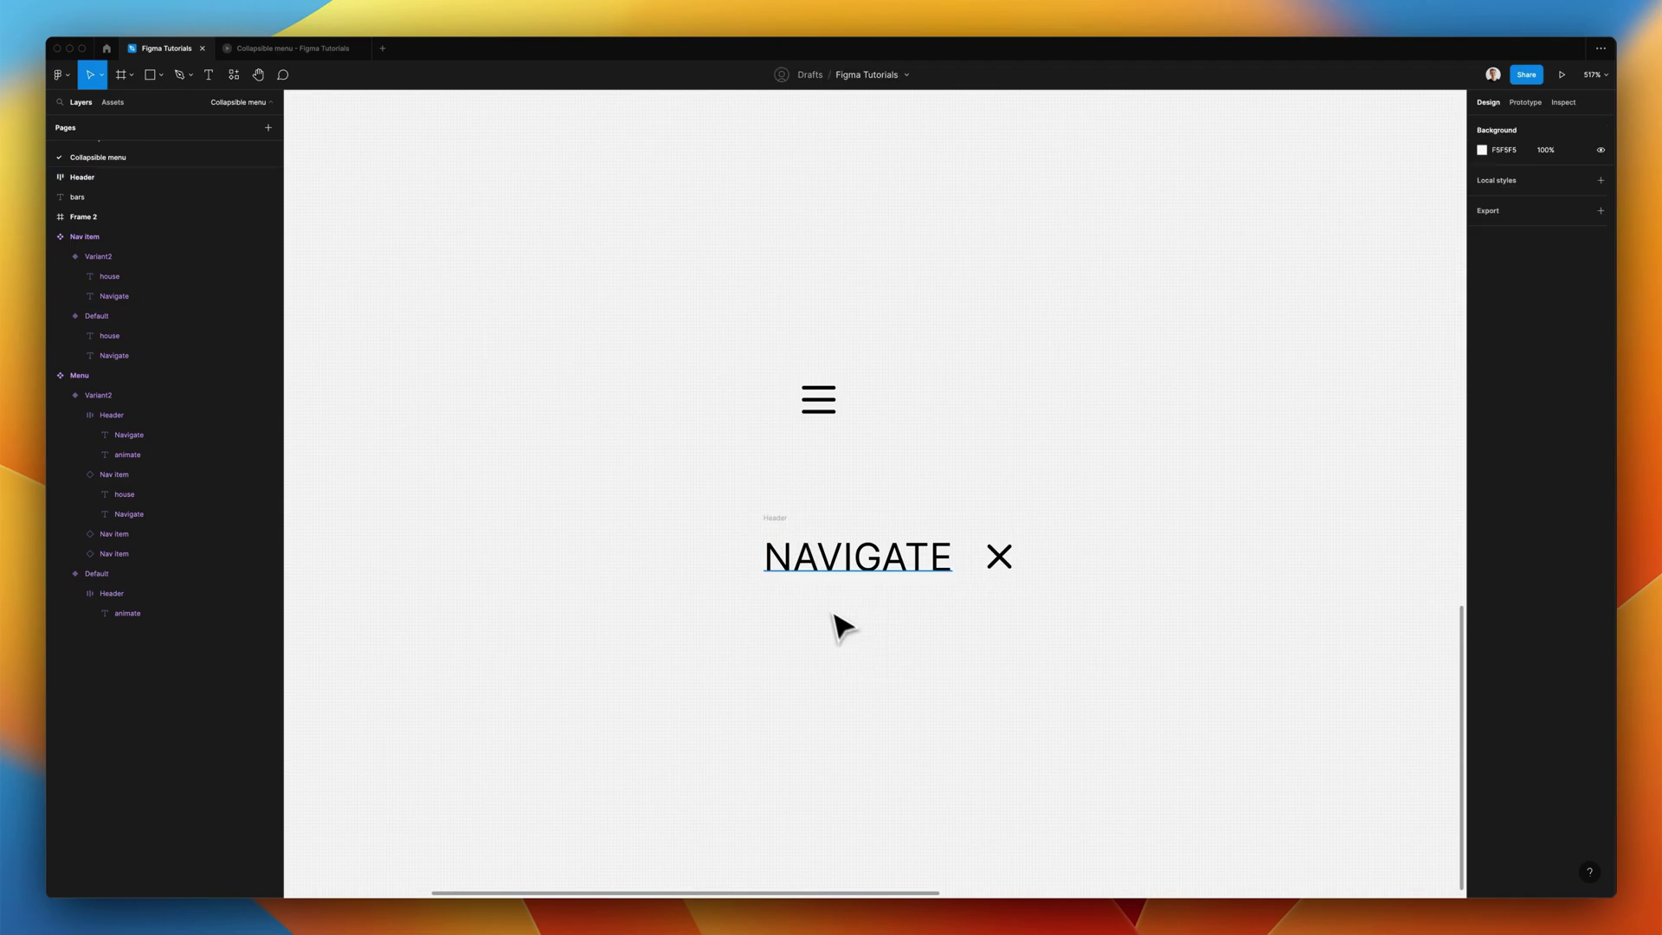
click(790, 529)
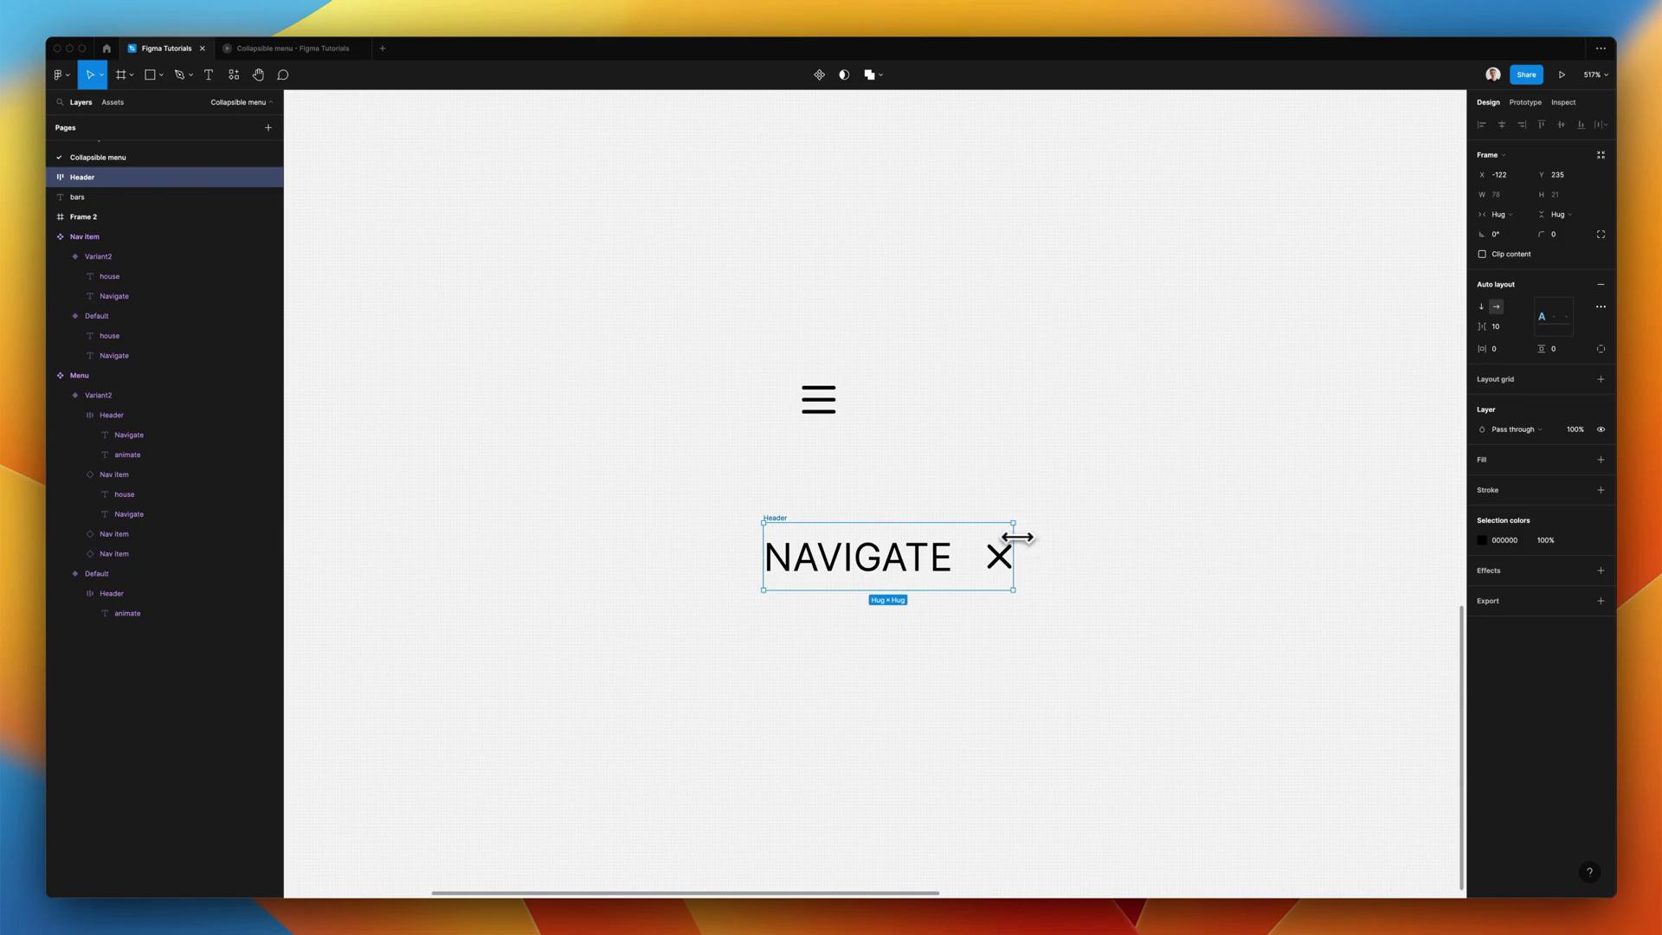
drag(1017, 537, 1180, 537)
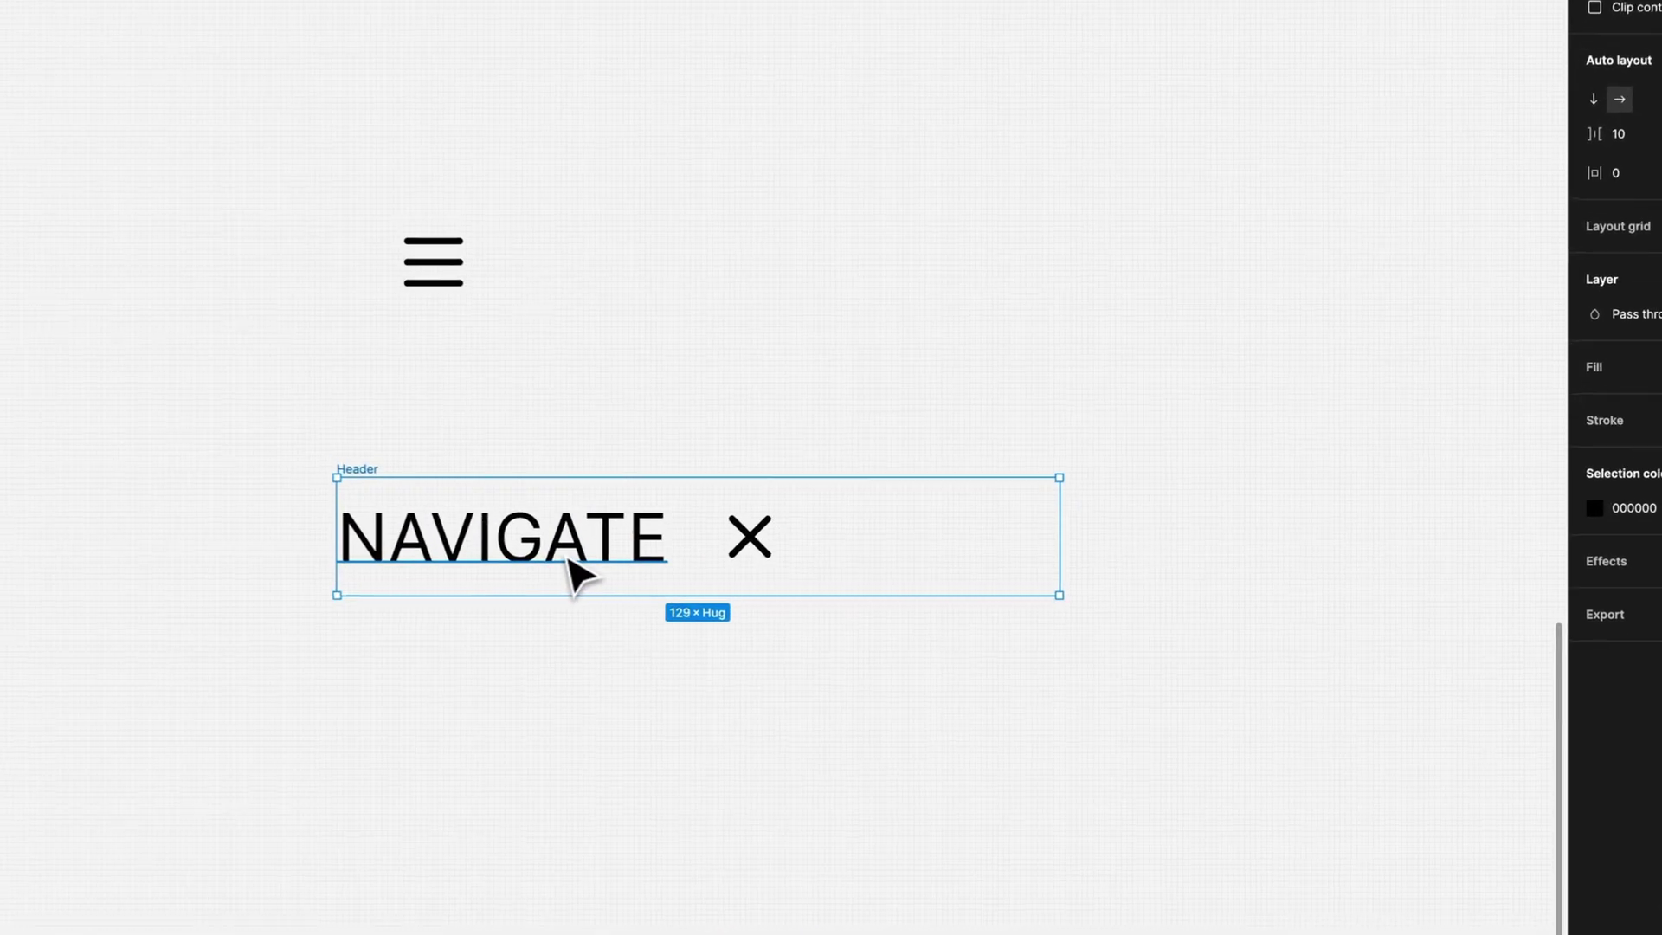
- Set the NAVIGATE text to Fill container so the X sits at the right
click(904, 561)
click(1416, 202)
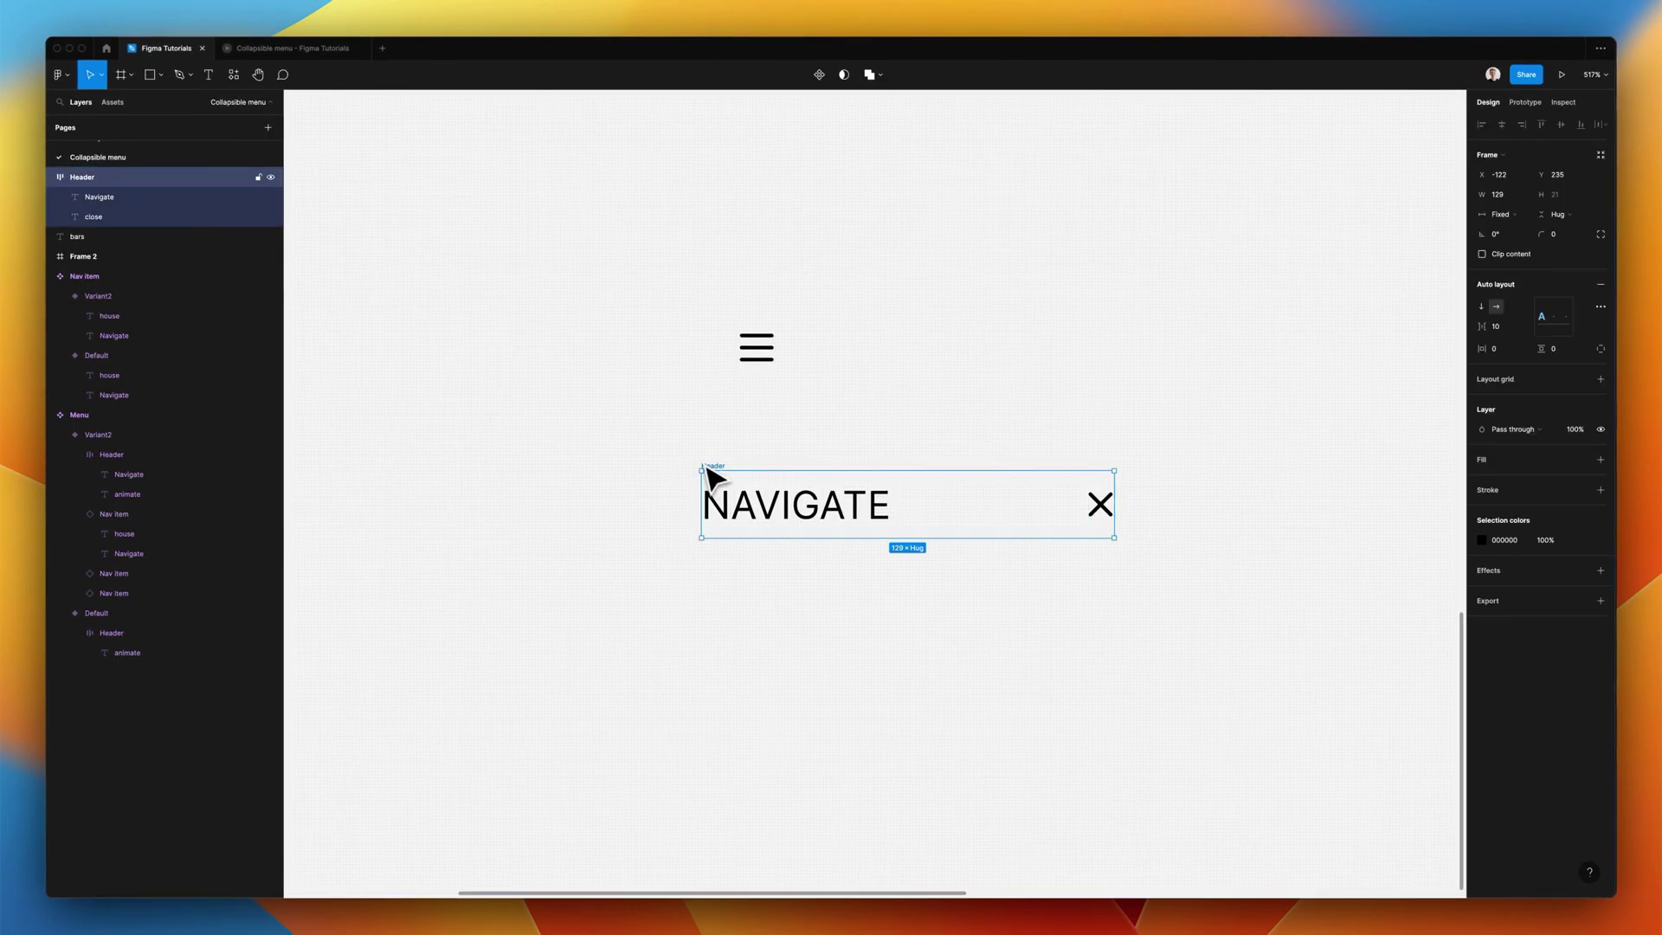
mouse_move(1116, 487)
mouse_down()
mouse_move(1073, 482)
mouse_move(1271, 485)
mouse_move(978, 474)
mouse_move(1290, 502)
mouse_move(1060, 494)
mouse_move(1228, 501)
mouse_move(1113, 506)
mouse_up()
scroll(1094, 555, left, 3)
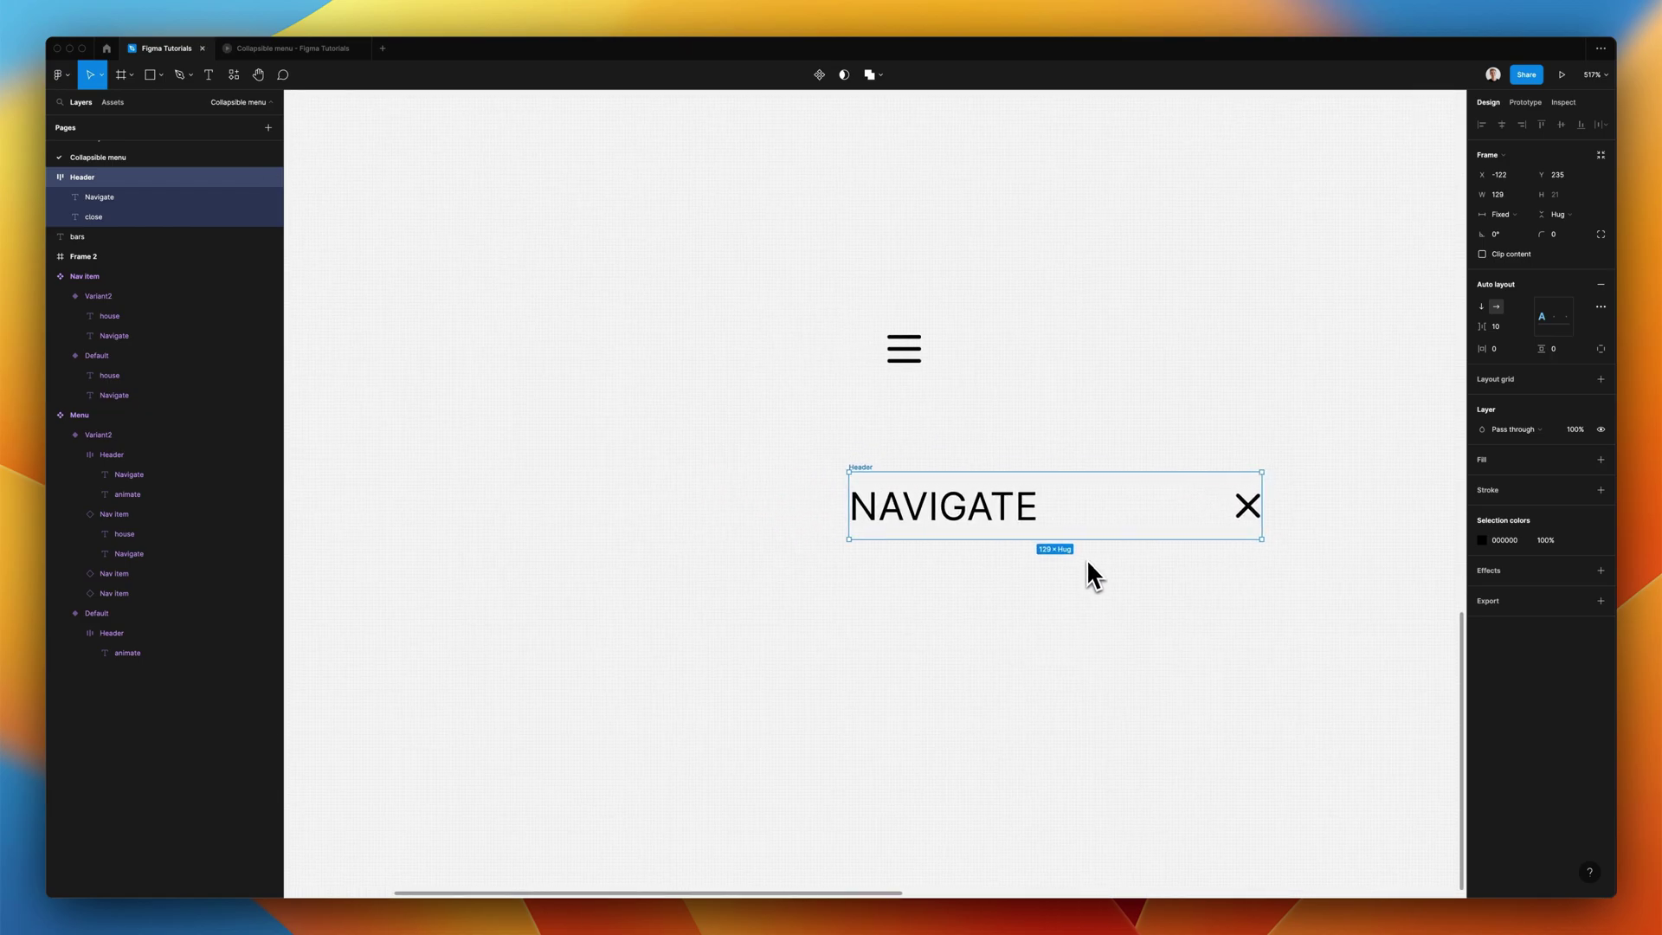
- Duplicate the Header and name the copy Nav item
scroll(1083, 559, down, 2)
scroll(1079, 576, down, 2)
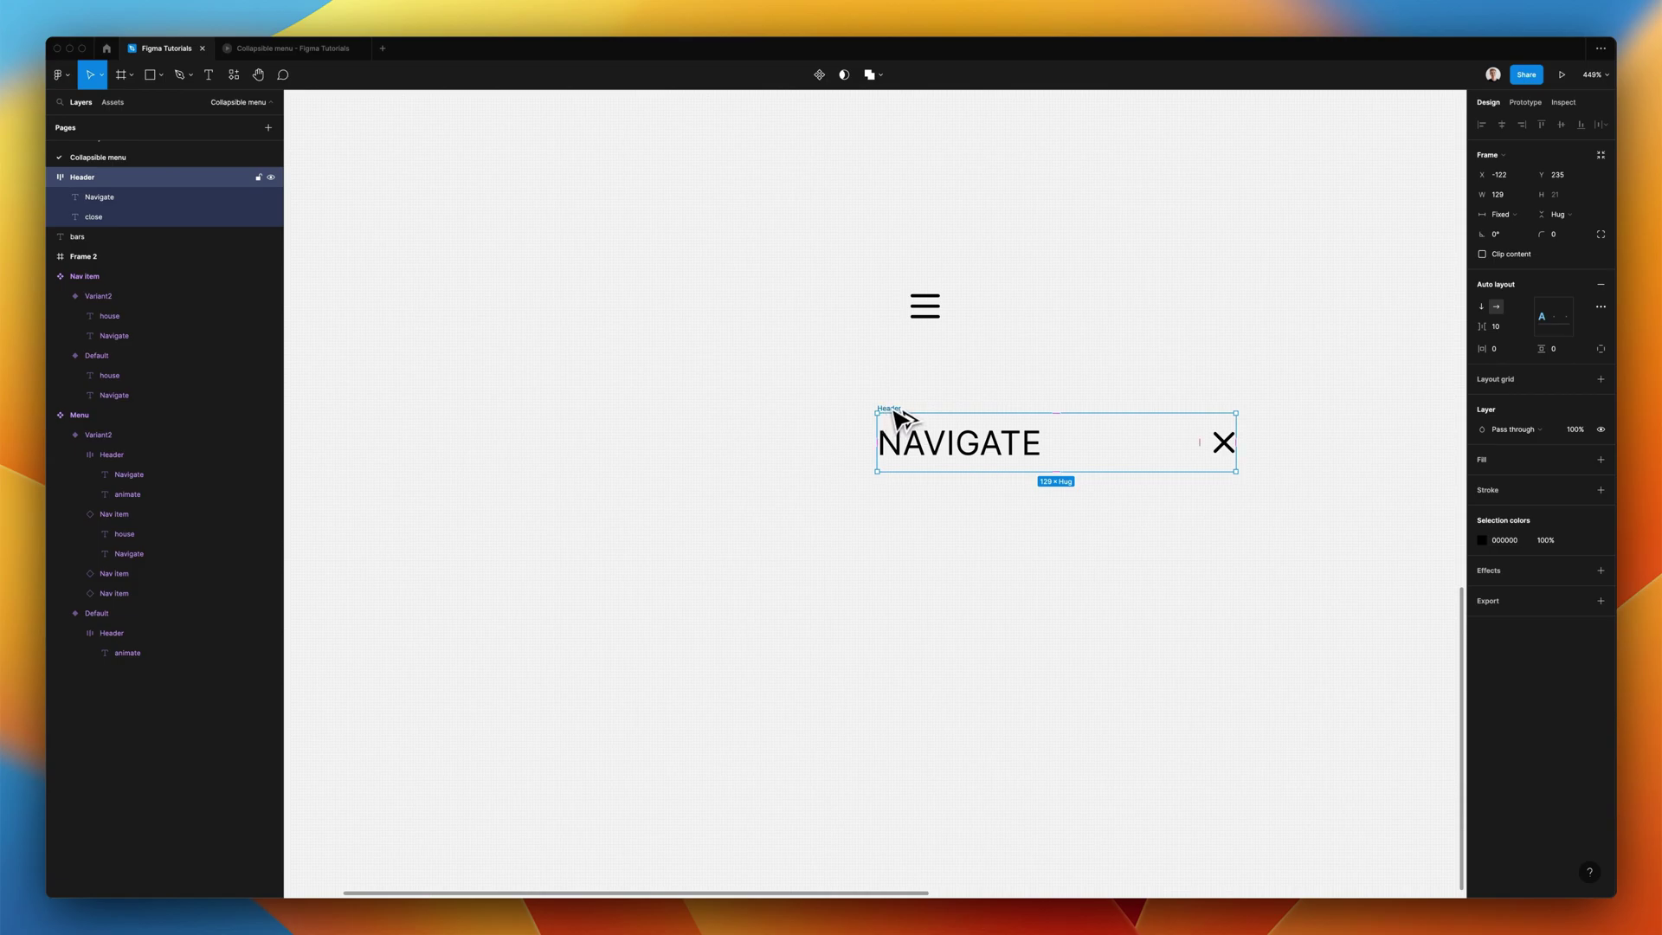
drag(894, 419, 424, 421)
scroll(424, 422, left, 2)
key(super+r)
key(Return)
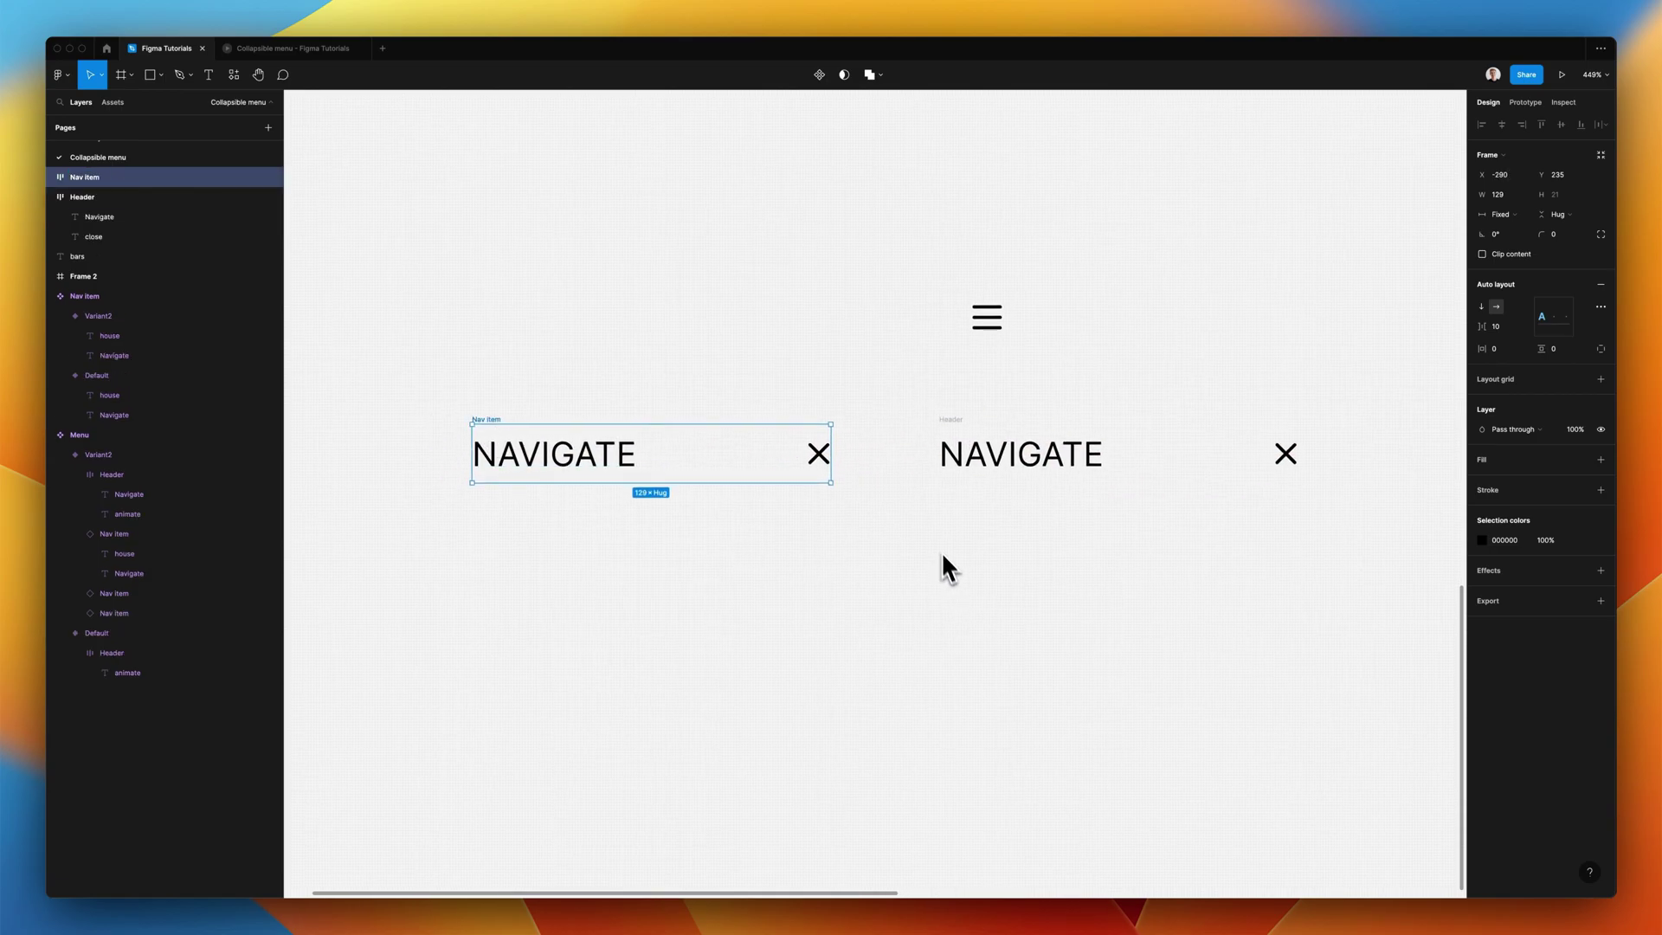
- Move the X icon before the text and change its glyph to house
click(829, 467)
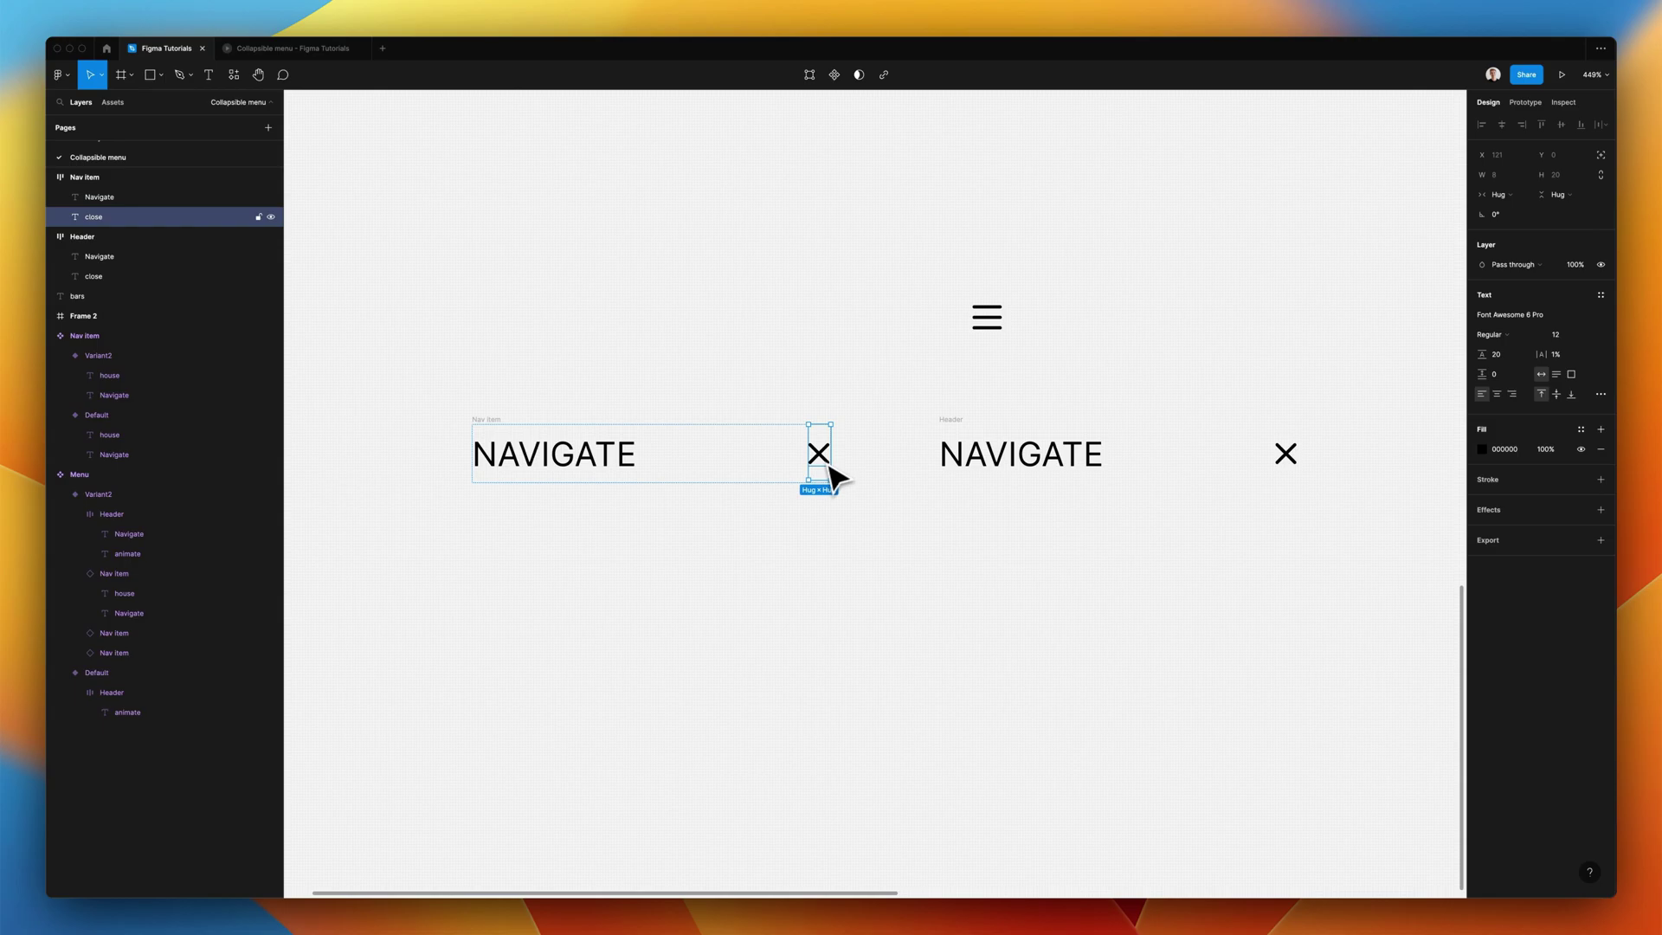
key(Left)
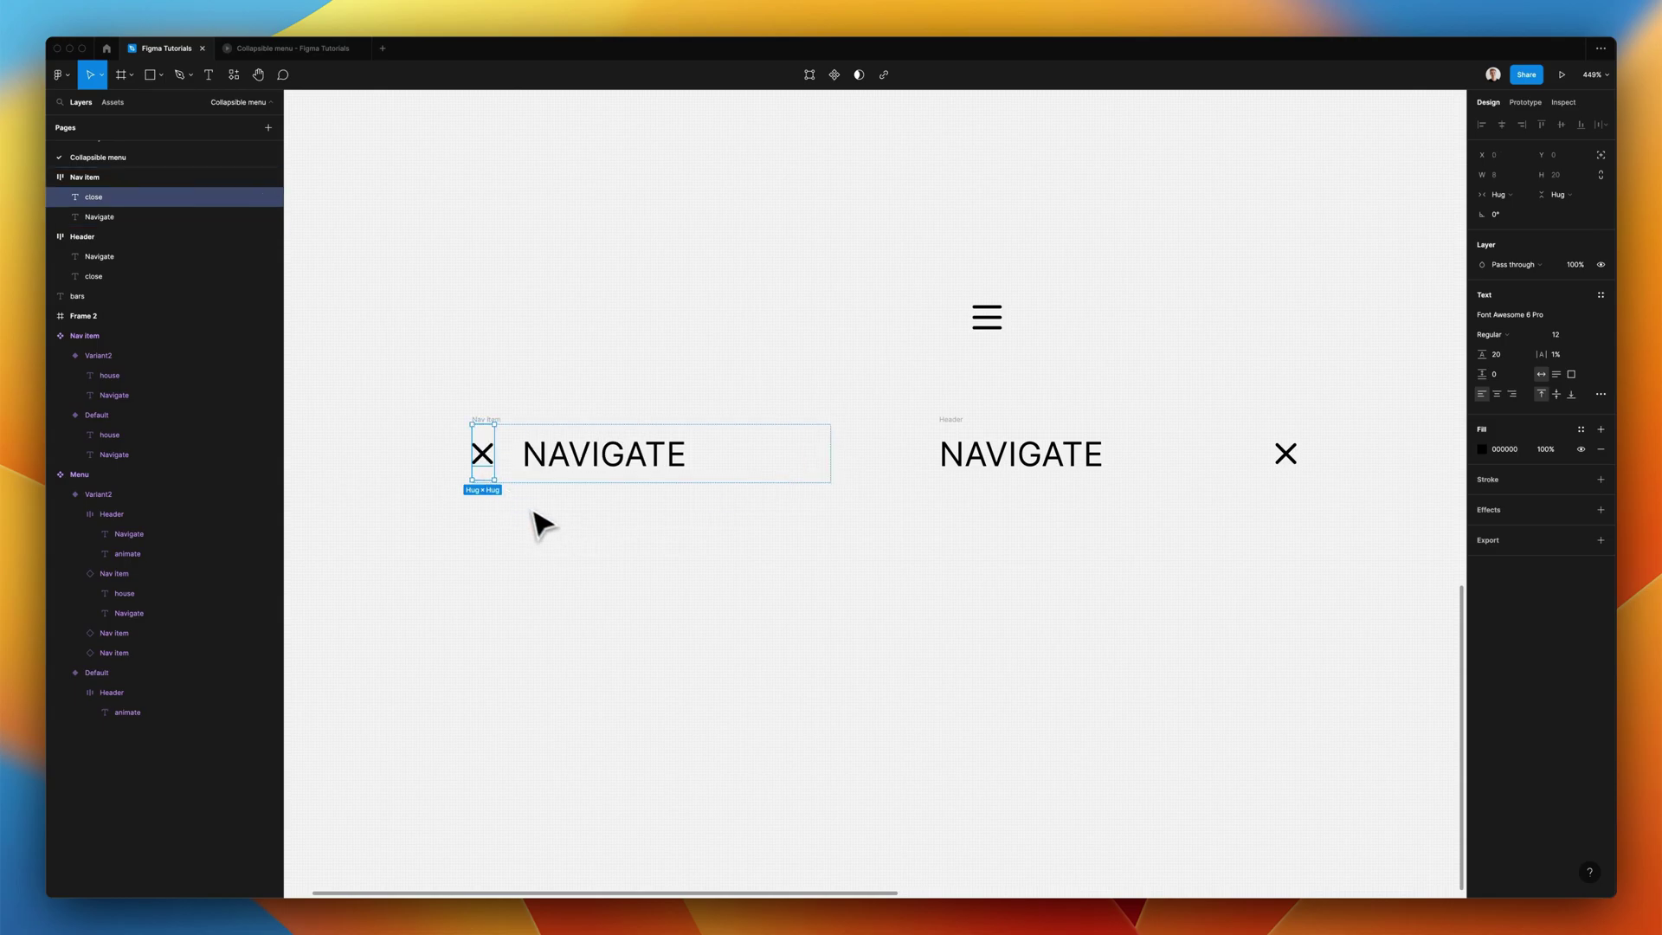
double_click(490, 464)
text(house)
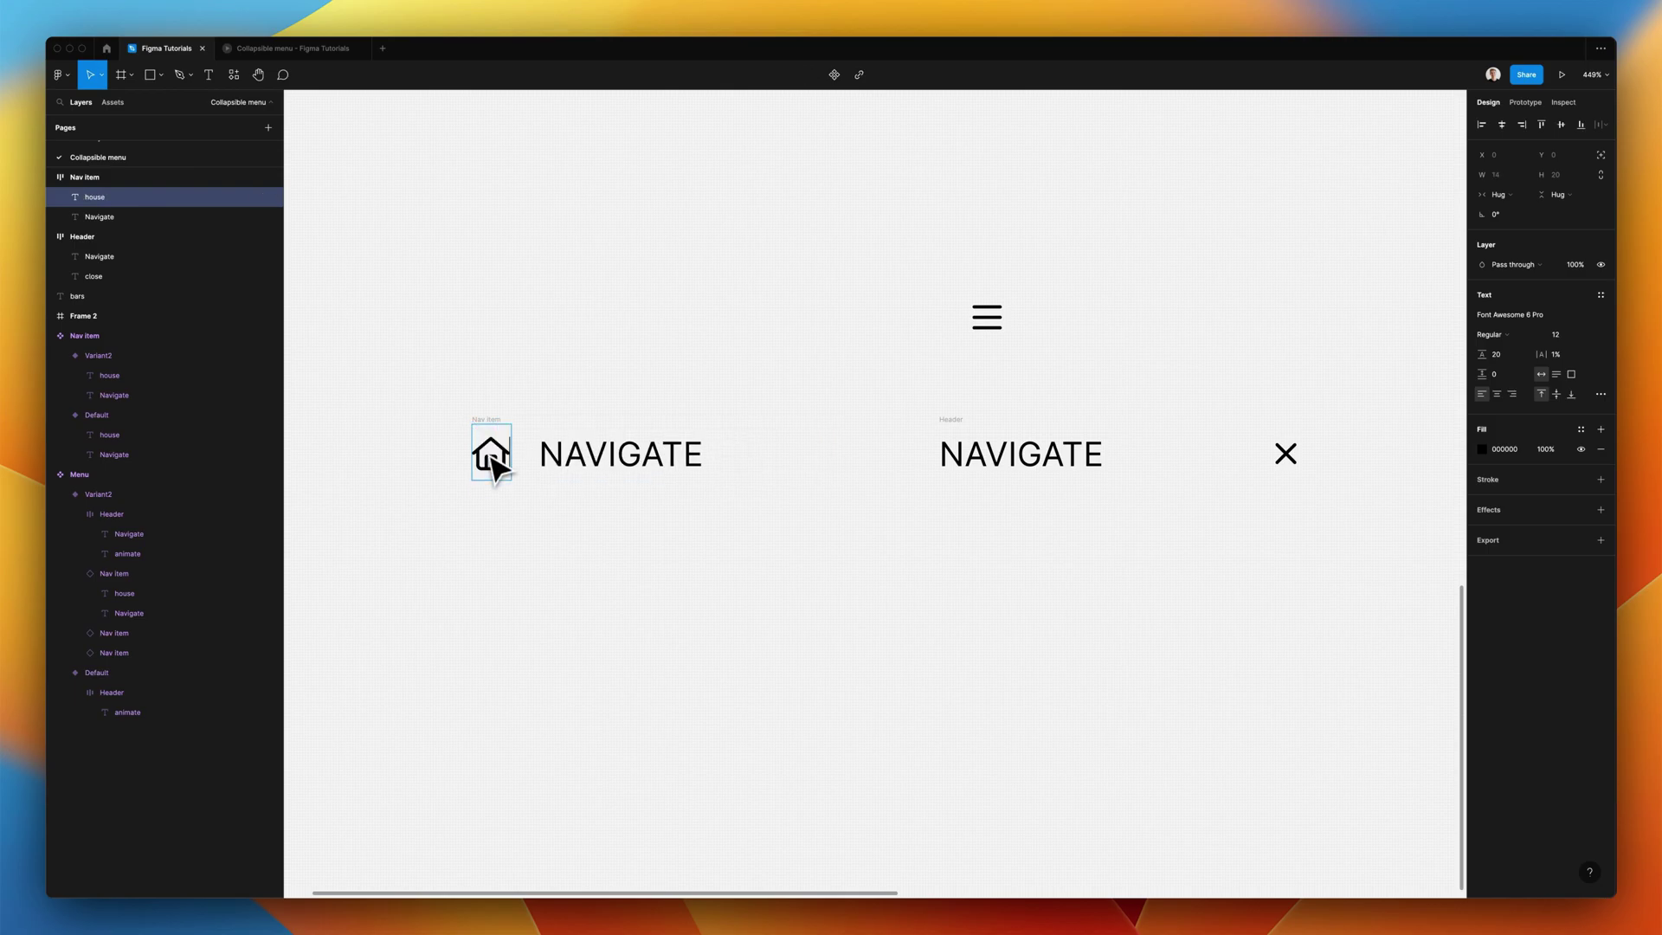
- Replace the copy's NAVIGATE text with HOME
double_click(601, 458)
text(house)
key(super+a)
text(hom)
click(665, 645)
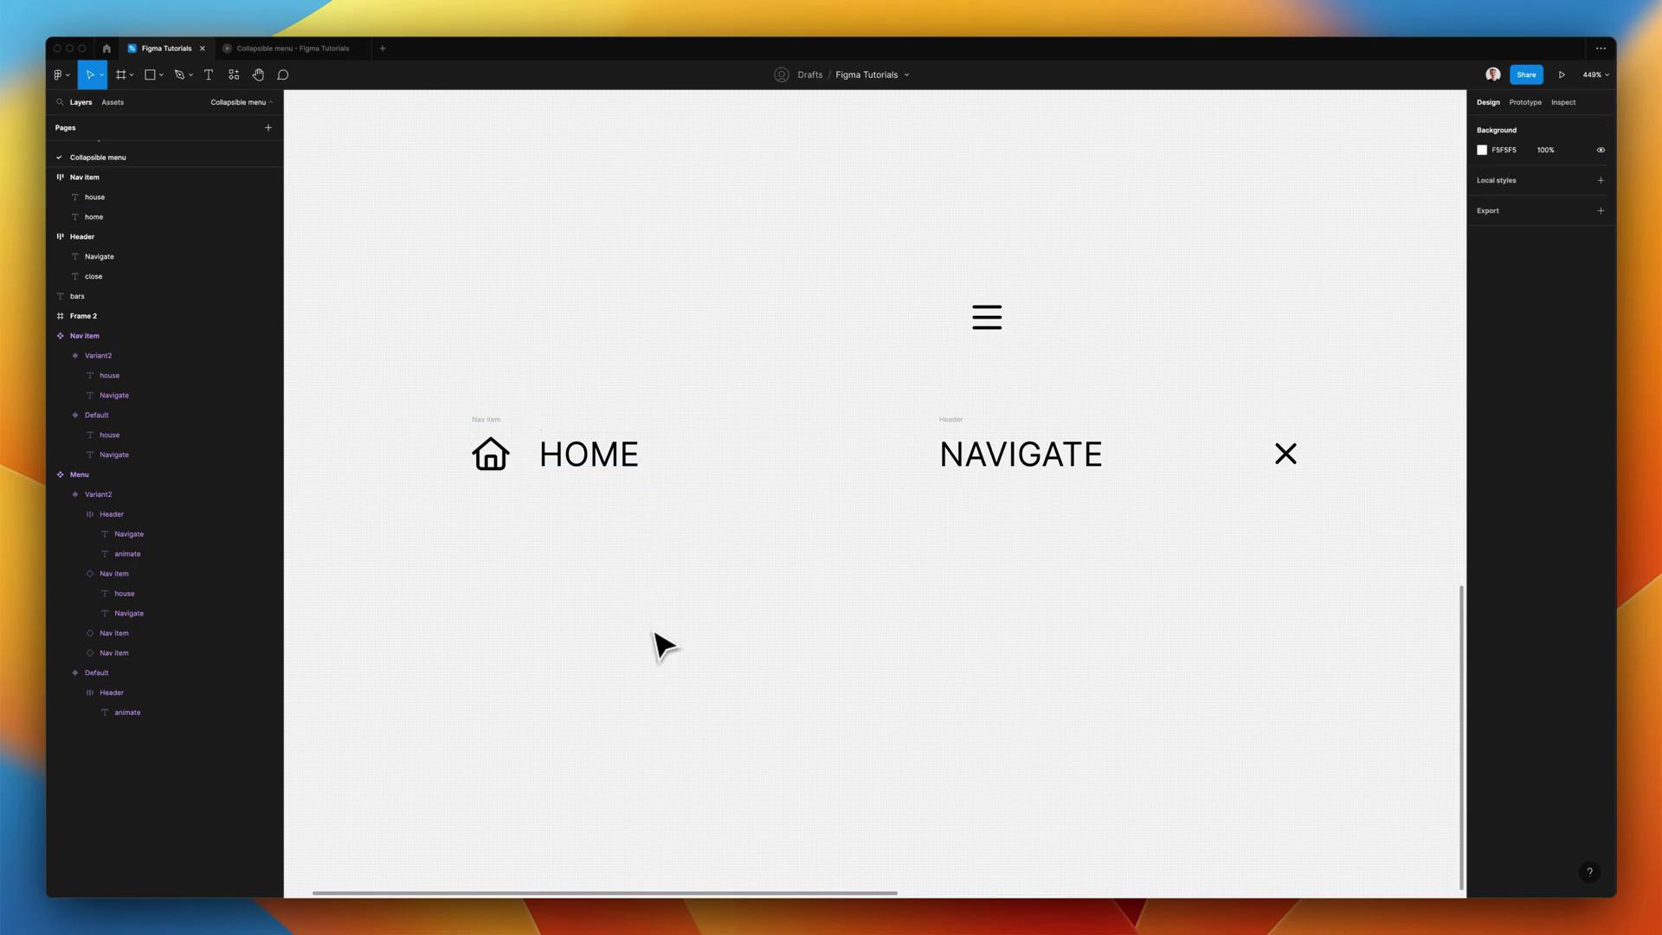
click(486, 430)
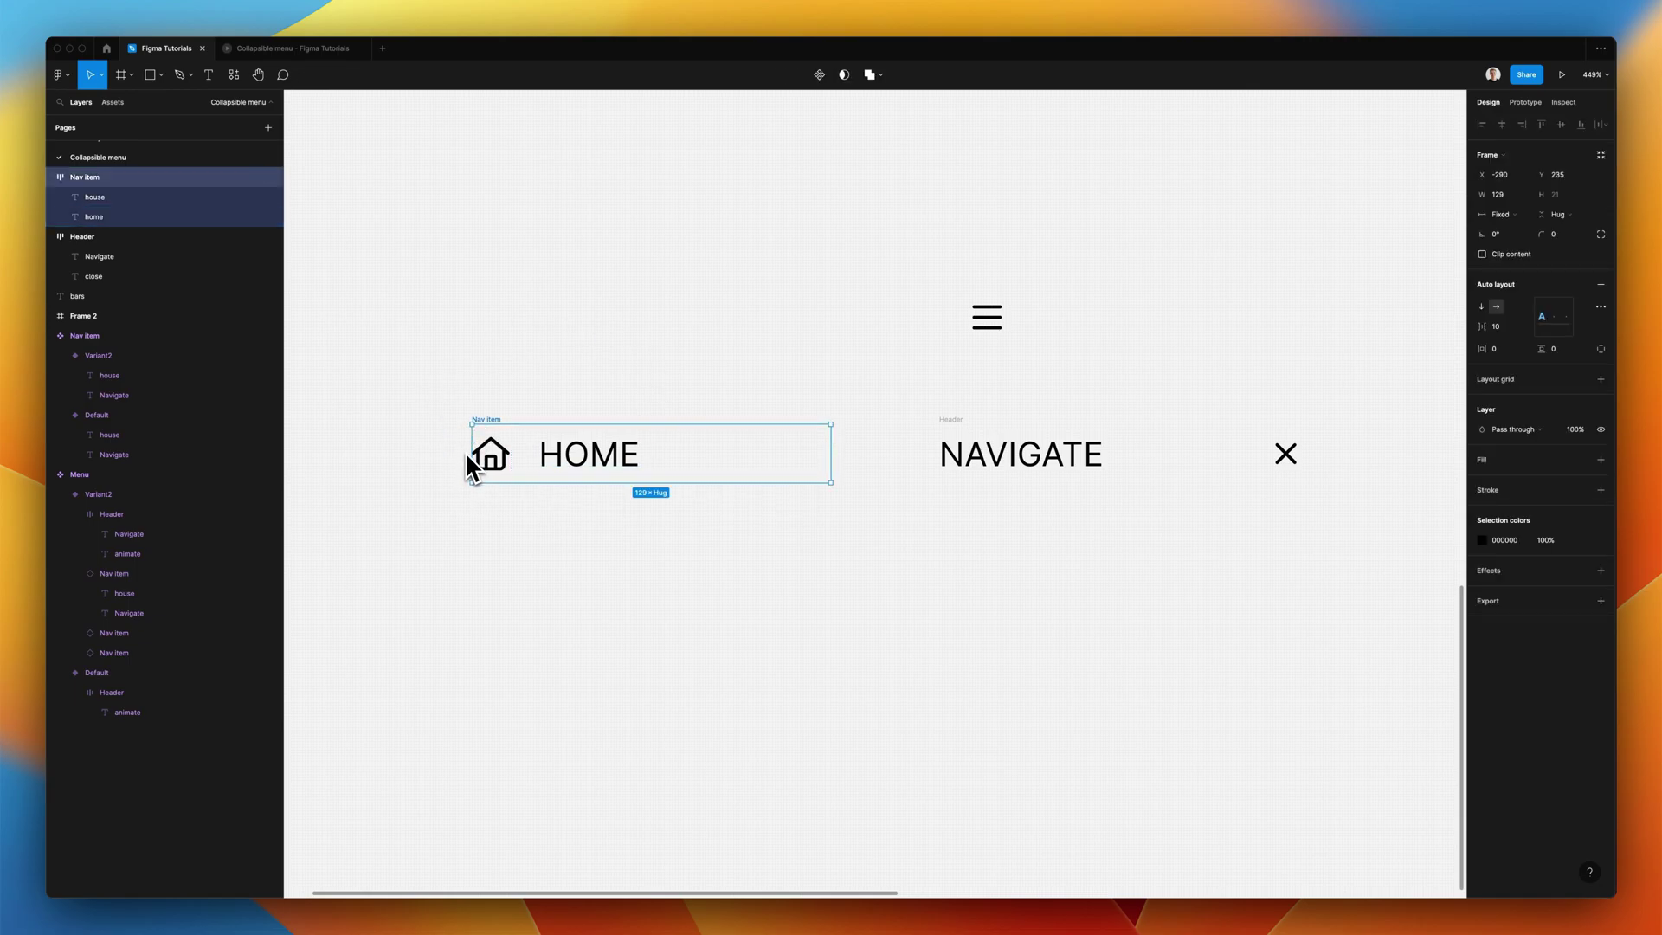
- Make Nav item a component, add a second variant, and underline its HOME text
key(super+alt+k)
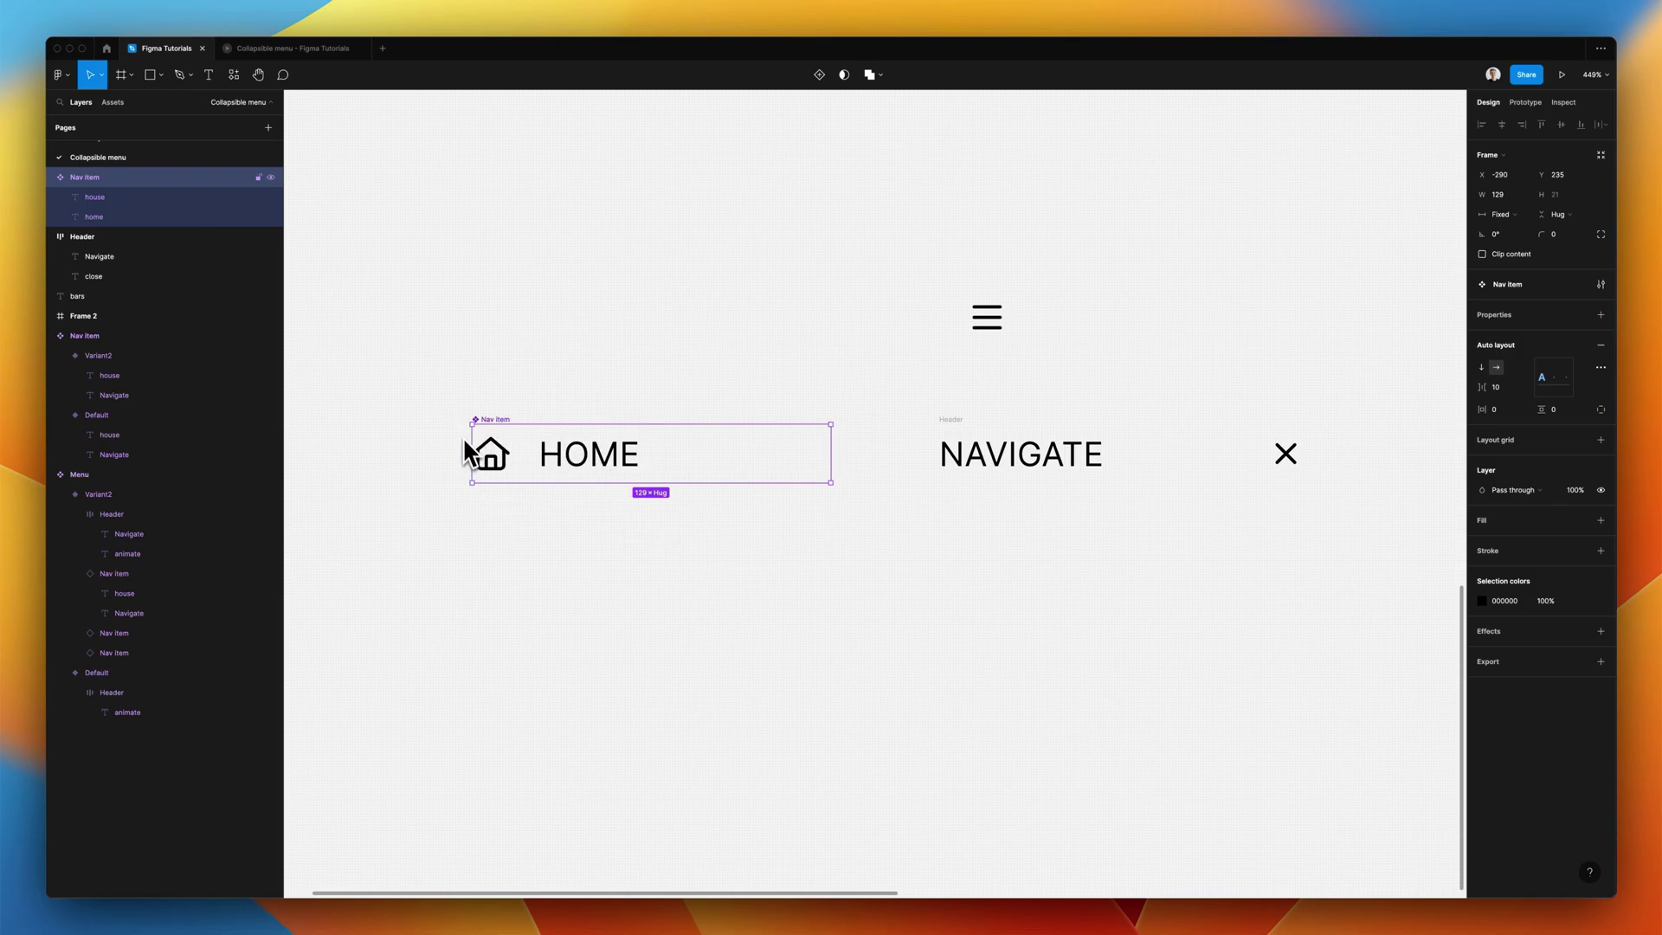
scroll(533, 445, left, 3)
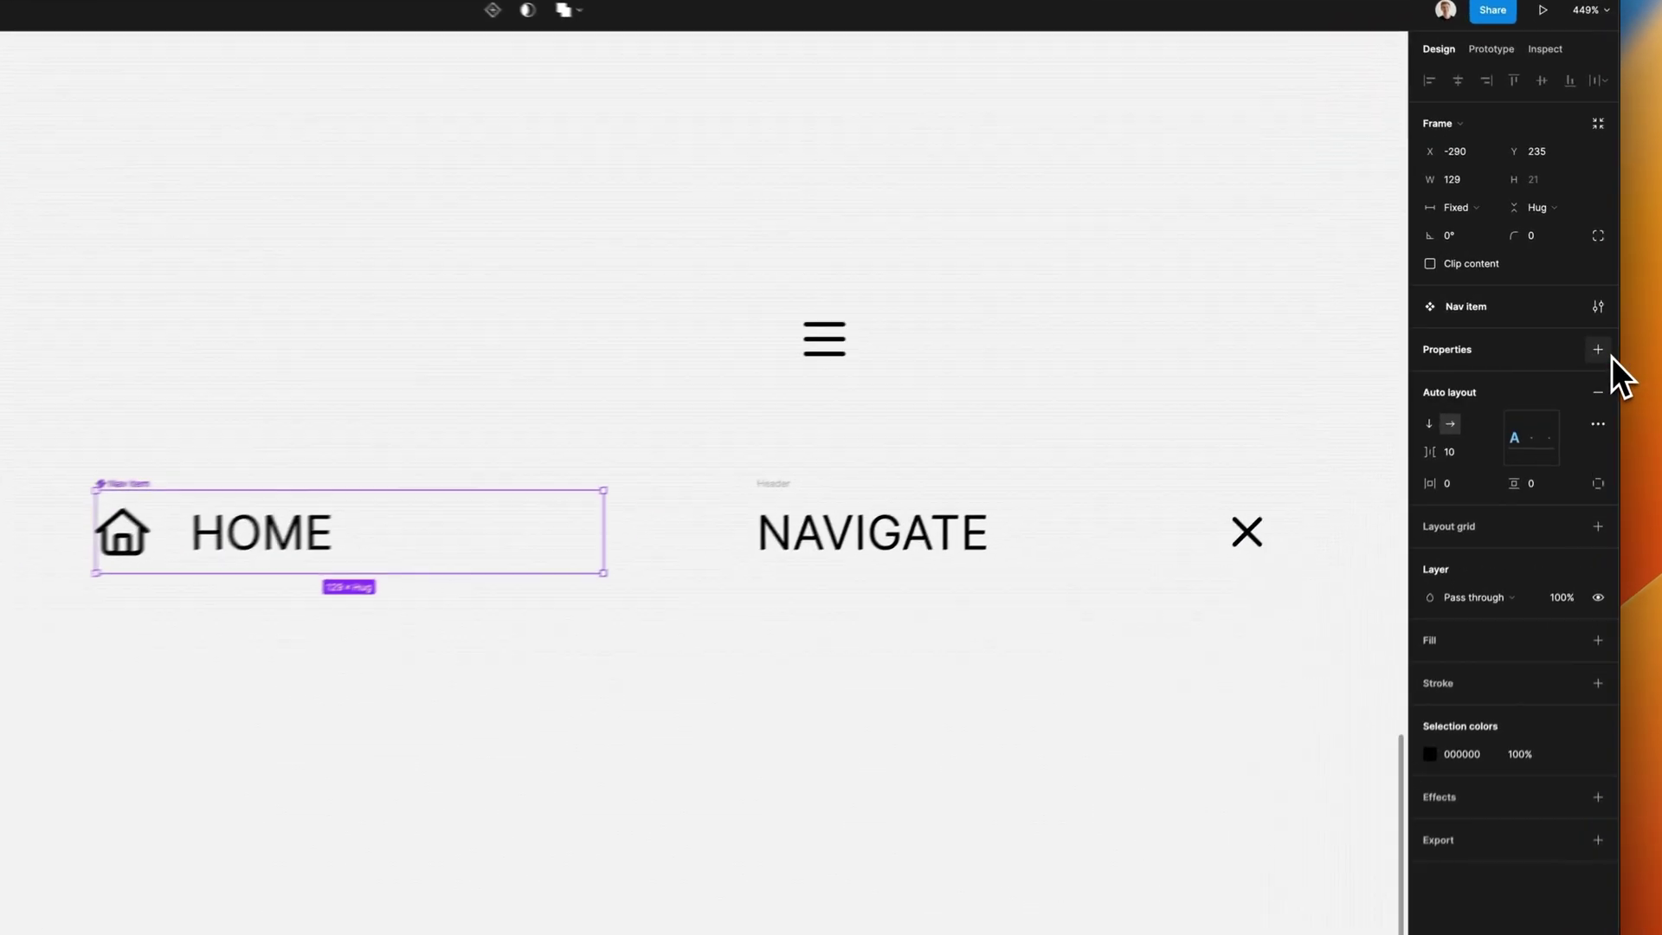
click(1600, 314)
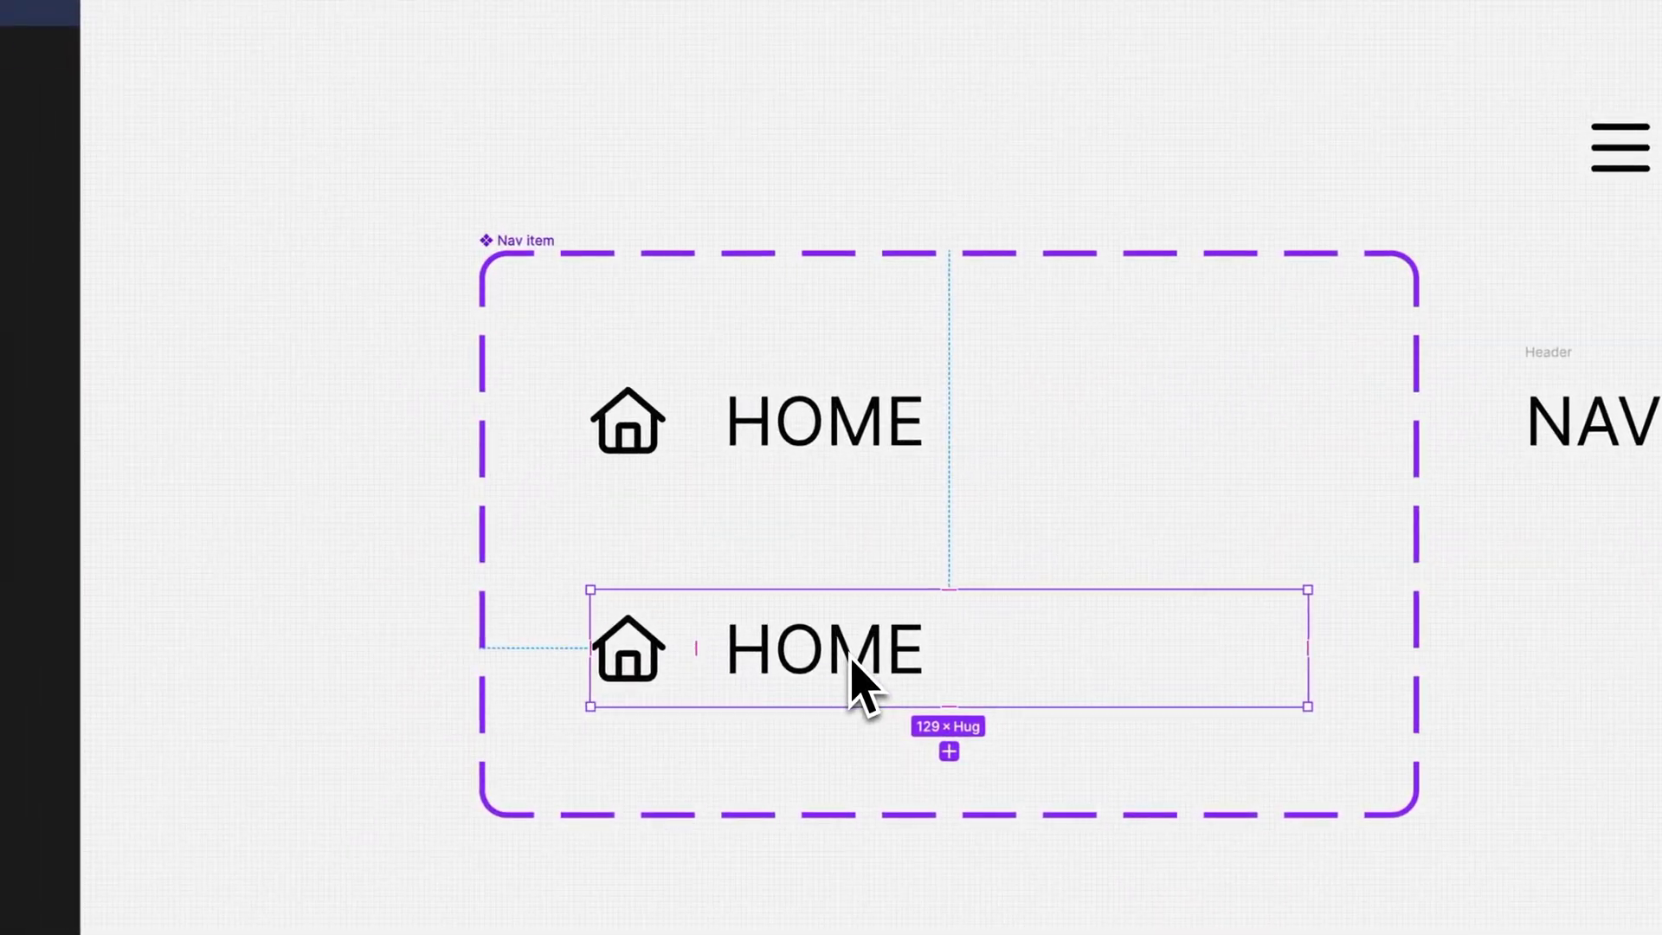
key(super+u)
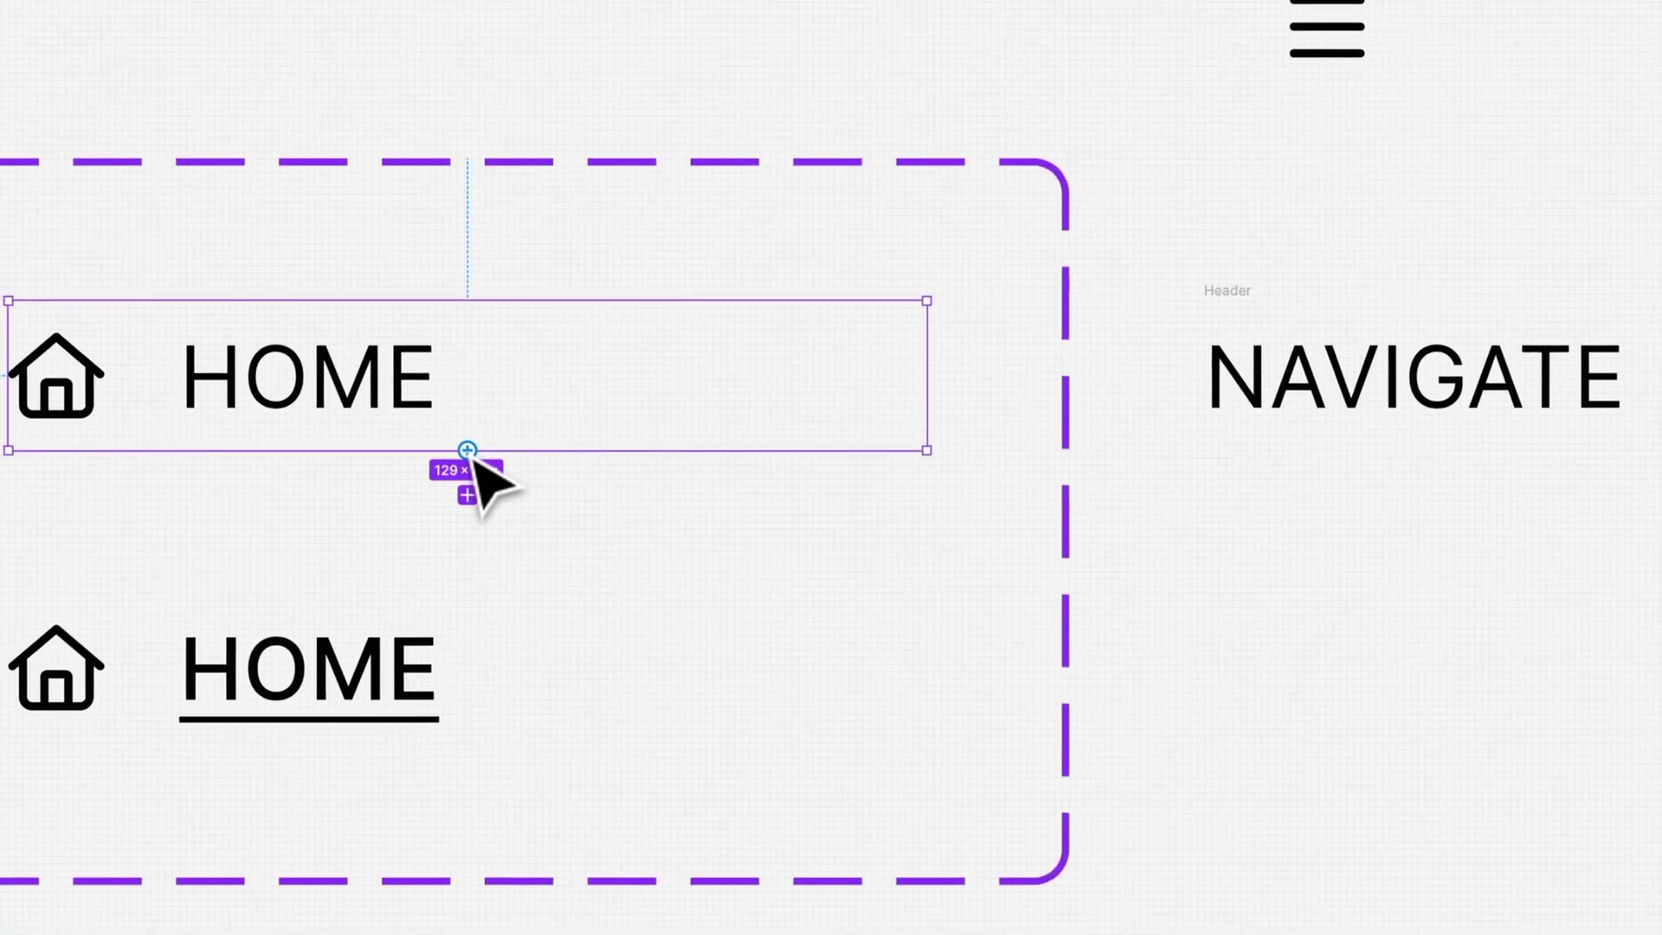
- Connect the Default variant to Variant2 with a While hovering trigger
drag(471, 446, 490, 622)
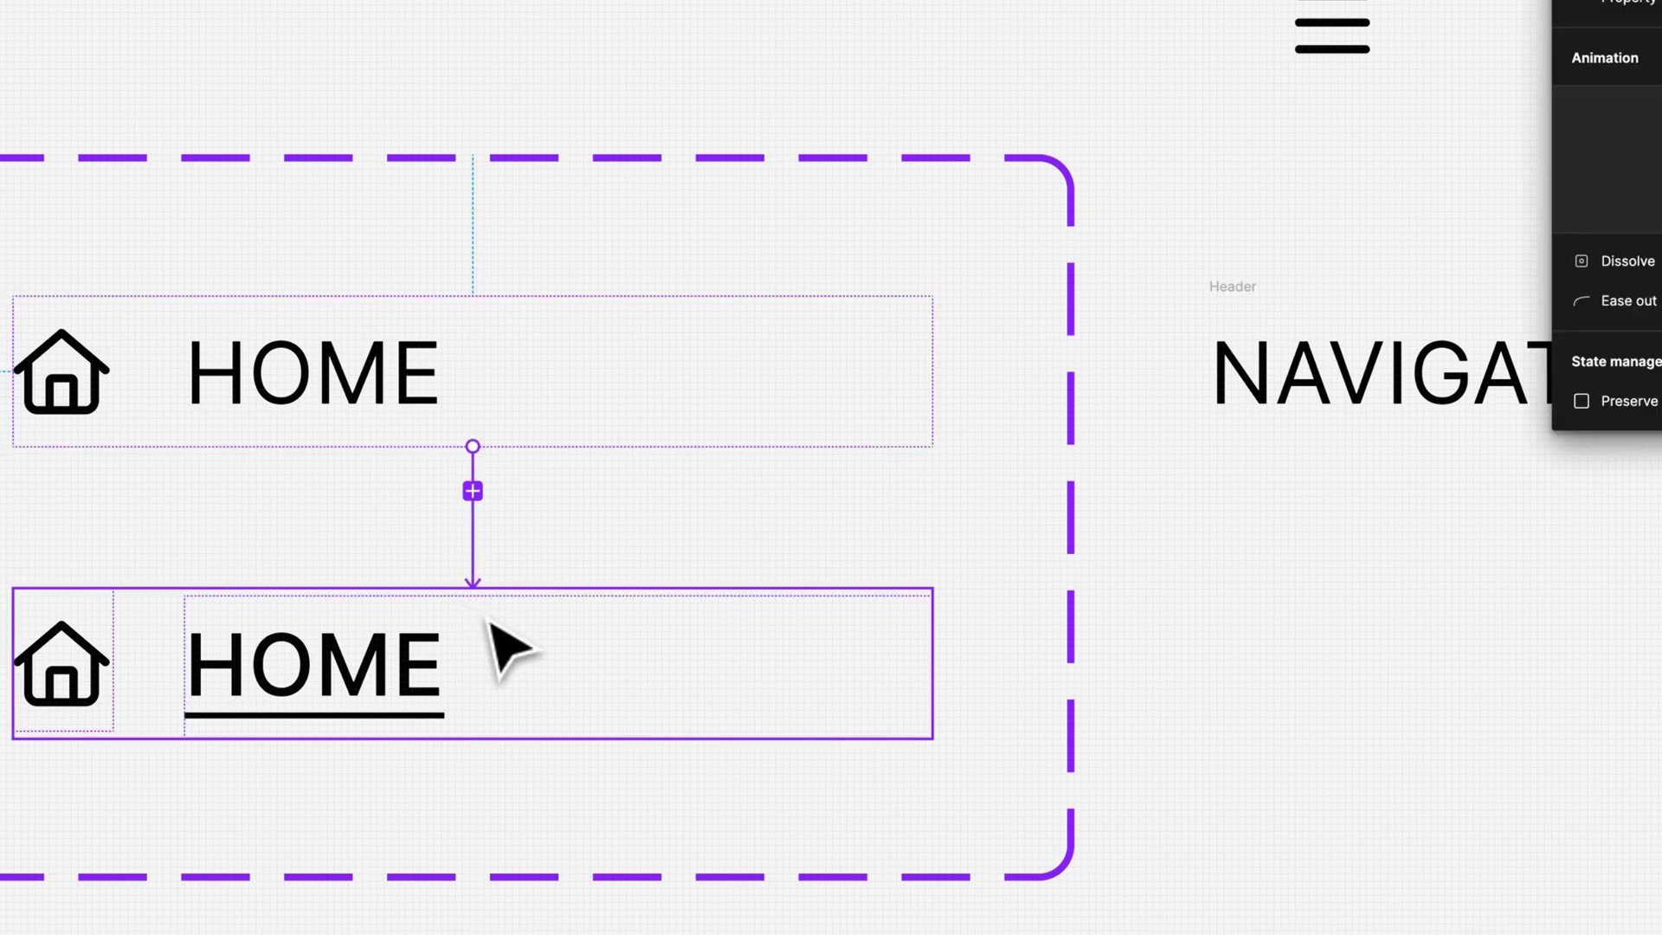
click(1122, 291)
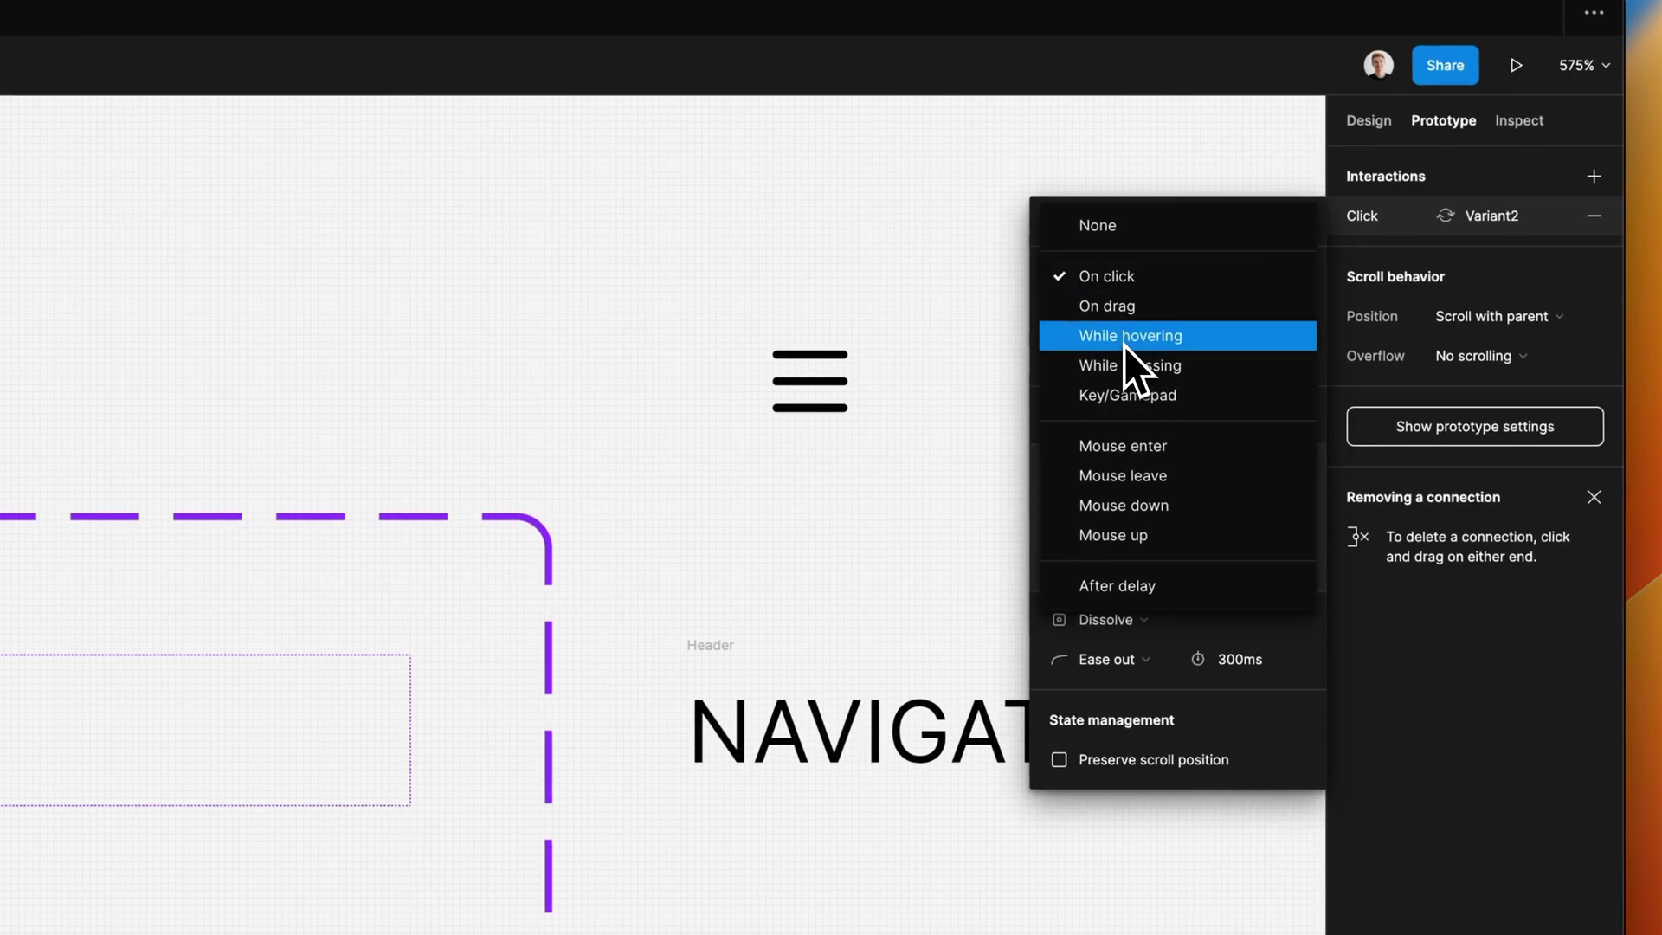
click(1124, 338)
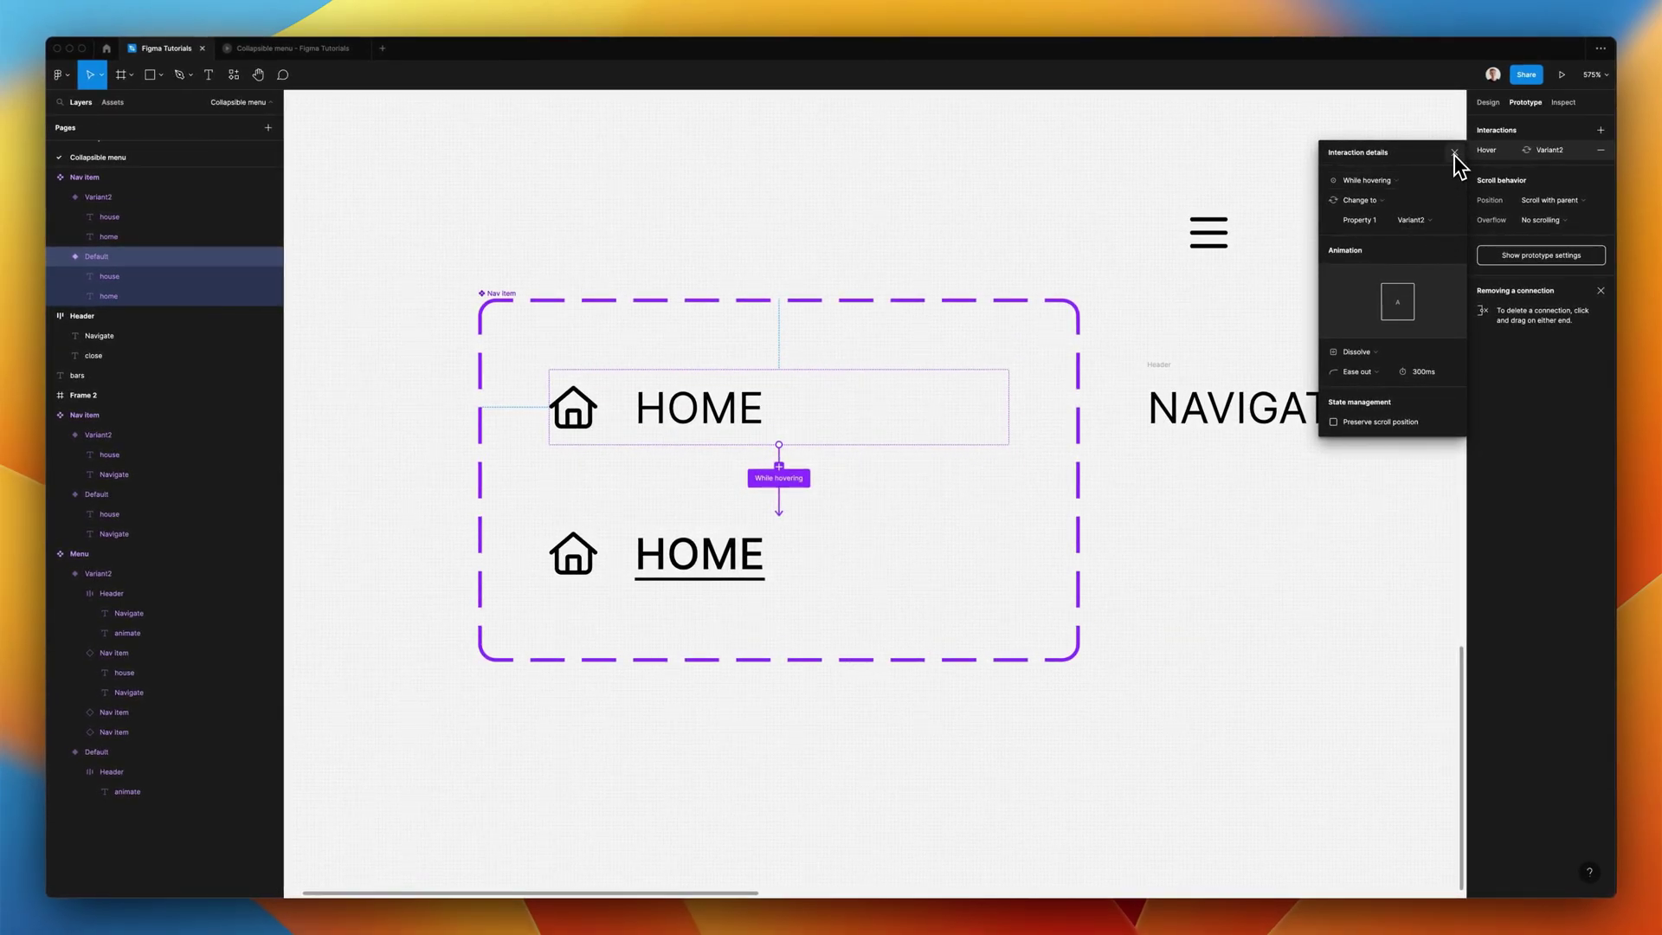
click(1454, 153)
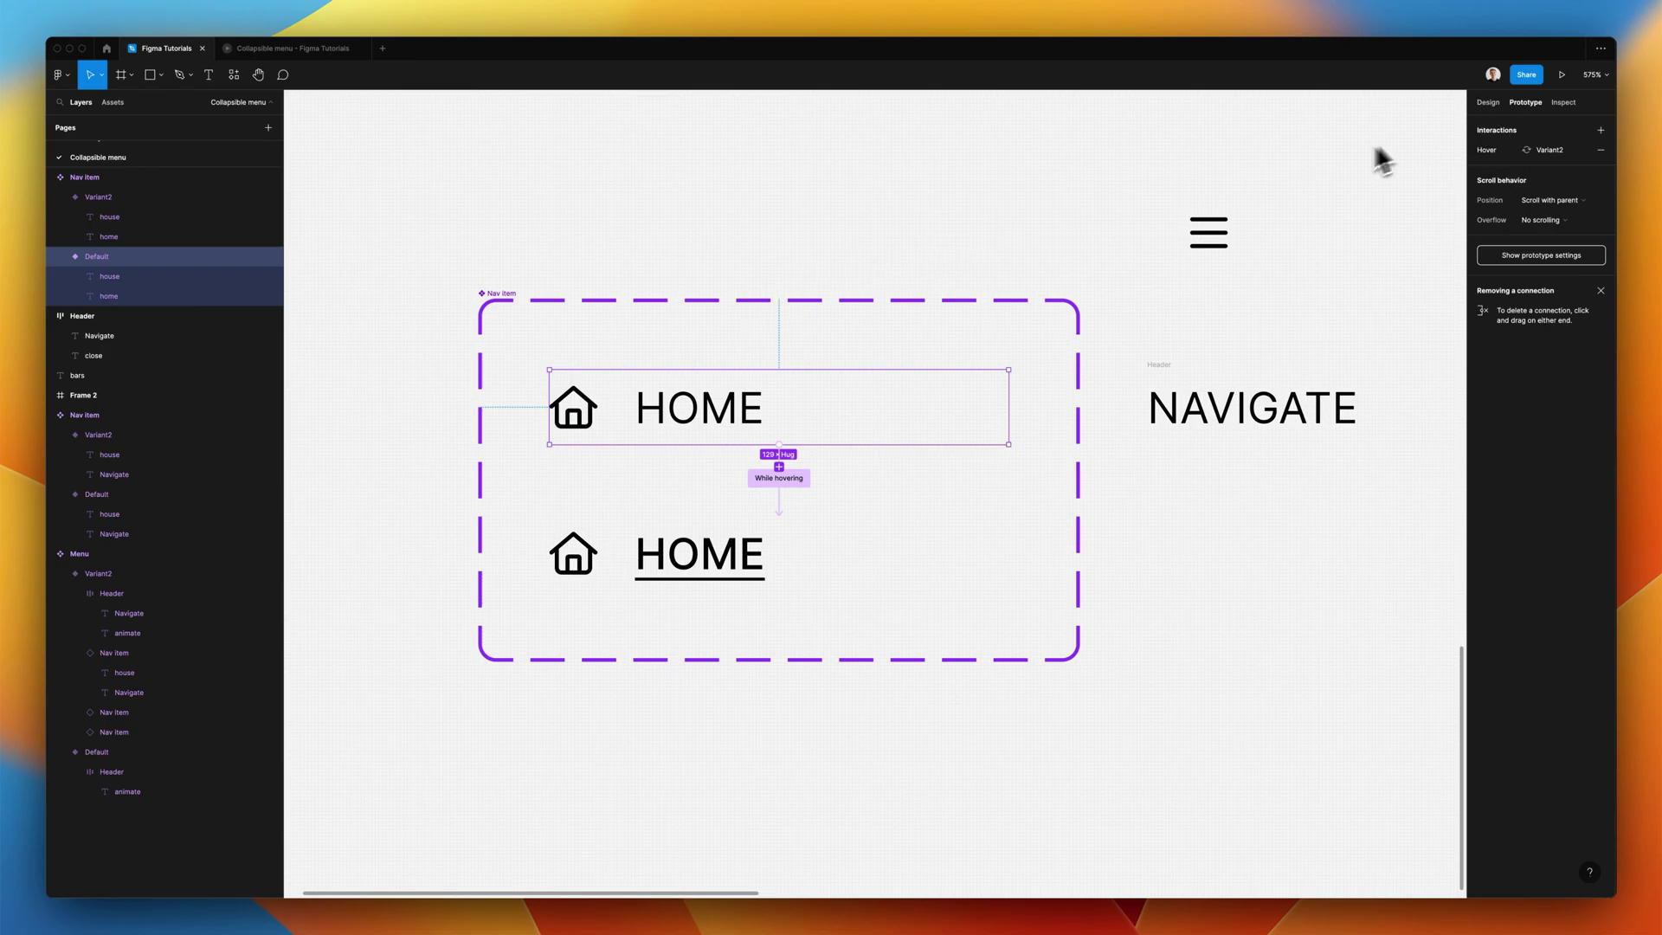
- Rename the underlined Variant2 to Hover
key(shift+e)
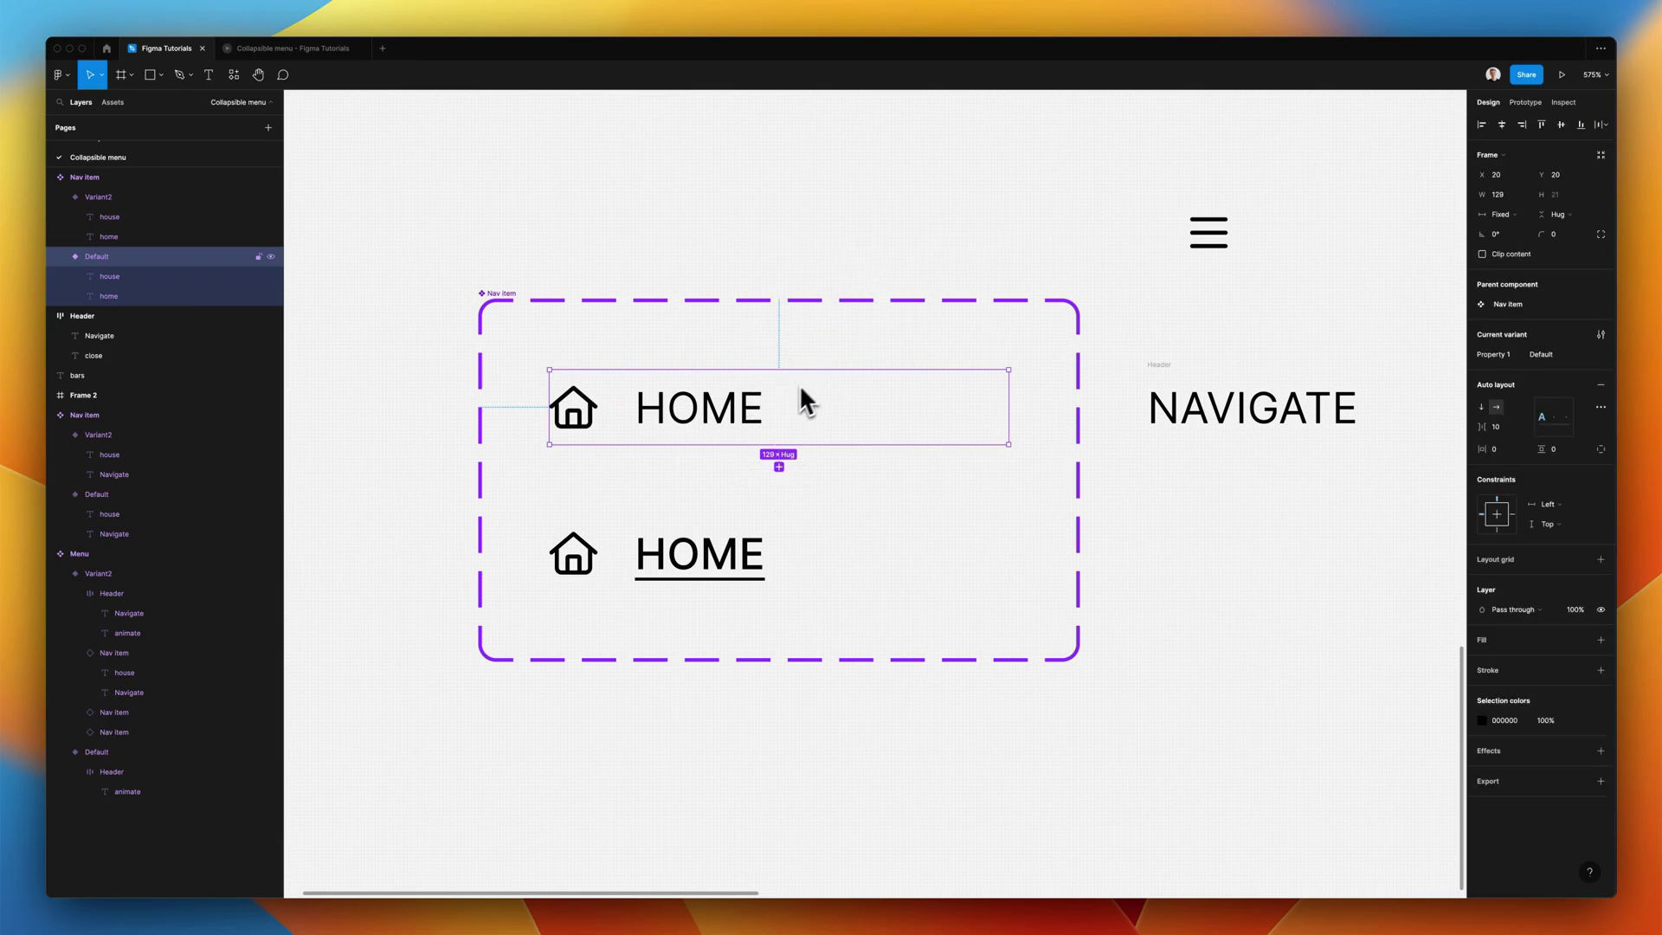
click(723, 541)
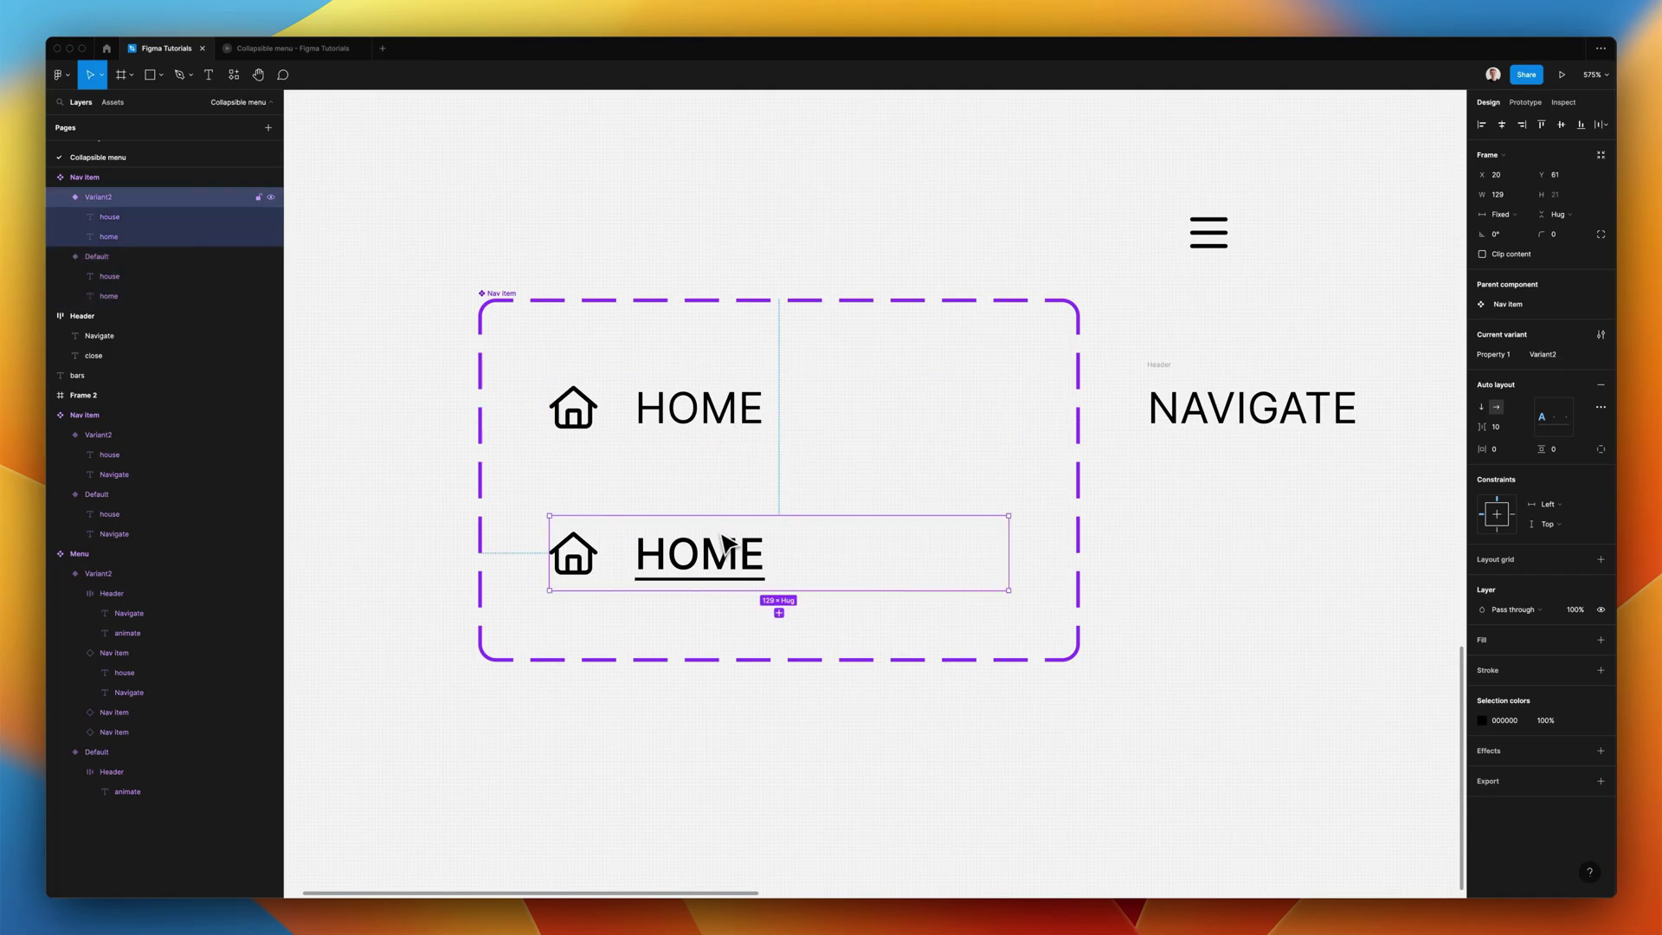
key(super+r)
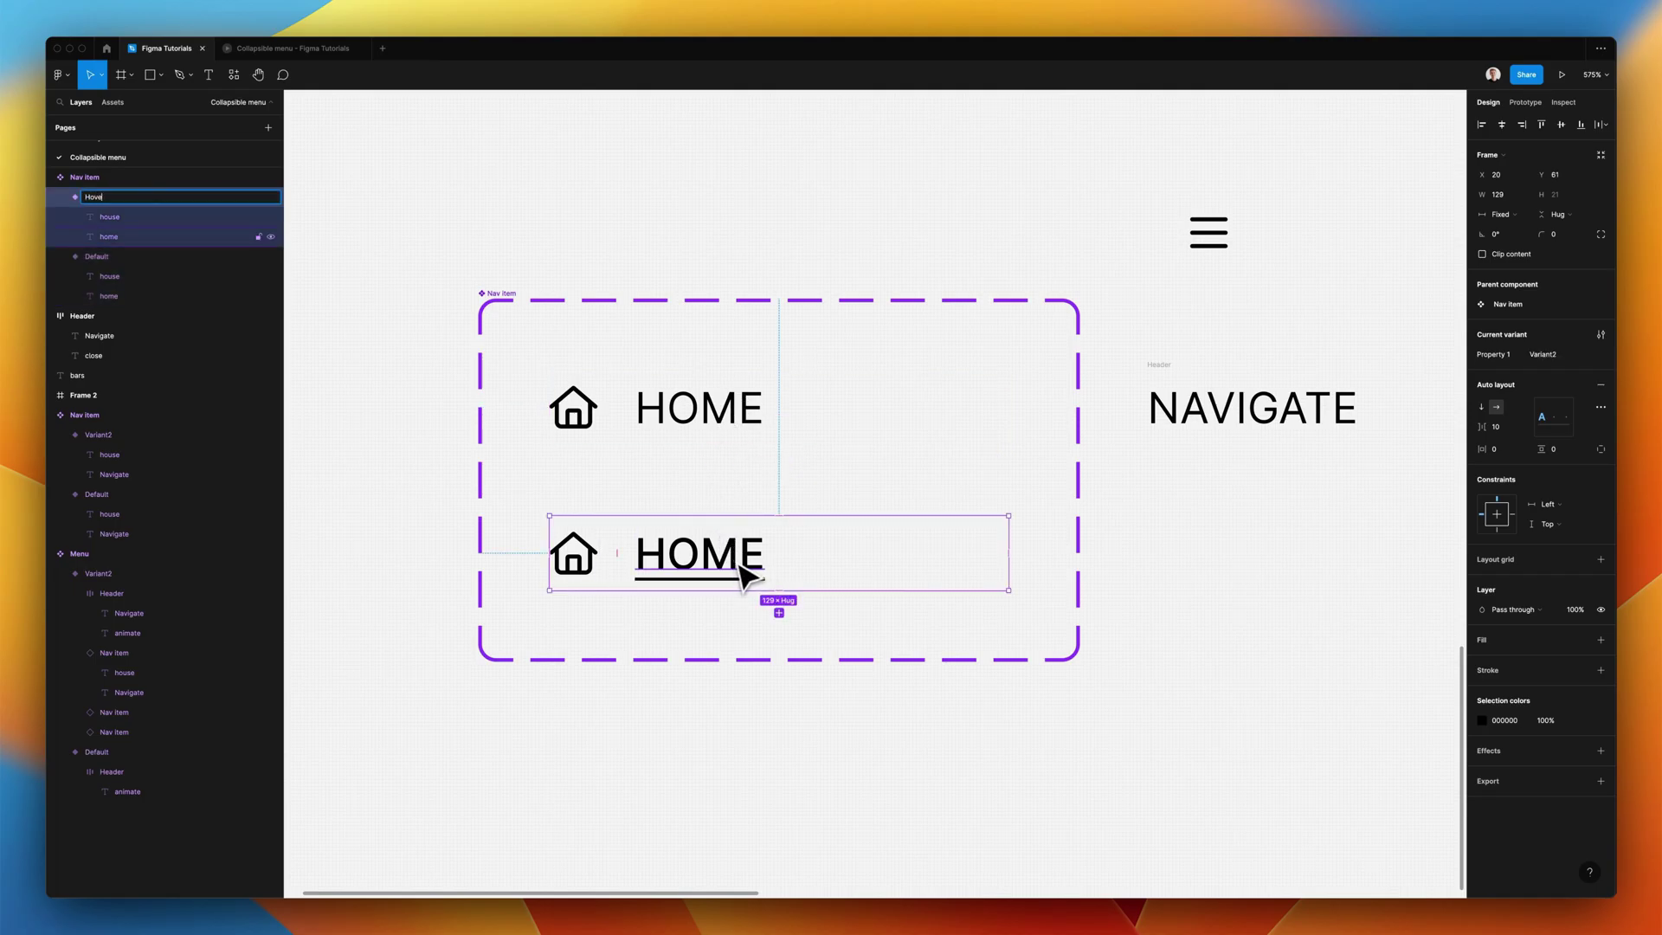
key(Return)
- Set both Nav item variants' selection colour to dark grey 303030
click(872, 724)
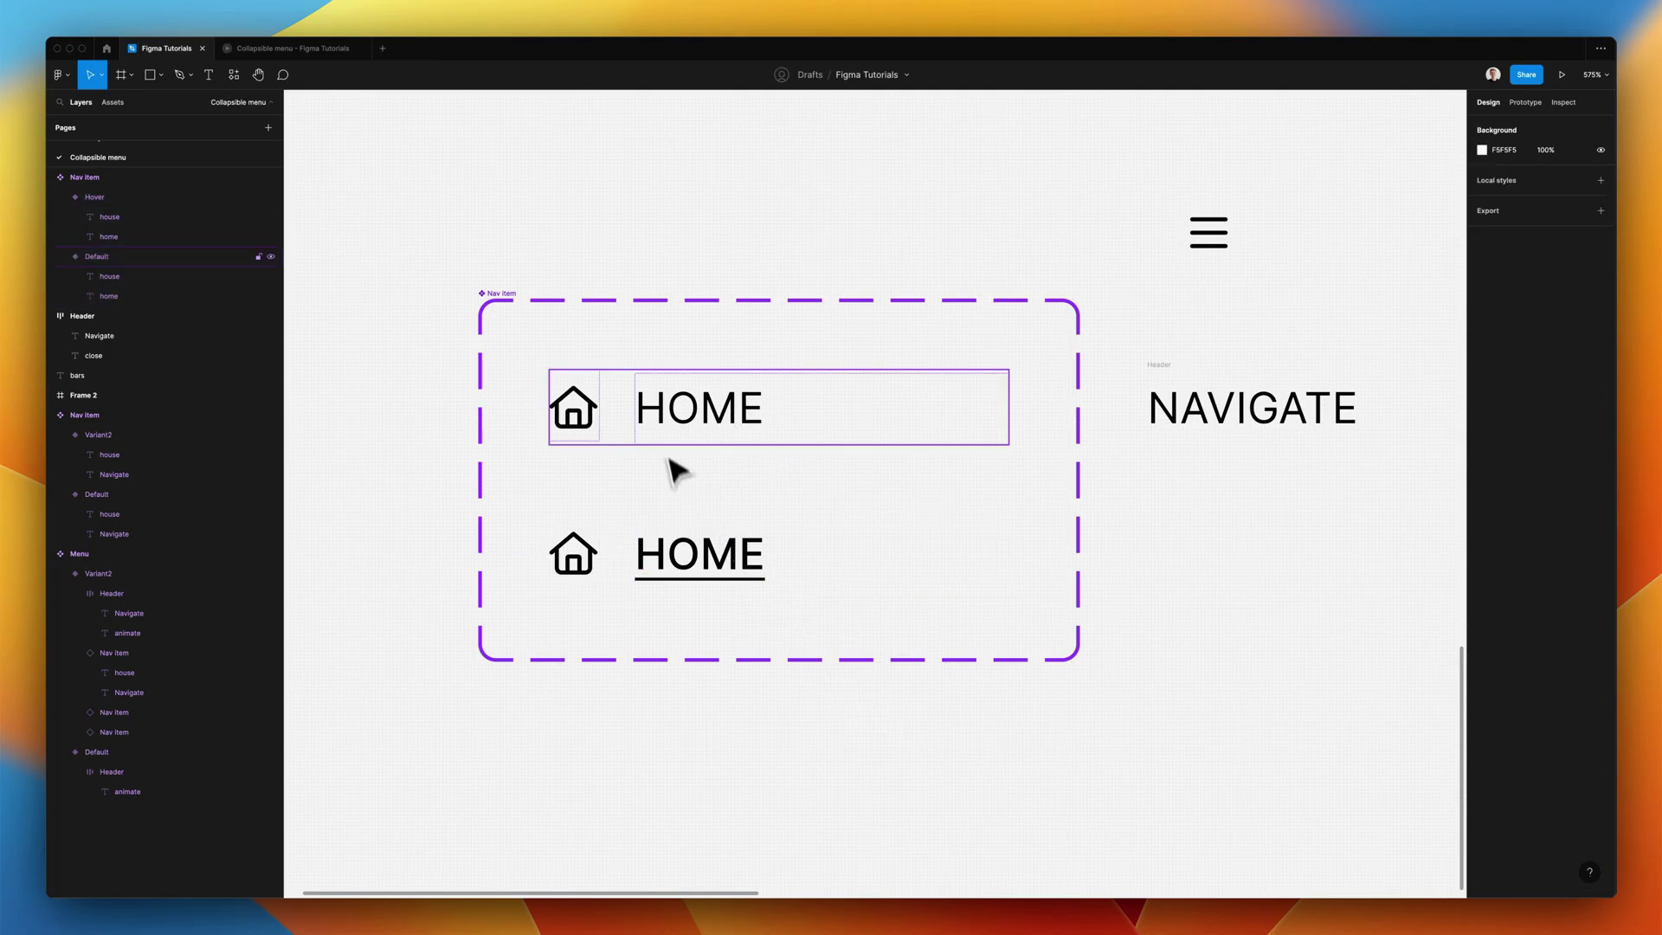
drag(864, 625, 696, 433)
scroll(1546, 735, down, 1)
click(1505, 791)
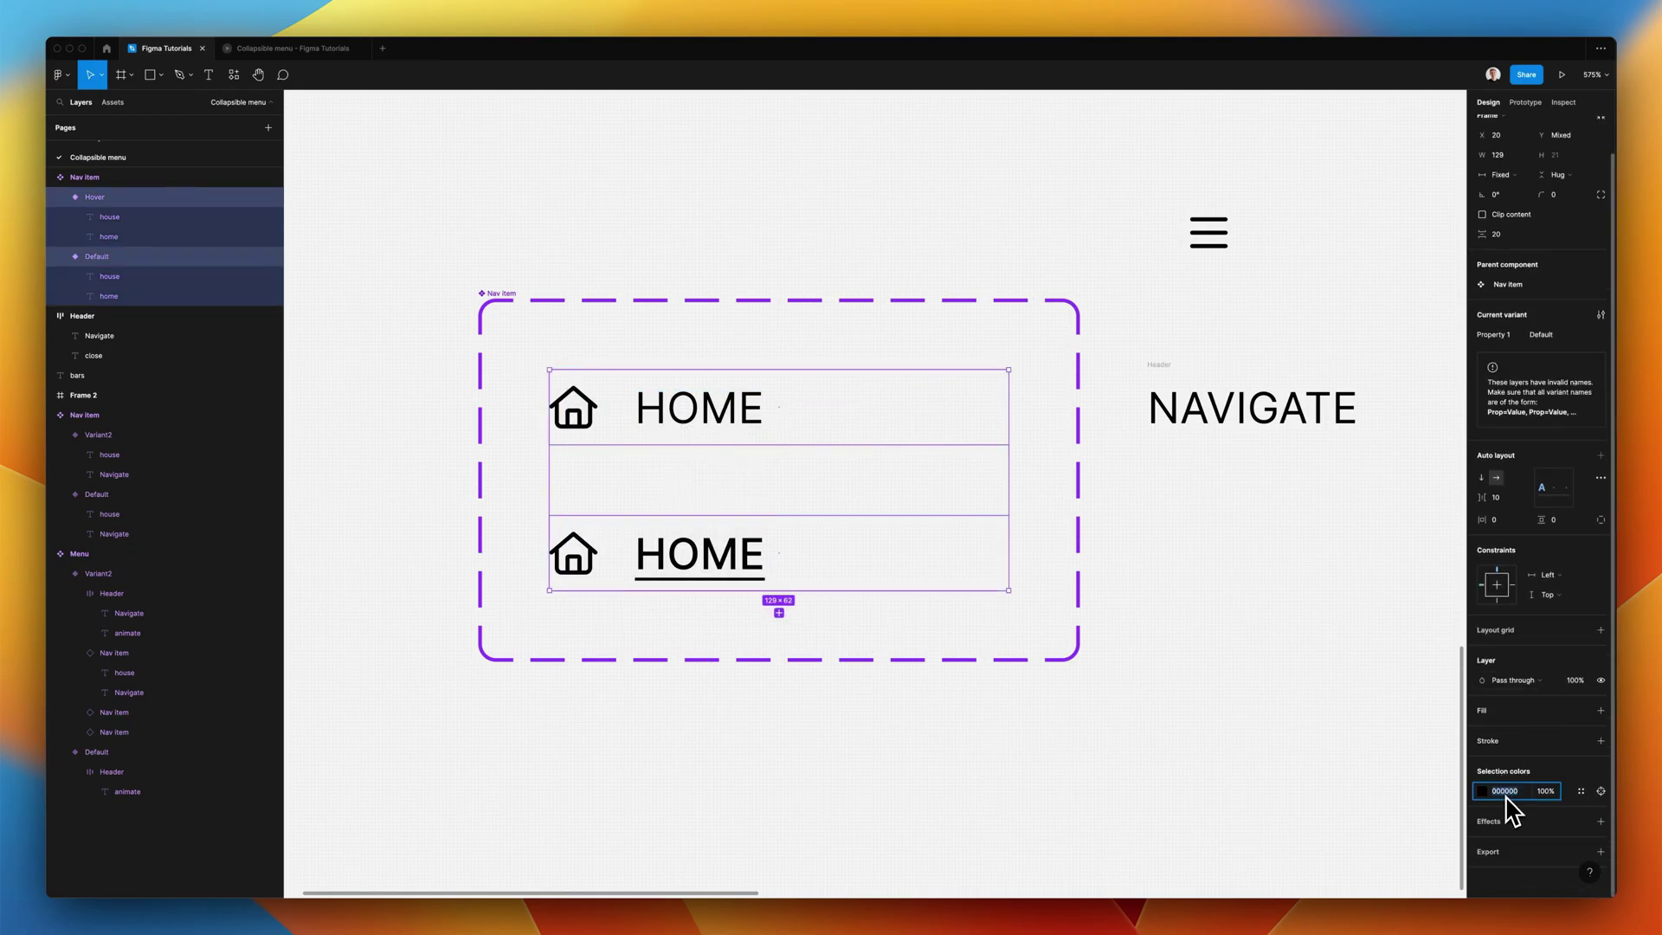
text(3)
key(Return)
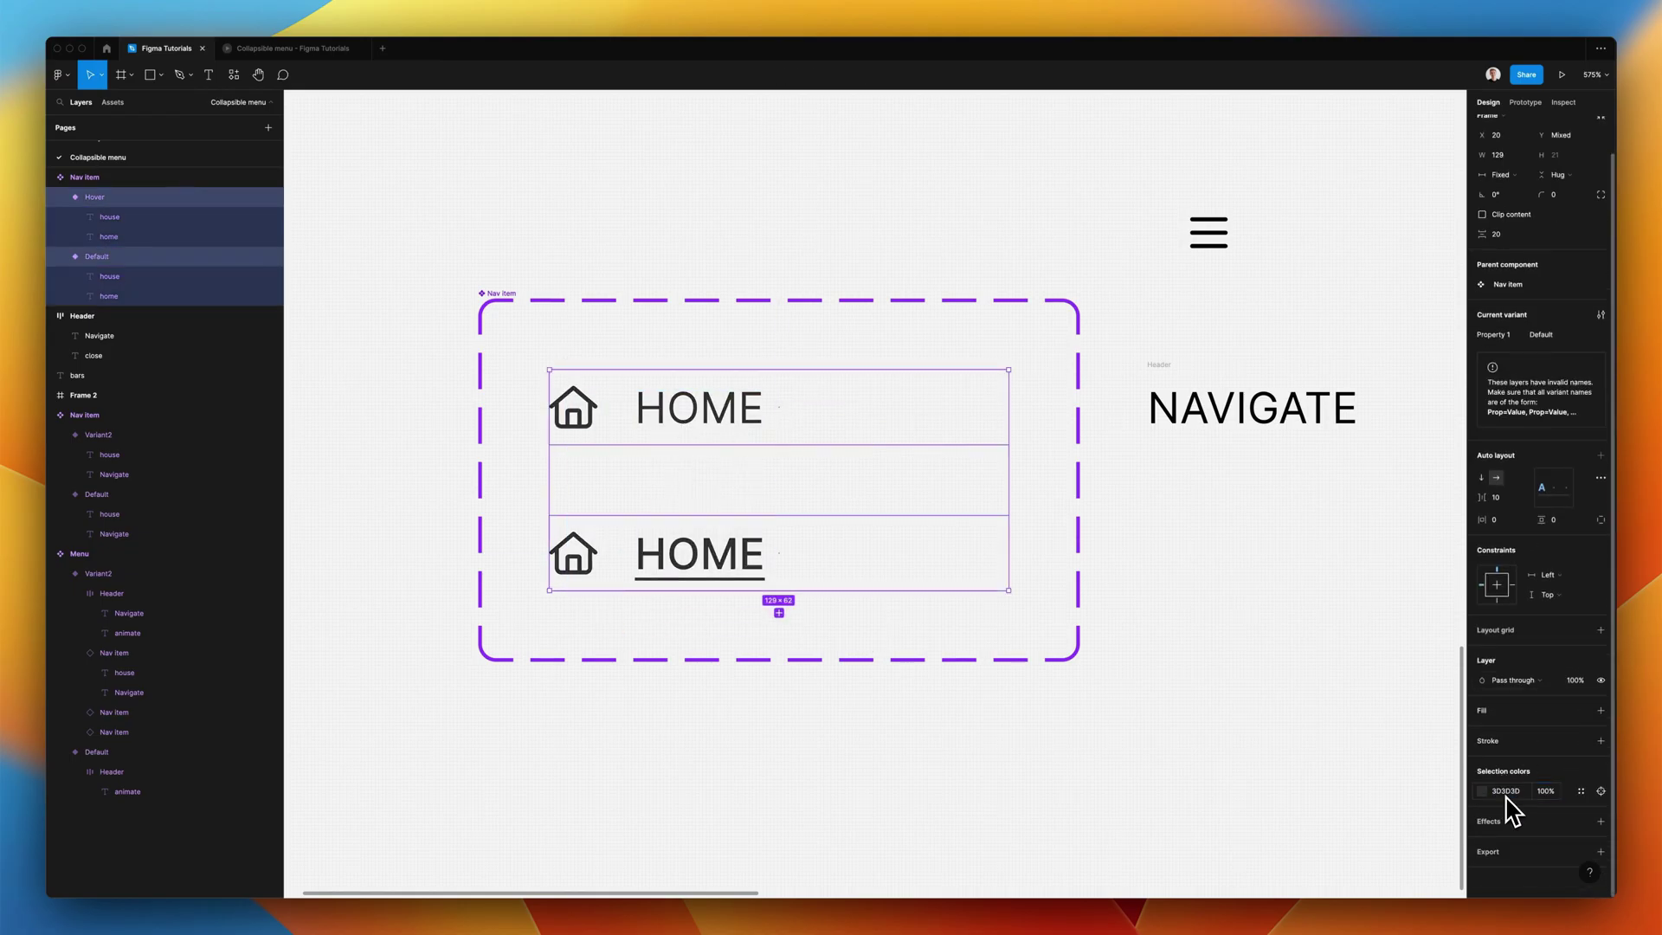
click(1081, 774)
scroll(858, 583, down, 3)
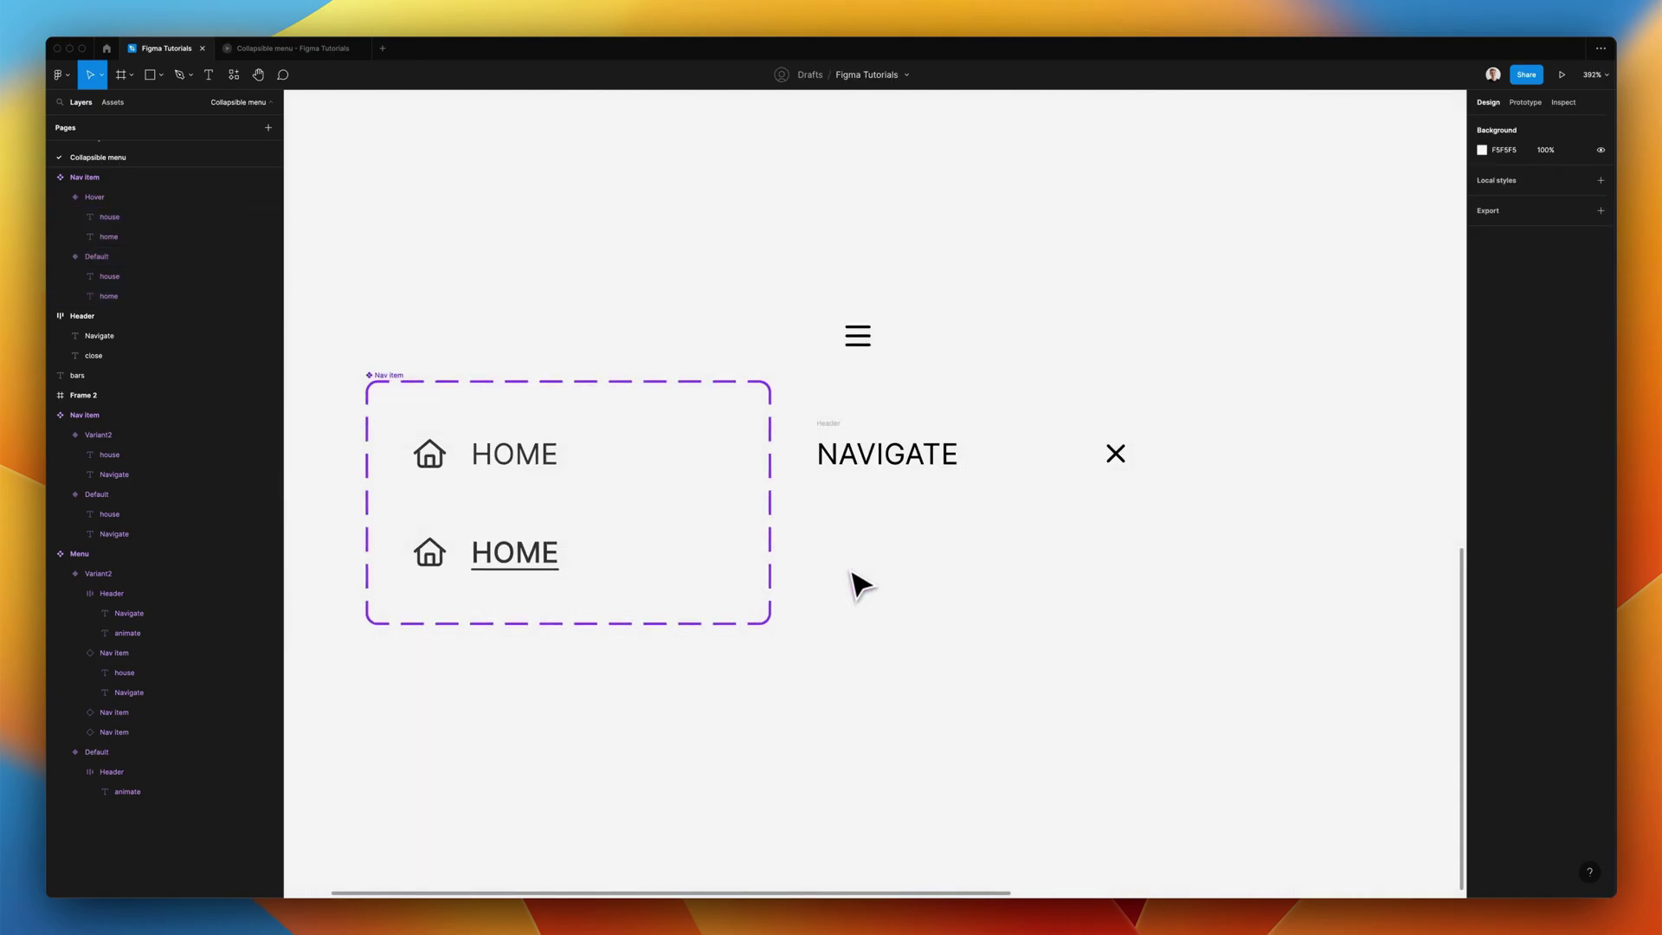
- Place a Default Nav item under the Header and wrap both in auto layout
drag(519, 456, 936, 511)
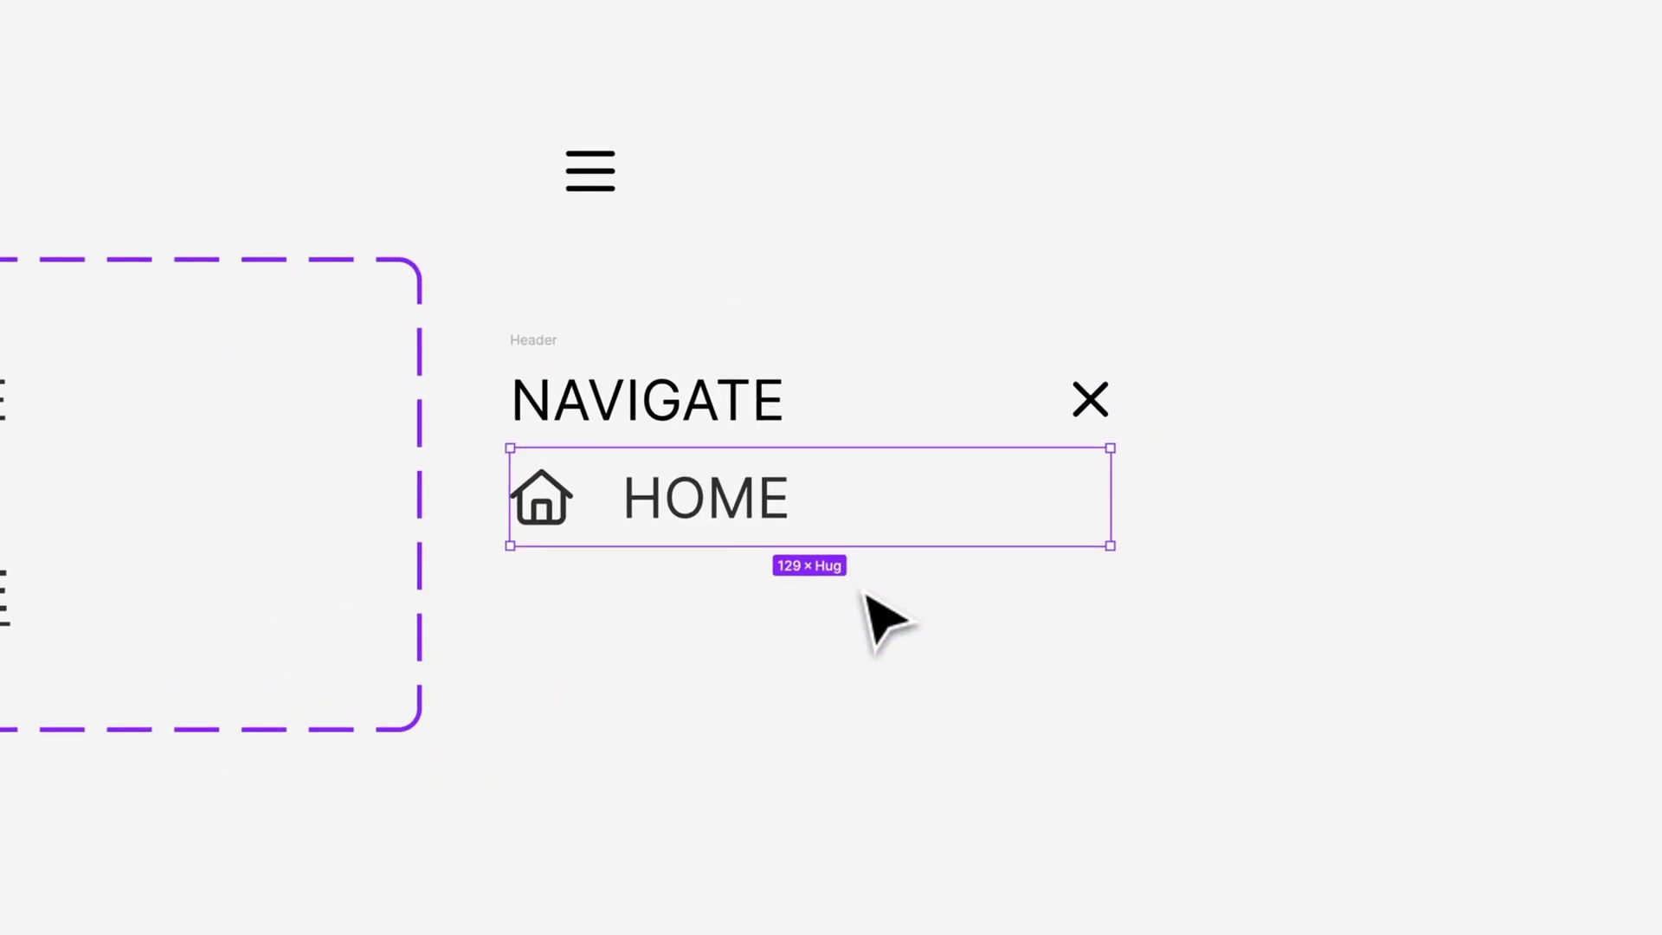
drag(1174, 643, 494, 316)
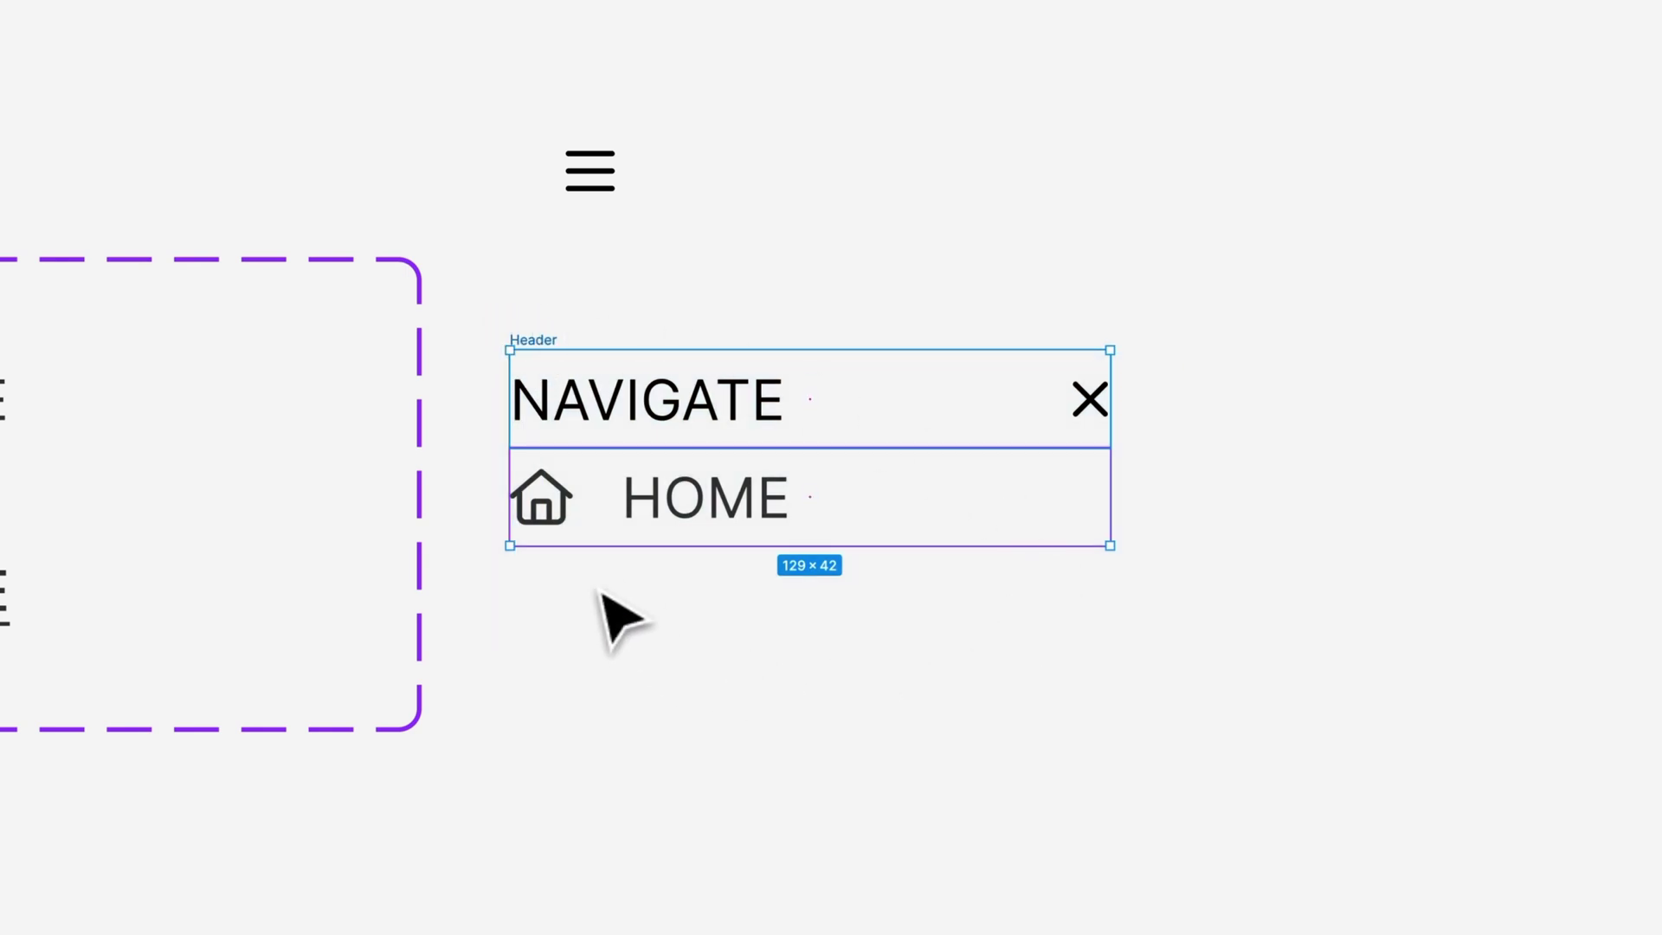
key(shift+a)
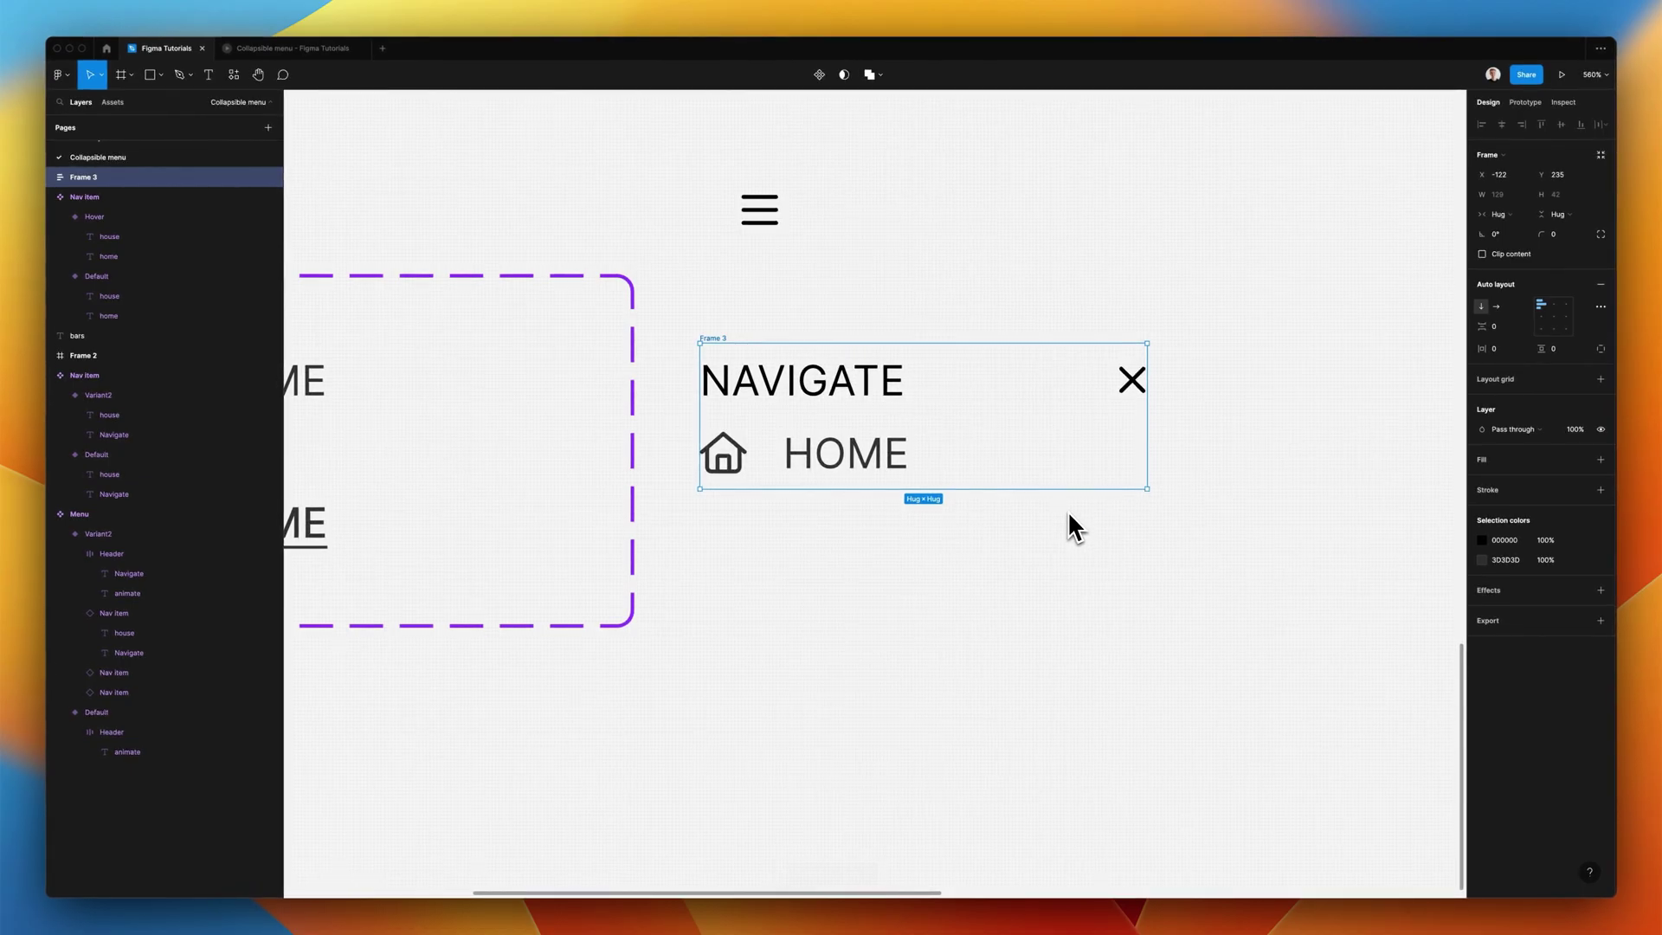
- Name the new frame Menu and duplicate its HOME item into four rows
click(50, 197)
click(50, 256)
click(50, 276)
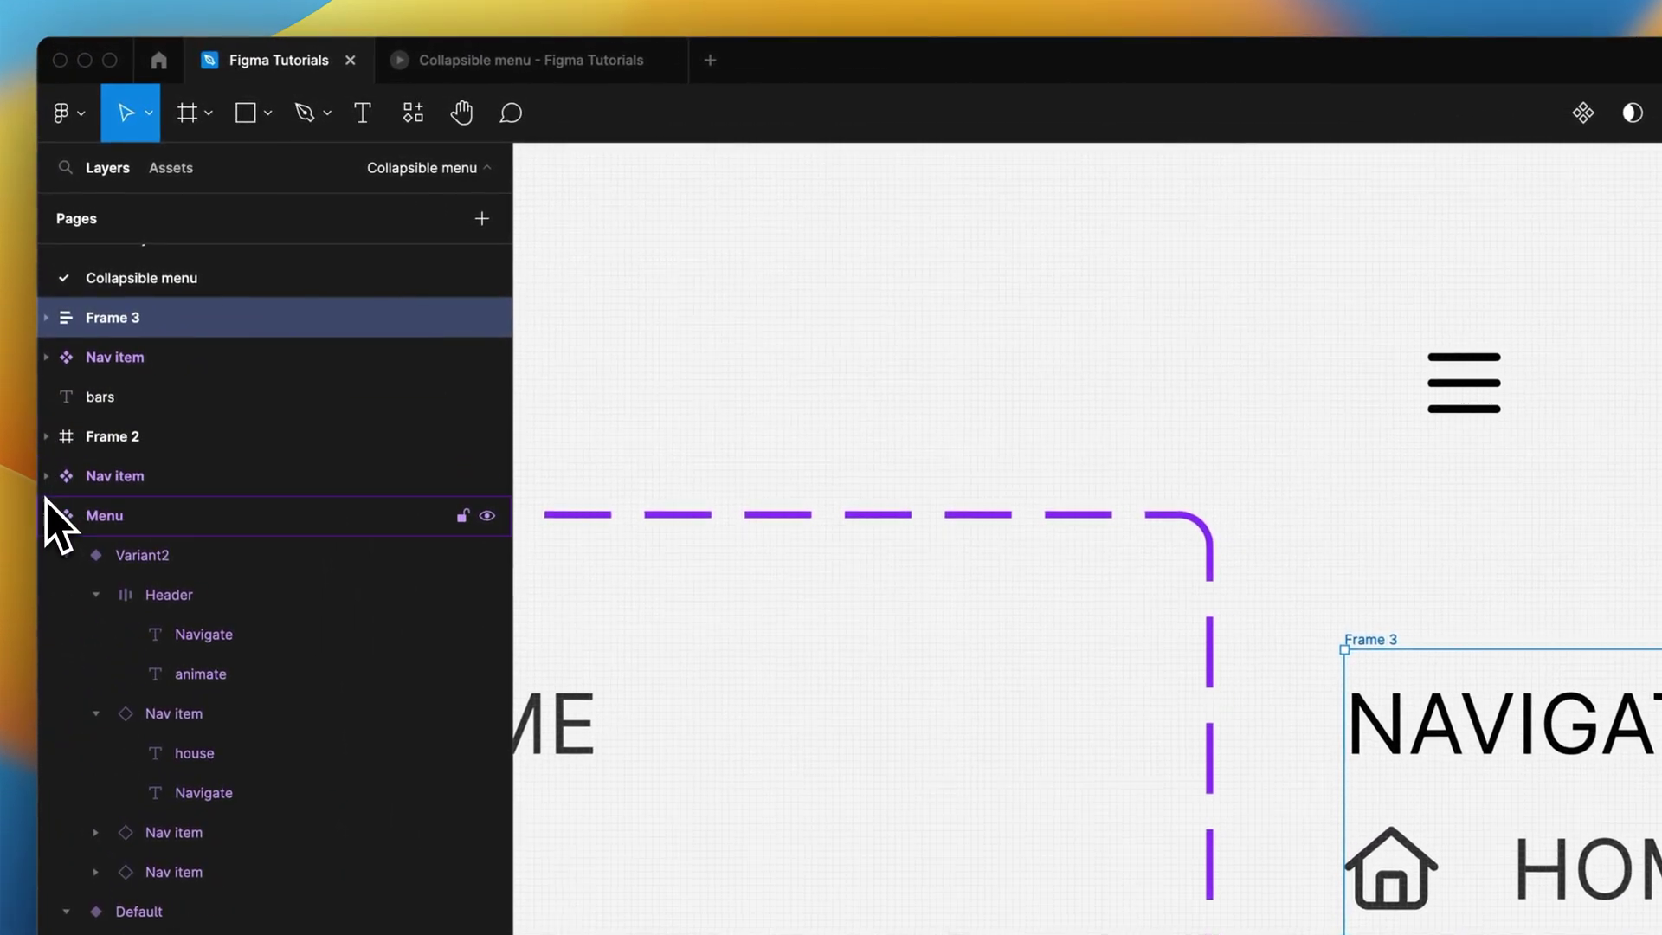
click(46, 320)
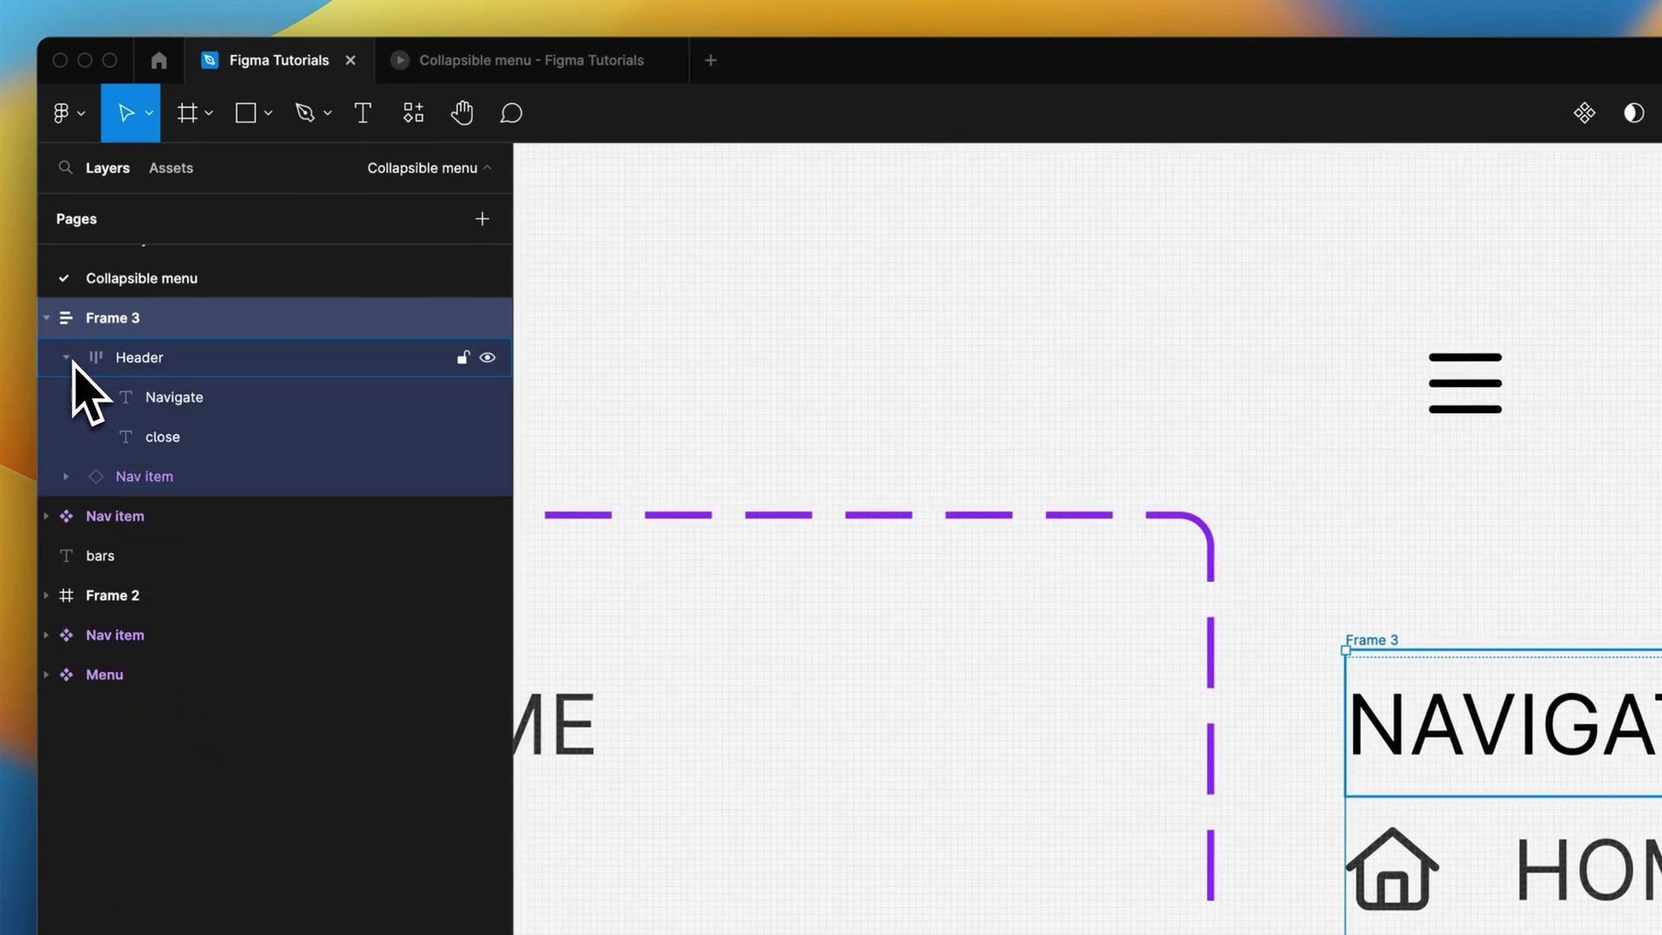
double_click(123, 321)
text(Menu)
key(Return)
click(130, 413)
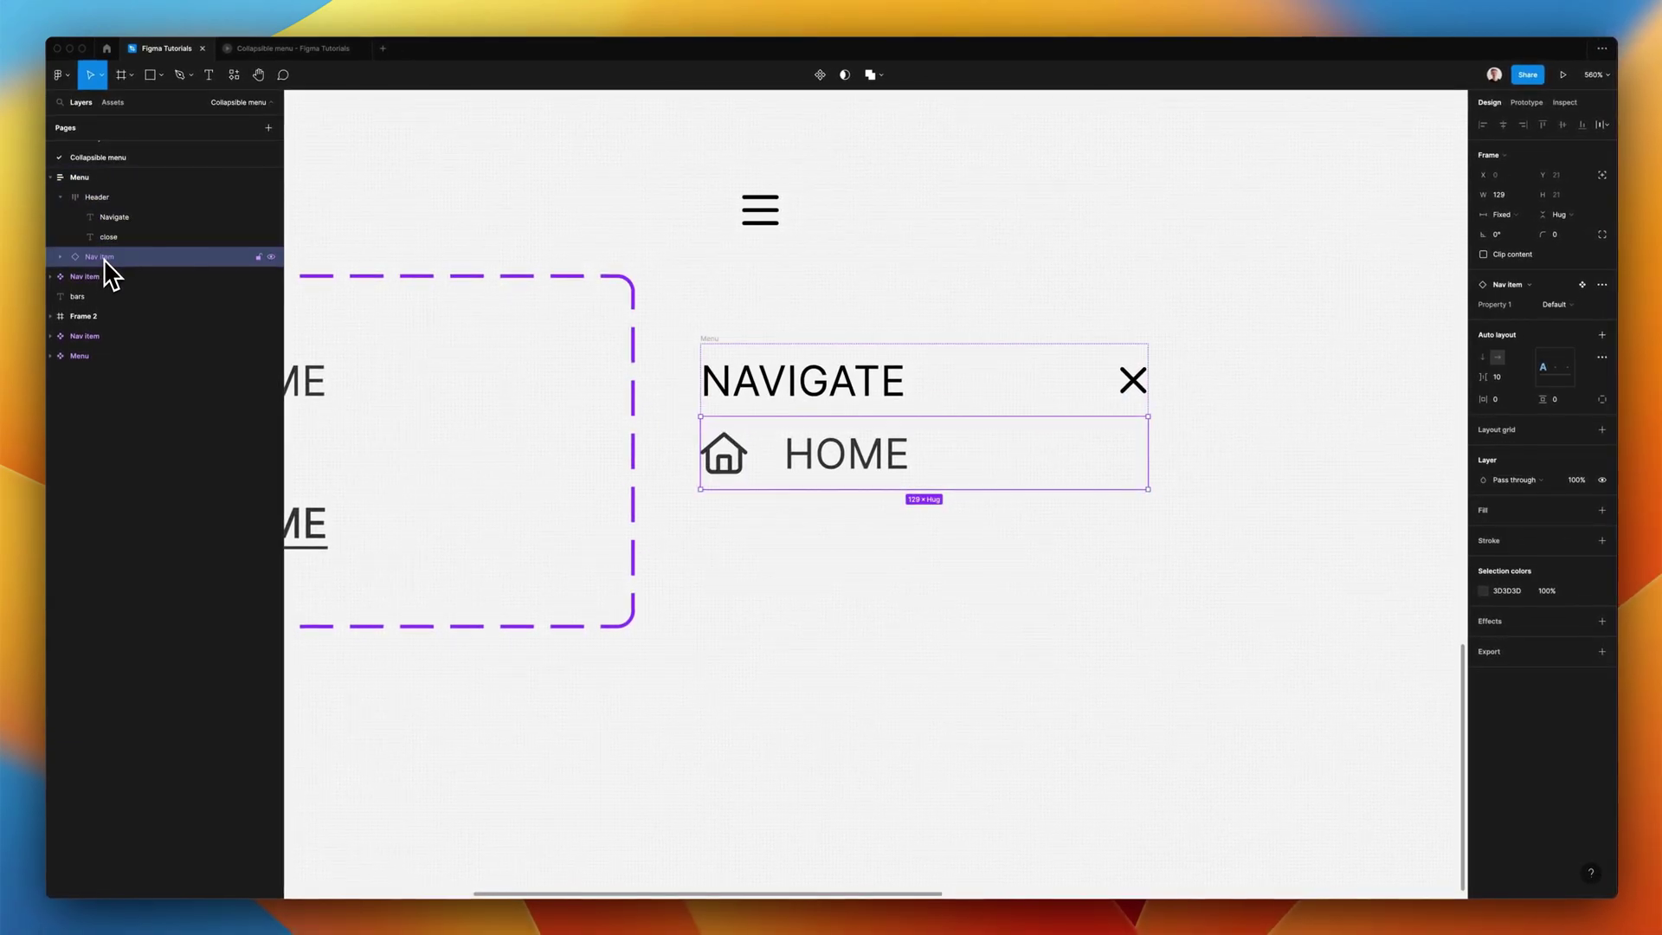
key(super+d)
key(super+d)
key(super+d)
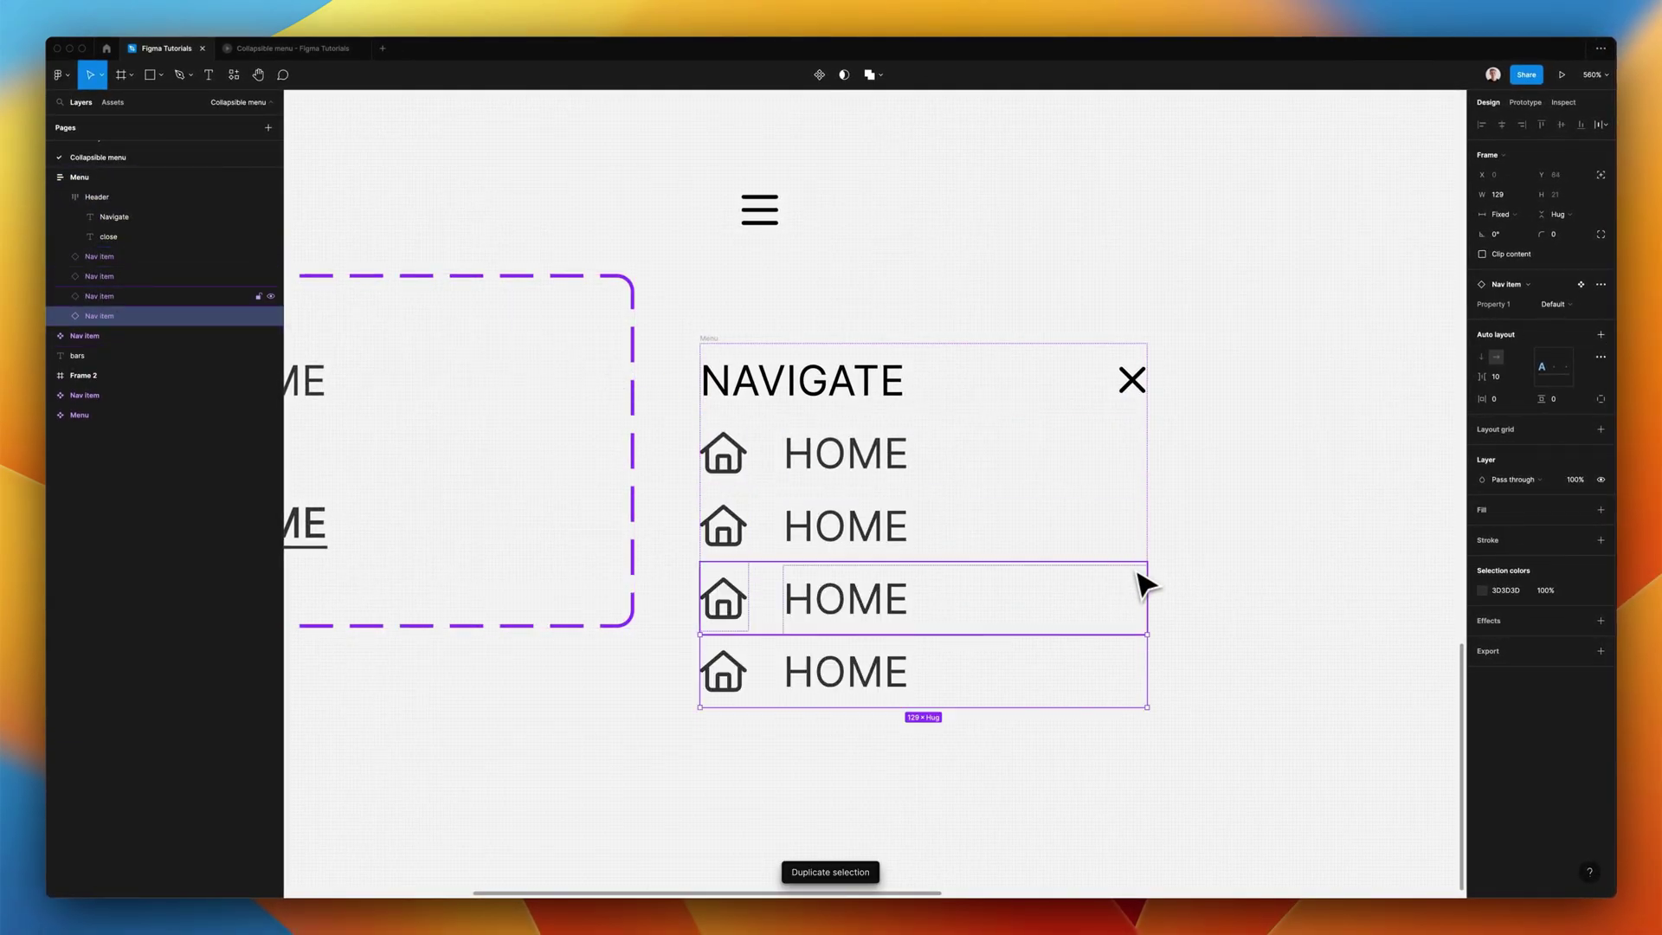
- Relabel the lower three rows ABOUT, SERVICES and PRICING
scroll(896, 532, down, 2)
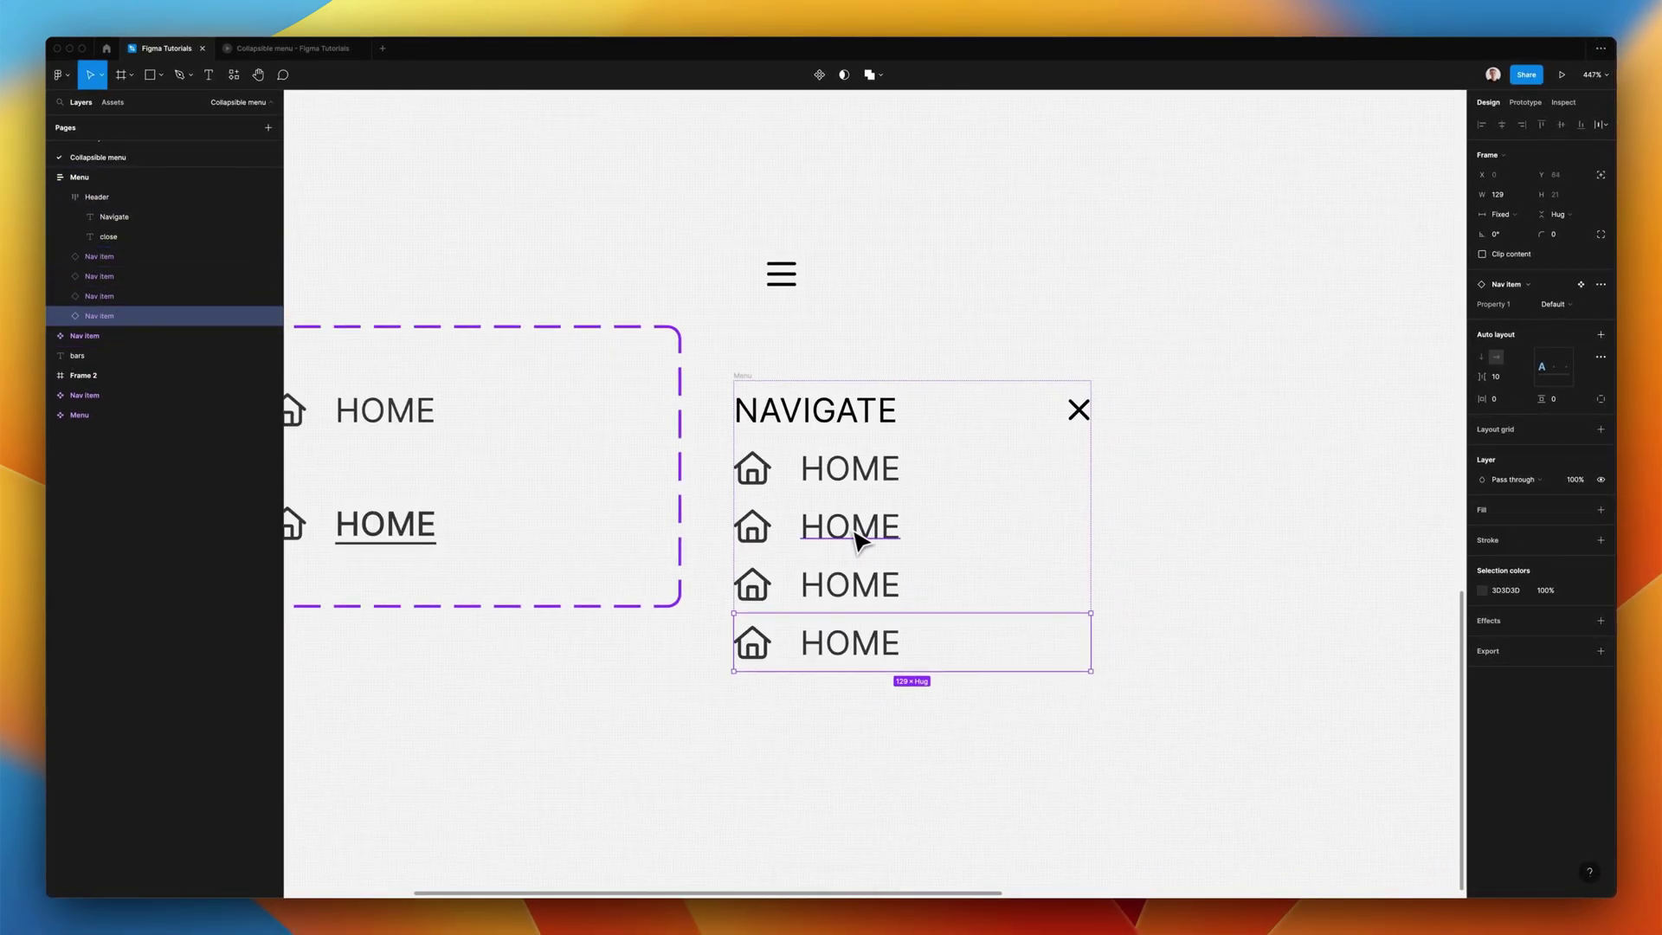
double_click(860, 531)
double_click(857, 531)
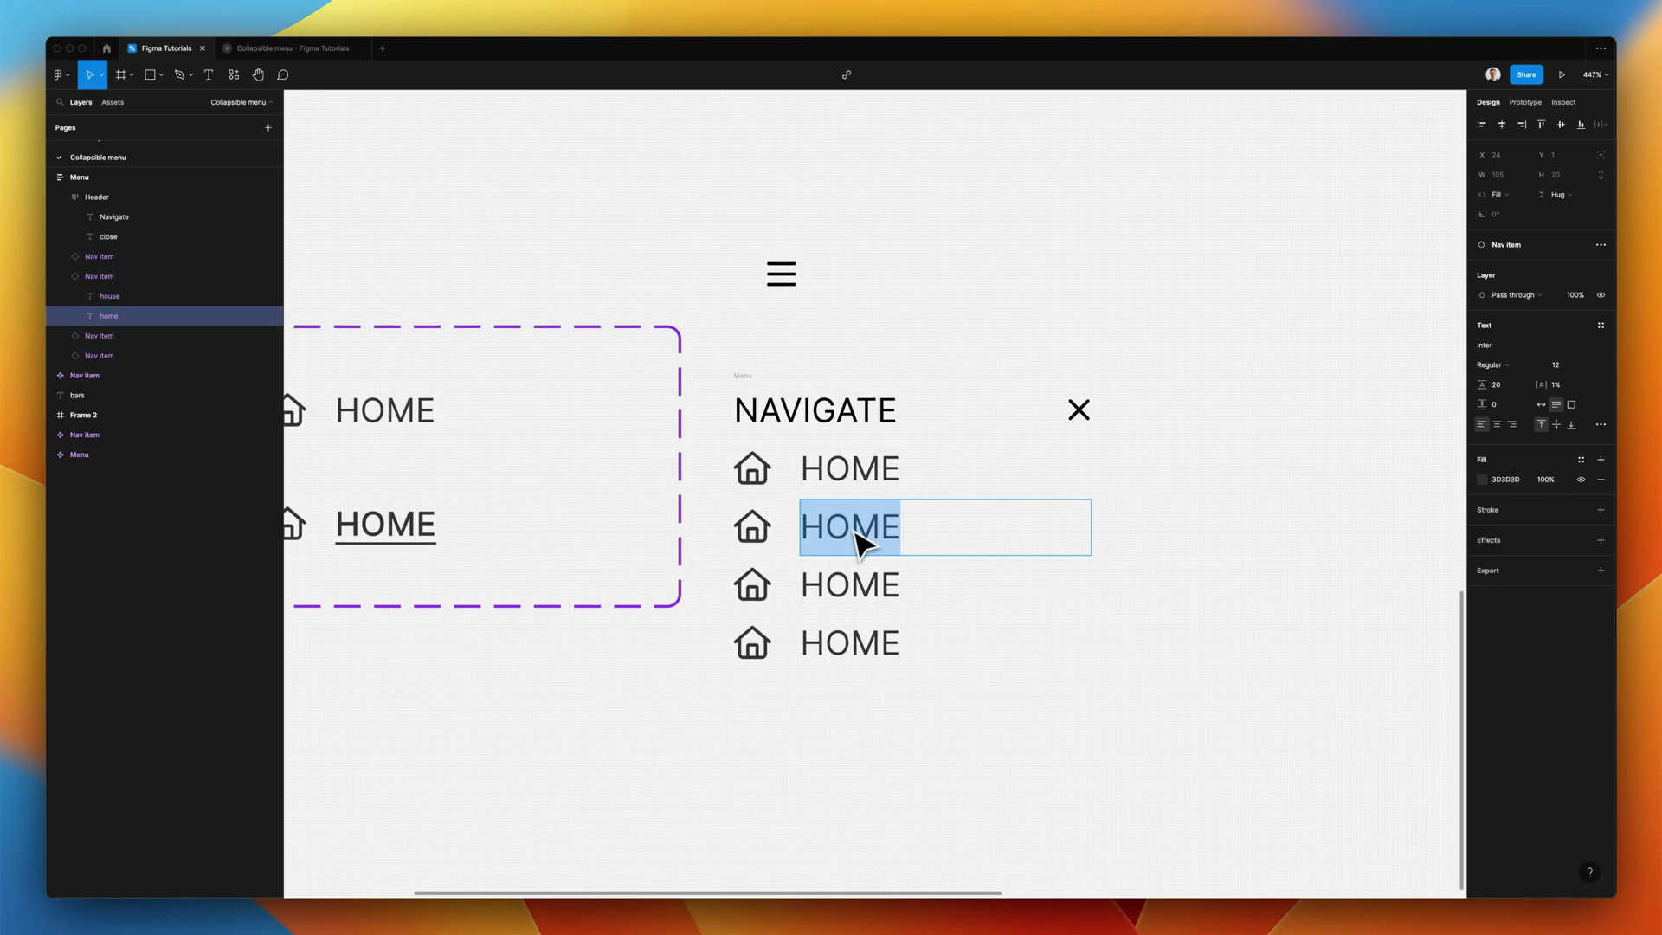
text(ABOUT)
double_click(852, 582)
text(SERVICES)
click(907, 719)
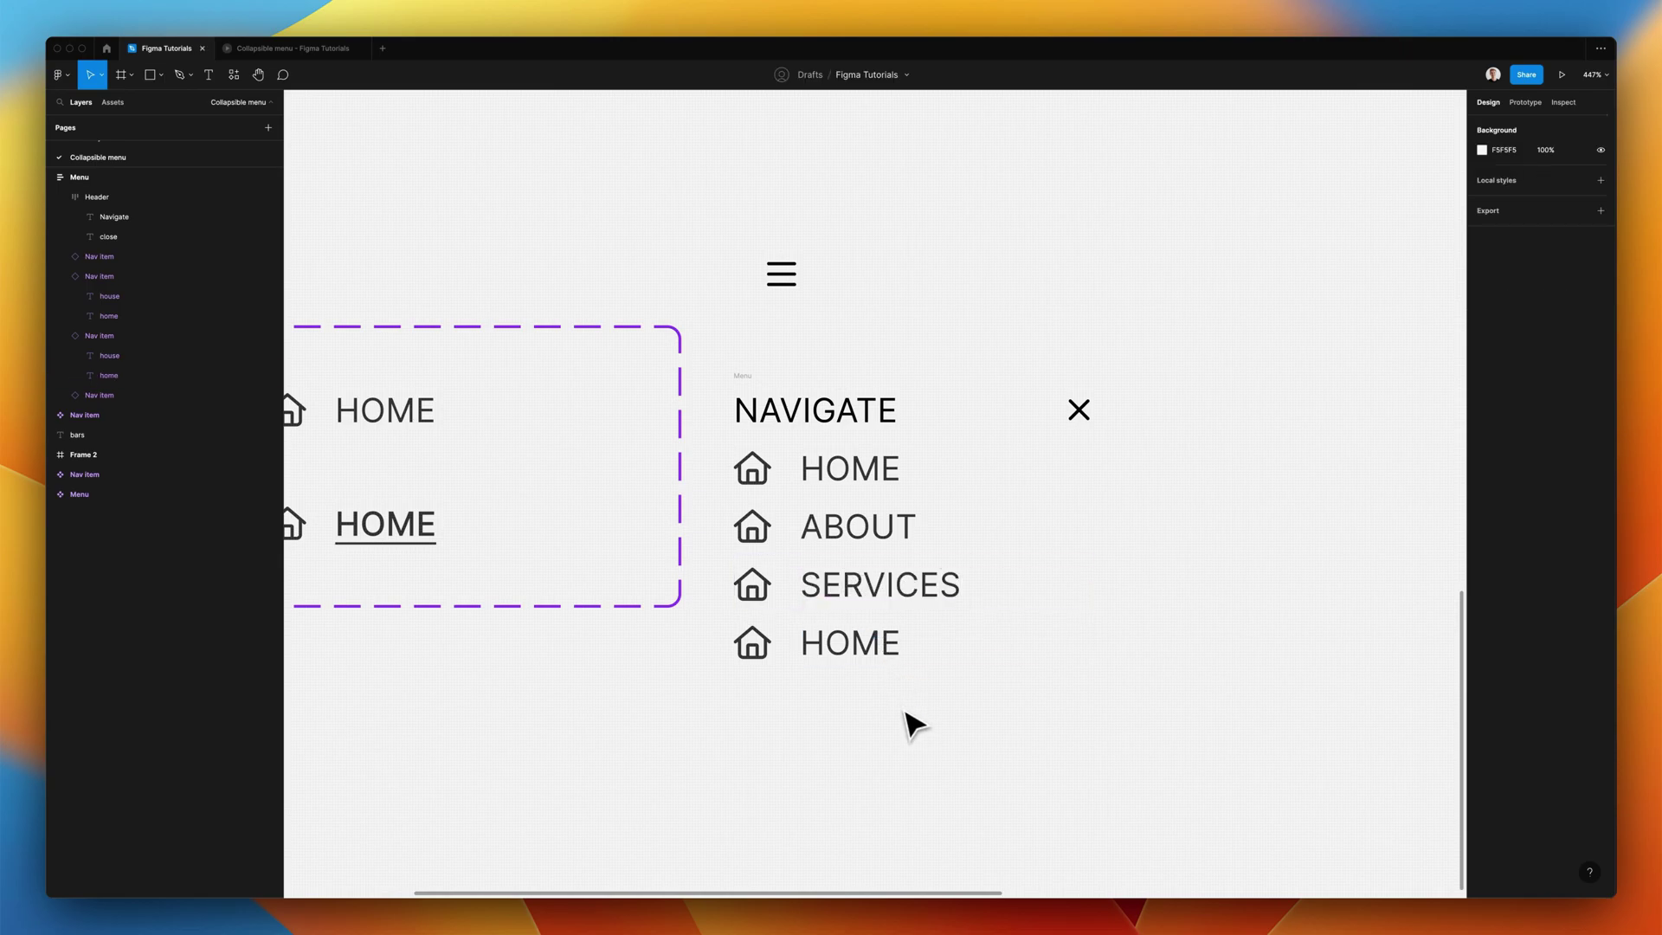
double_click(874, 663)
text(PRICING)
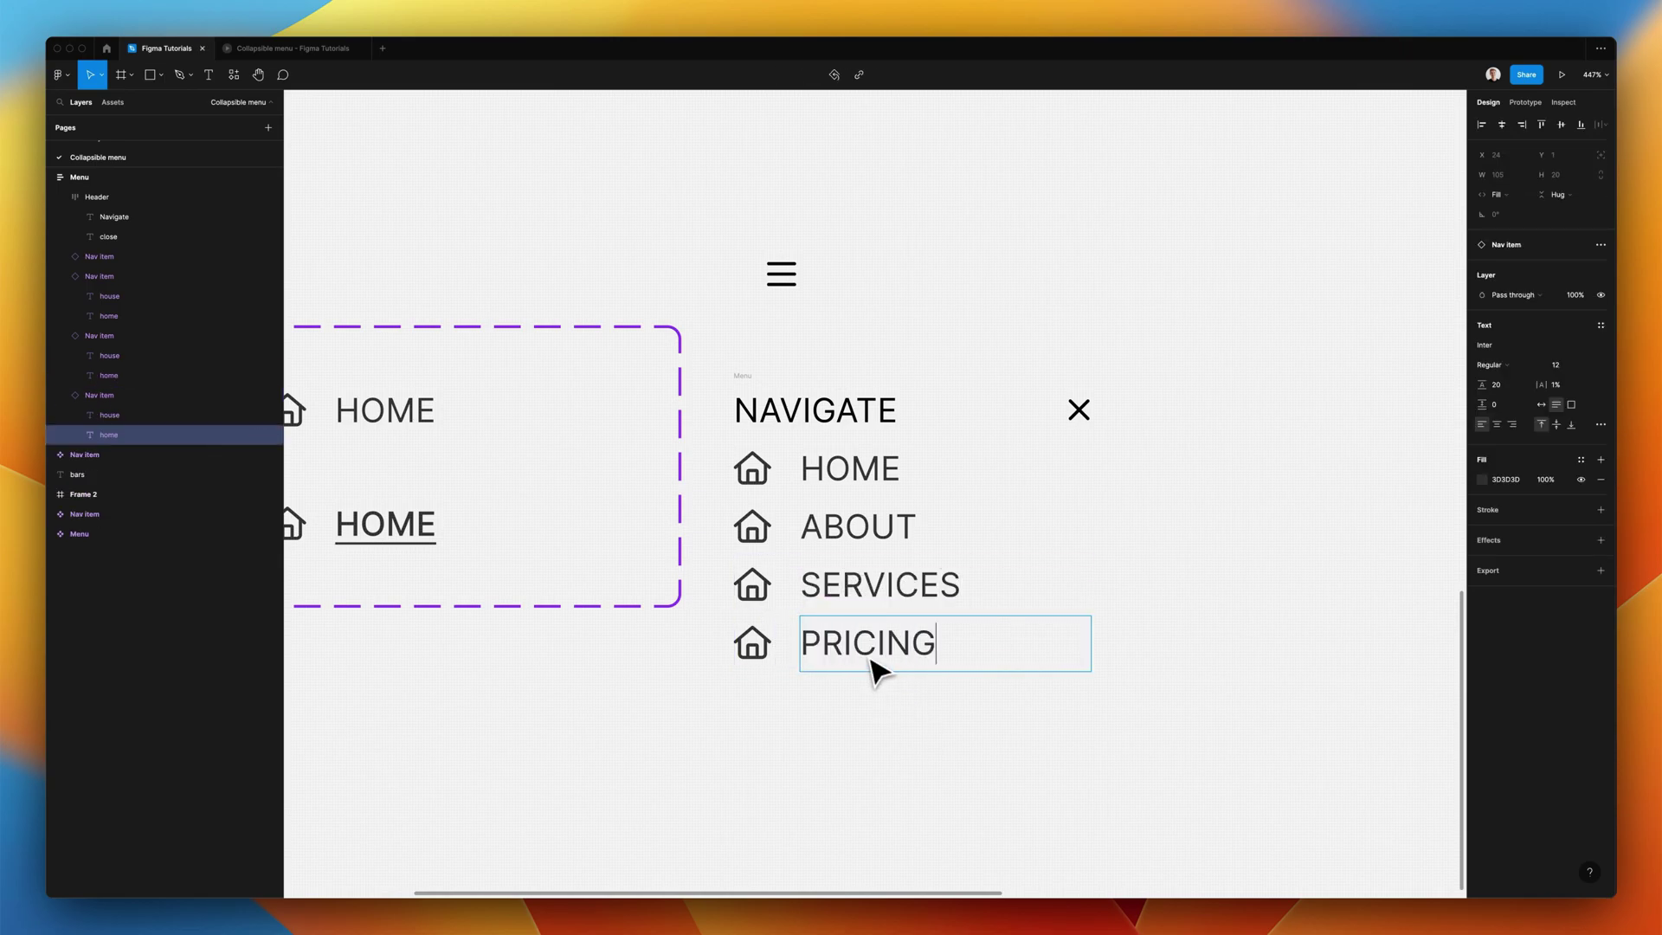
- Change those rows' icons to person, hand and dollar
double_click(752, 524)
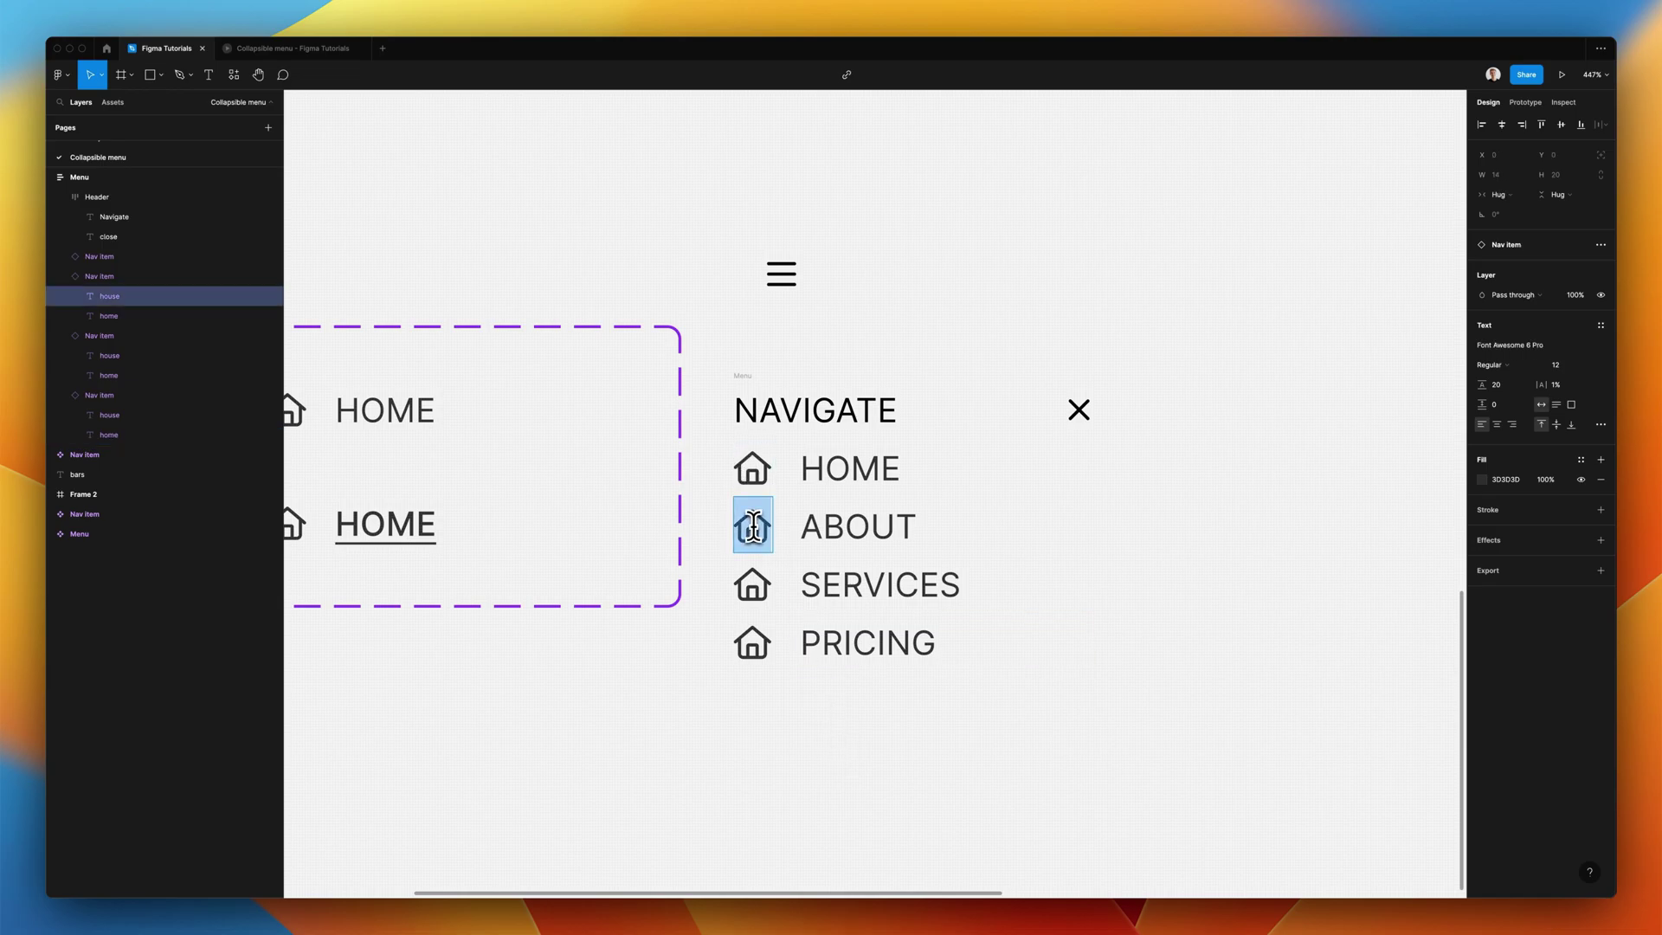
text(person)
double_click(750, 585)
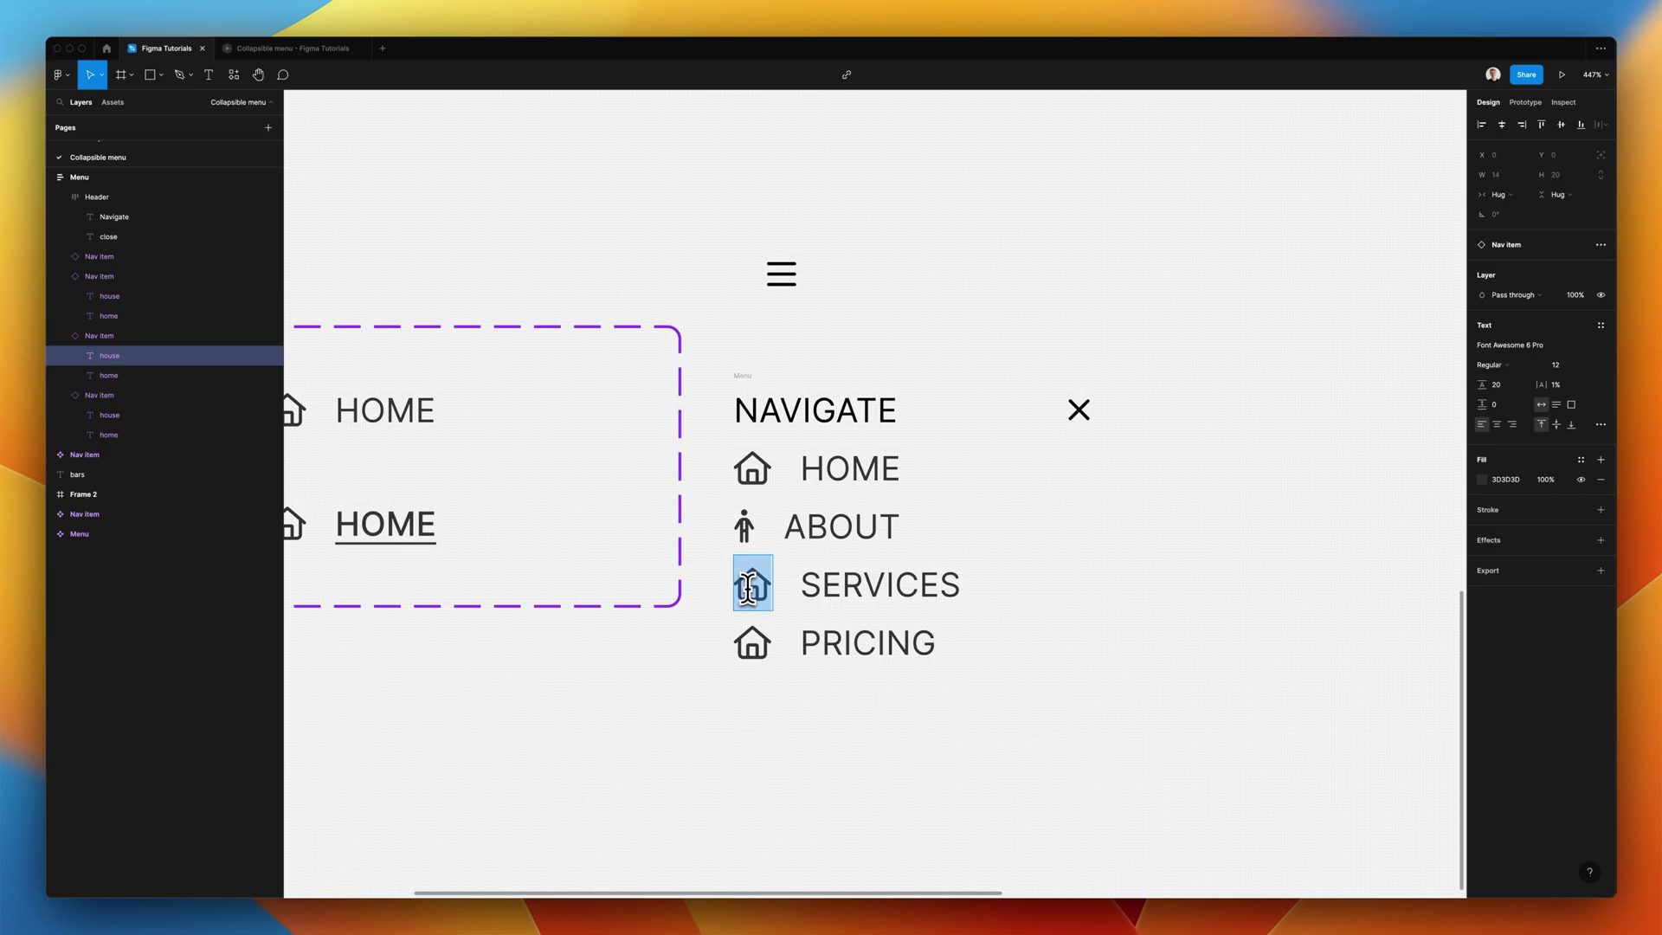
text(hand)
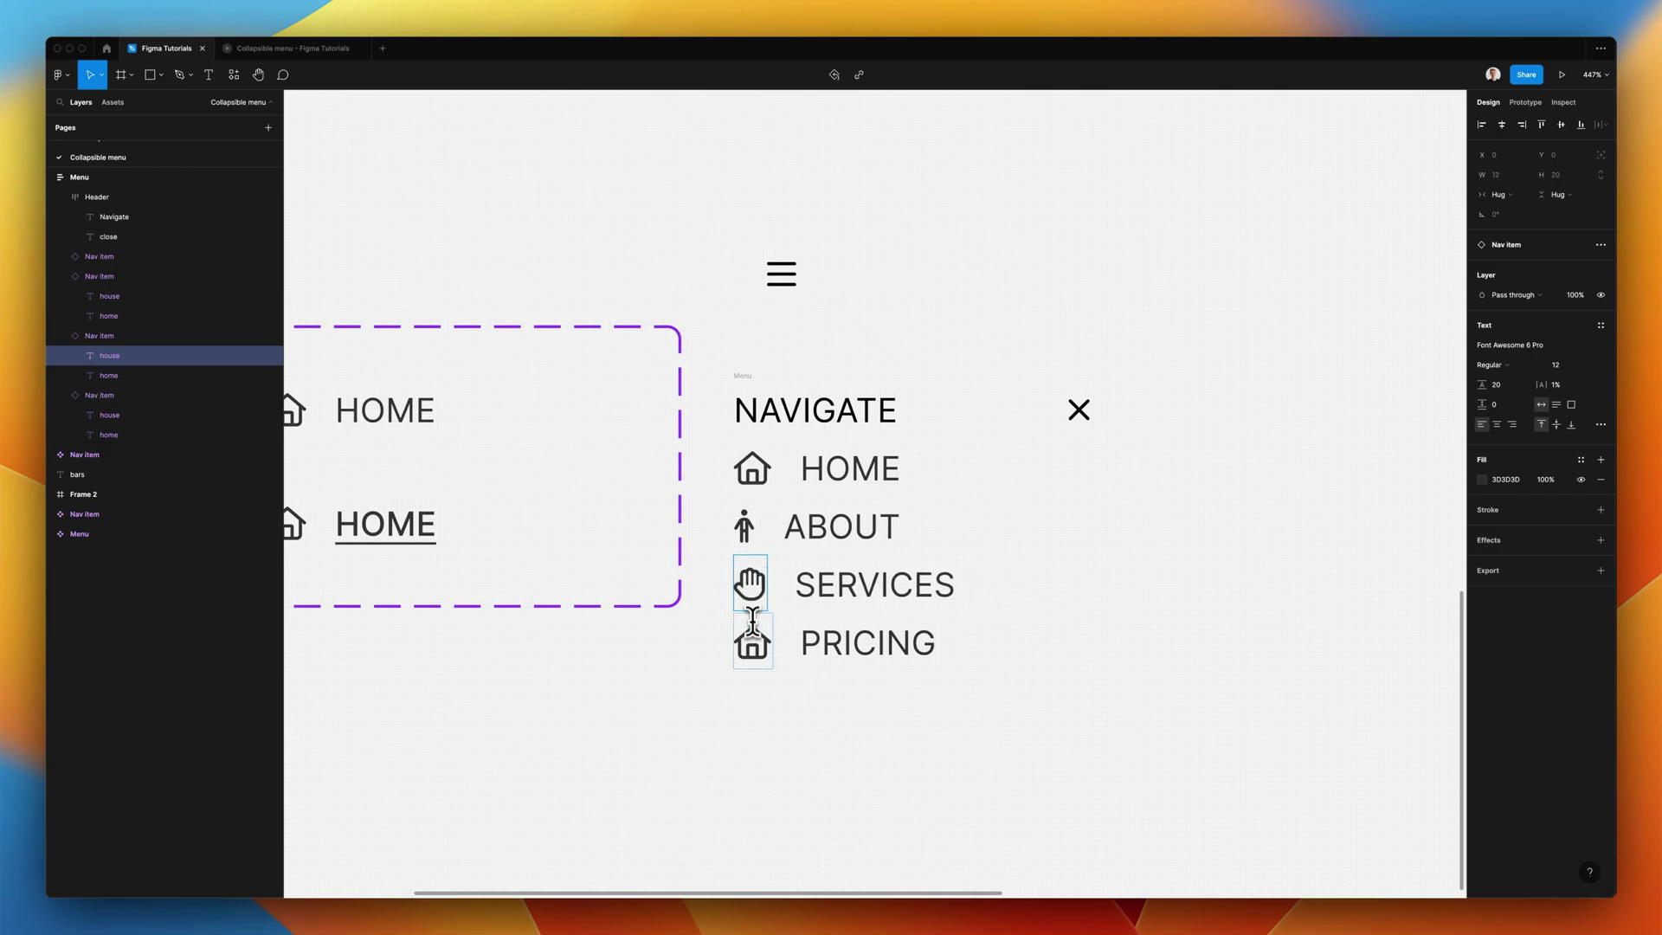
double_click(752, 645)
text(pricing)
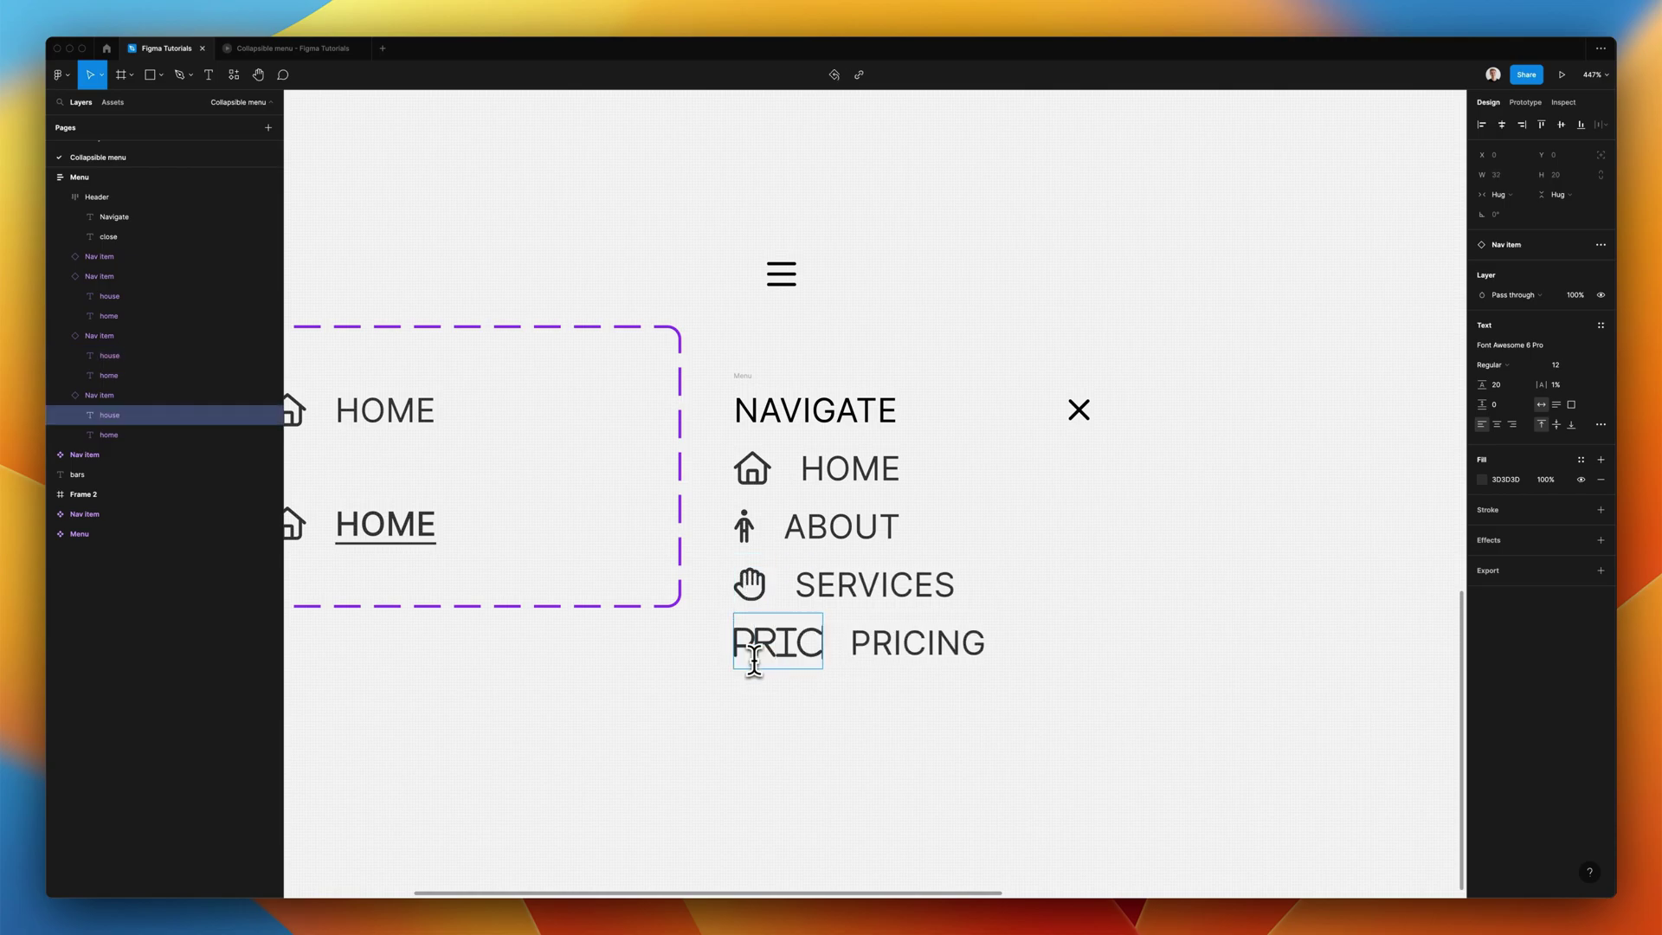
key(super+a)
text(dollar)
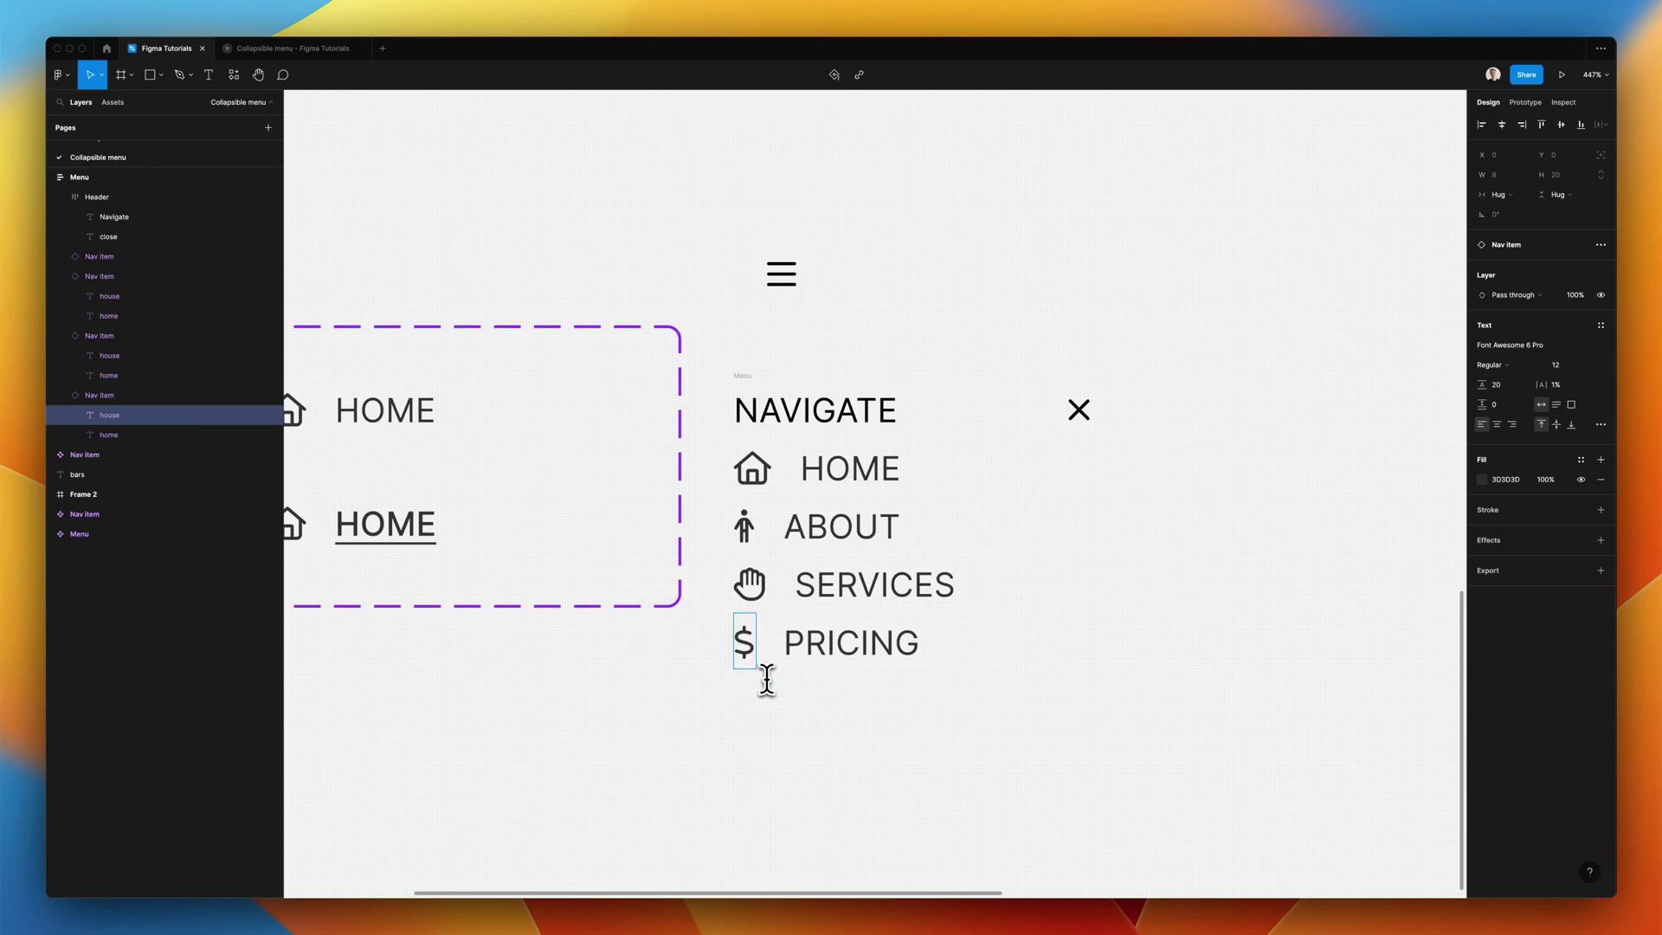
click(770, 692)
scroll(846, 594, left, 4)
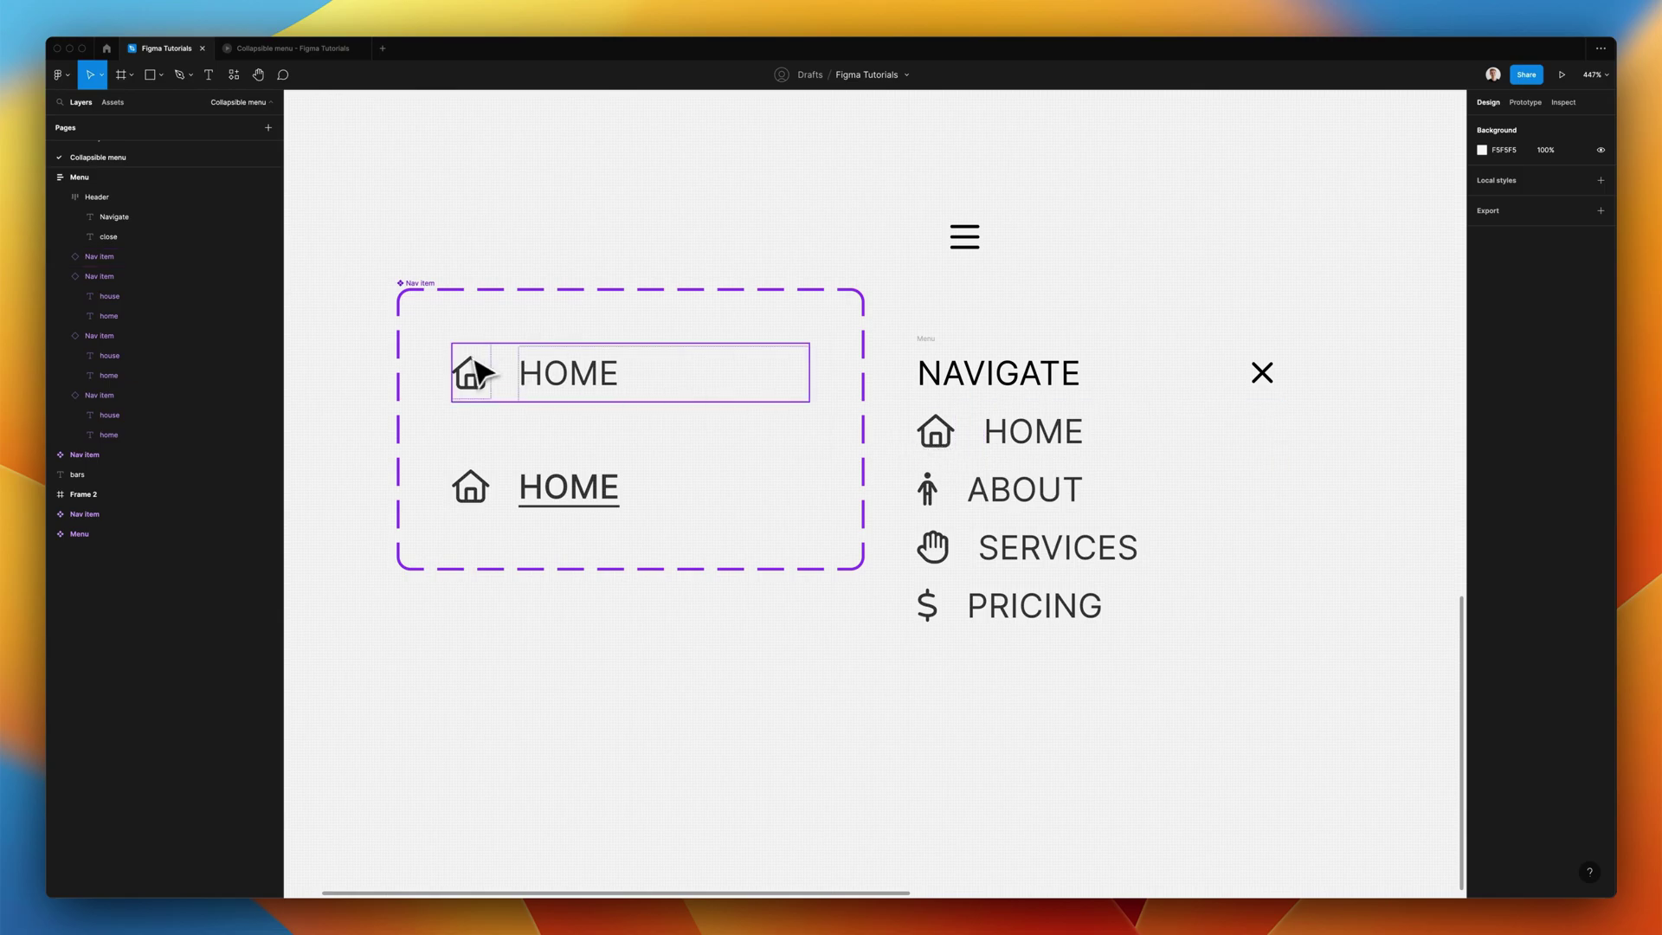
- Select the house icons in both Nav item variants together
double_click(483, 389)
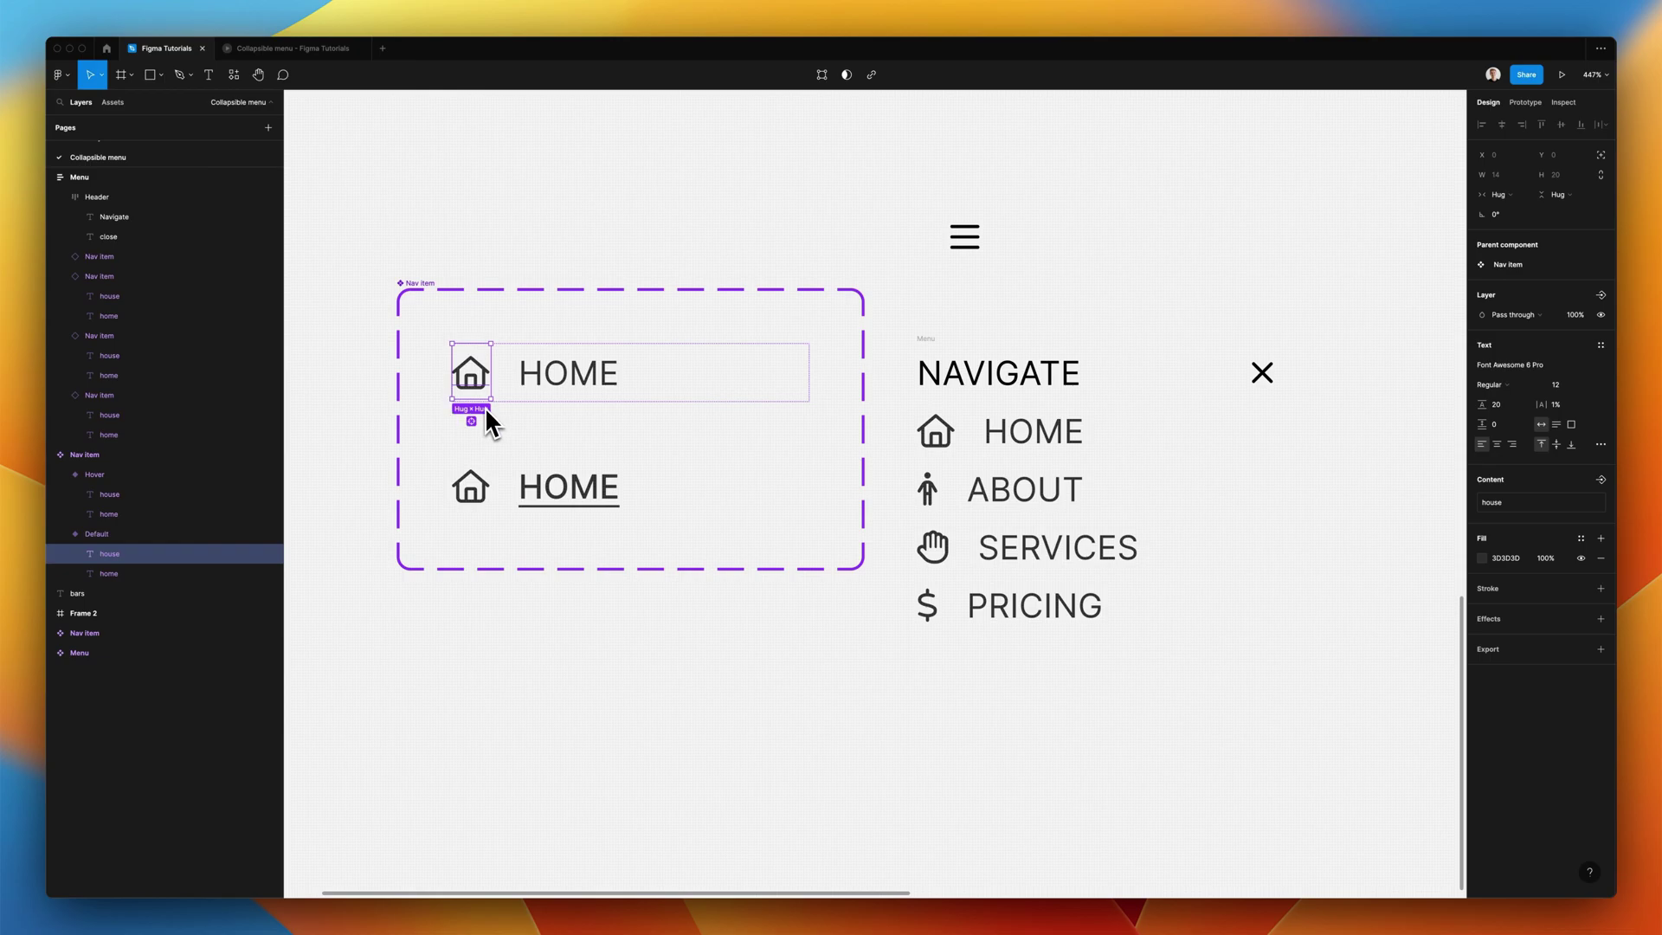
scroll(484, 406, left, 3)
ctrl+scroll(605, 427, up, 5)
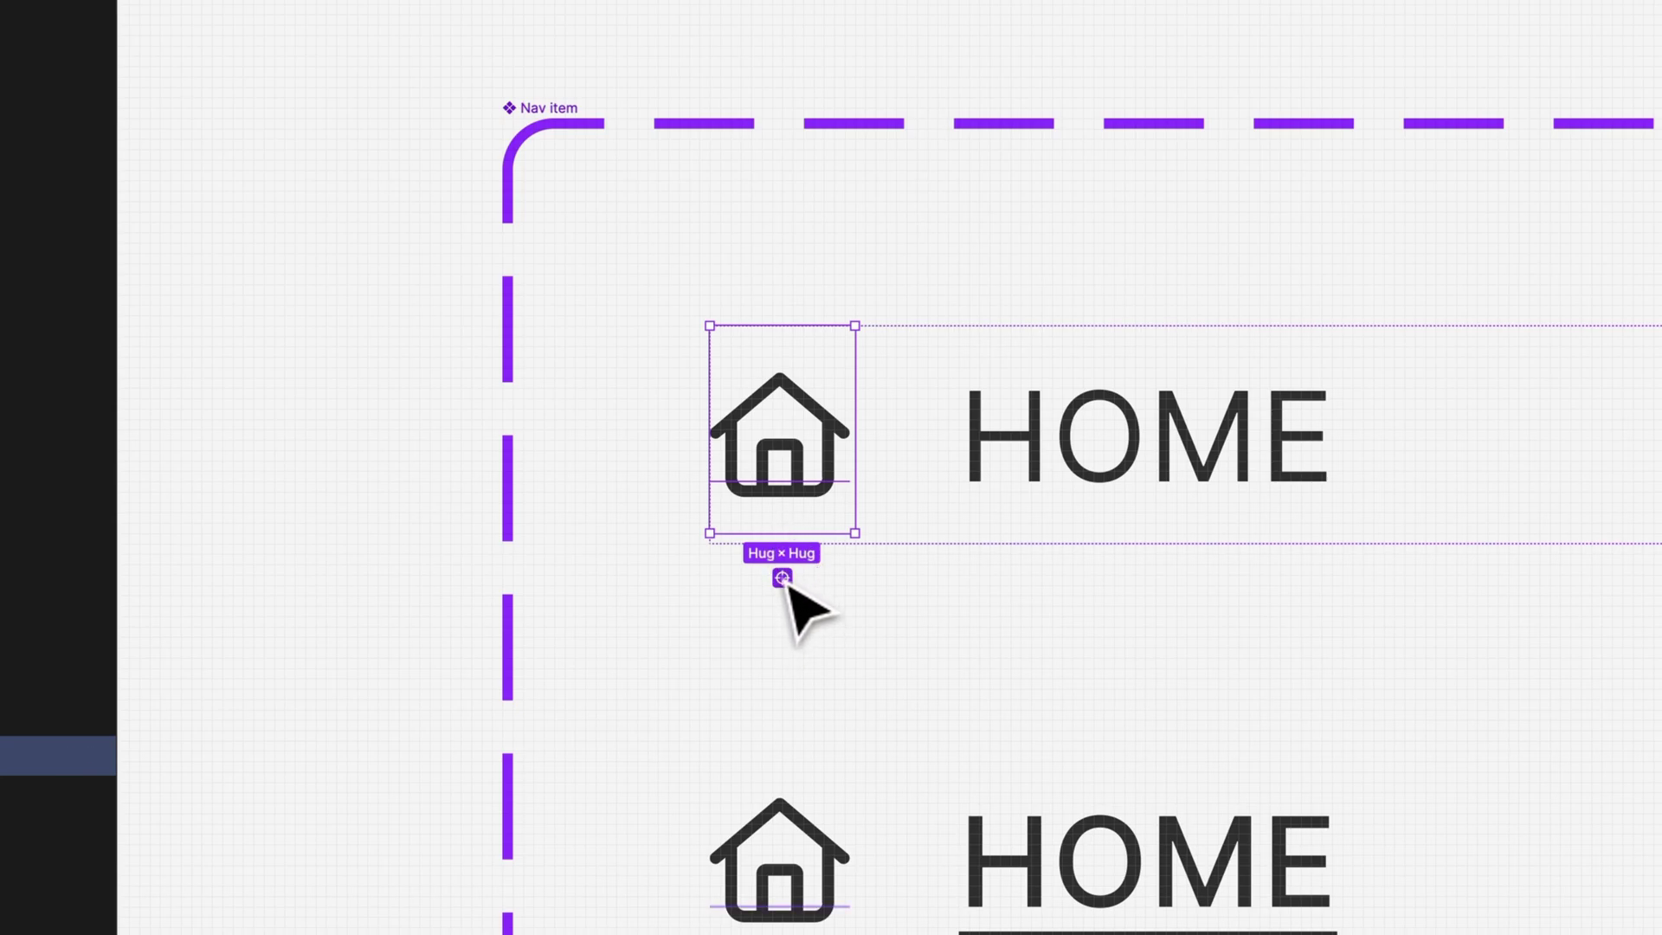
click(783, 578)
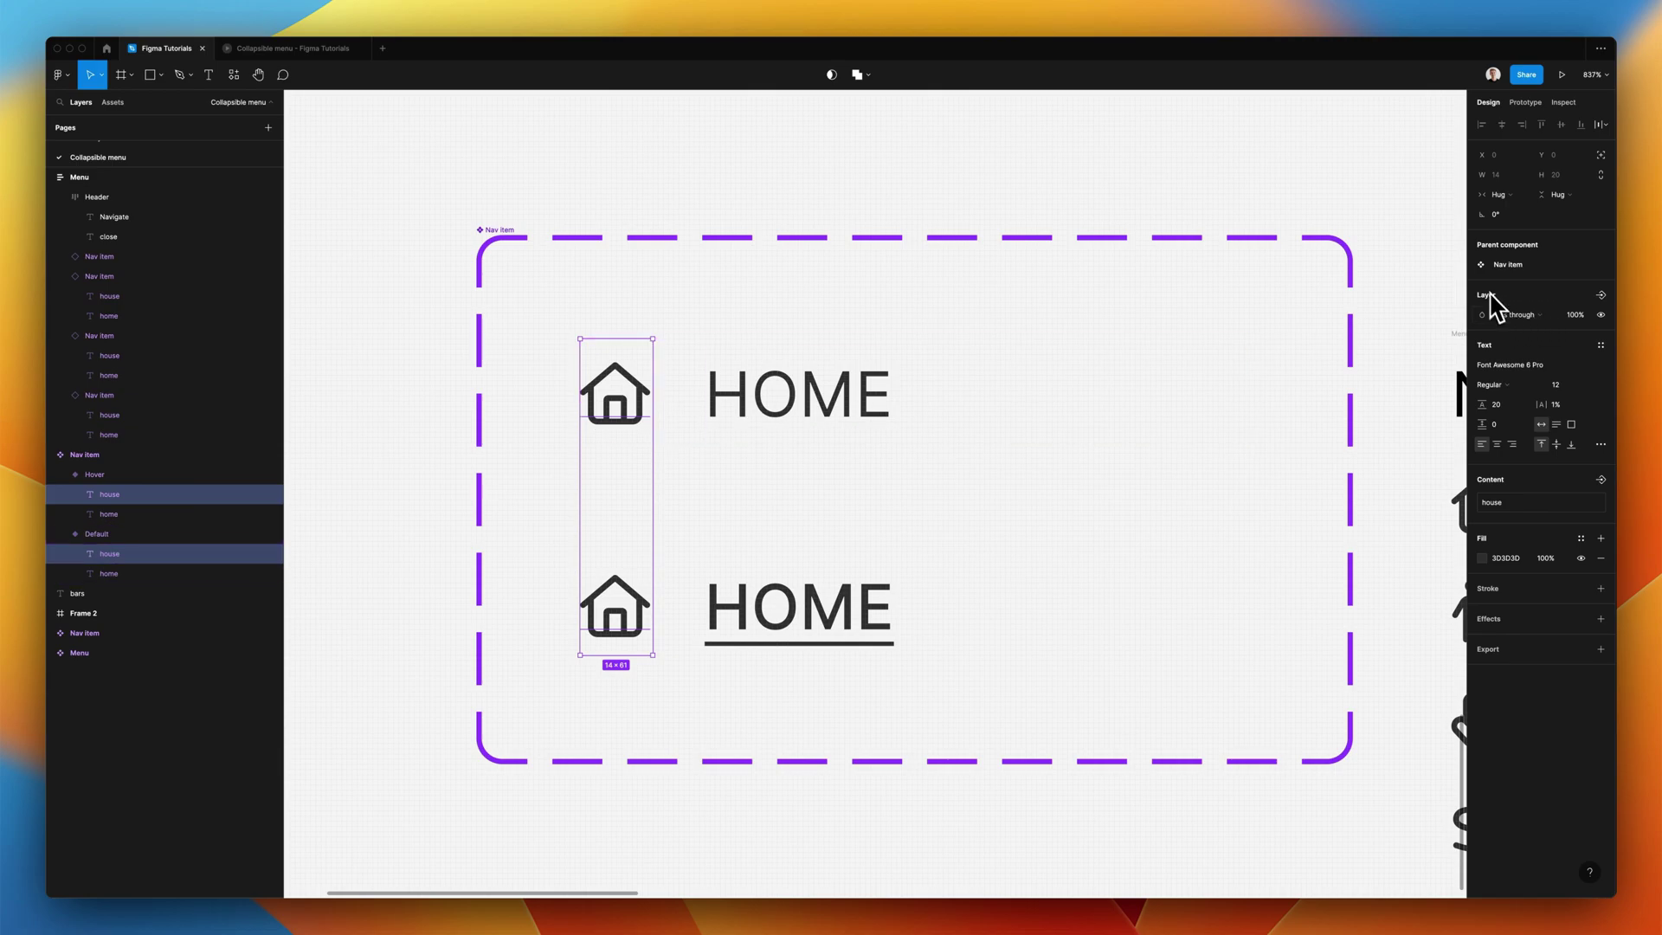
- Give the house icons a fixed 20 px width with centre alignment
click(1504, 201)
click(1507, 182)
click(1514, 182)
text(20)
key(Return)
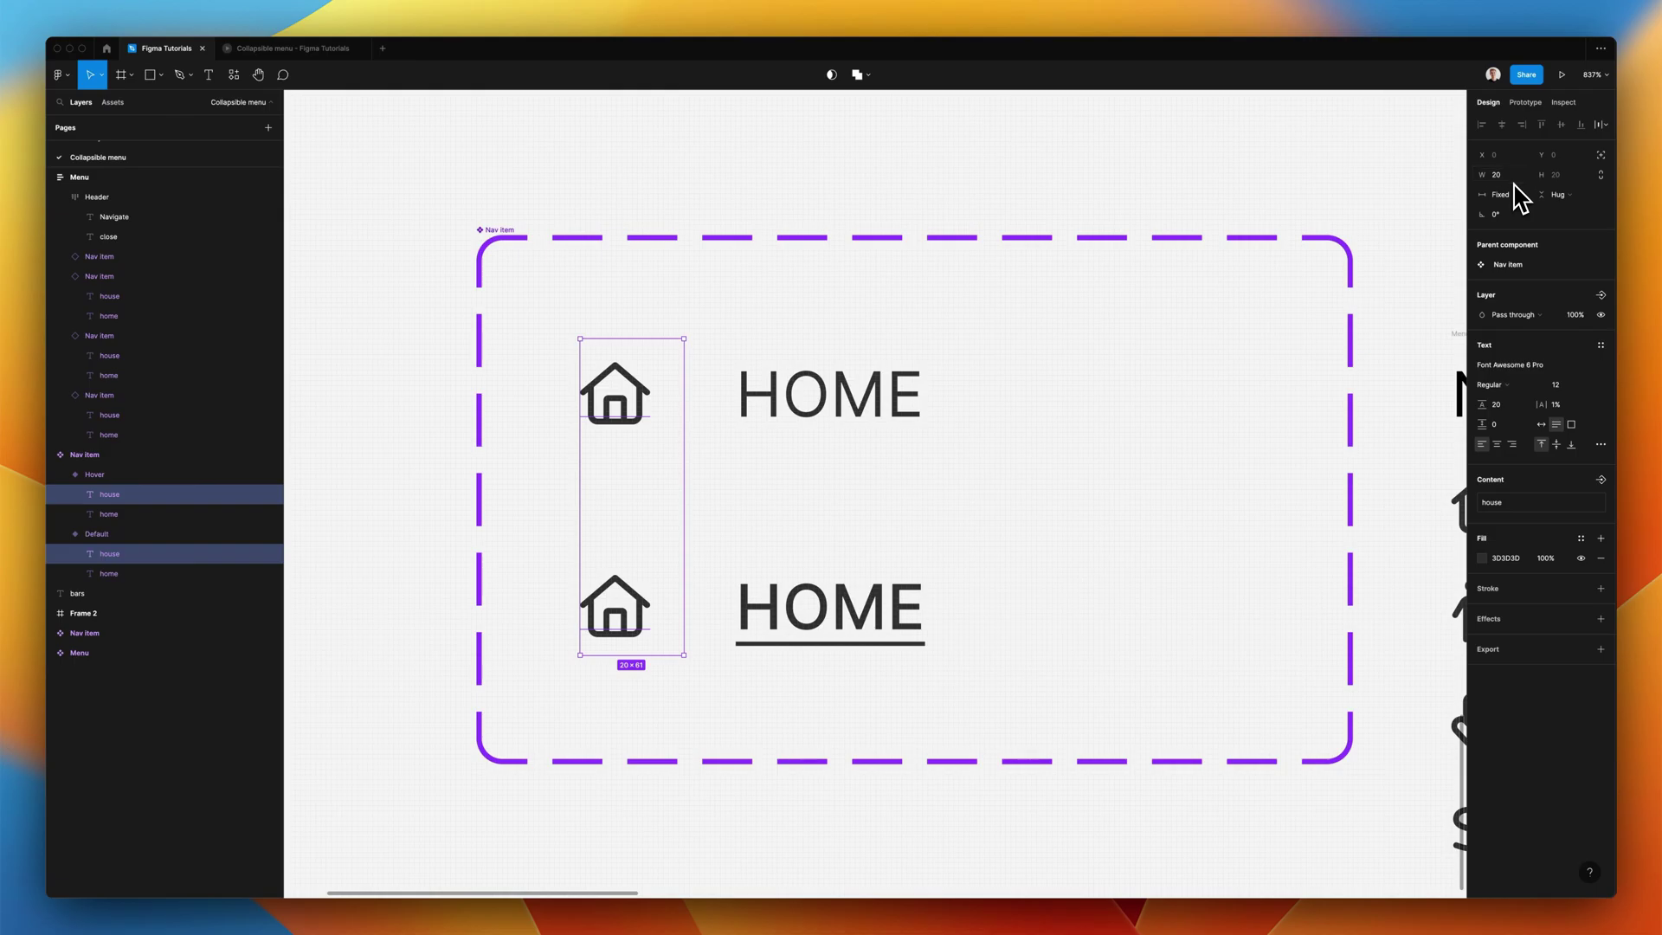
click(1497, 444)
scroll(846, 592, down, 5)
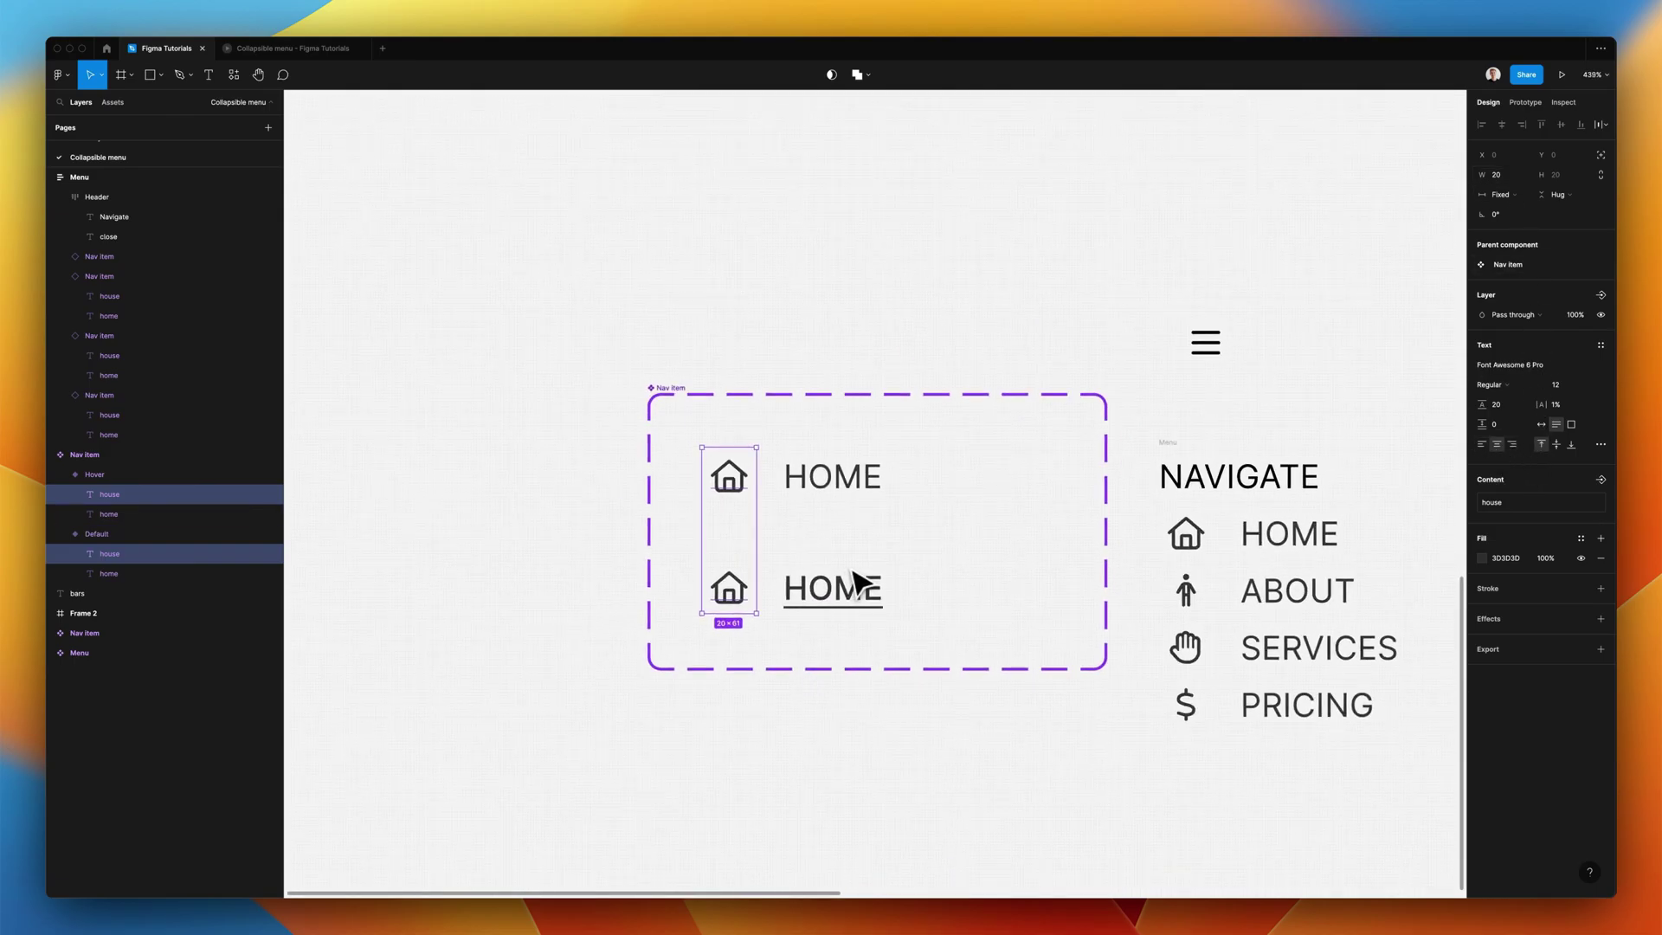
scroll(853, 583, right, 4)
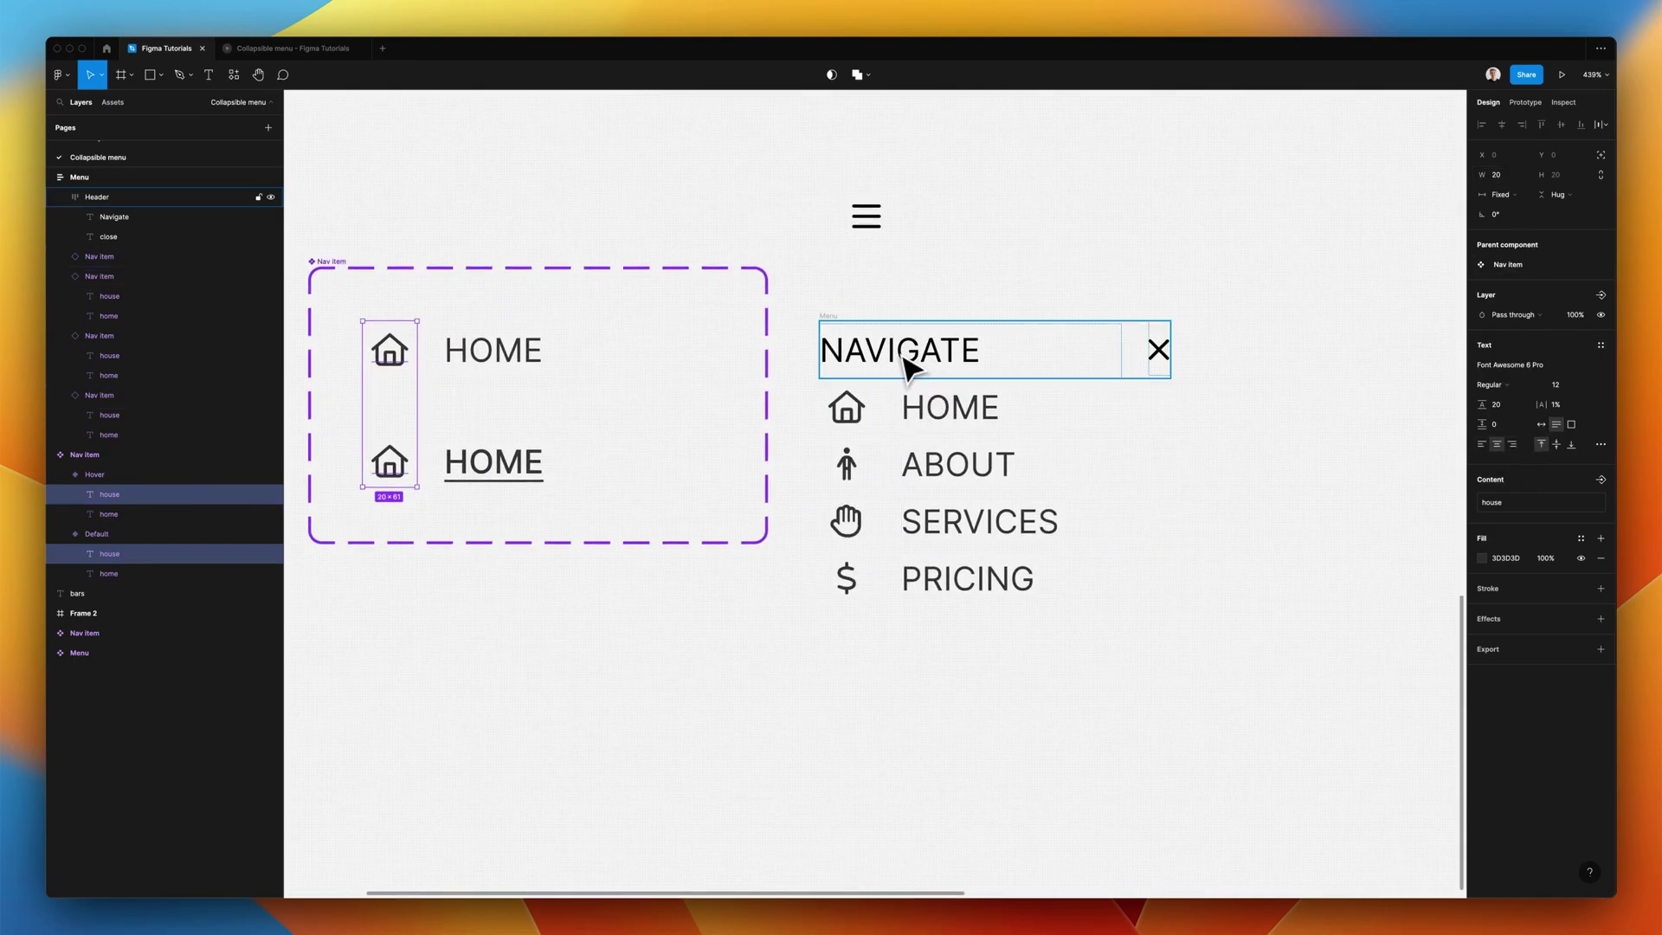
click(953, 625)
scroll(917, 615, right, 2)
scroll(917, 615, up, 1)
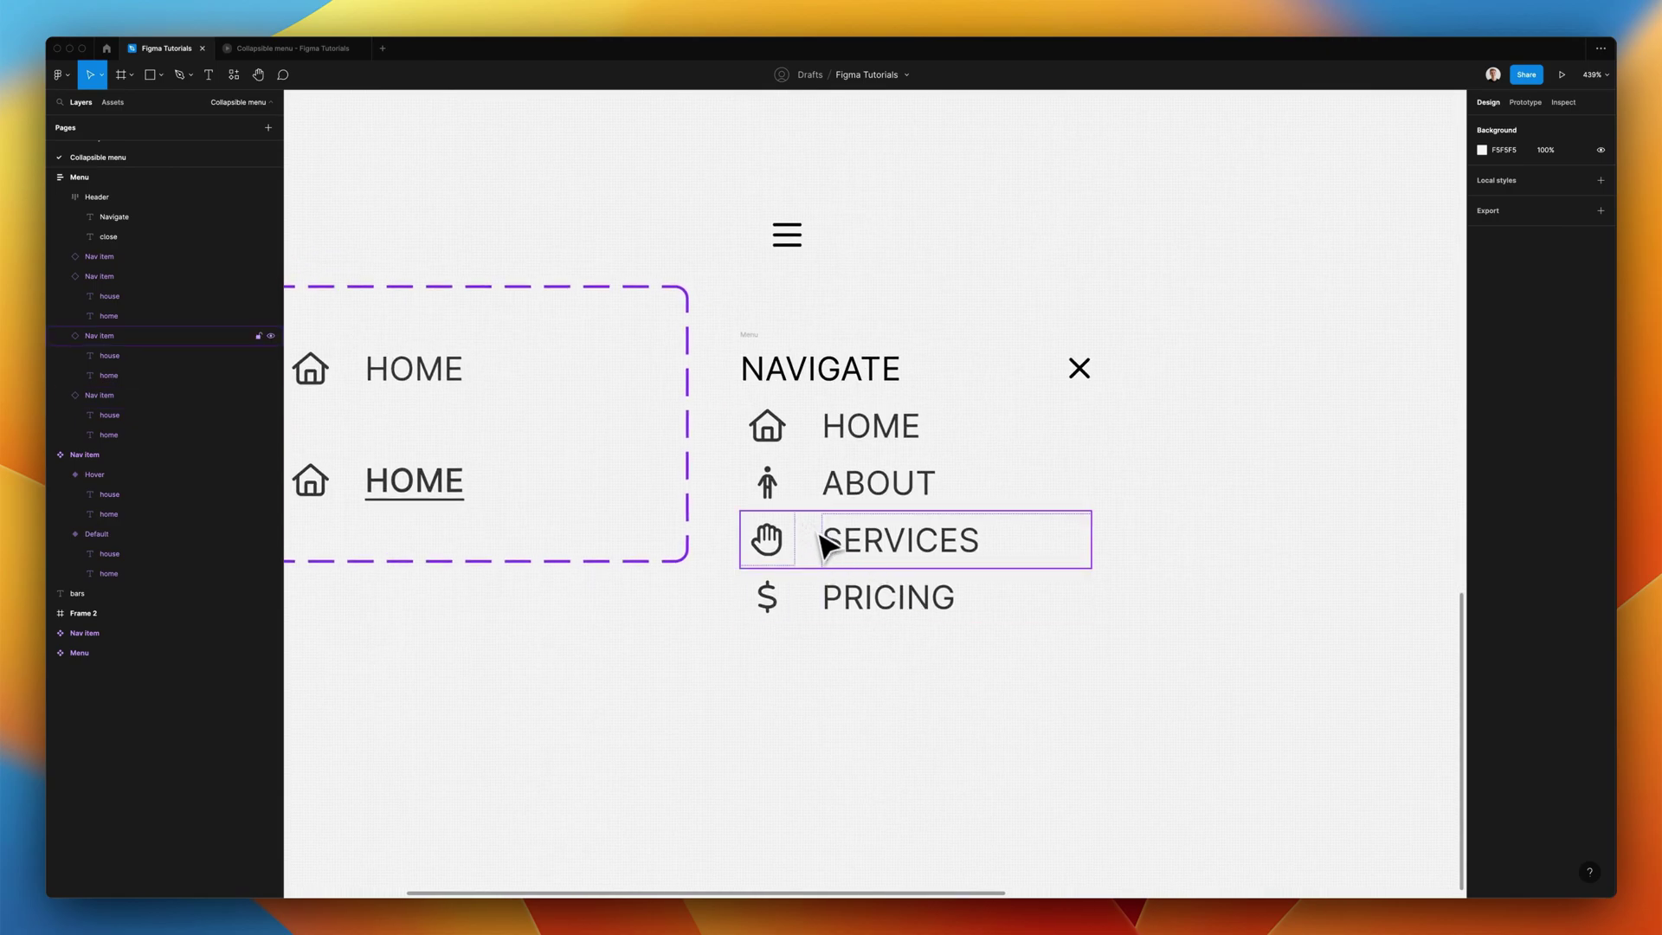
drag(1053, 683, 760, 413)
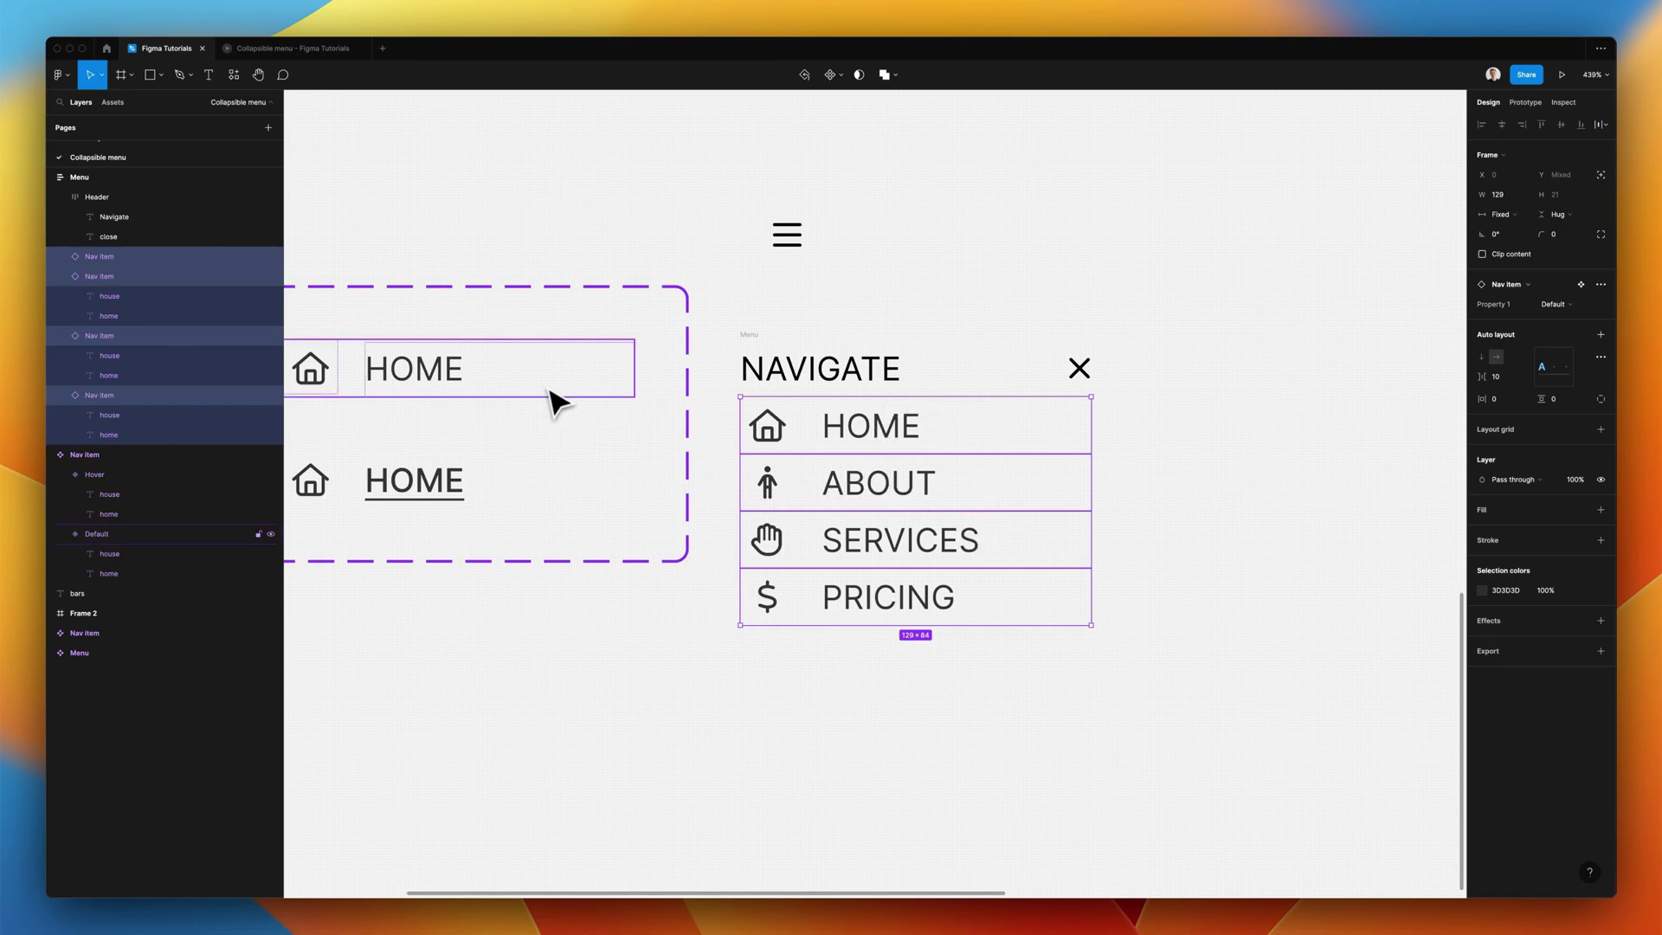
click(984, 693)
key(alt+9)
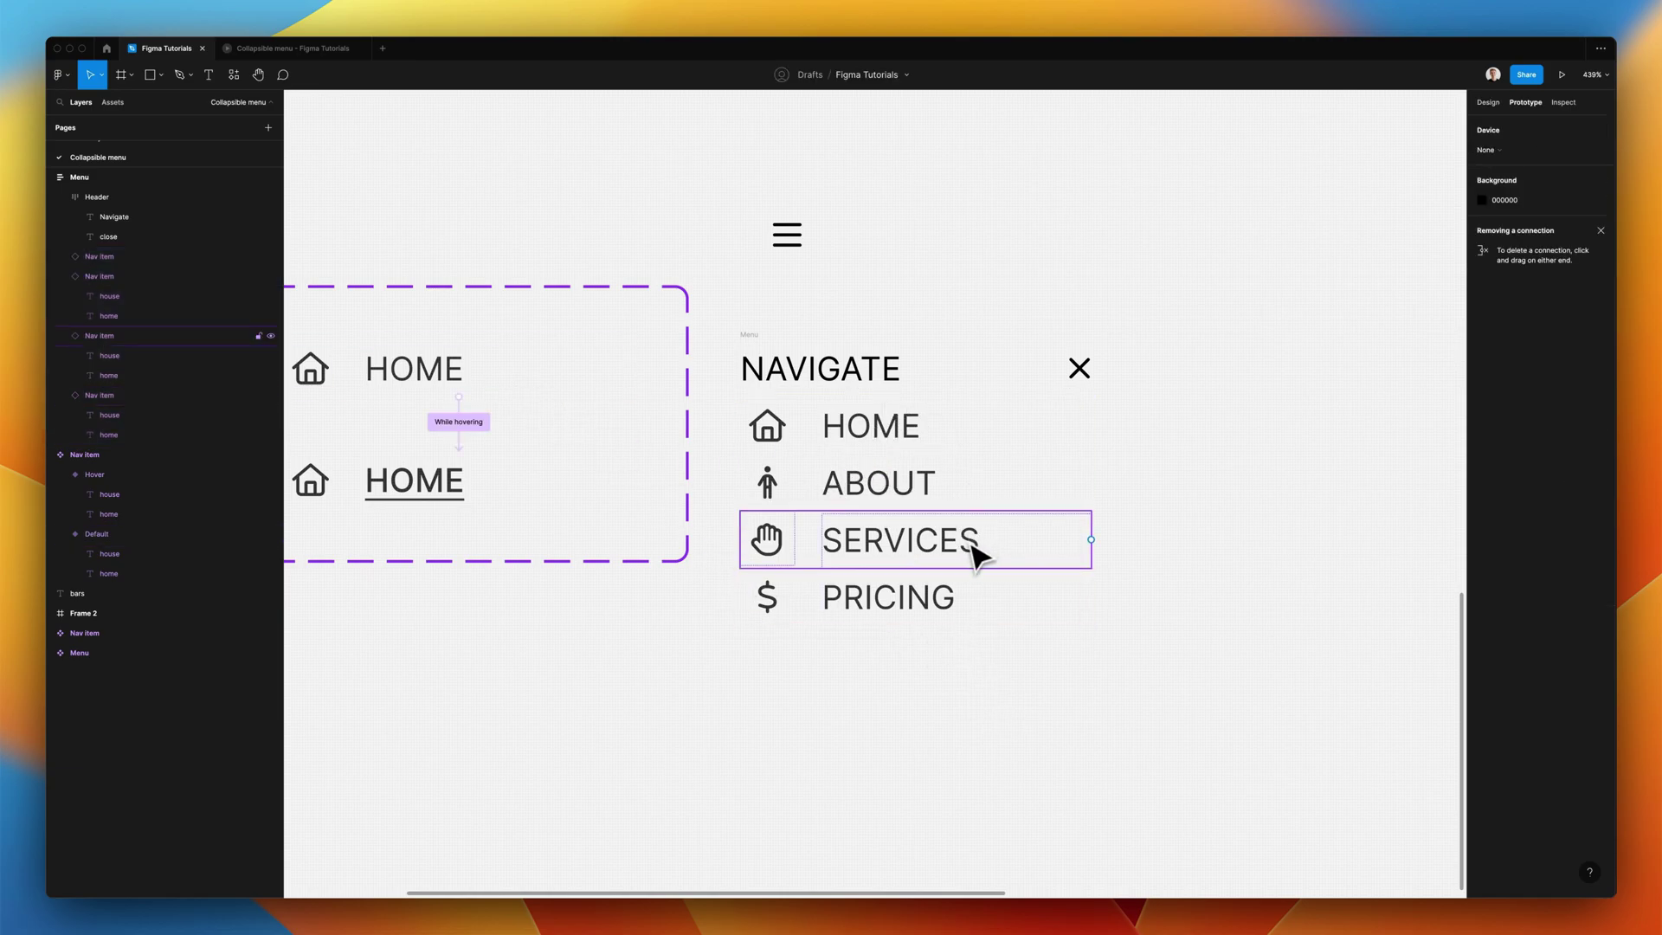
scroll(952, 519, up, 5)
click(870, 393)
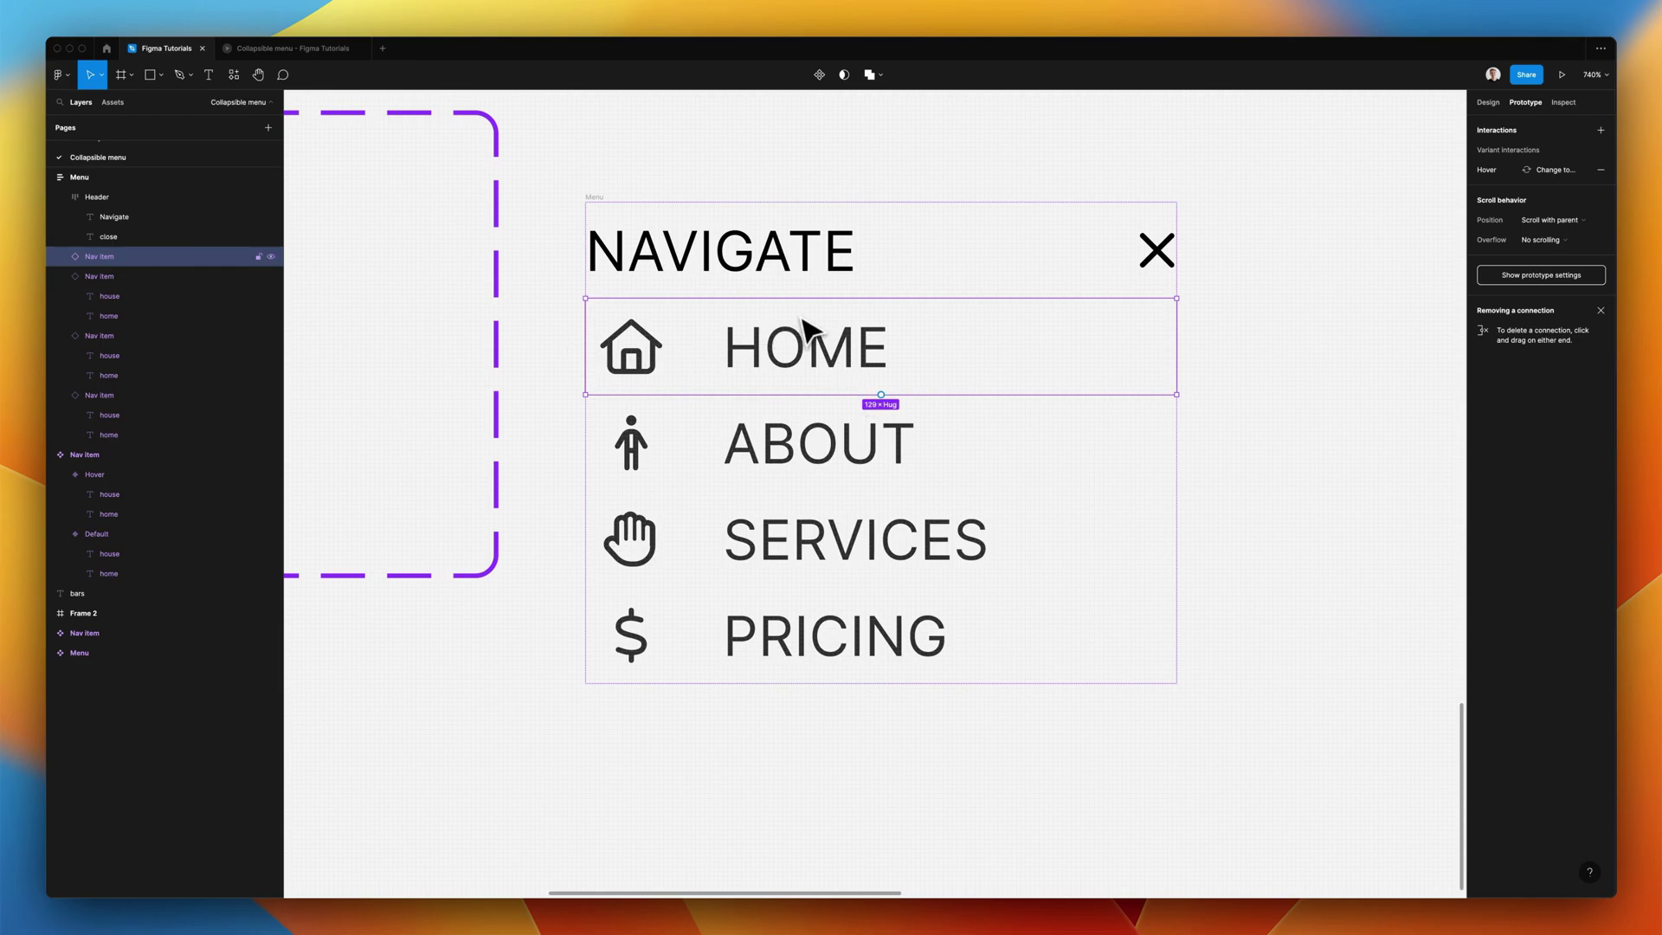
click(909, 489)
click(948, 541)
click(963, 620)
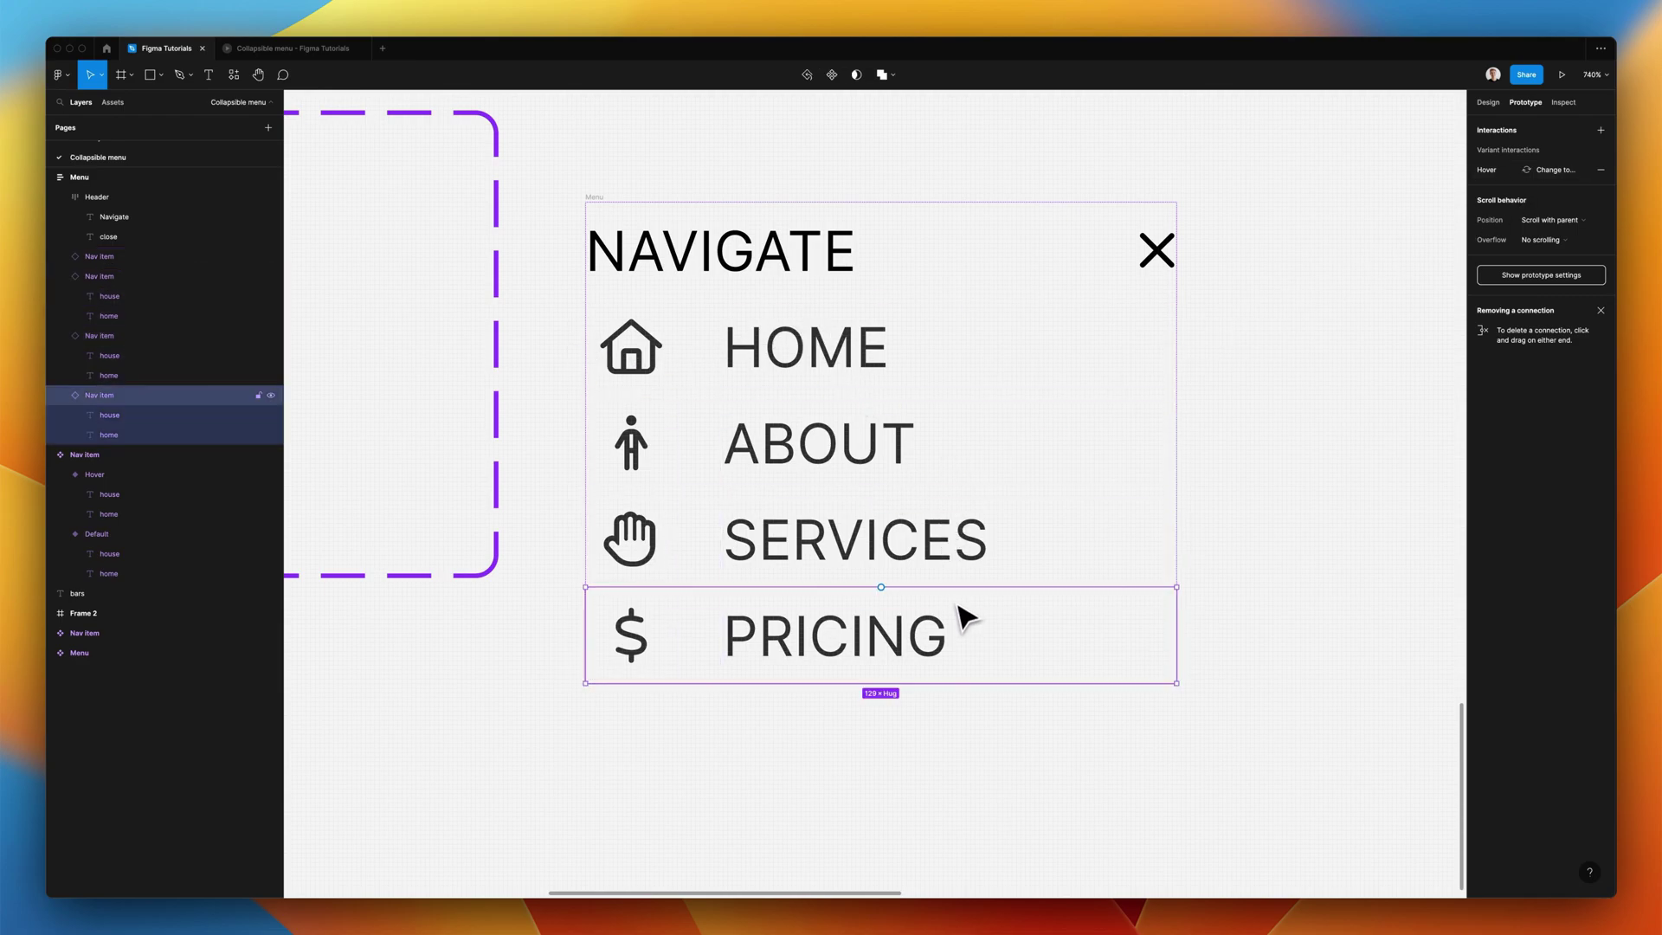
click(995, 487)
click(1077, 346)
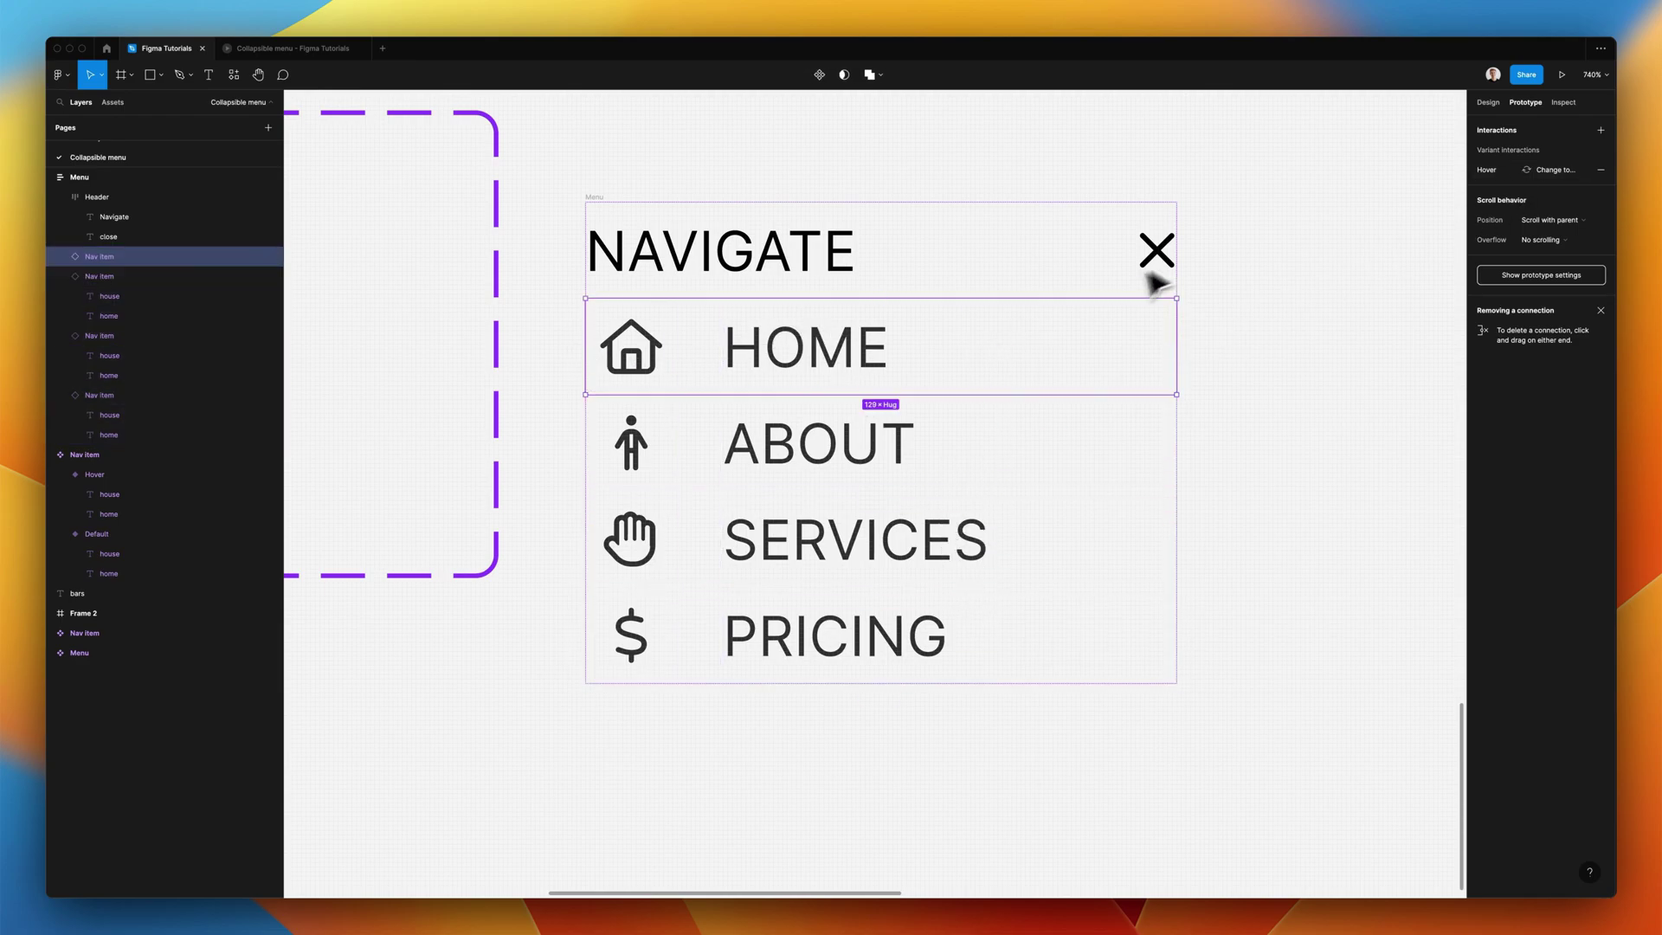
click(1489, 102)
click(1346, 471)
scroll(1323, 491, down, 3)
scroll(1318, 495, right, 3)
scroll(1318, 502, down, 2)
drag(1215, 747, 825, 317)
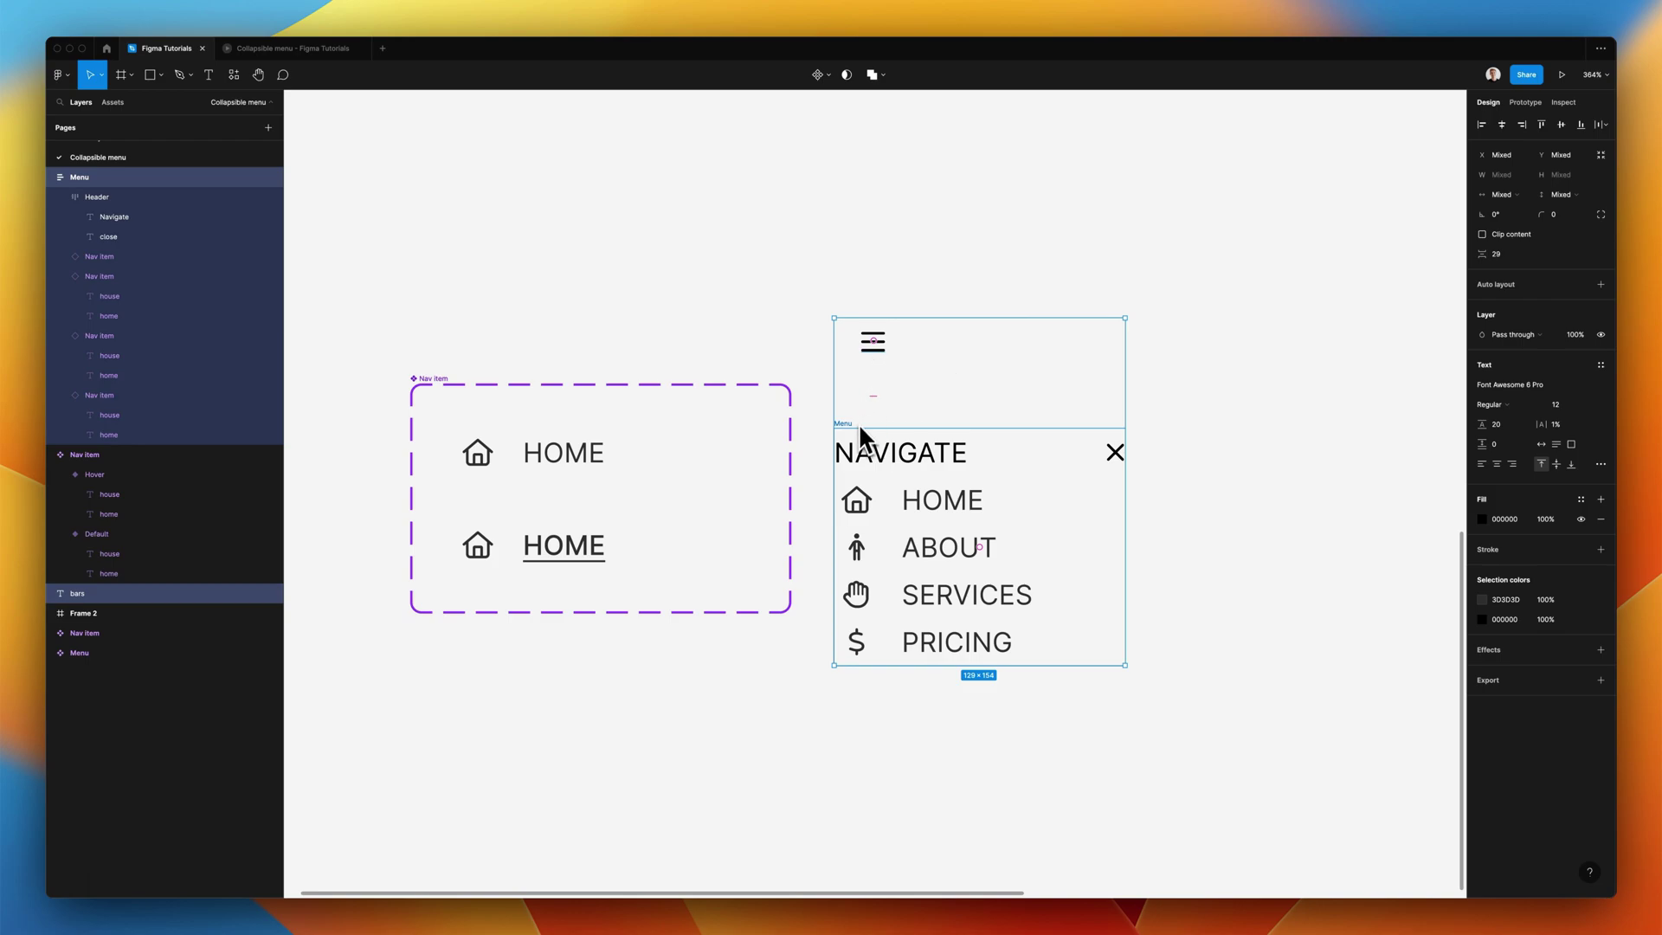
- Try making one component from the icon and menu, then undo it
click(824, 75)
click(805, 105)
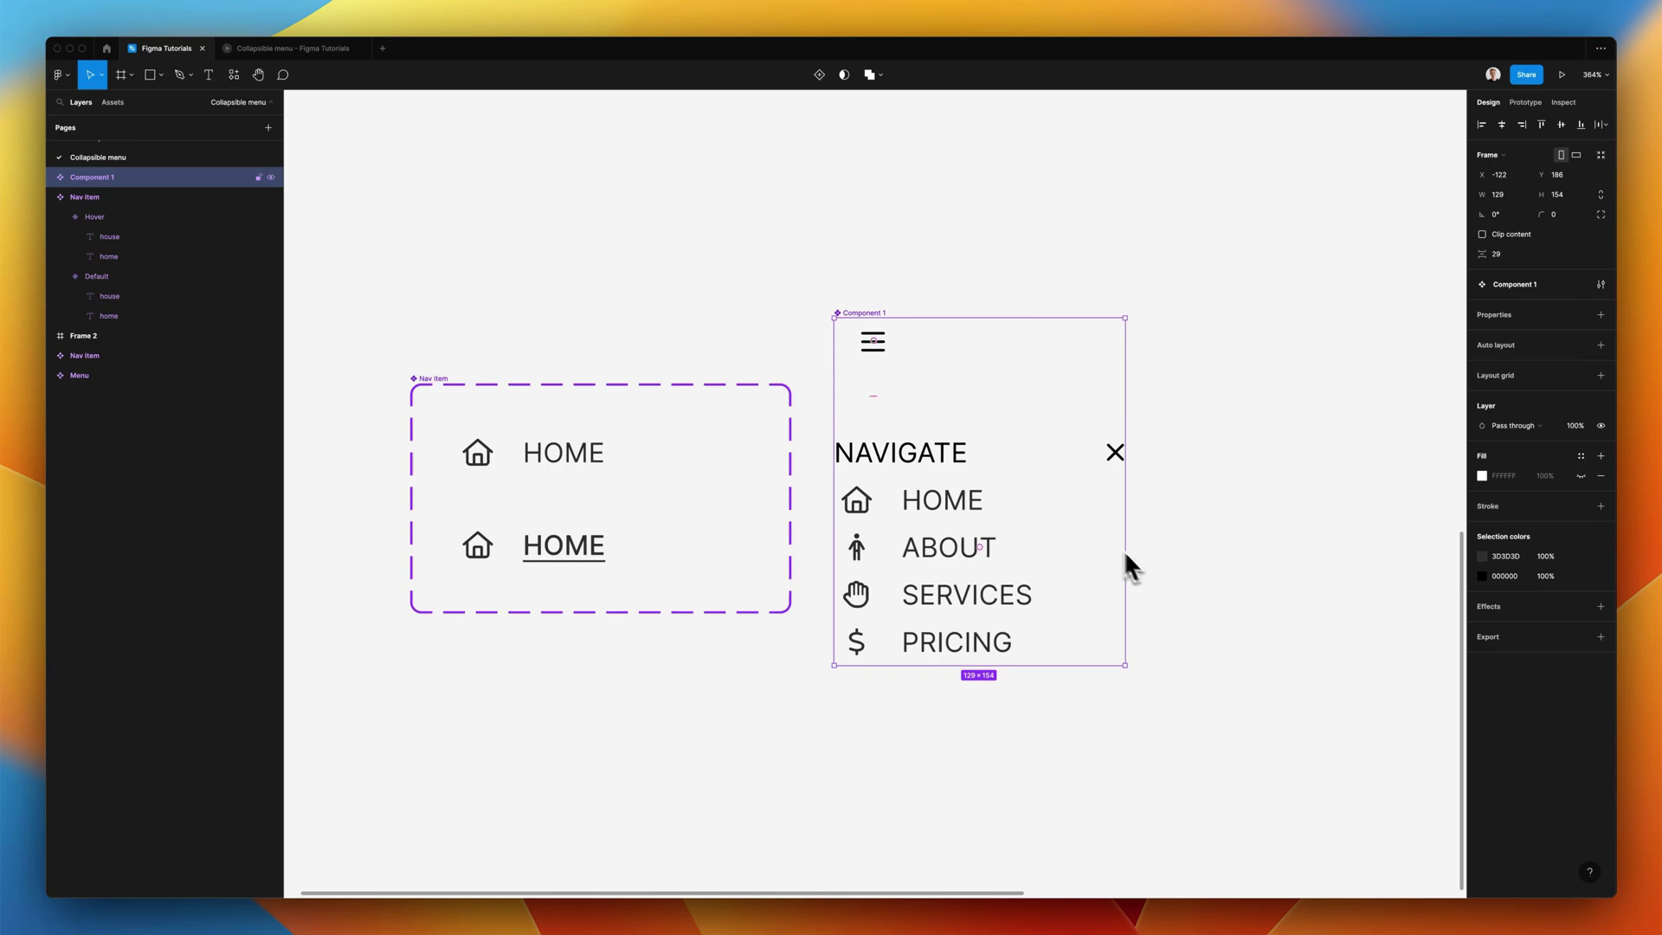
scroll(1108, 543, right, 3)
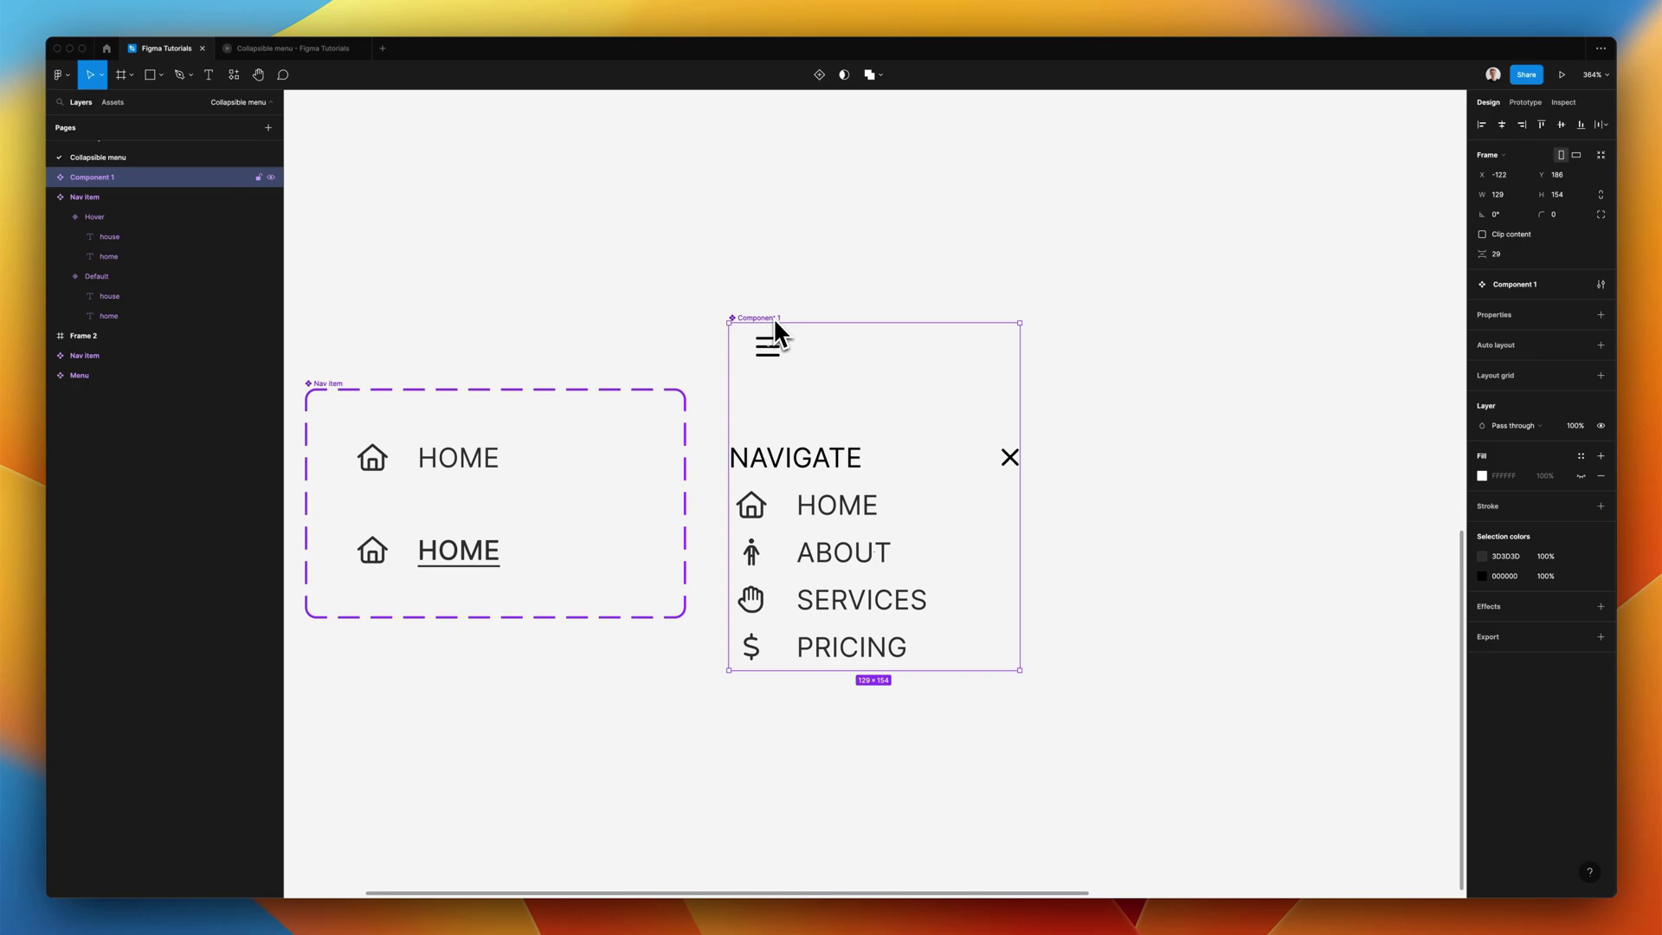
key(ctrl+z)
click(1064, 708)
- Create separate components from the hamburger and Menu frame and combine them as variants
drag(1064, 737, 731, 329)
click(826, 76)
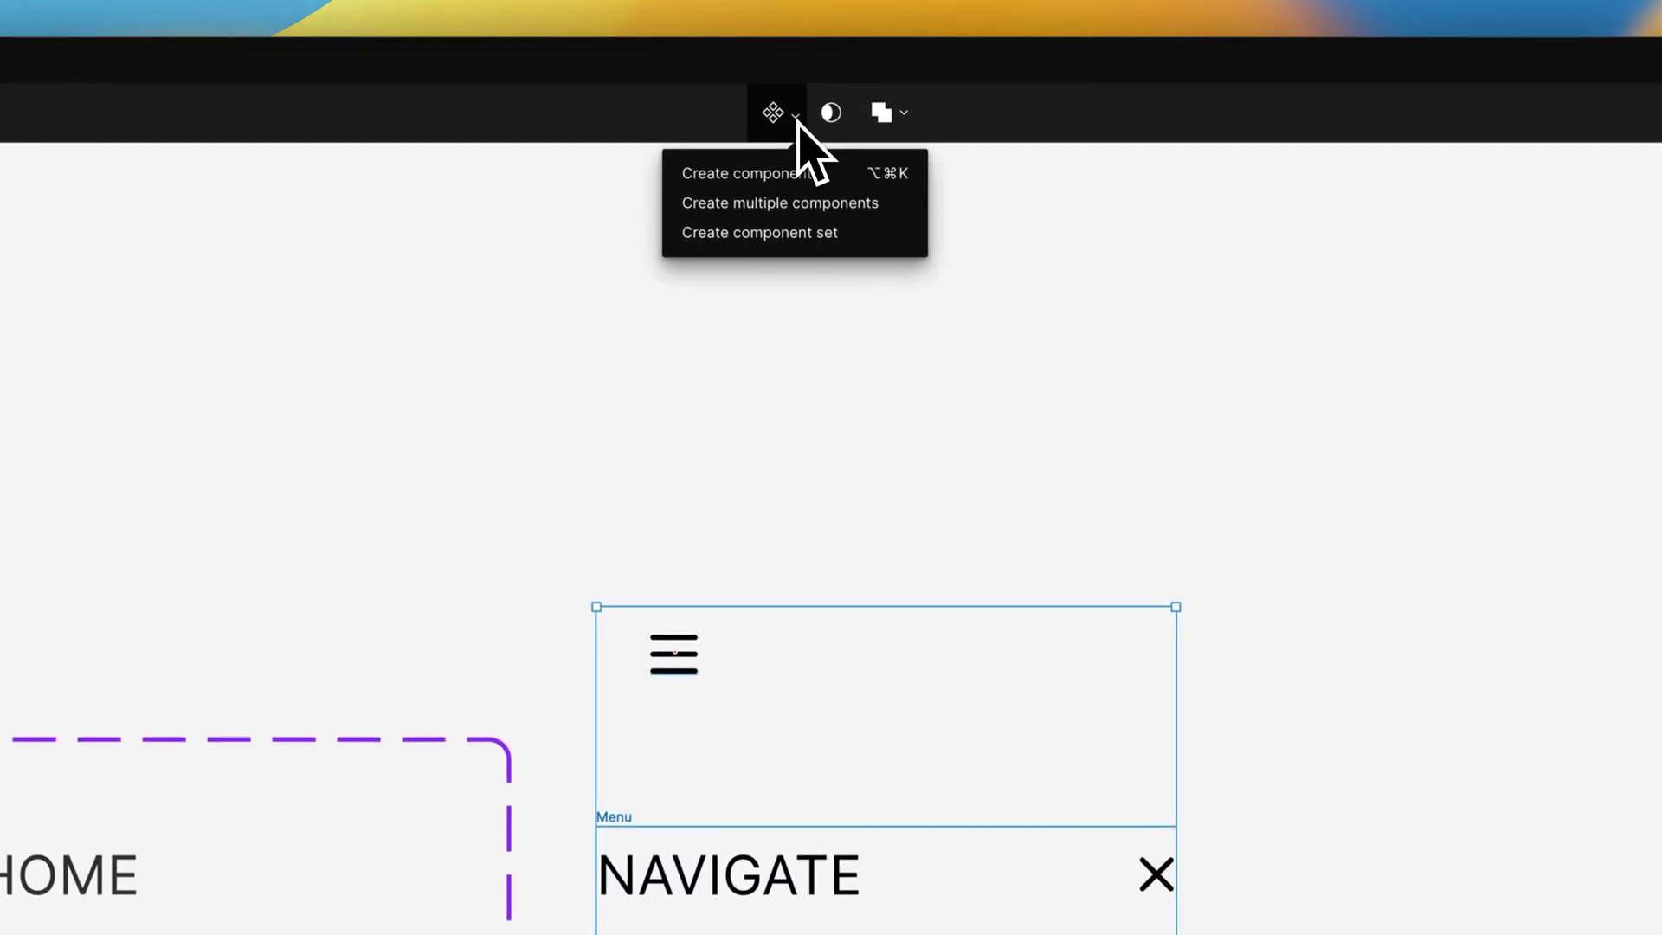
click(805, 204)
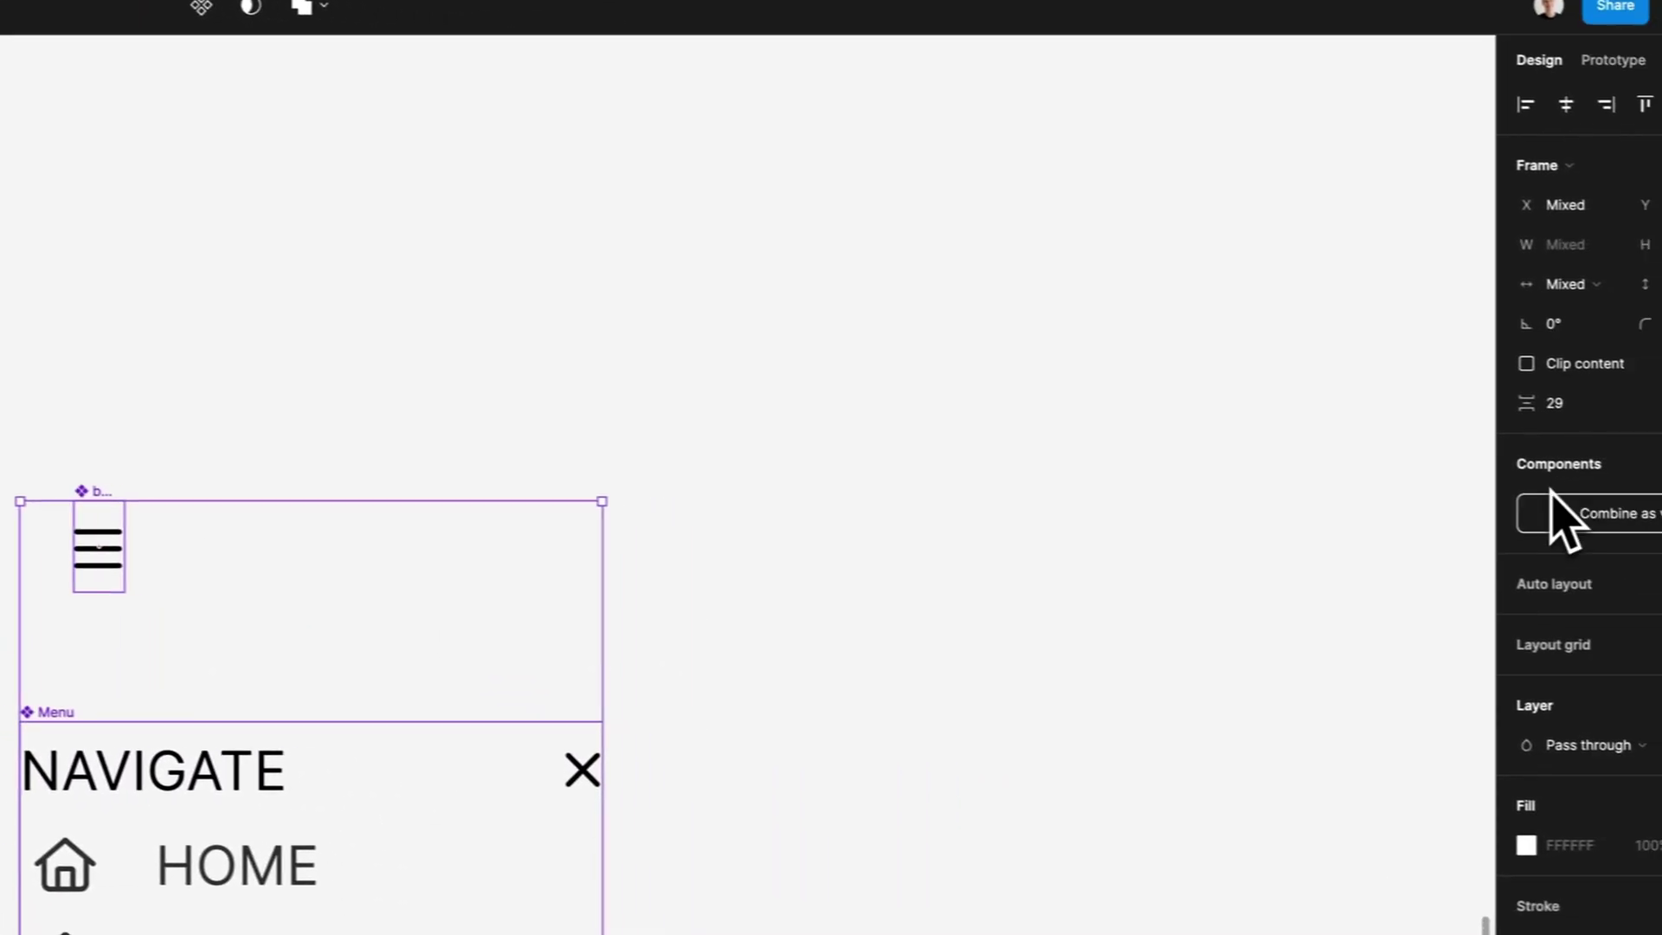
click(1563, 518)
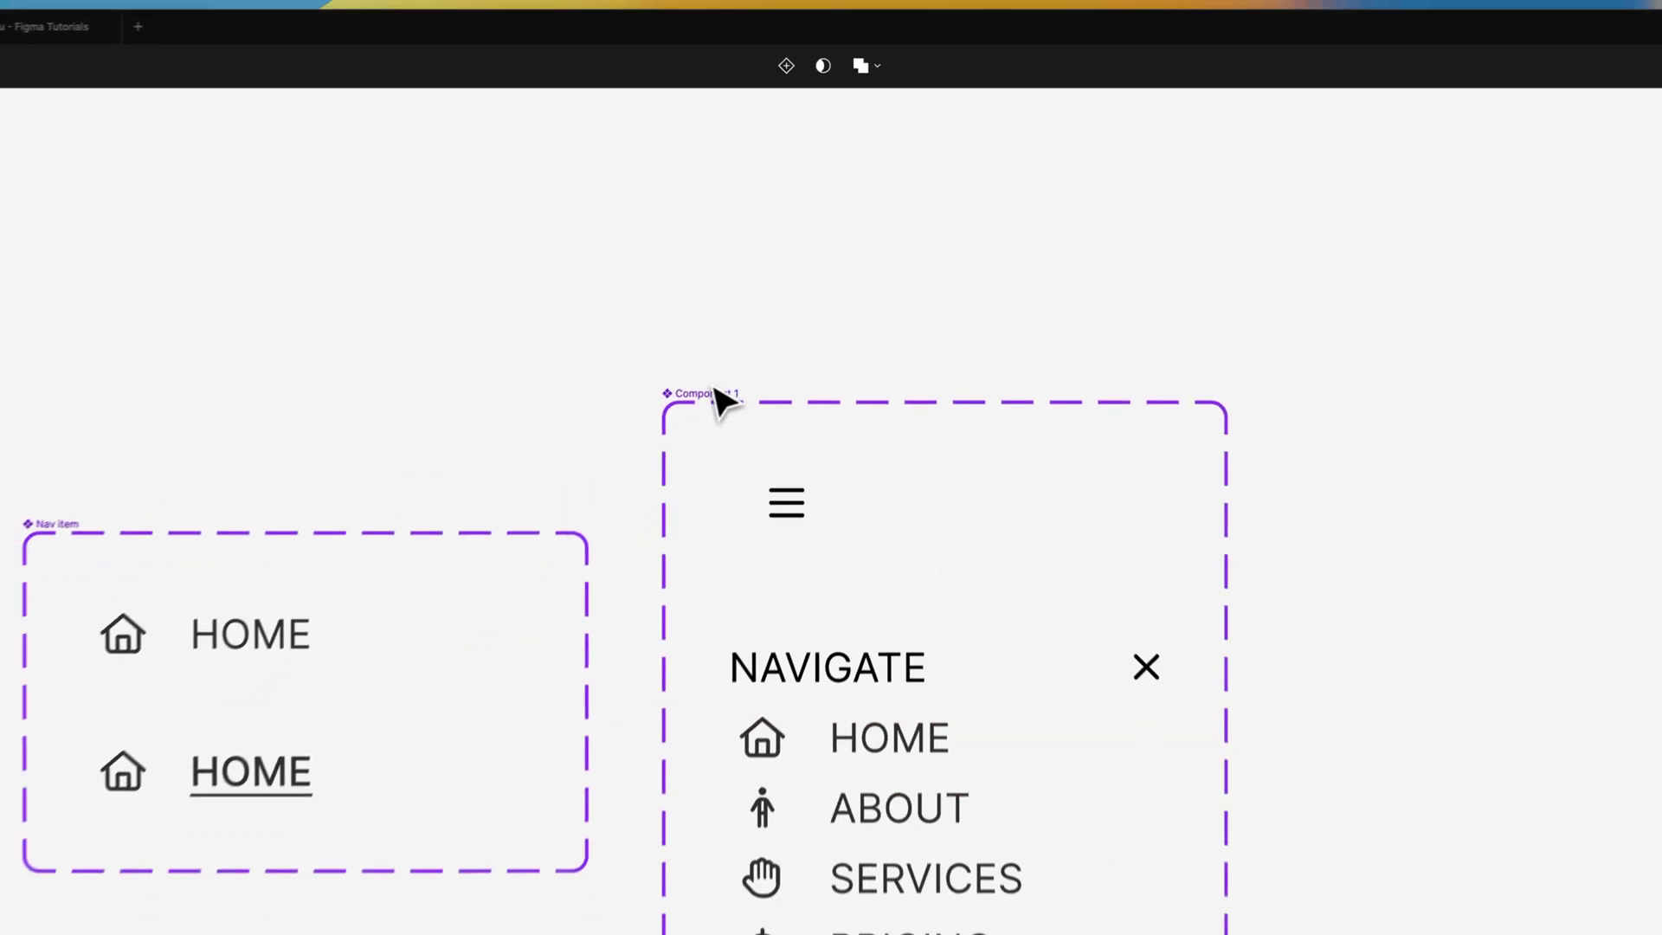
scroll(783, 392, up, 3)
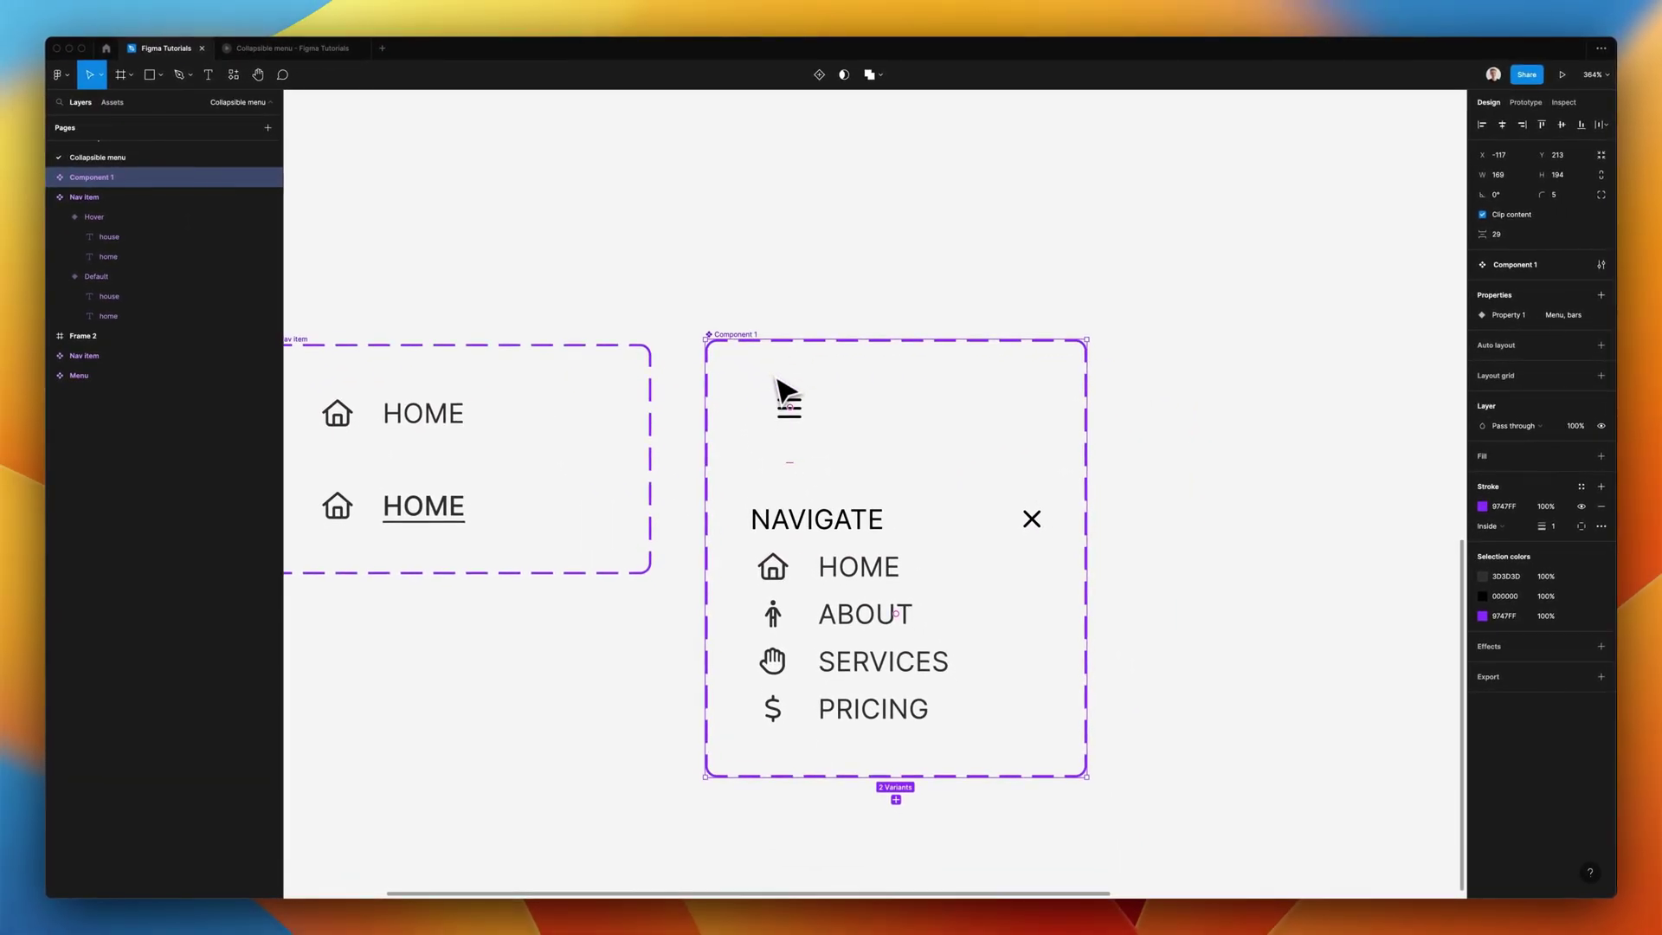
scroll(976, 456, down, 2)
scroll(976, 456, right, 1)
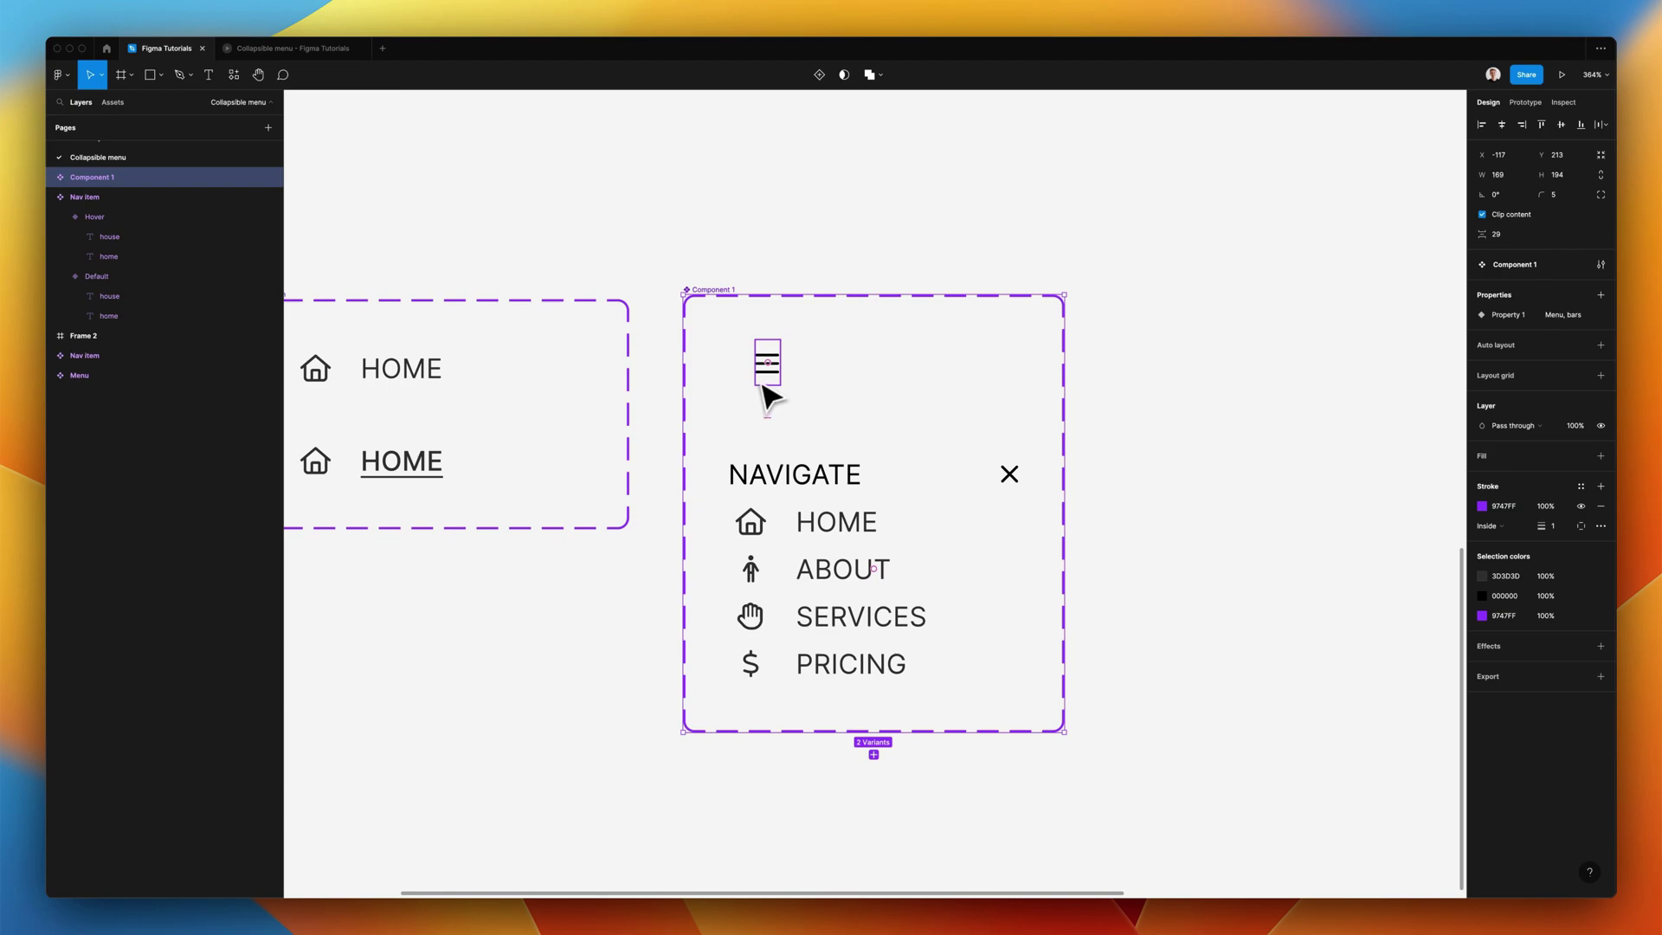
- Nudge the hamburger icon slightly left within Component 1
click(820, 475)
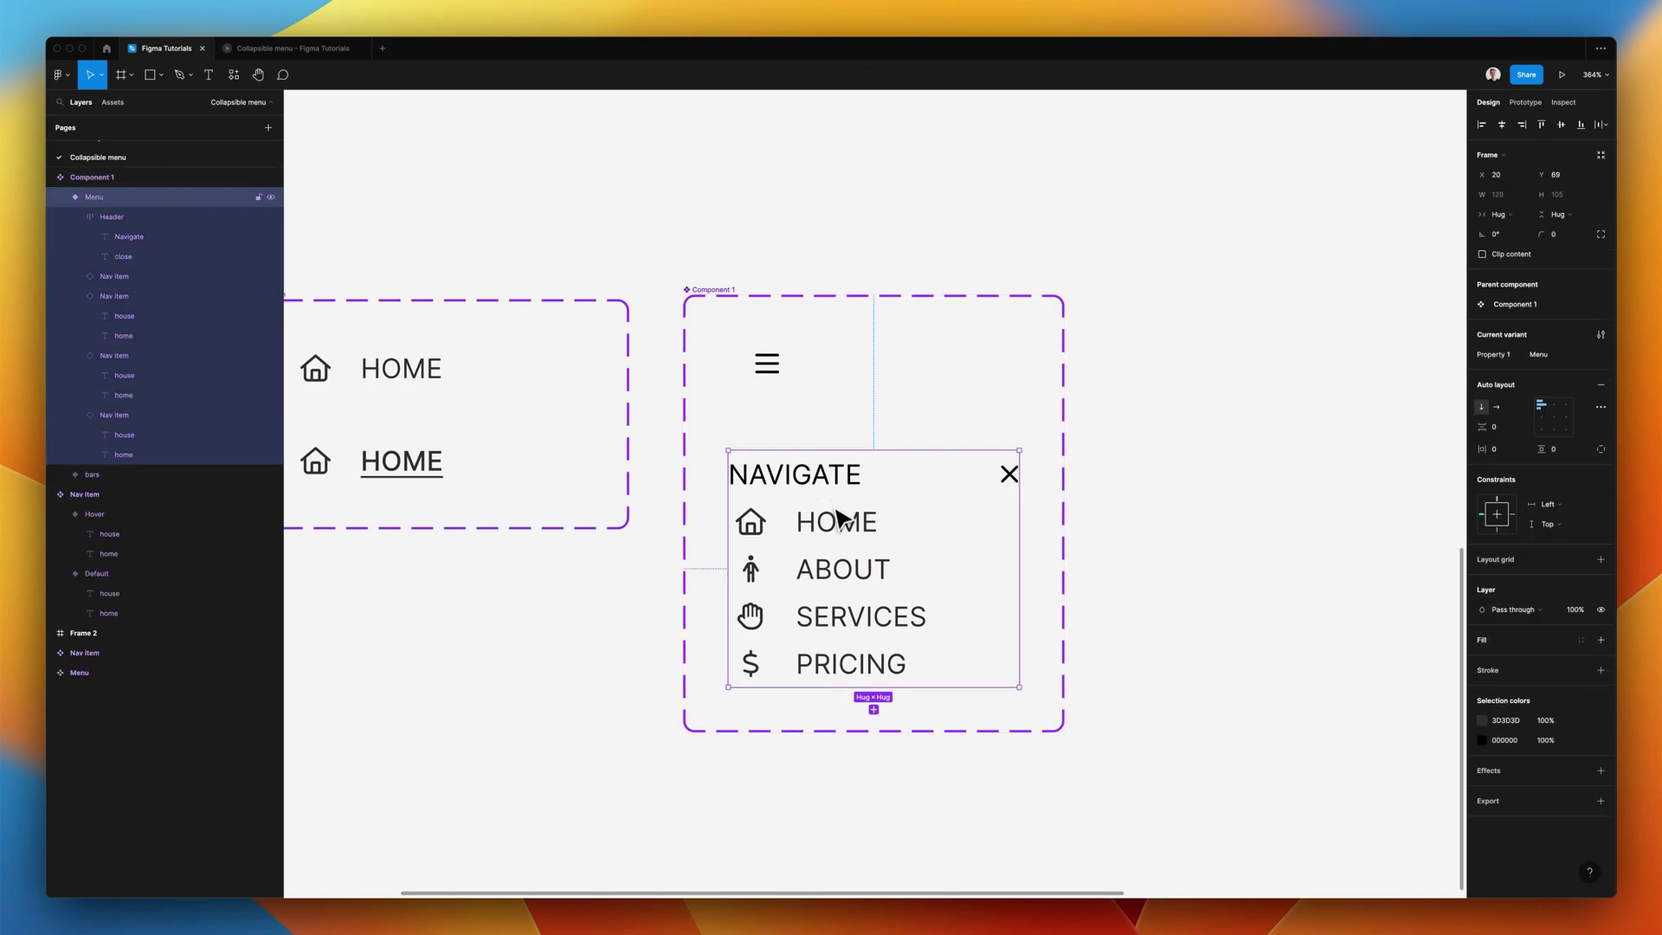
drag(776, 386, 745, 381)
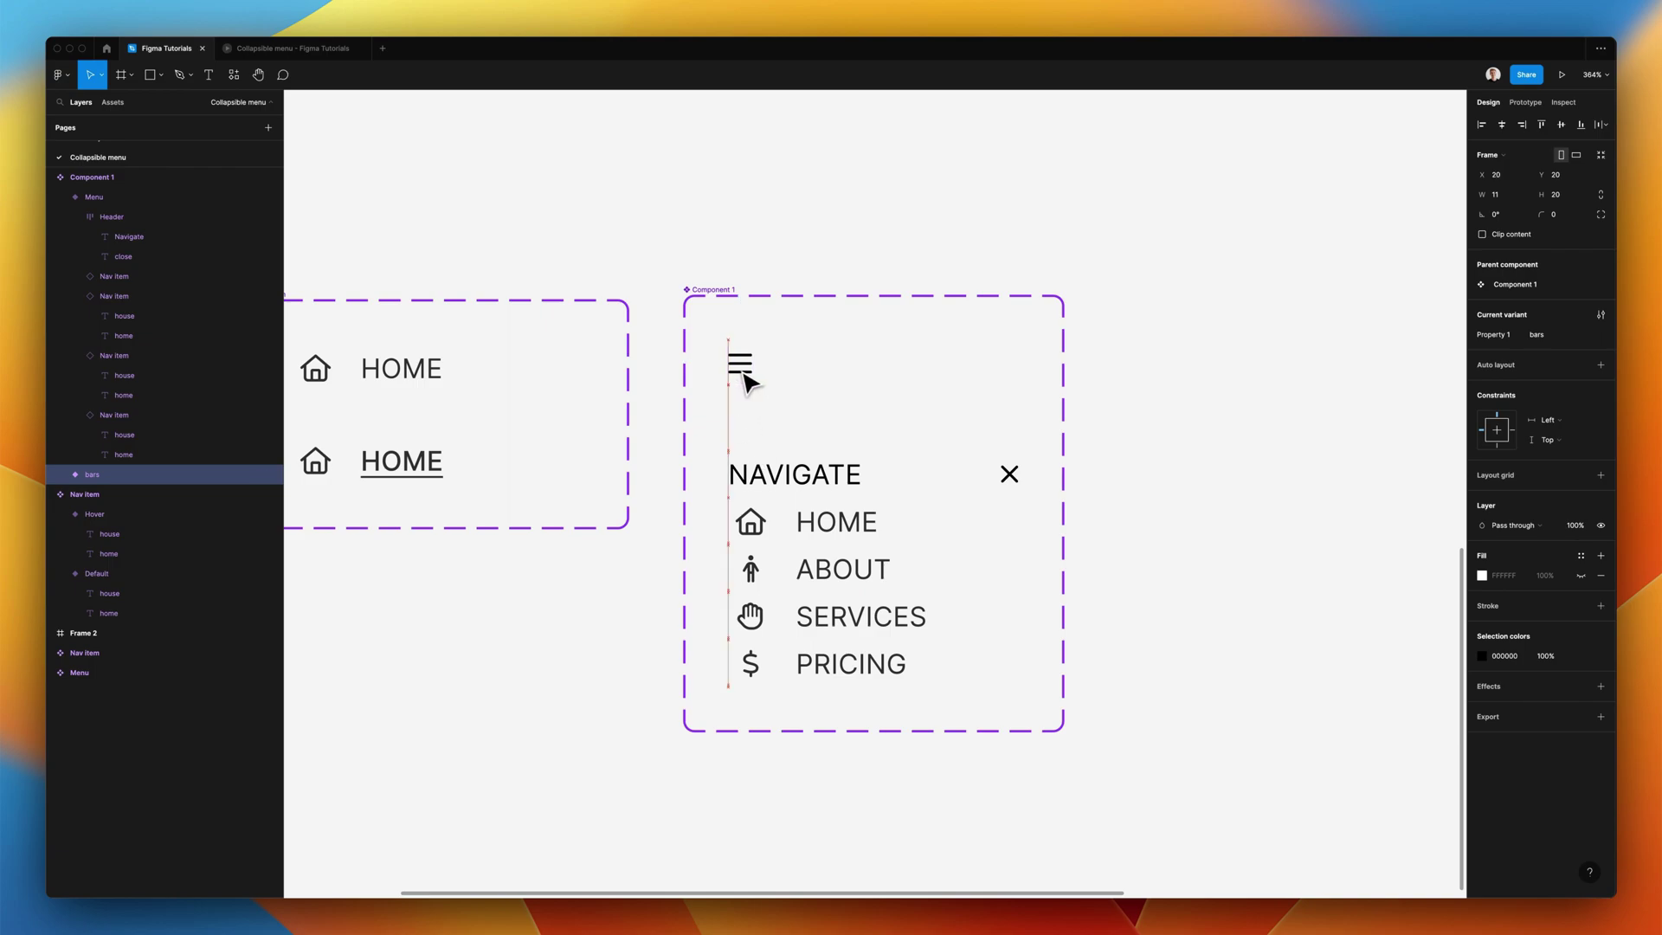
click(708, 295)
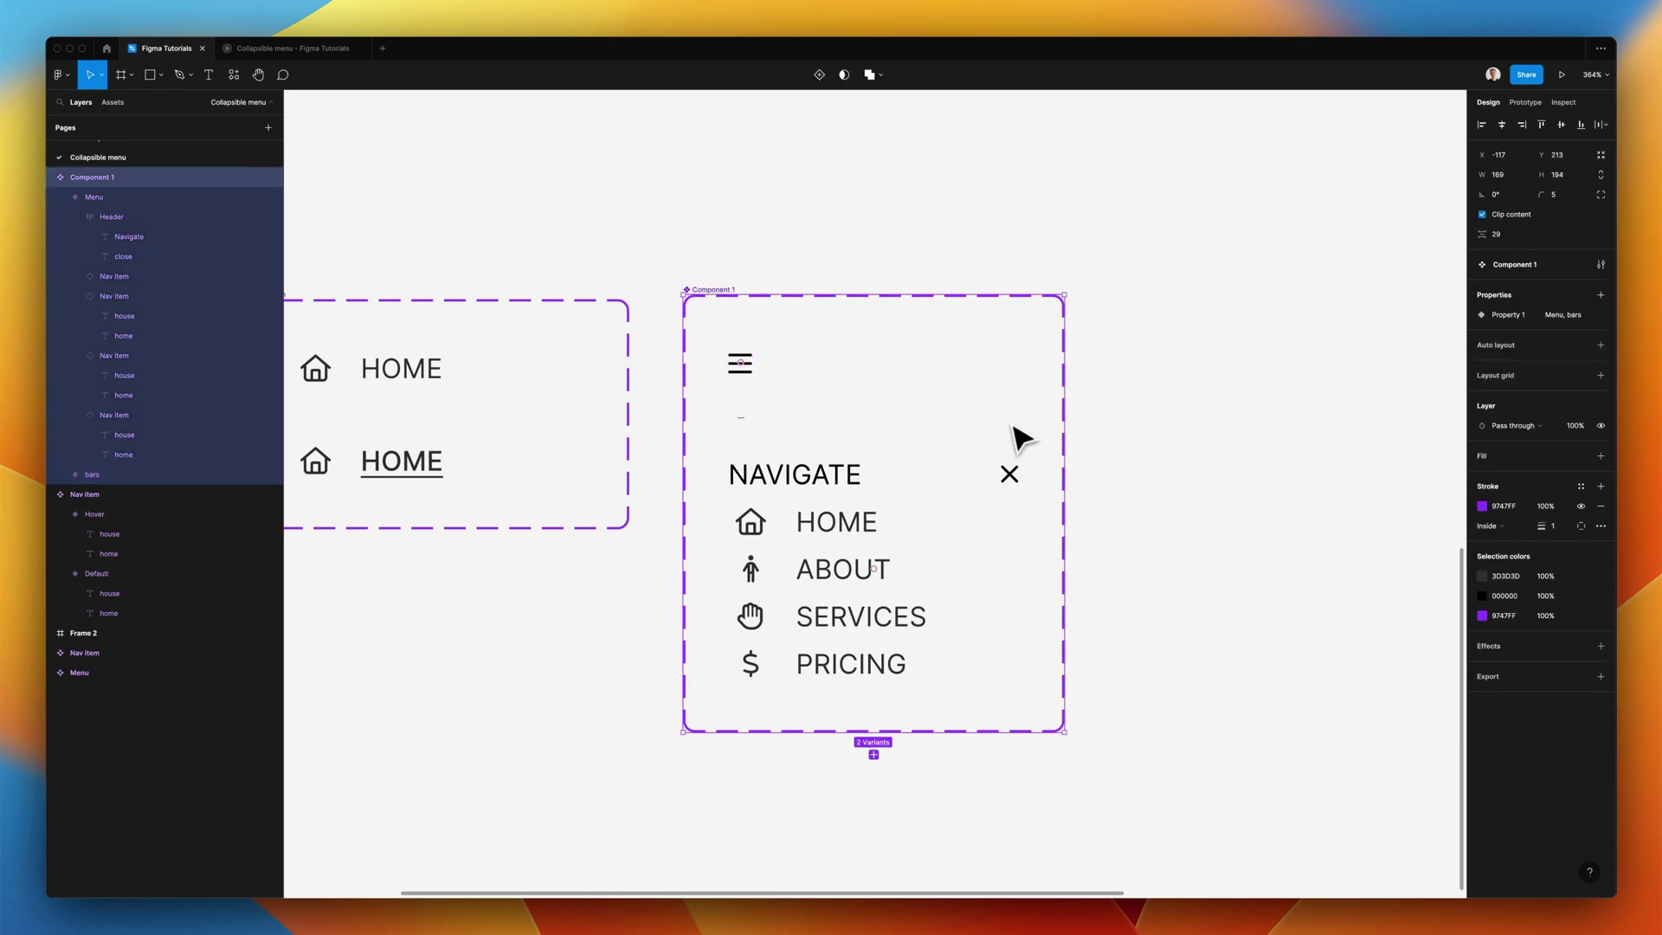
- Wrap the bars text layer in an auto-layout frame named 'Header'
click(752, 379)
scroll(761, 387, up, 3)
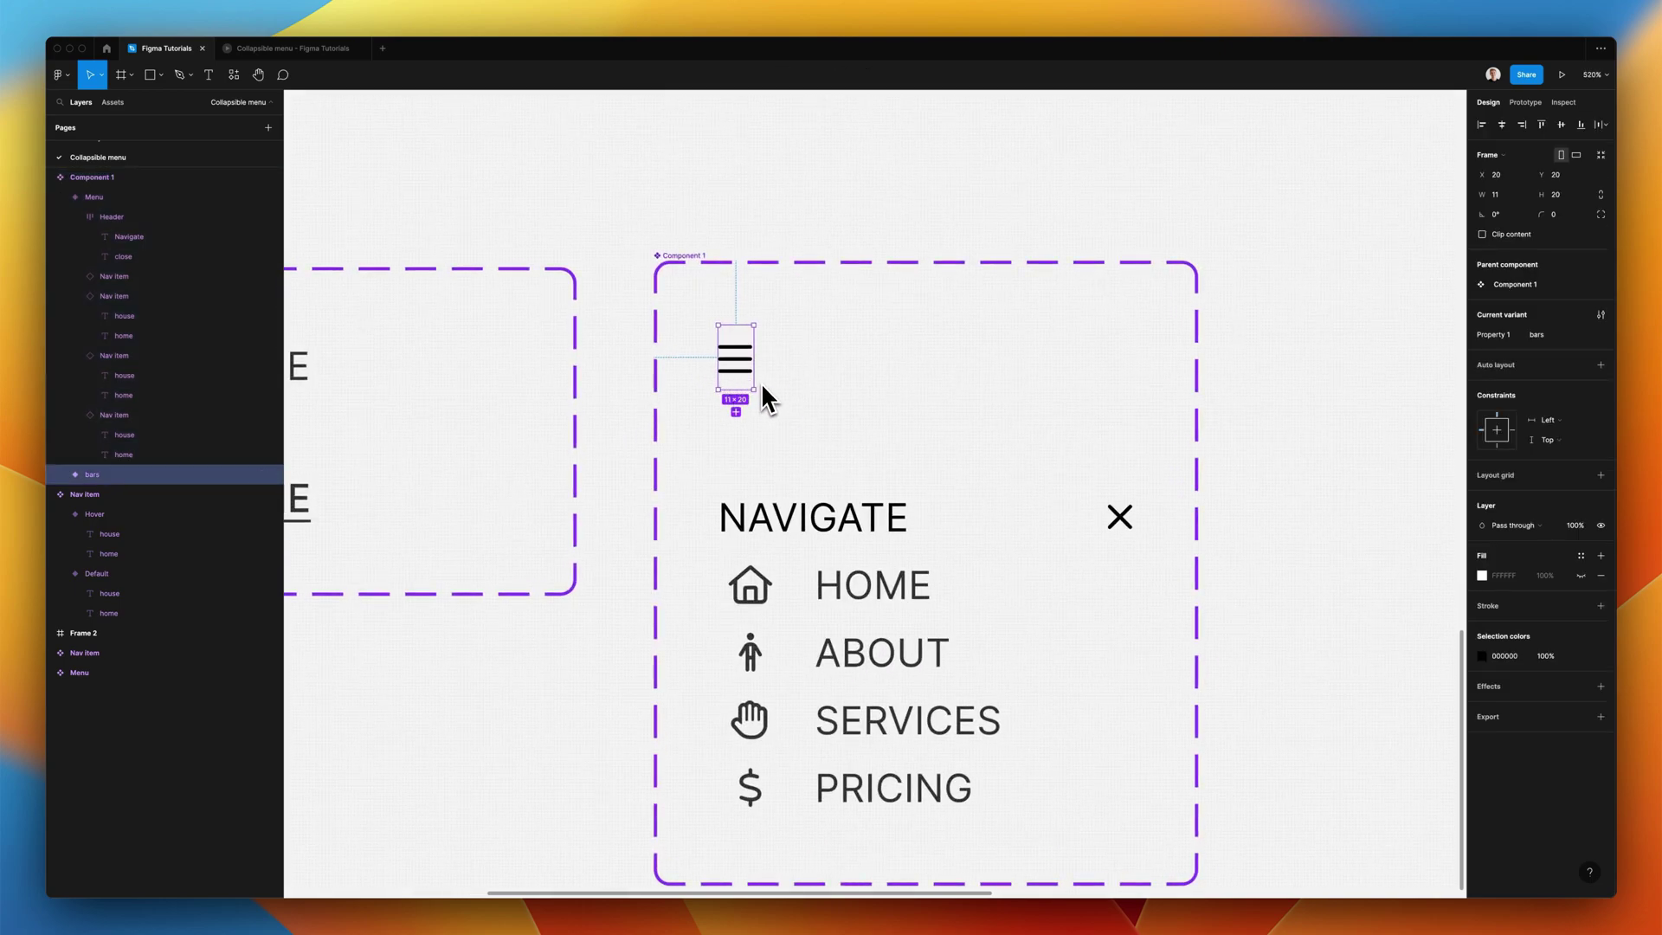
key(Return)
scroll(739, 389, right, 2)
scroll(739, 389, down, 1)
key(shift+a)
key(super+r)
text(Header)
key(Return)
- Make the Header frame a fixed 40×40 with the icon centred inside
click(1498, 214)
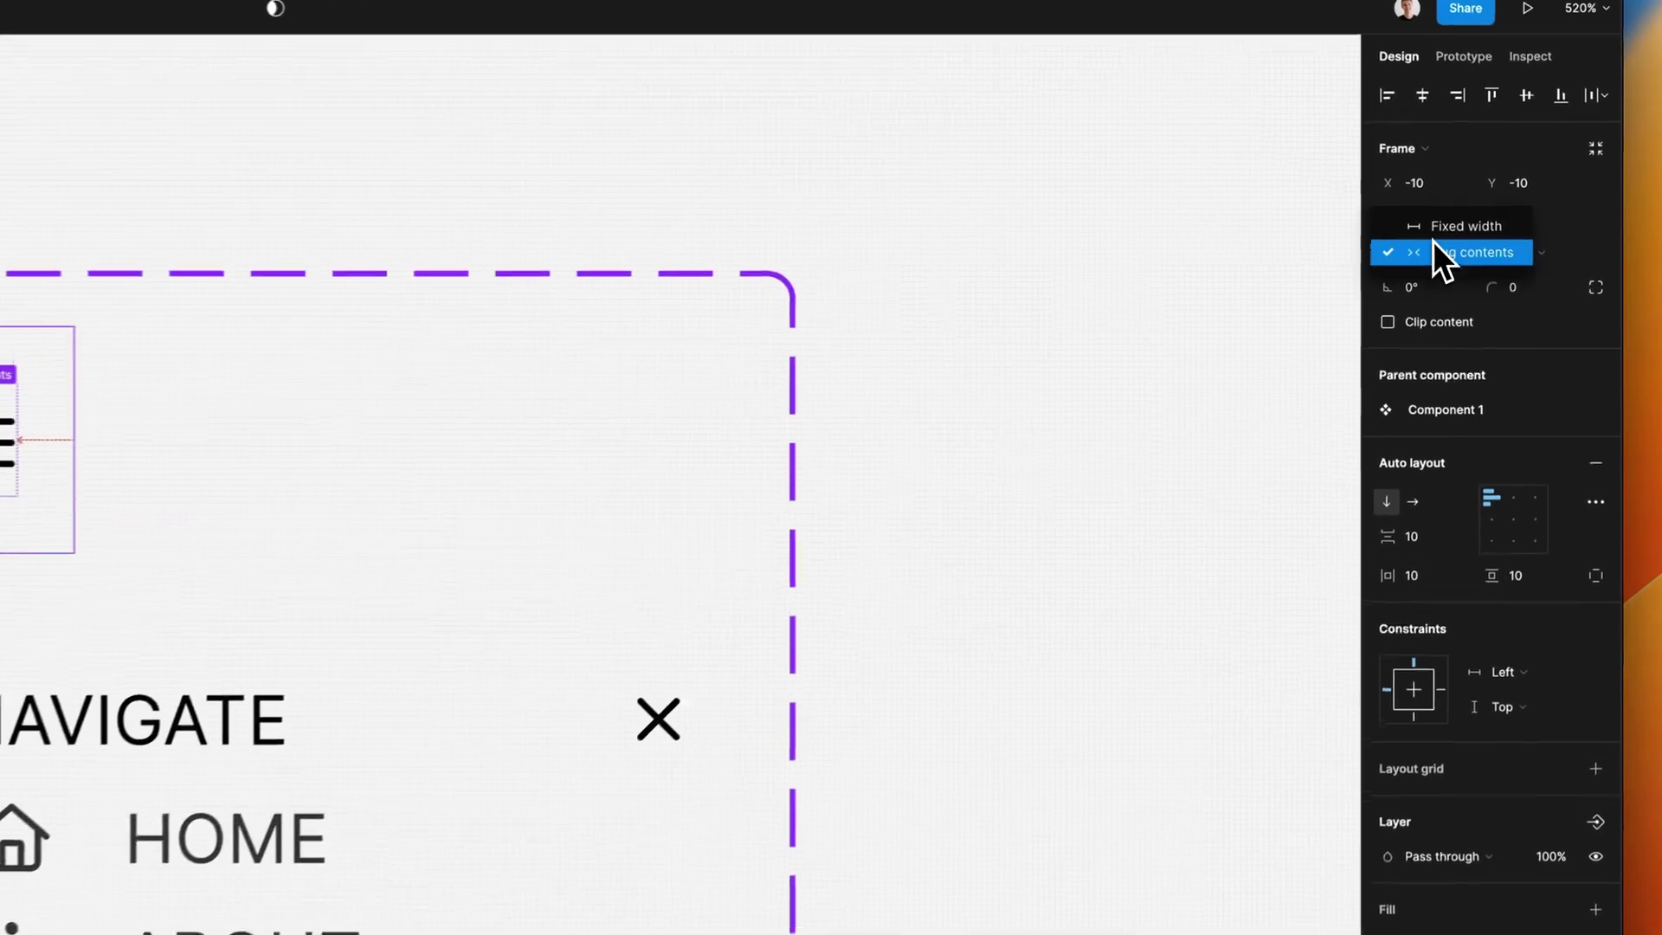
click(1524, 200)
click(1557, 214)
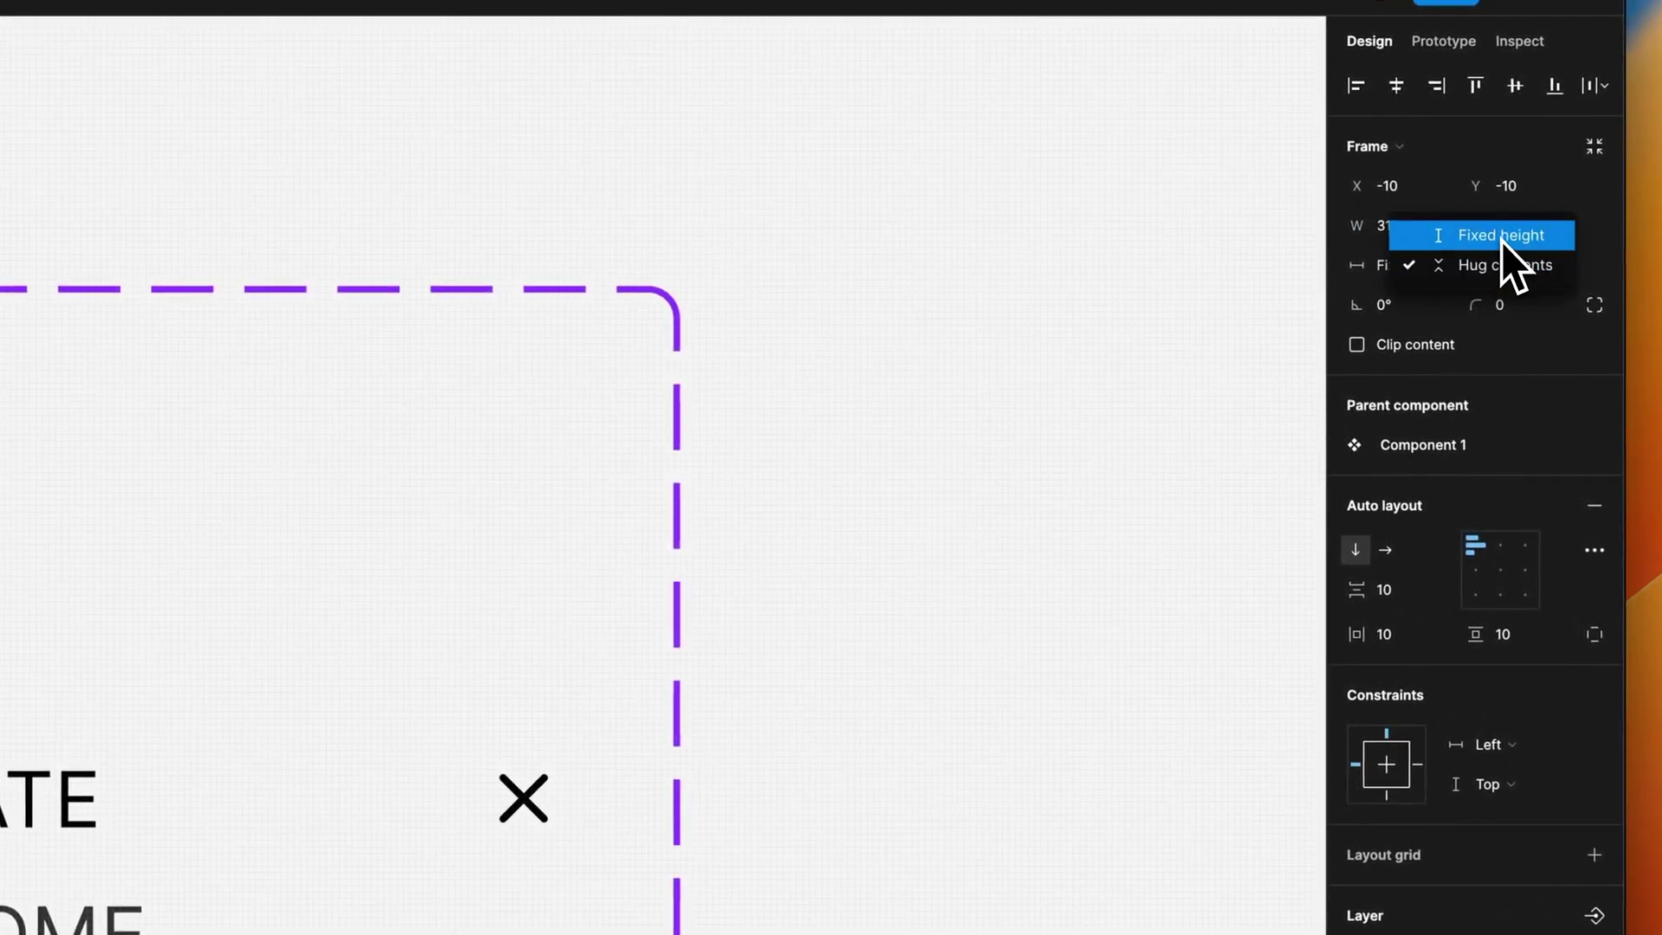
click(1500, 242)
click(1422, 232)
text(40)
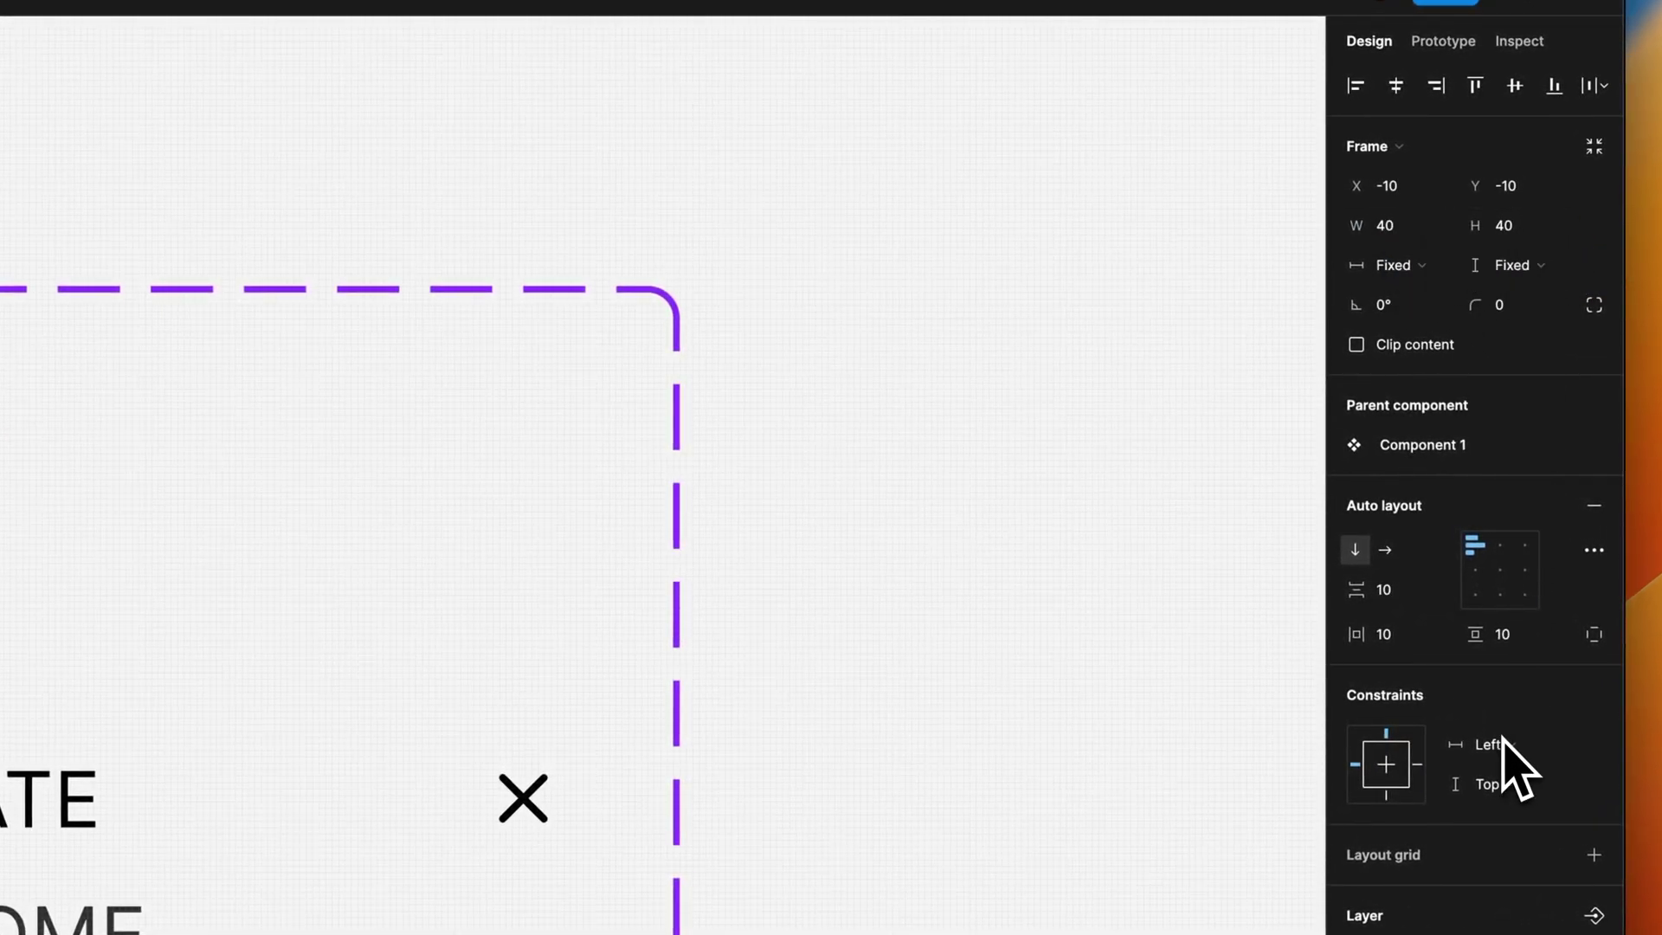
click(1500, 569)
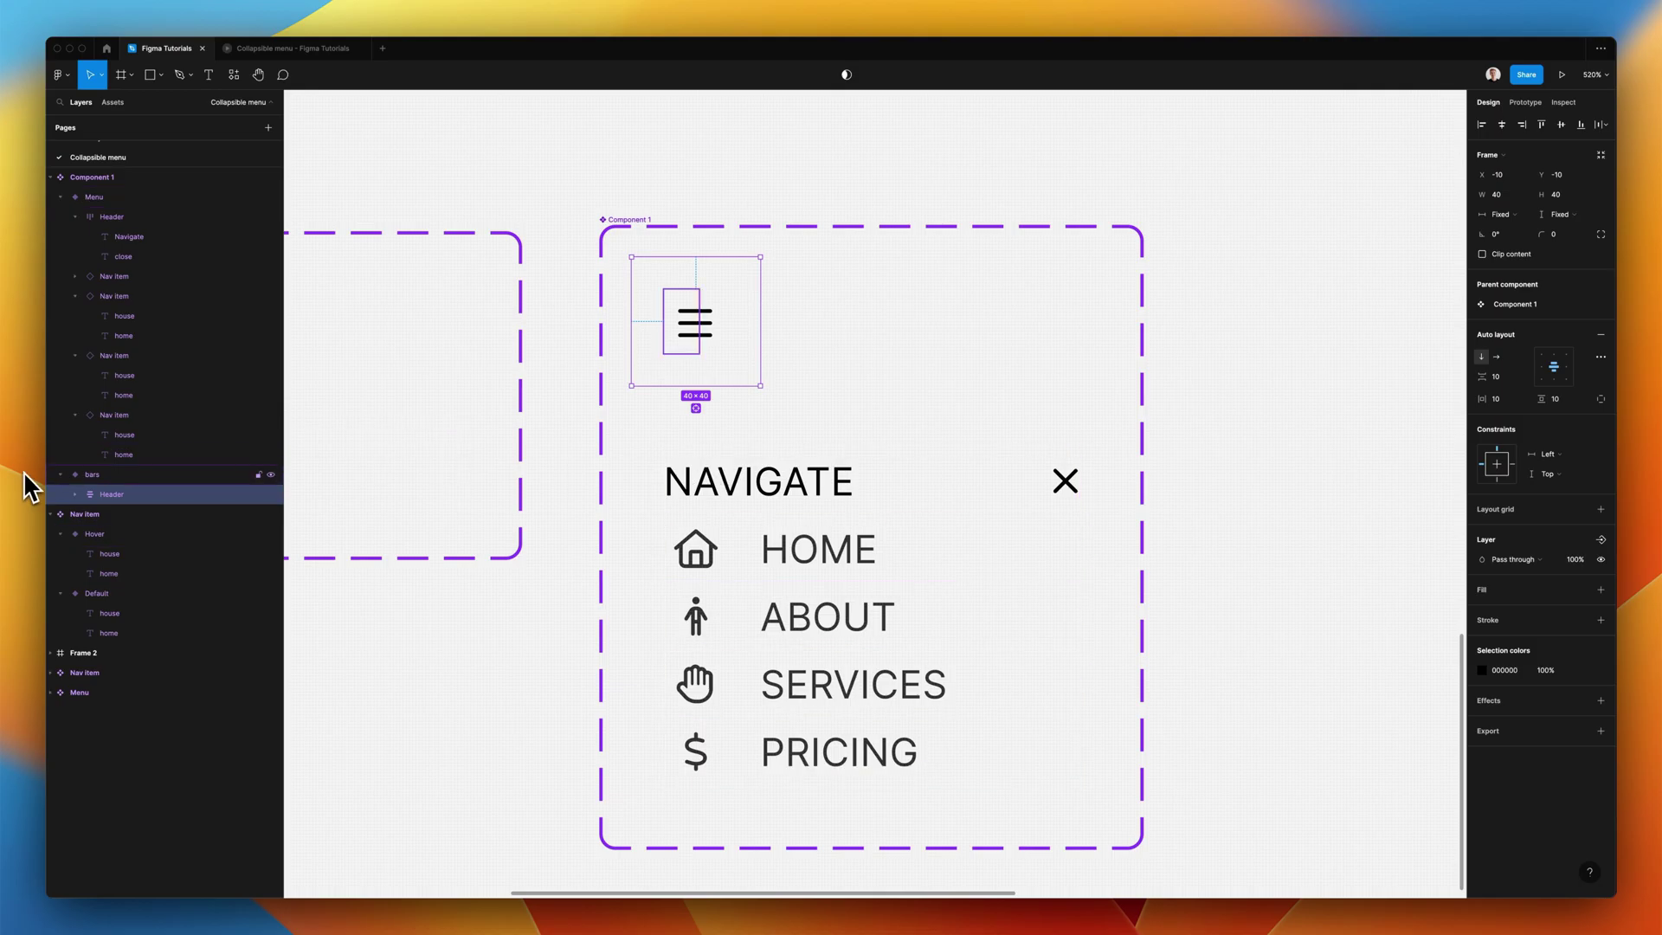
- Rename the close and bars icon layers together to 'icon'
click(75, 494)
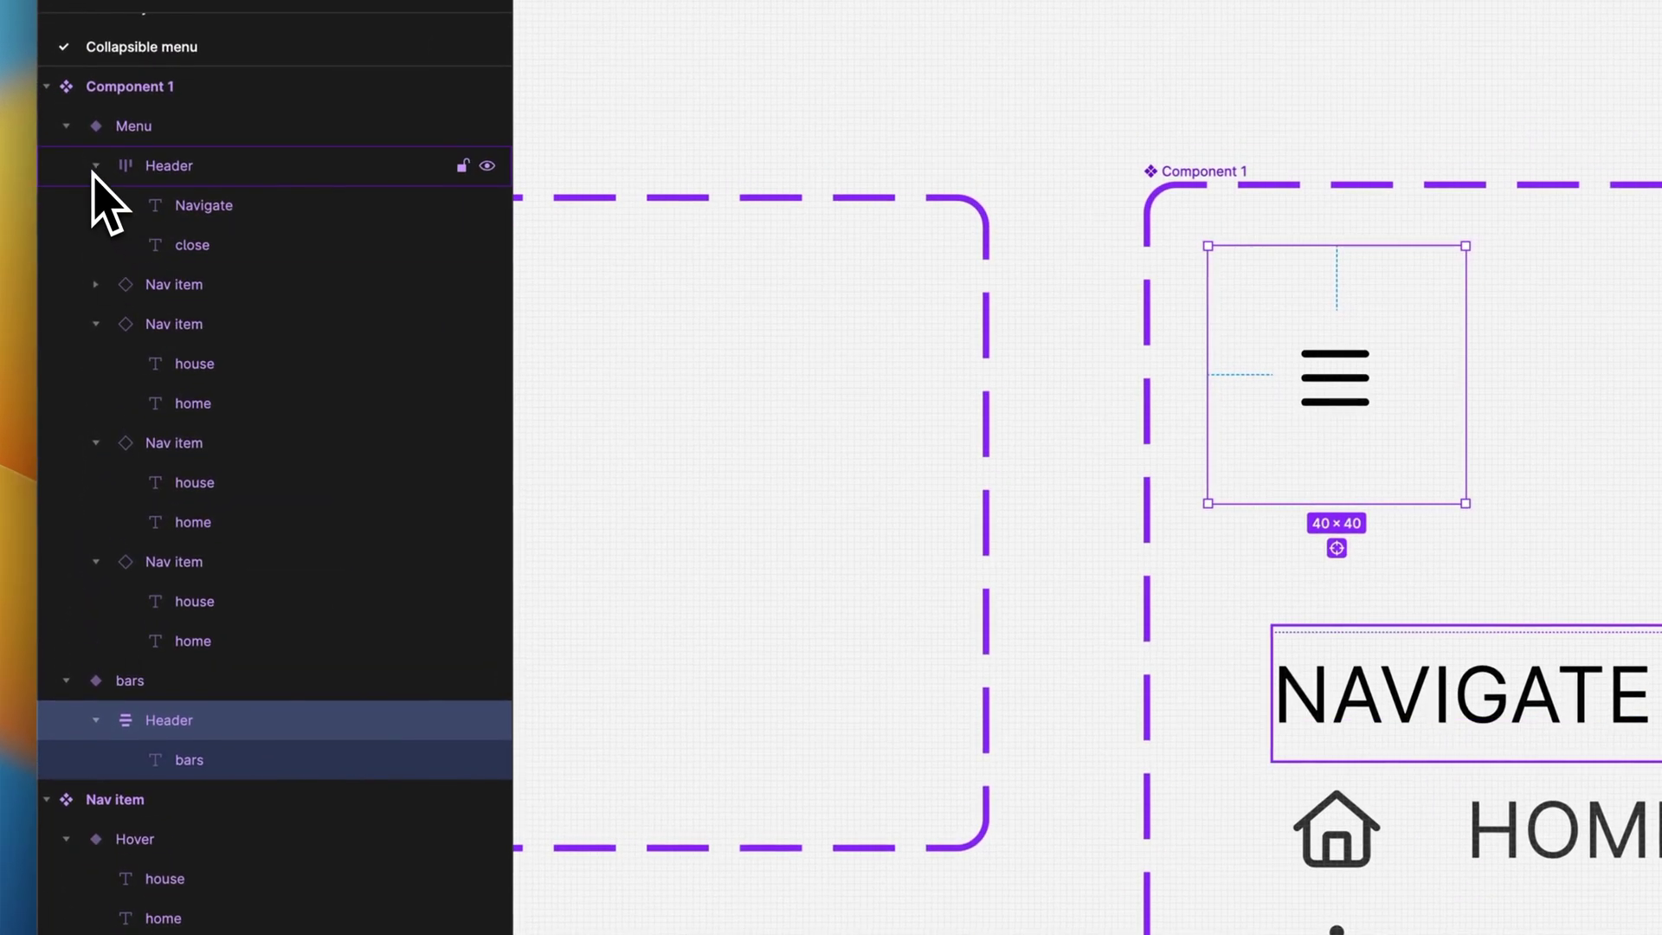
click(210, 257)
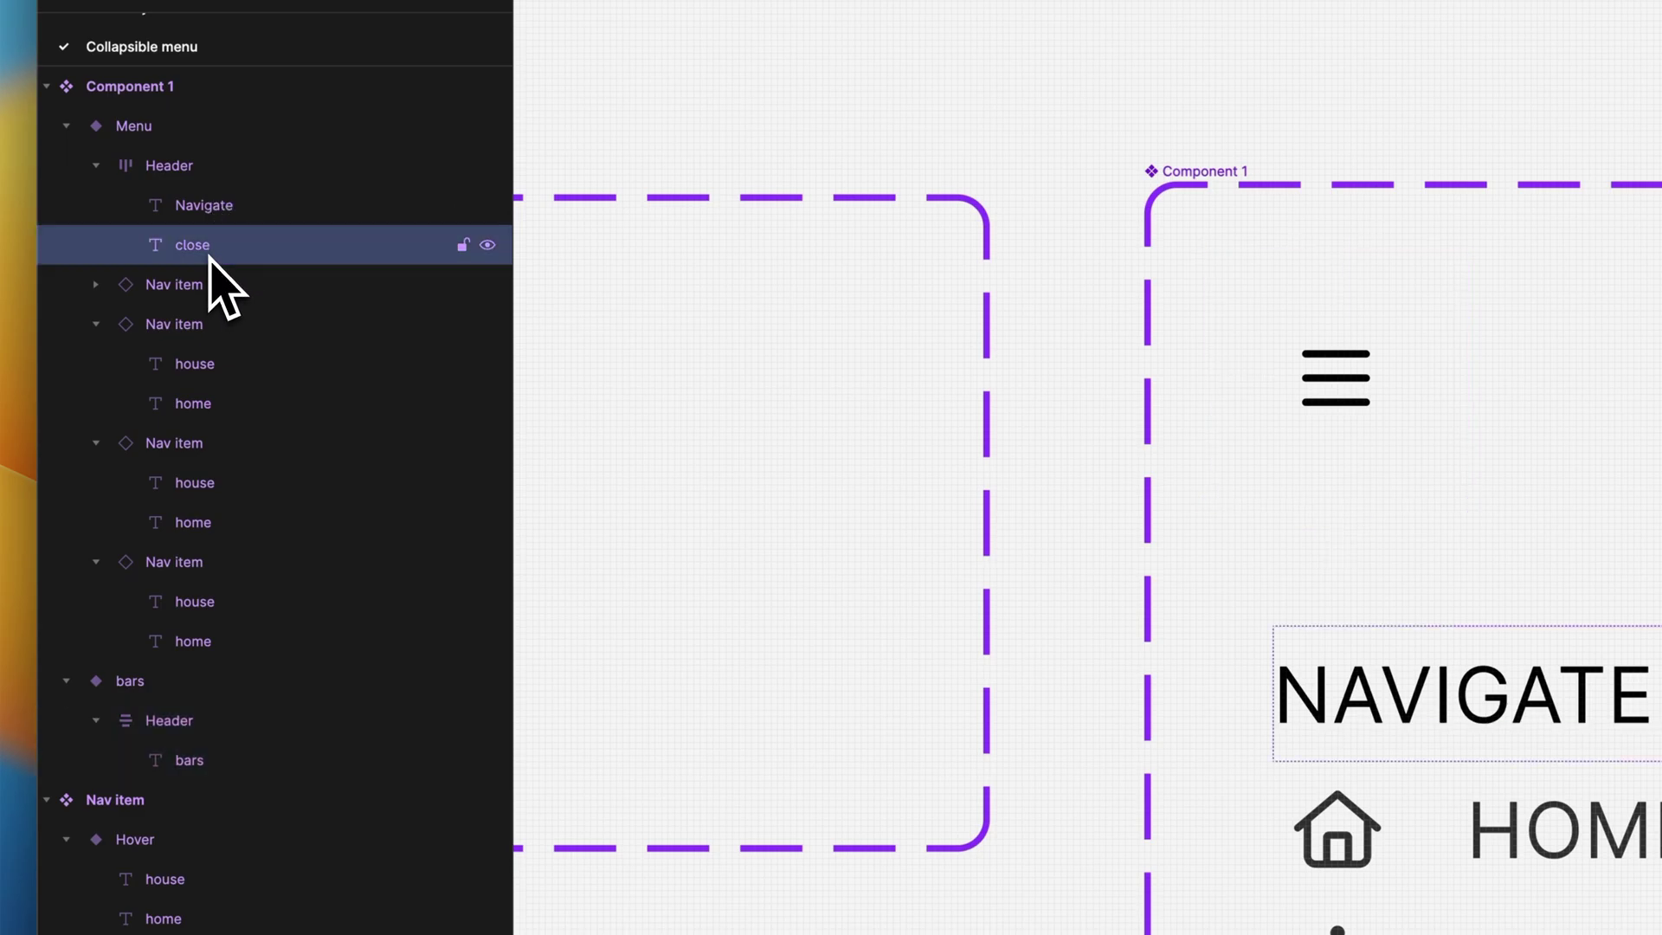
shift+click(229, 760)
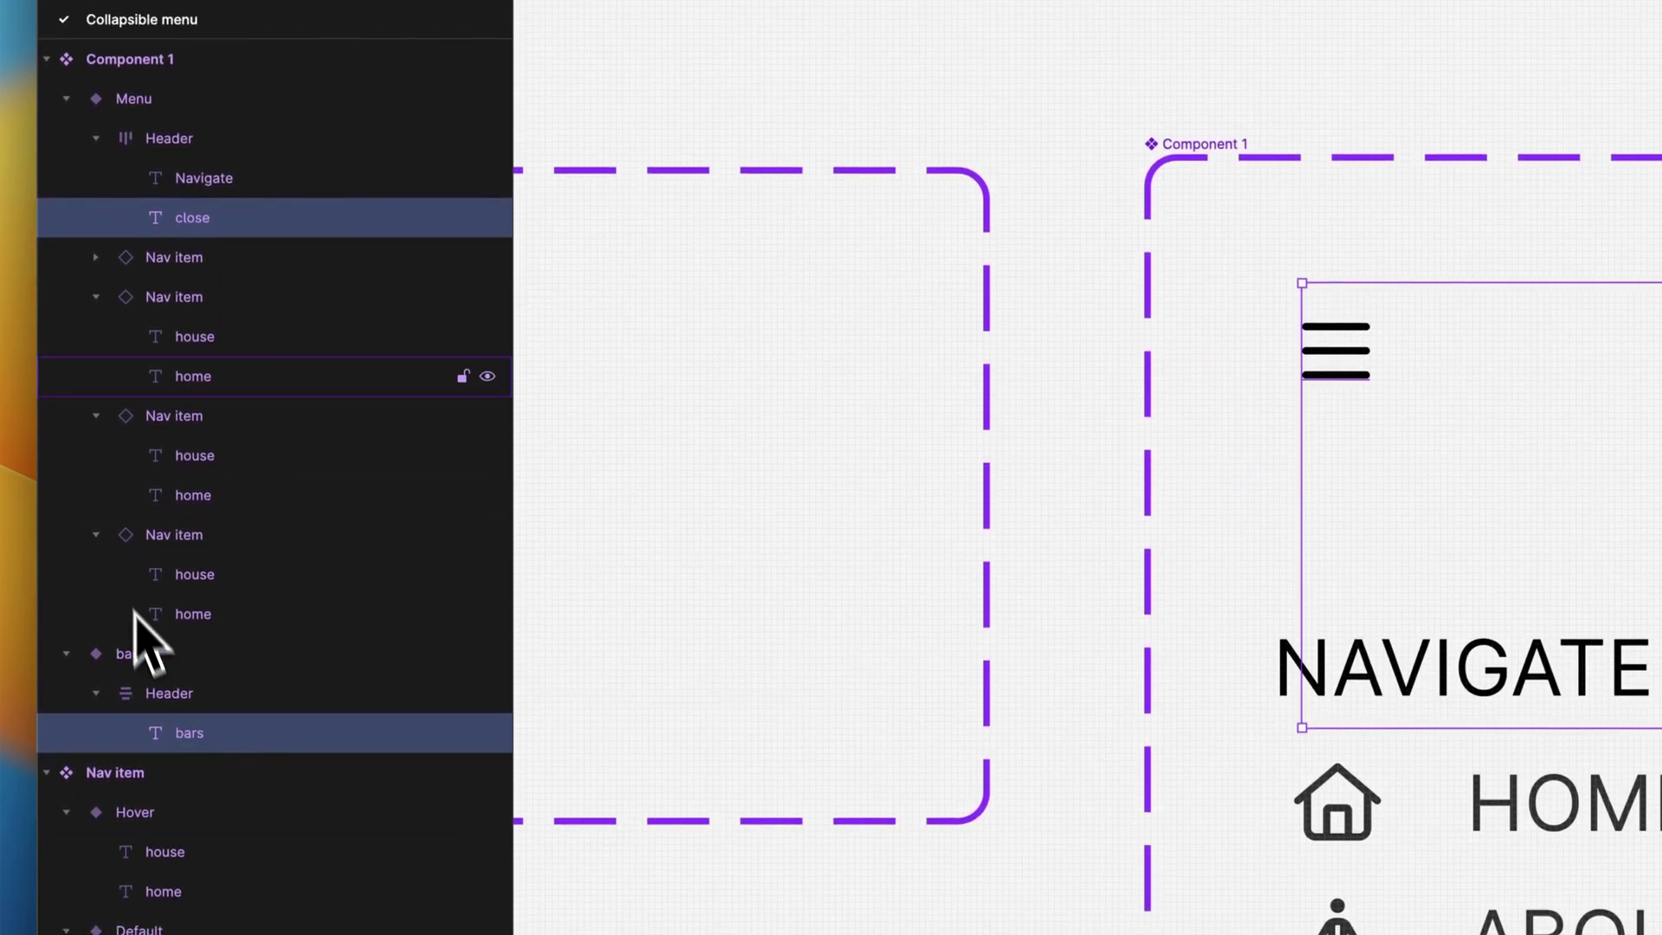
key(super+r)
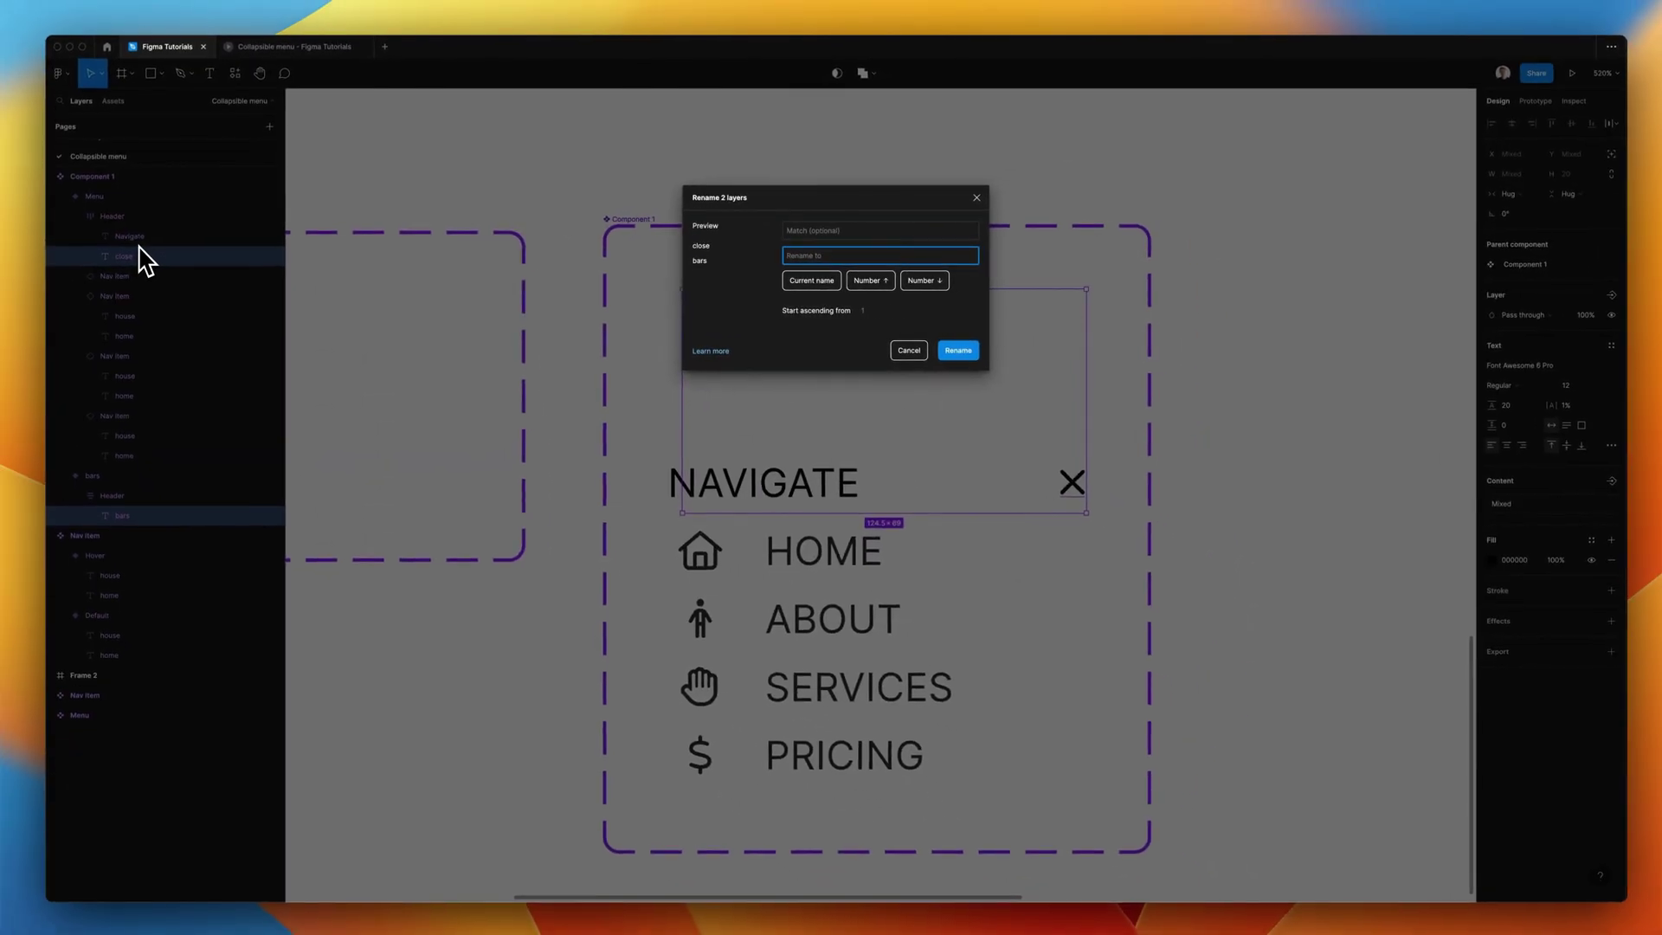
text(icon)
key(Return)
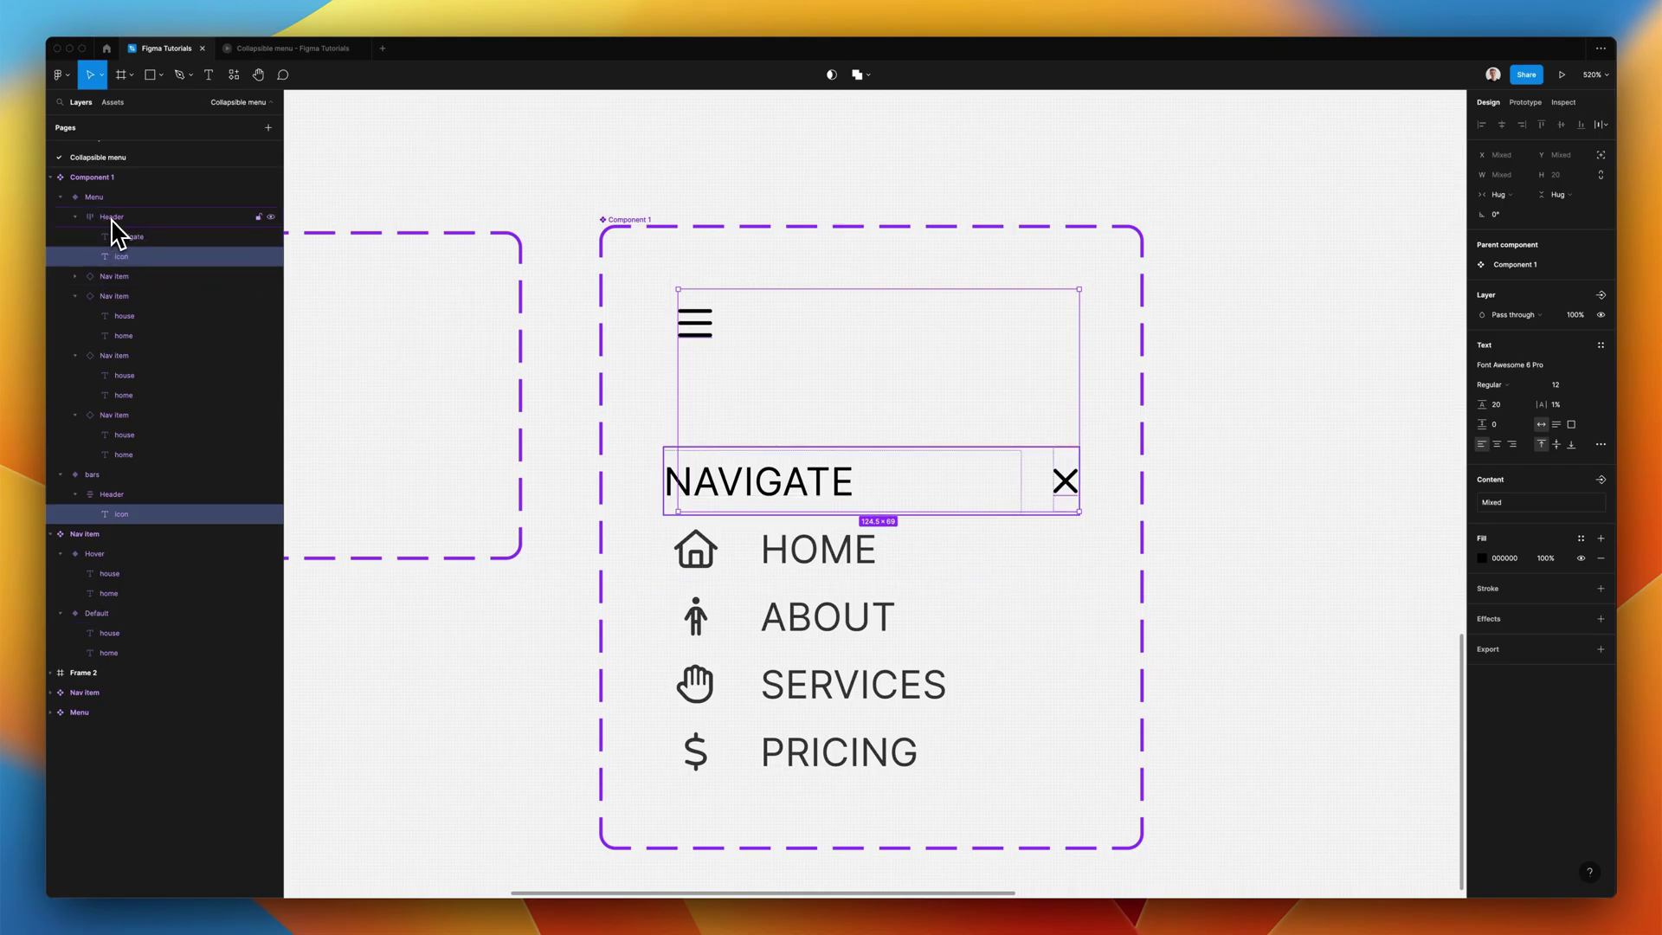
click(1261, 496)
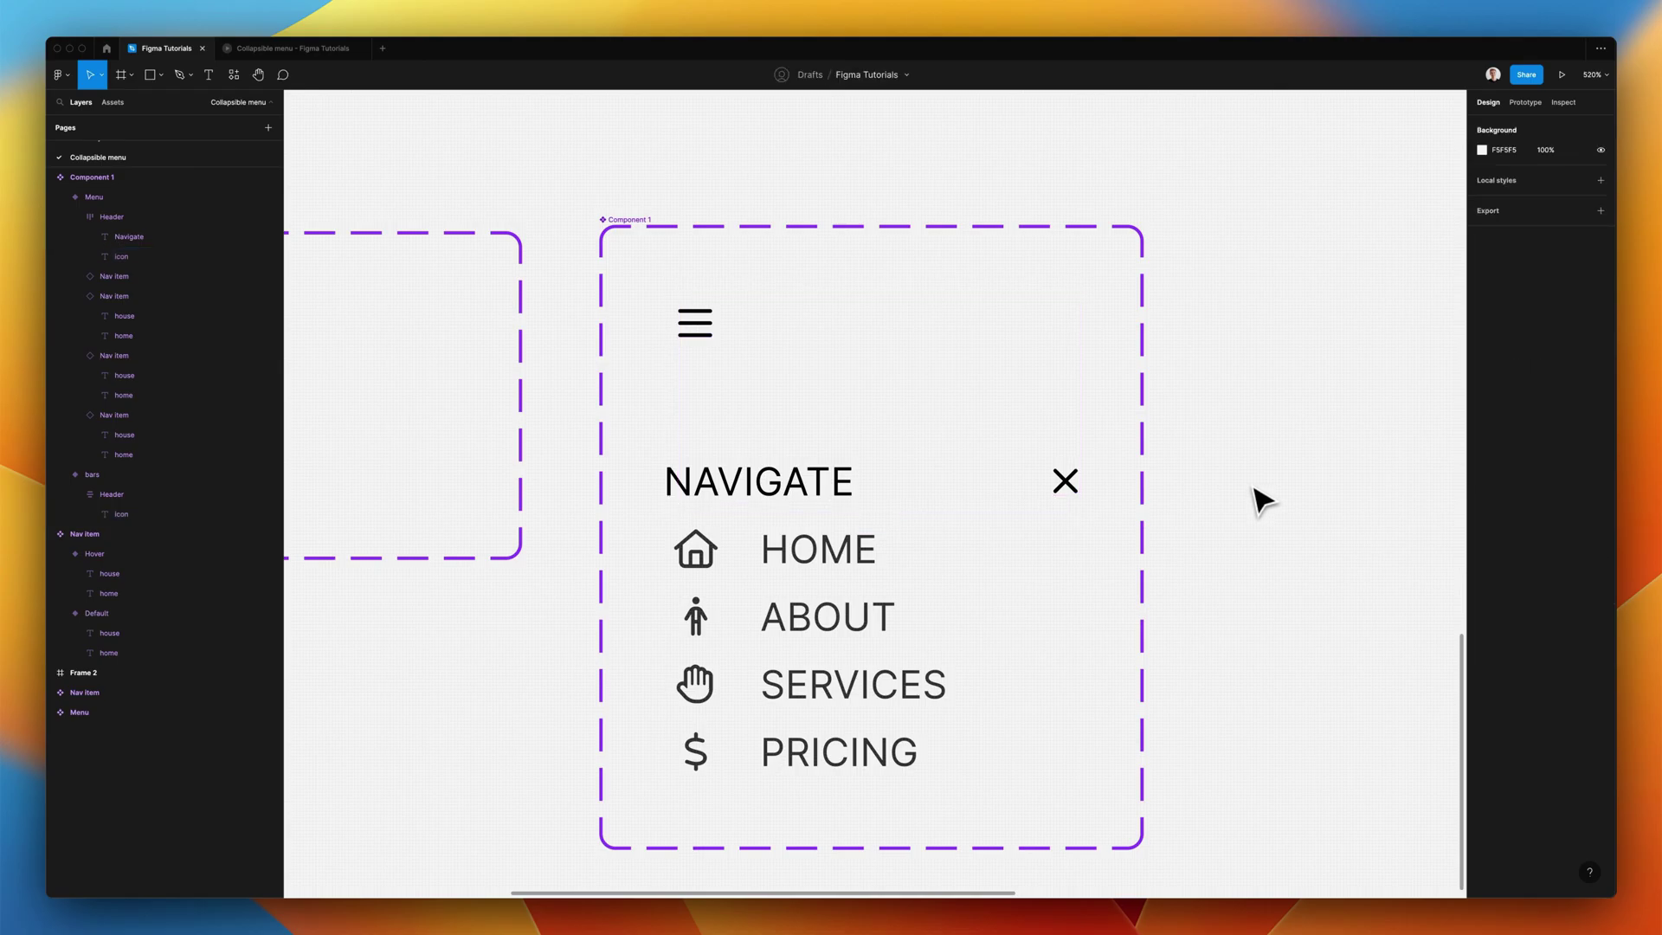
- Resize the bars variant to fit its 40×40 frame and select that frame
click(688, 343)
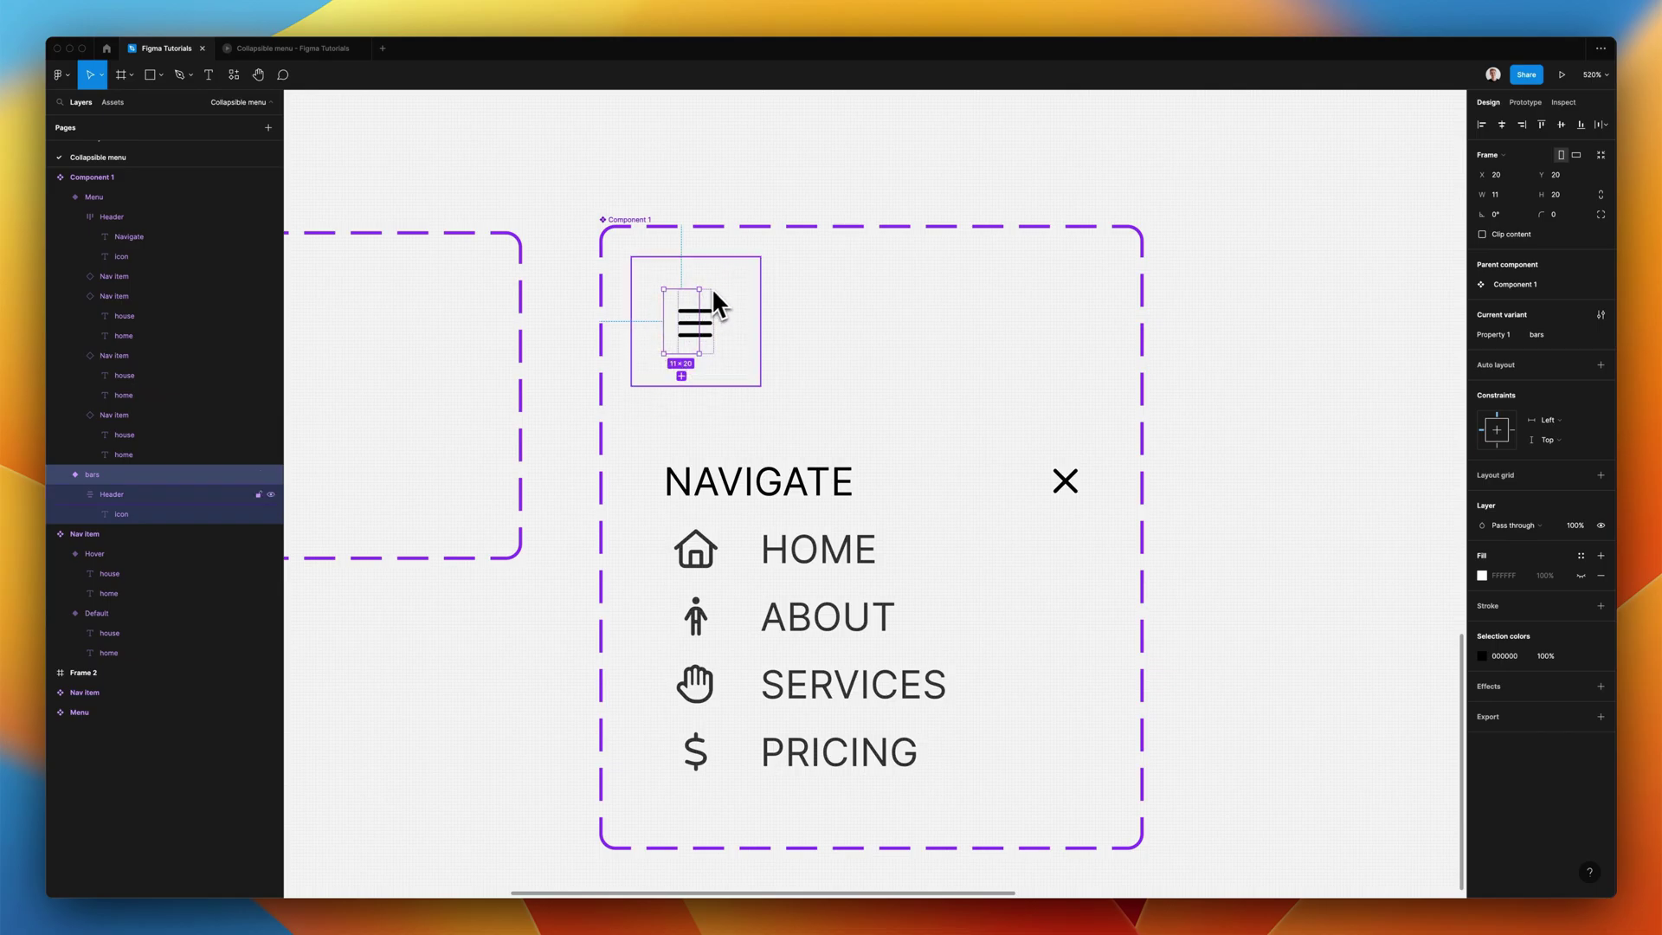
click(1600, 154)
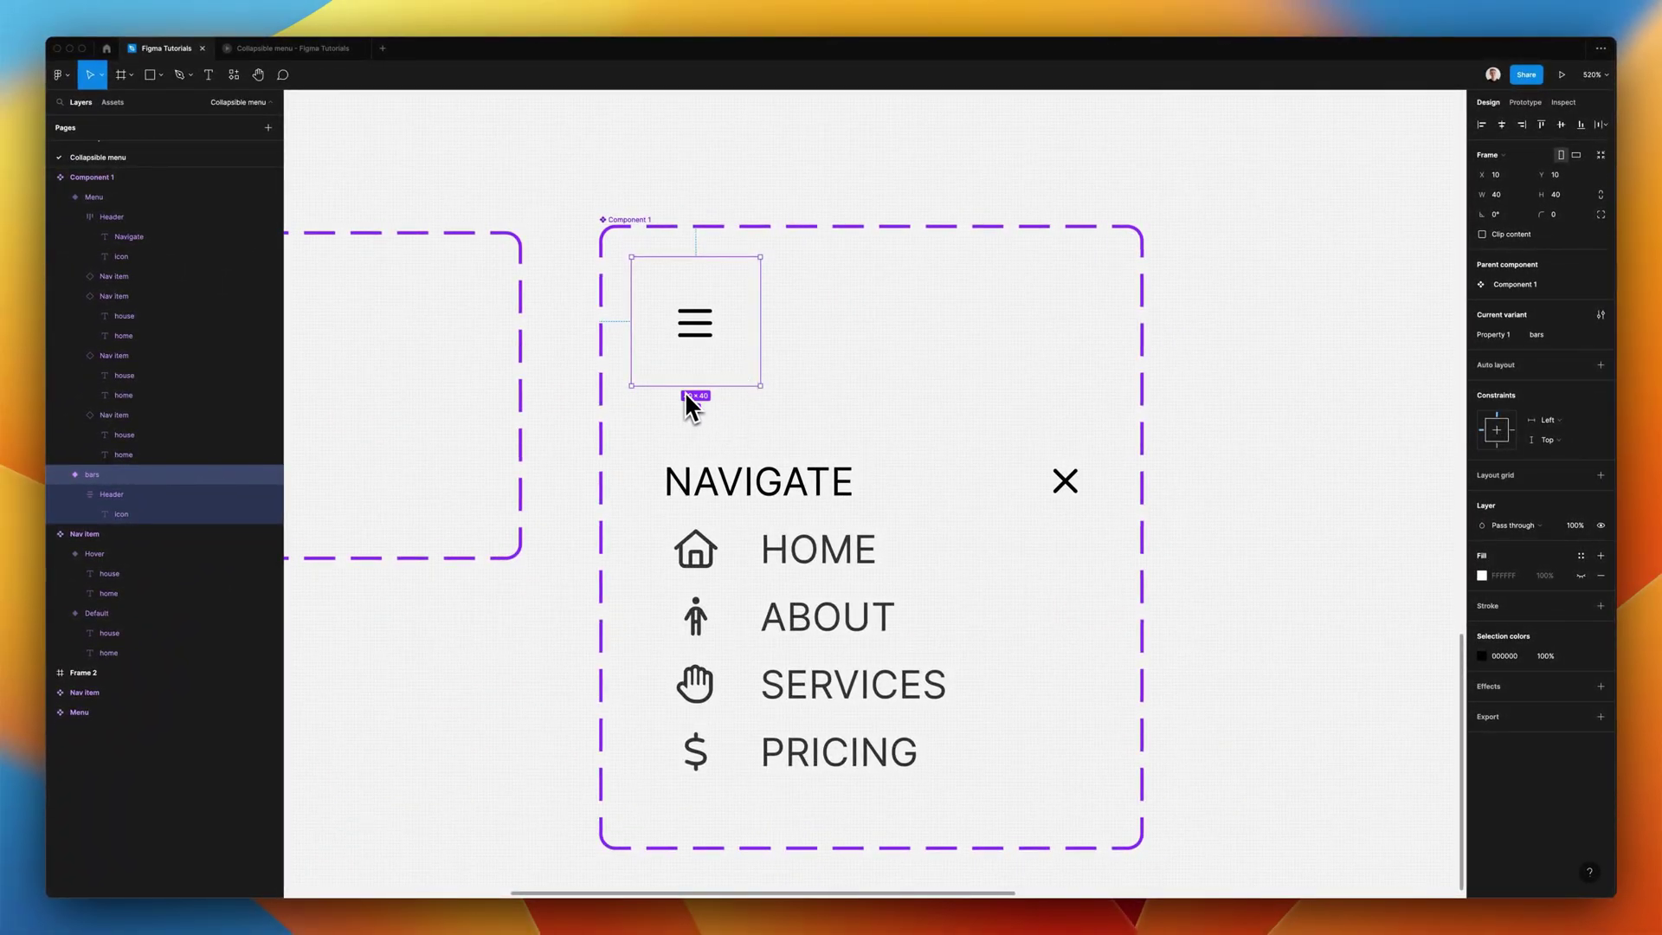
click(820, 423)
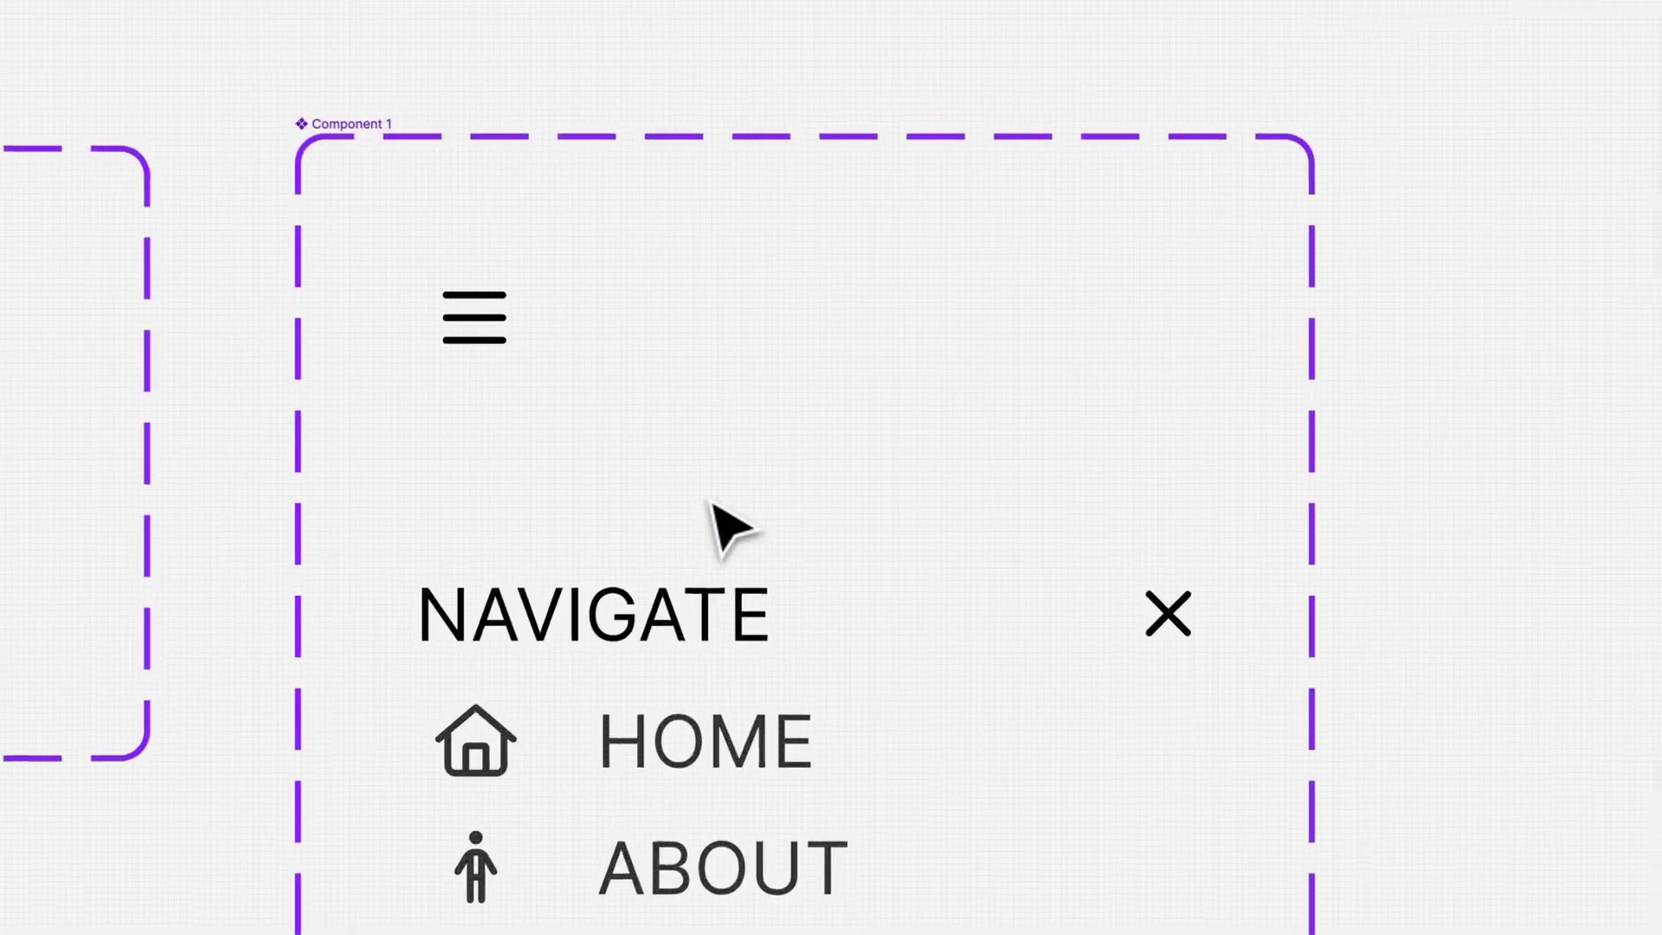
click(529, 403)
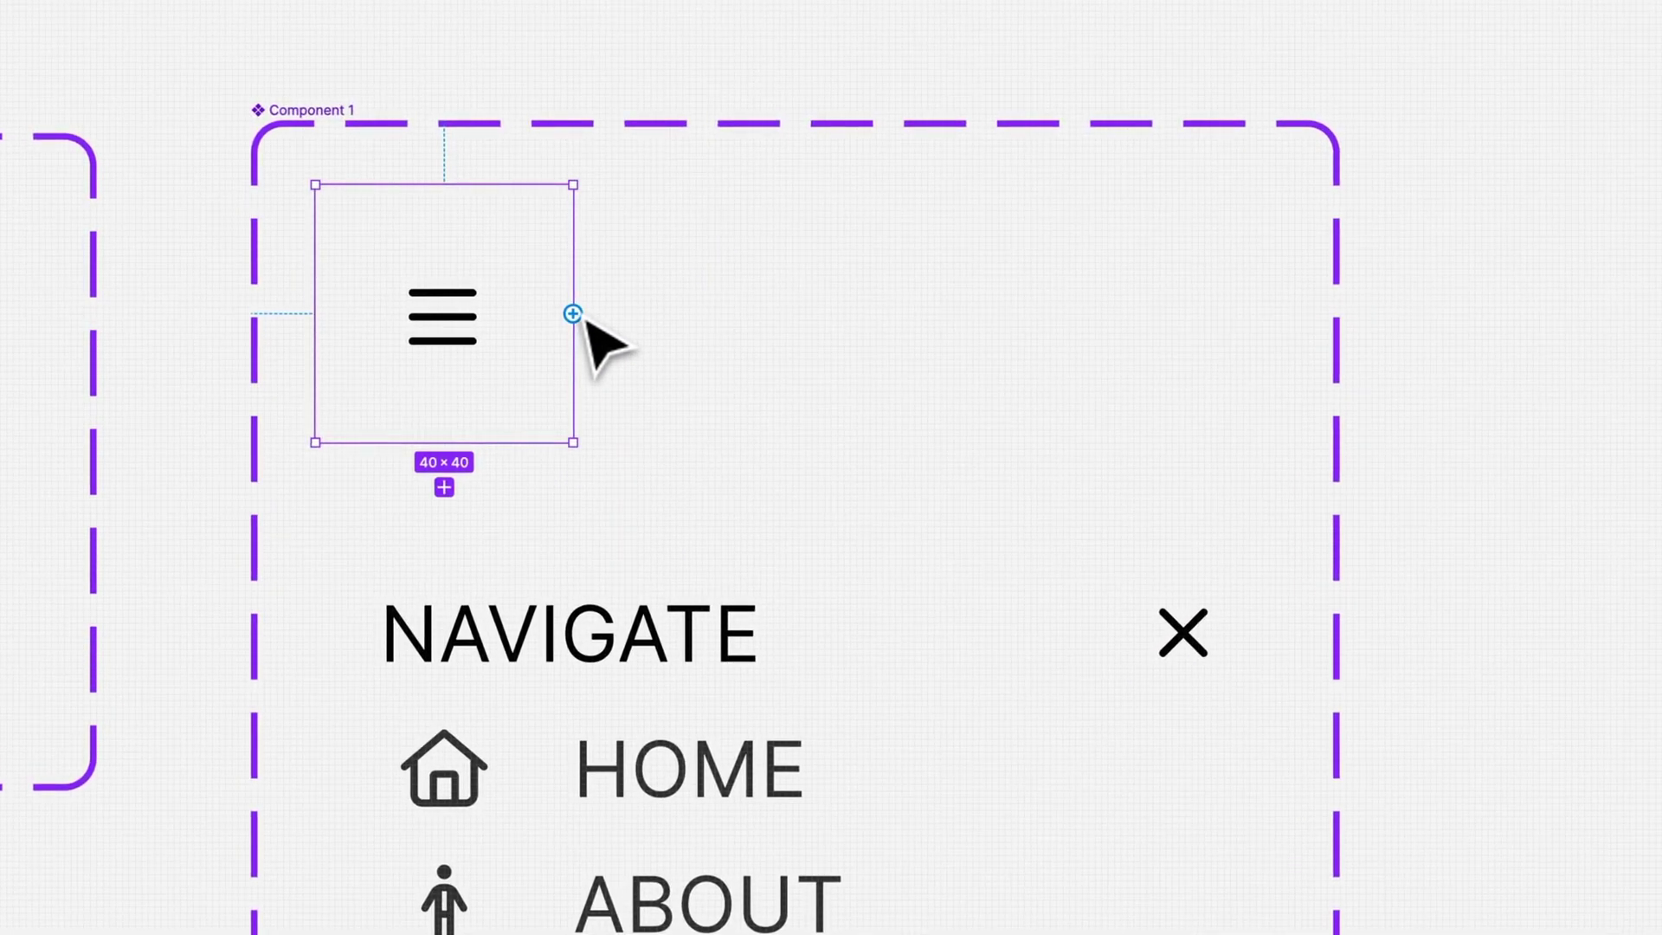
- Link the hamburger frame On click, Change to the Menu variant with Smart animate
drag(580, 316, 700, 660)
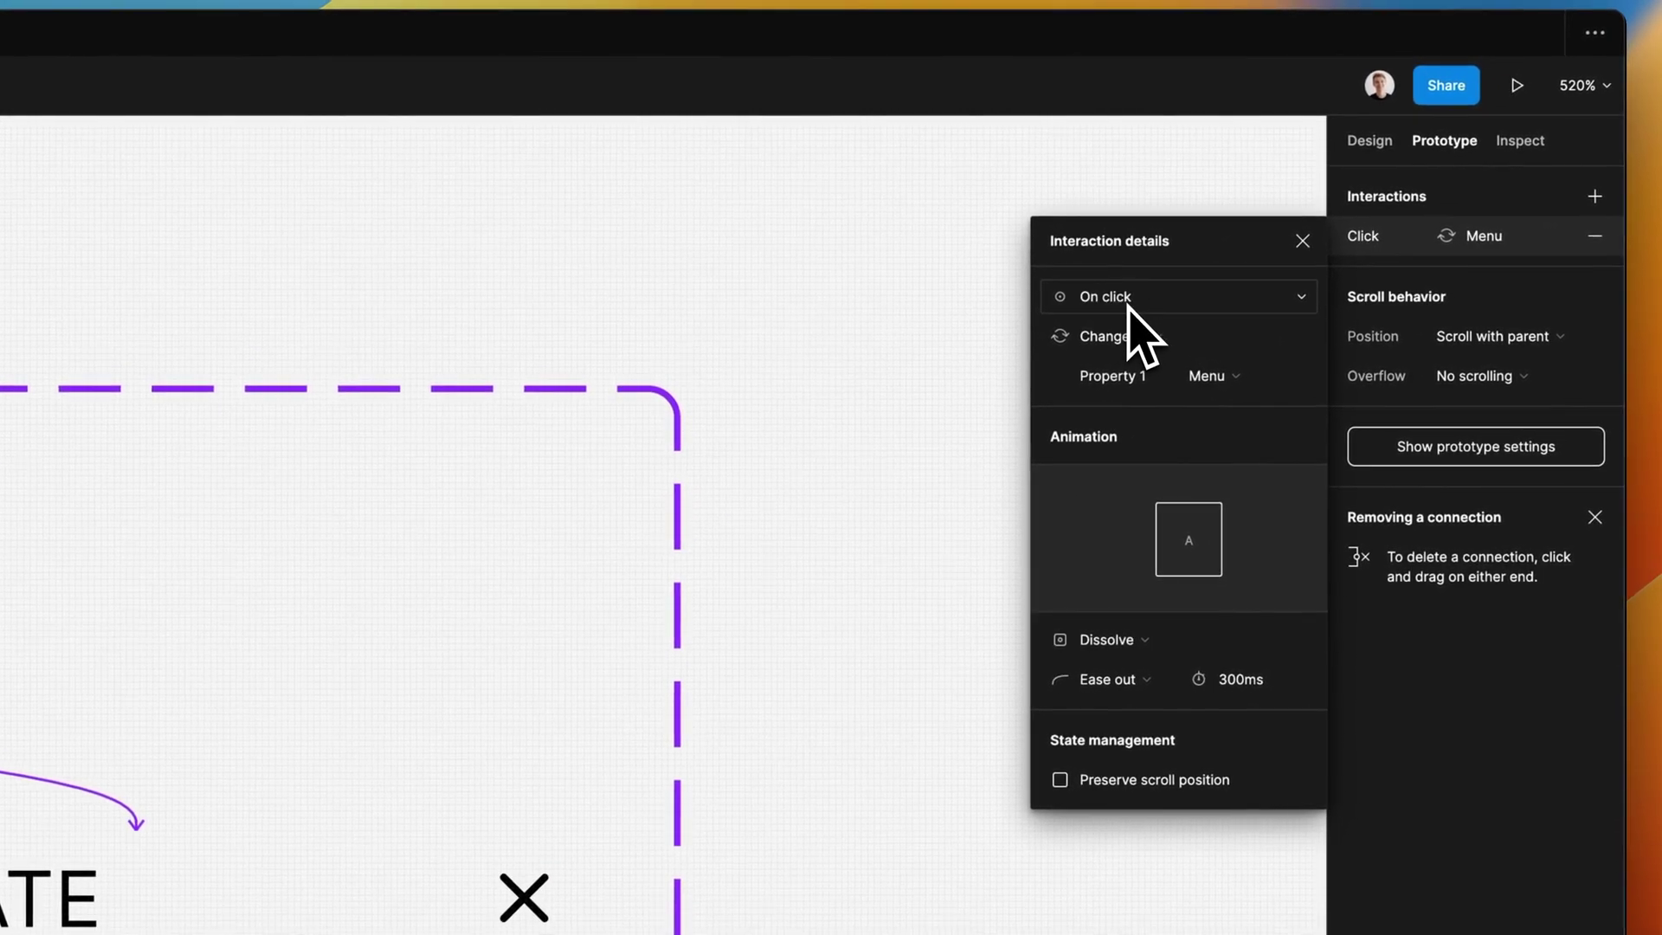
click(1136, 337)
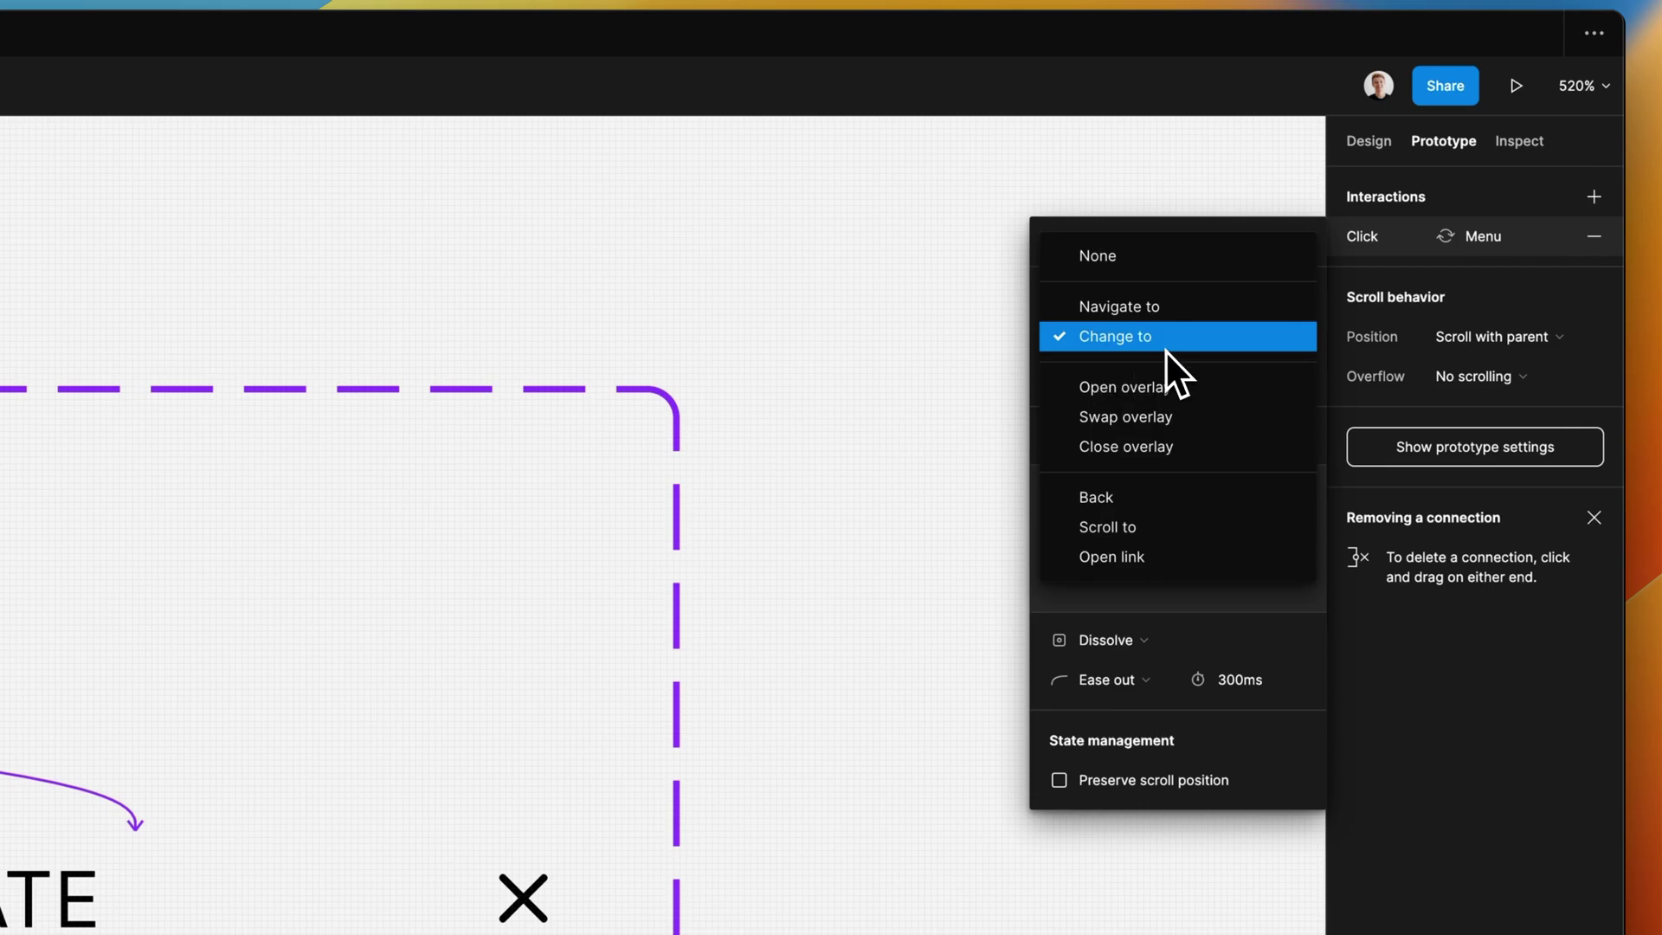
click(1162, 346)
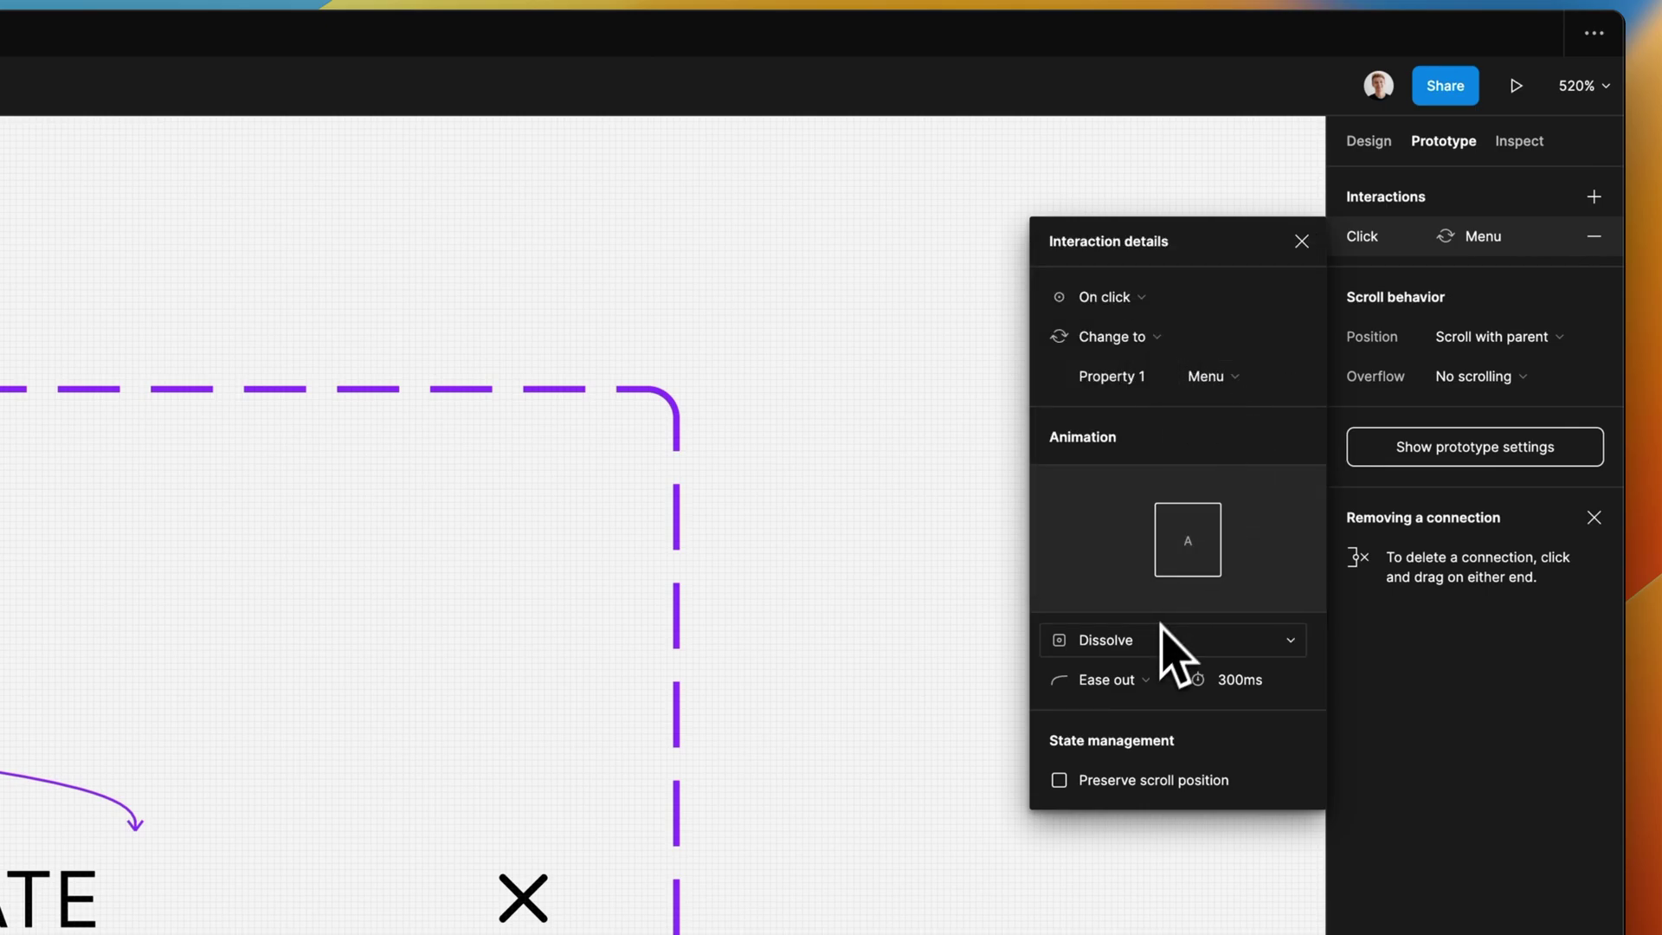
click(1145, 642)
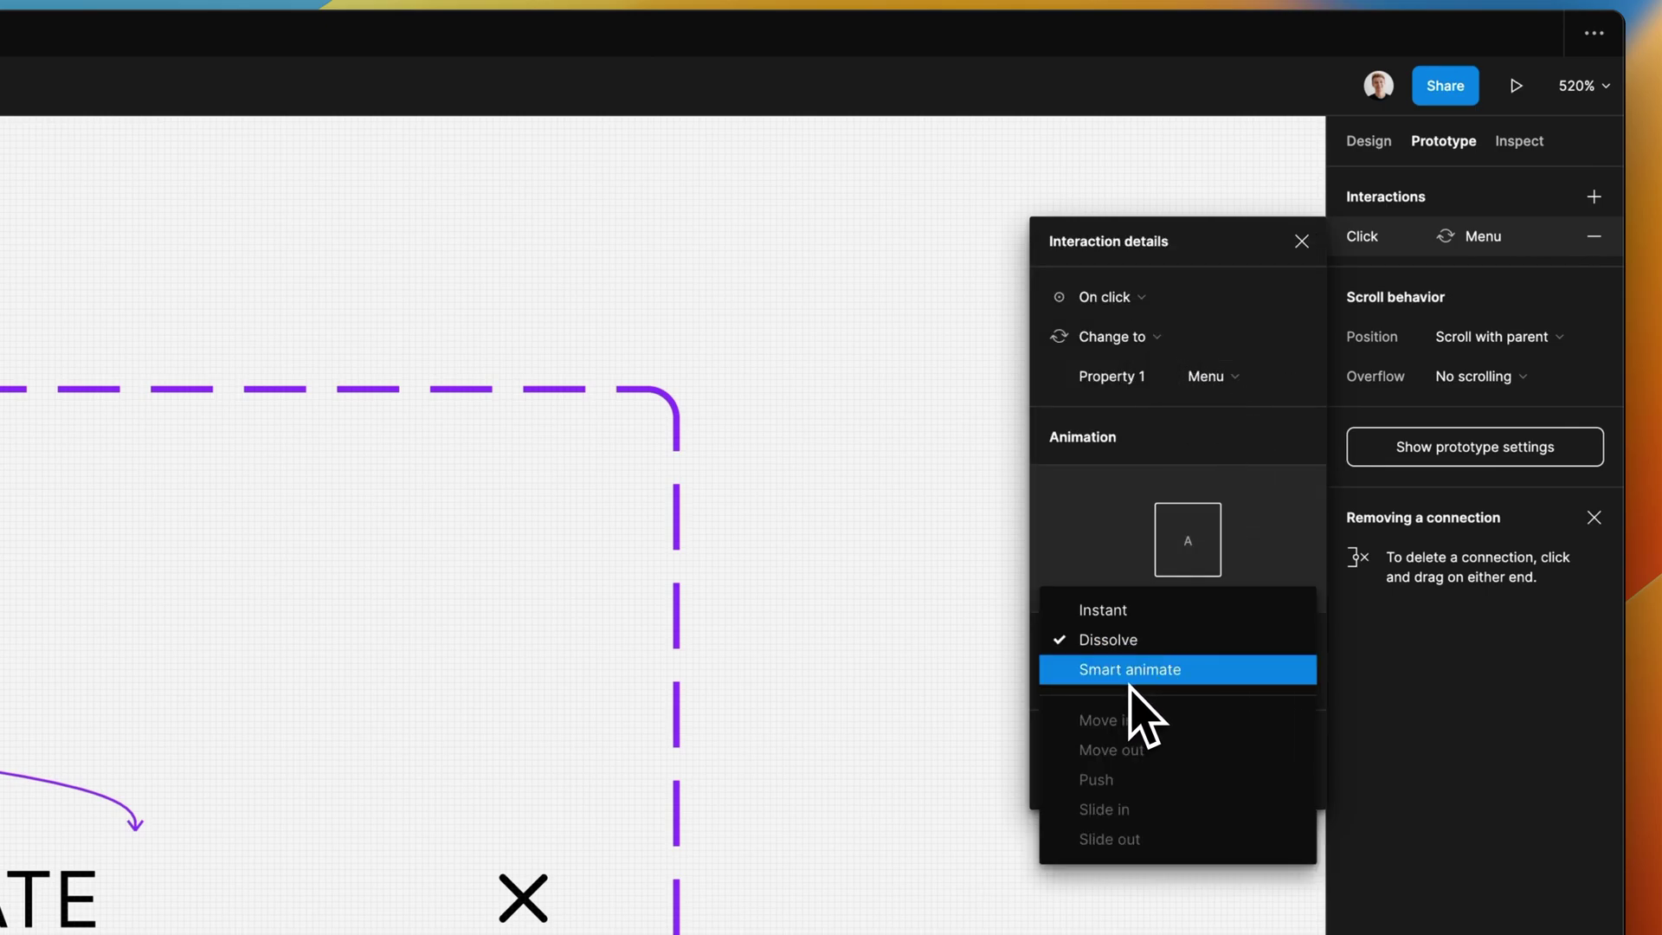
click(1132, 679)
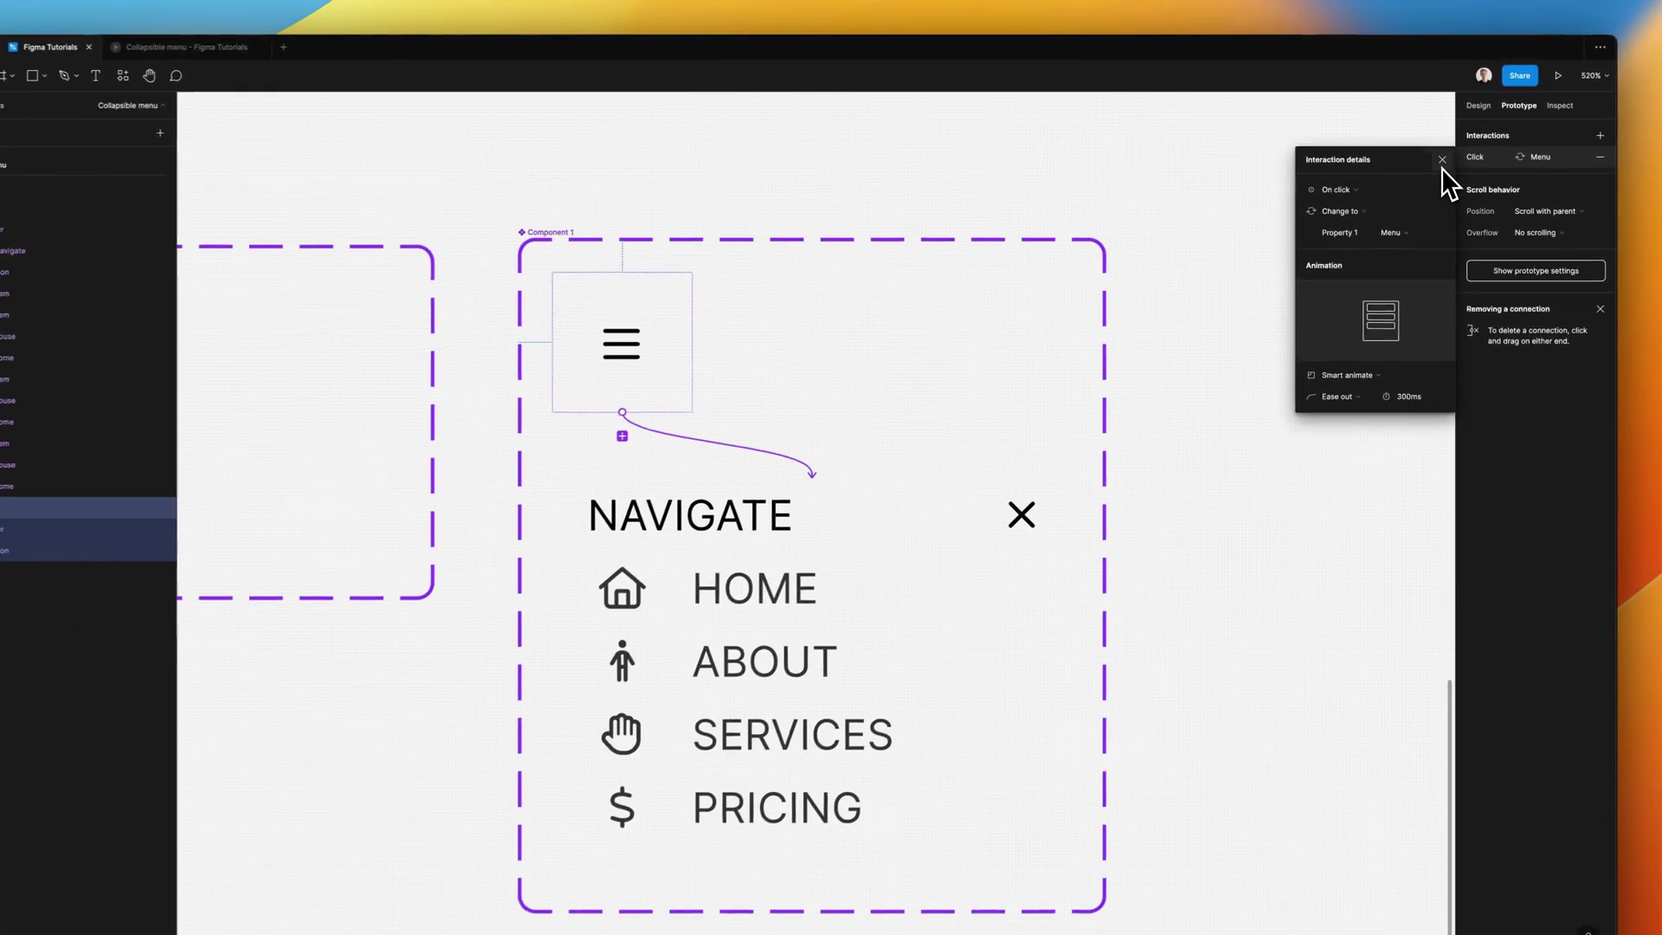
click(1442, 161)
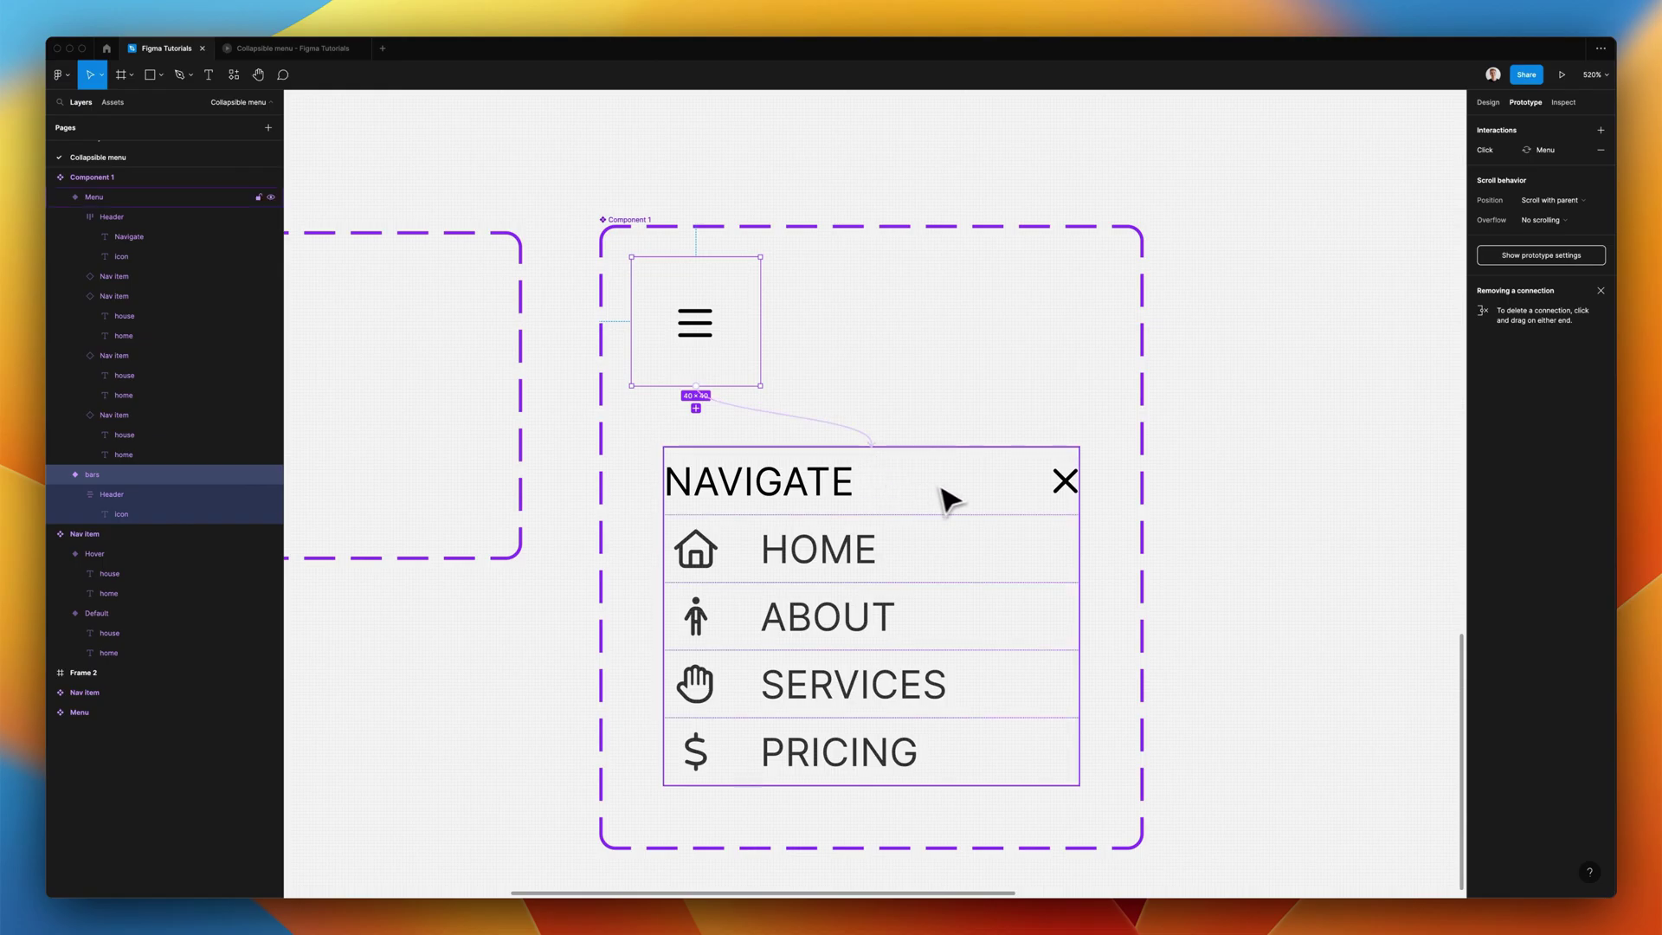
- Set the transition easing to Bouncy with a 500ms duration
double_click(1065, 485)
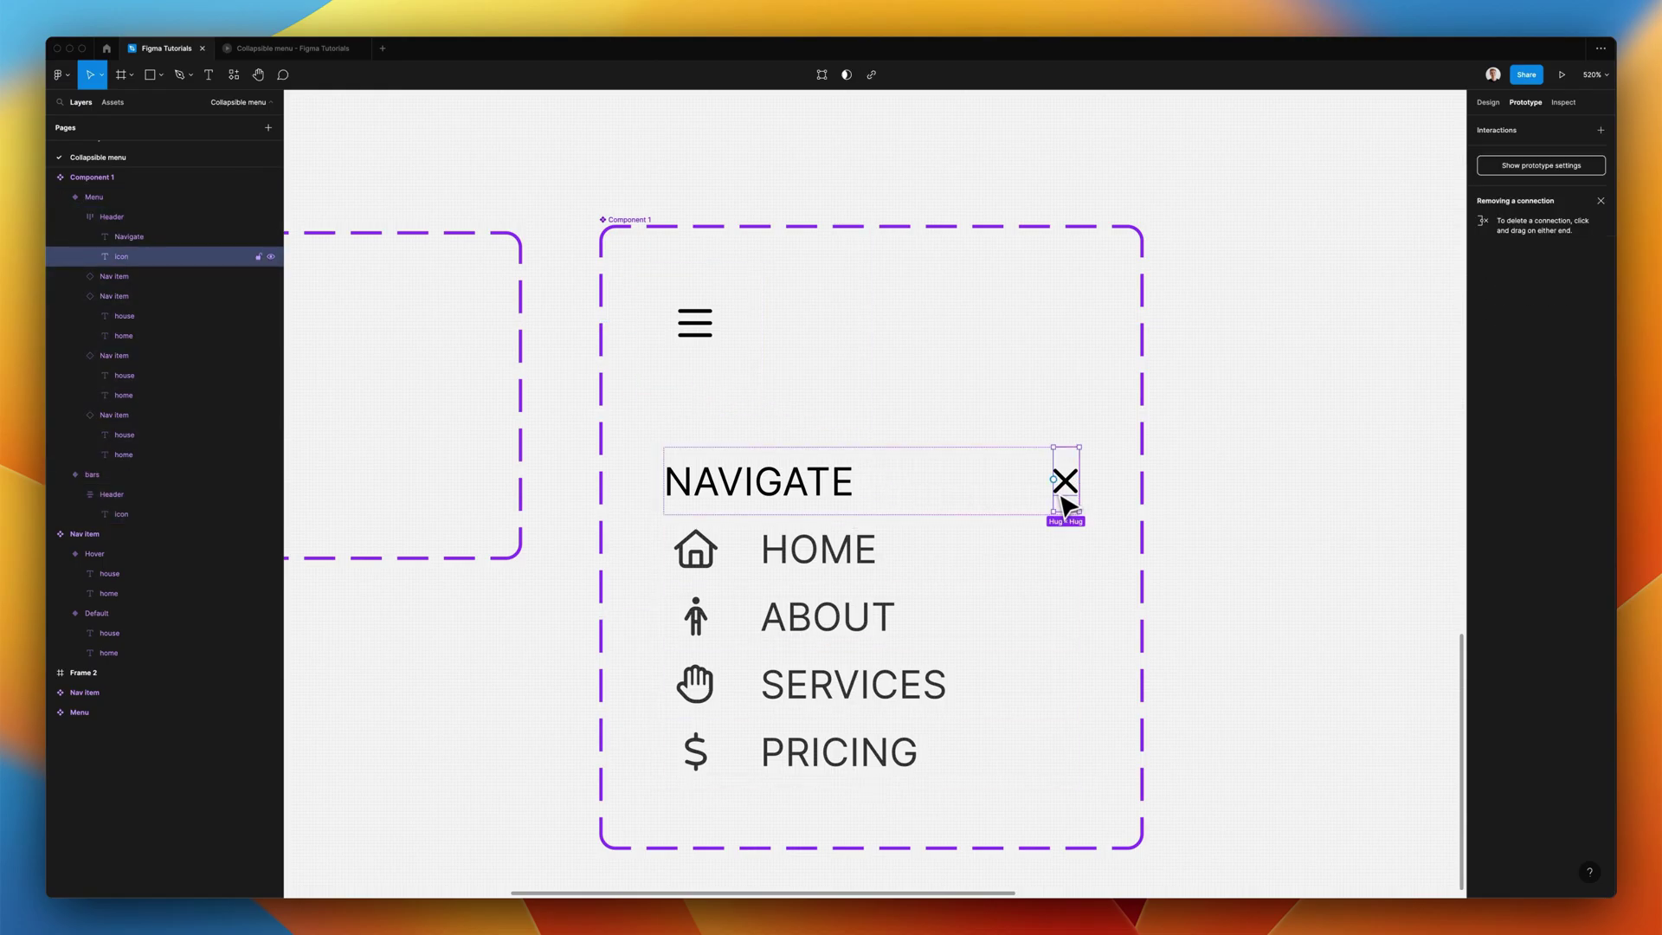
drag(1055, 480, 859, 438)
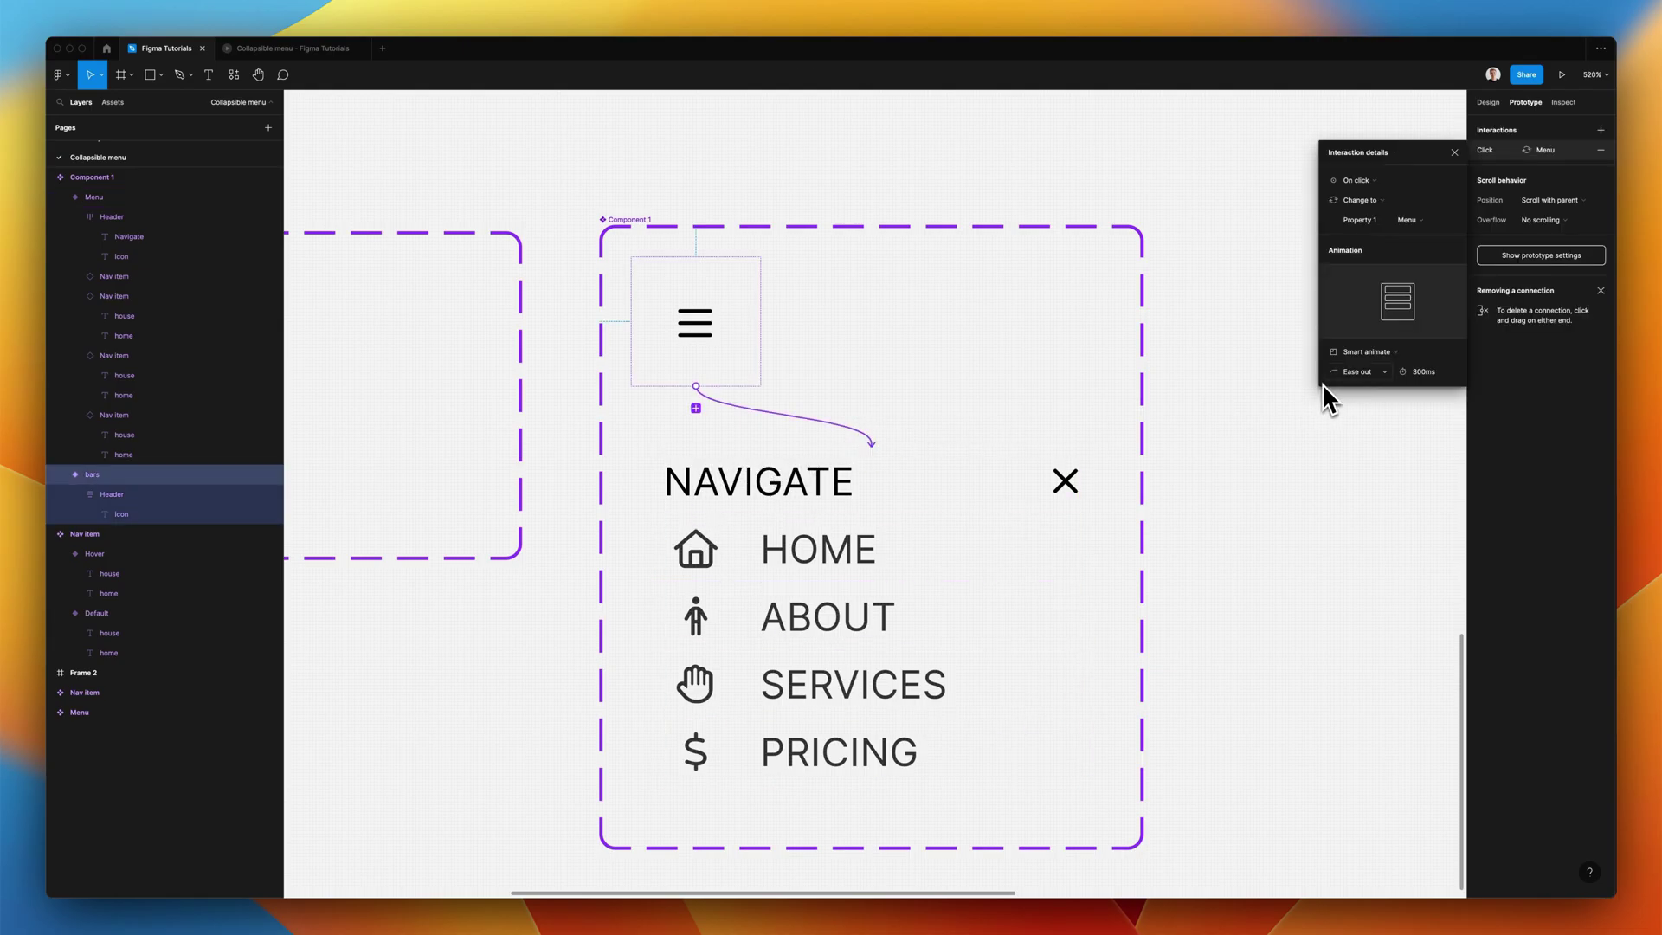
click(1360, 371)
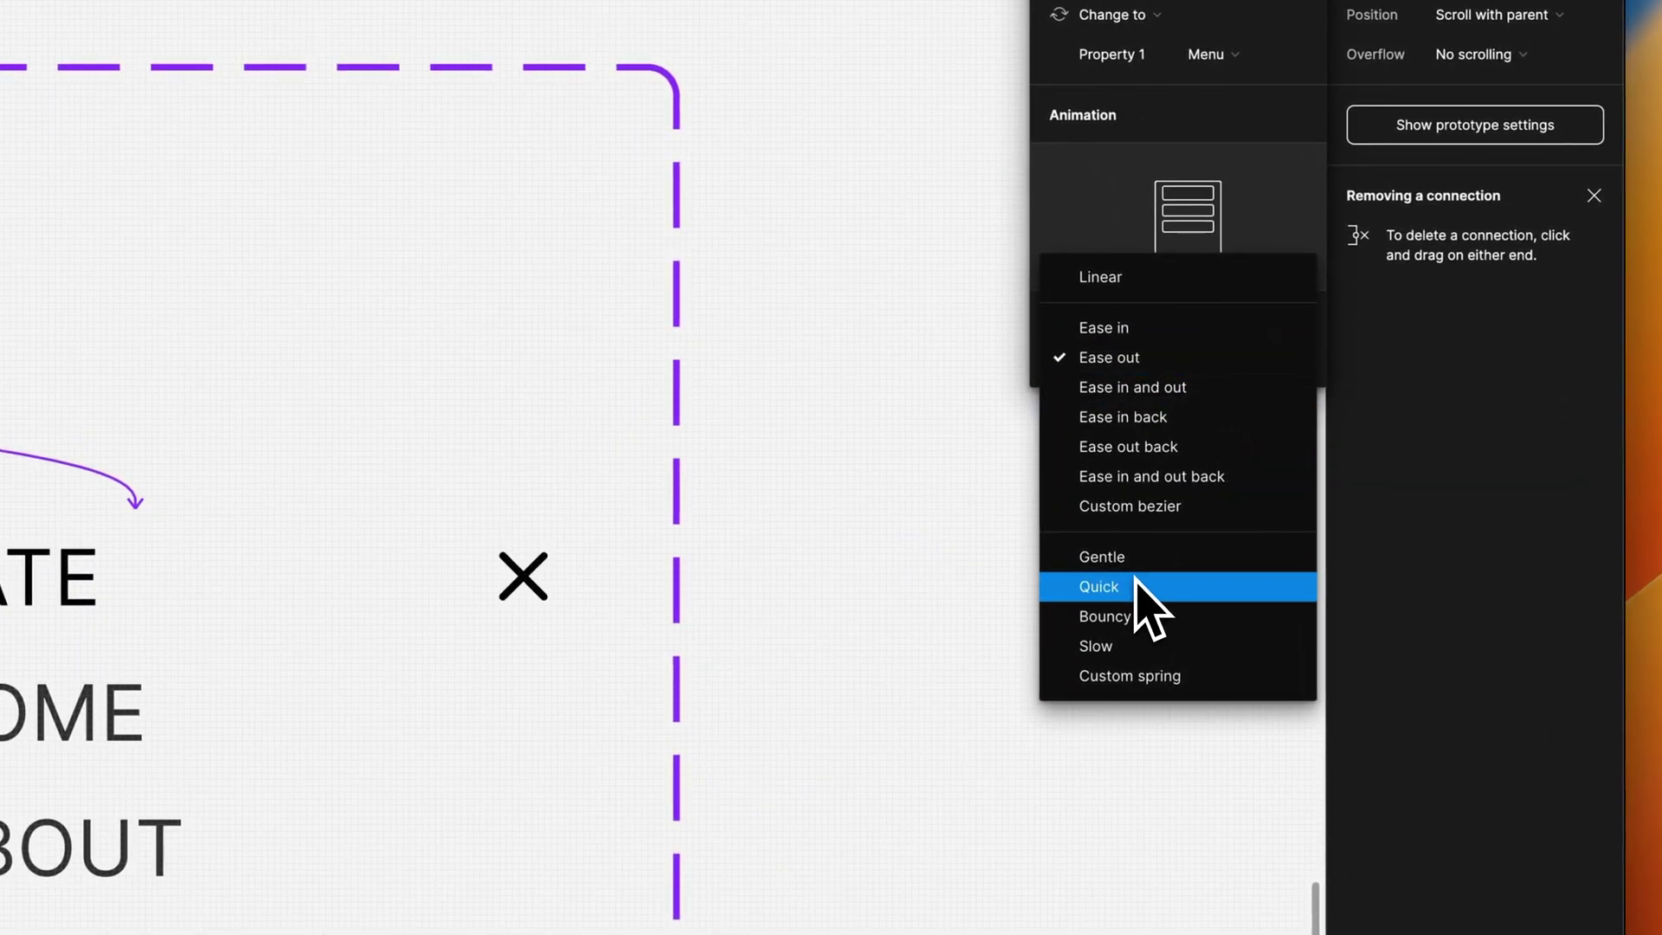
click(1137, 587)
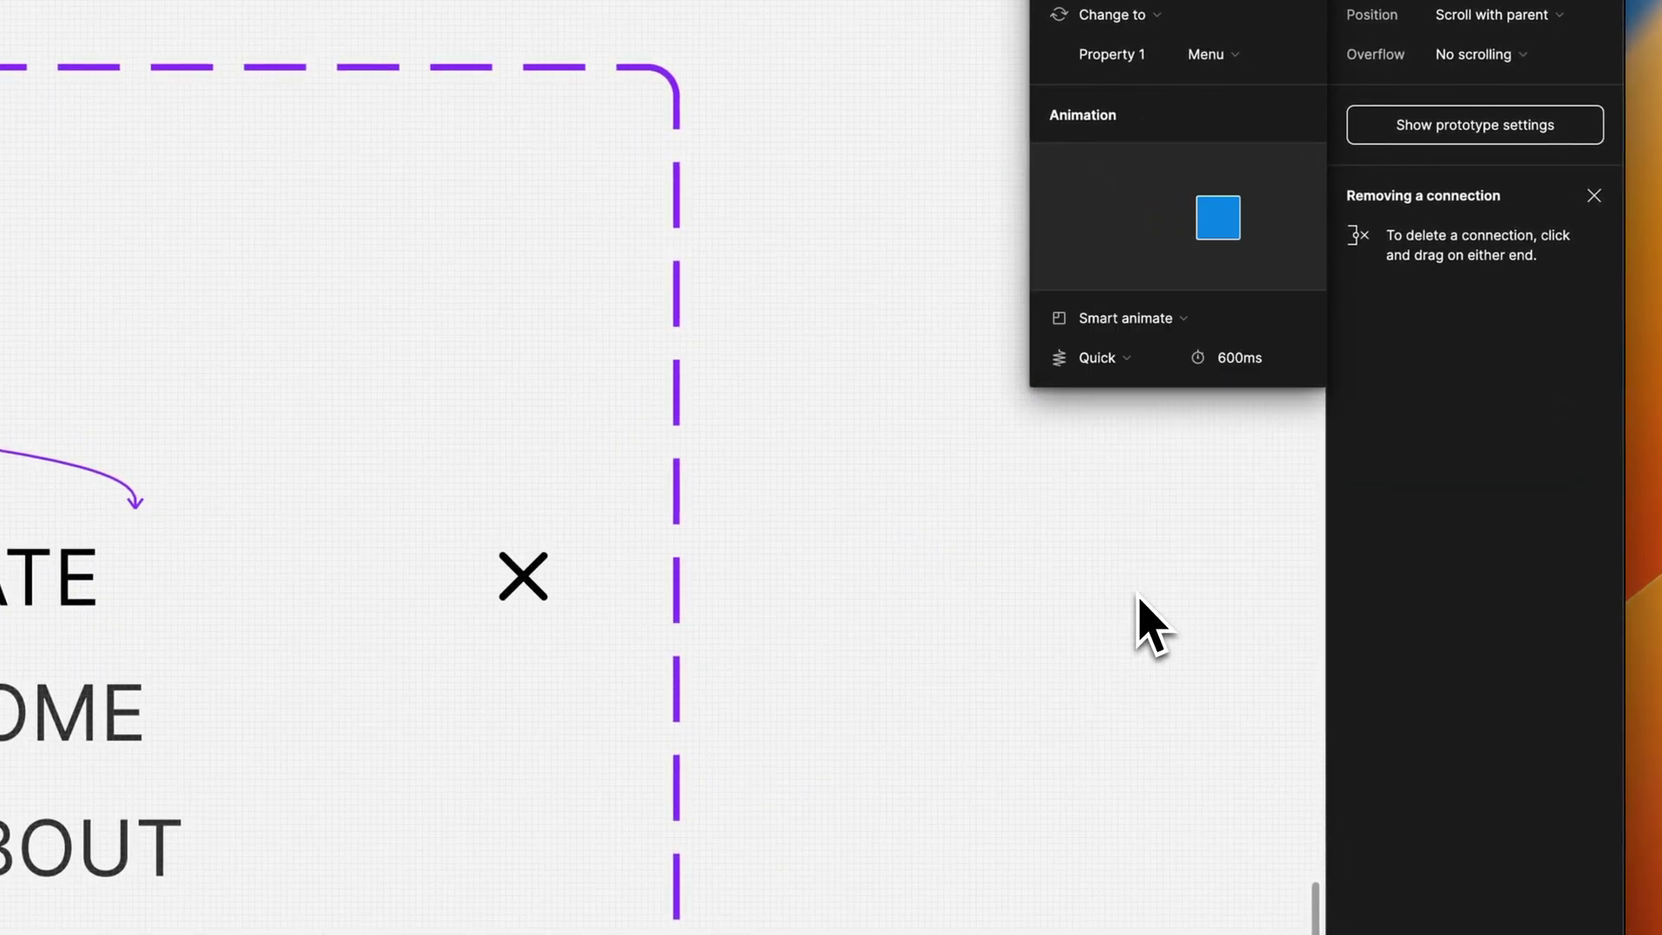
click(1131, 355)
click(1138, 391)
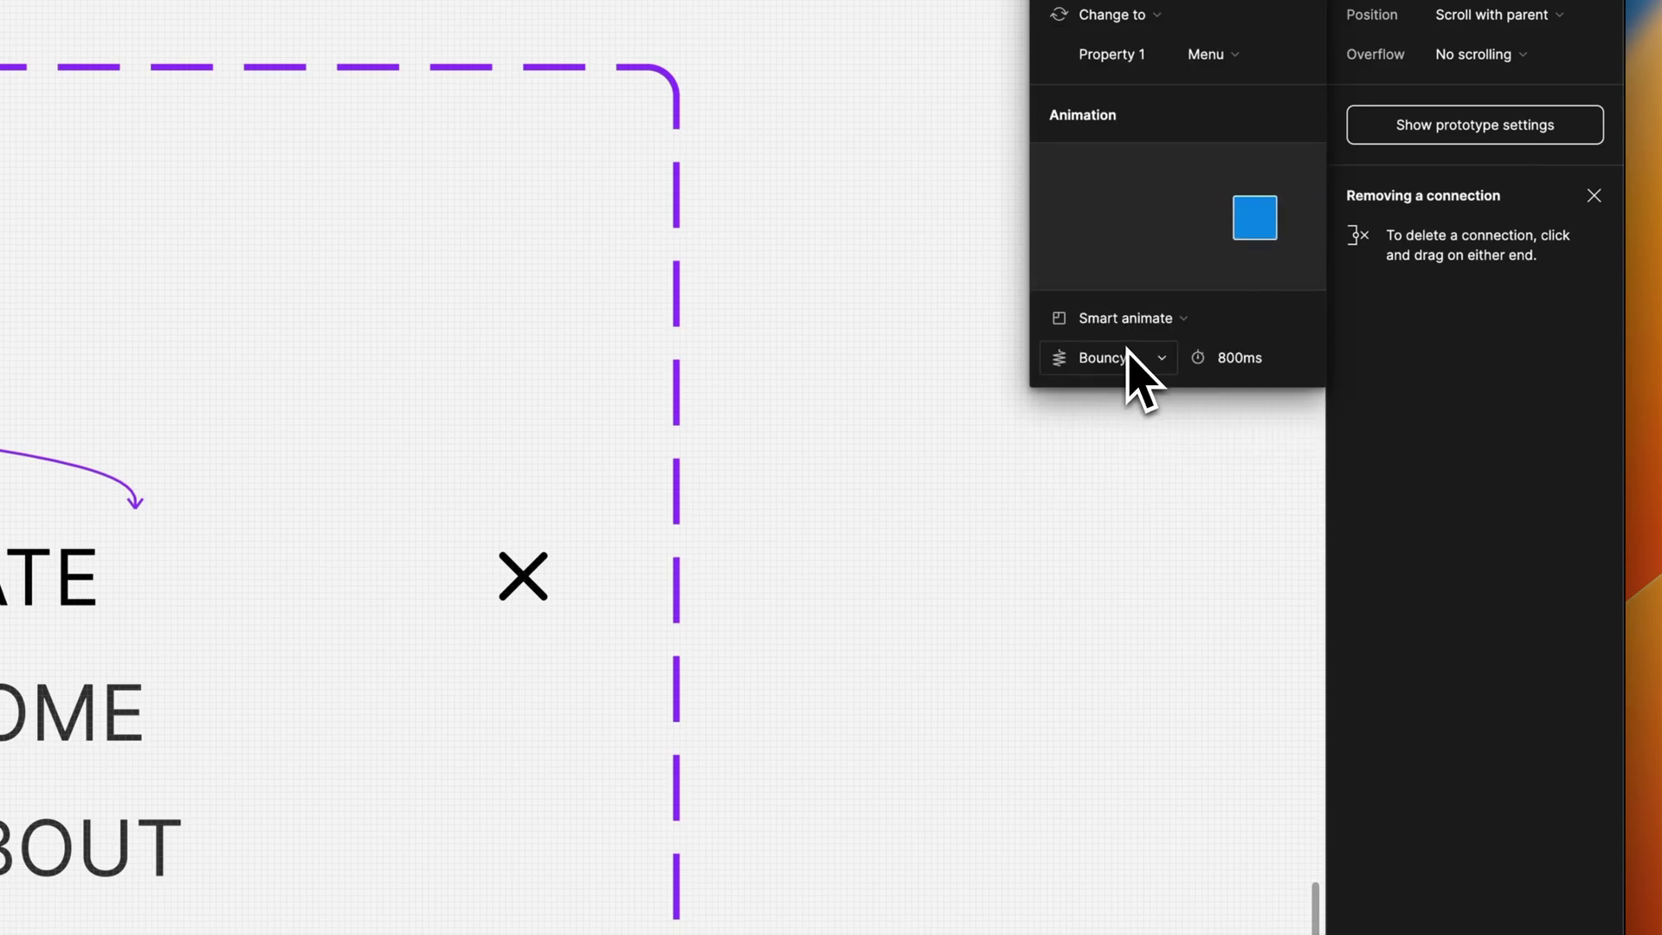
click(1228, 367)
text(500)
key(Return)
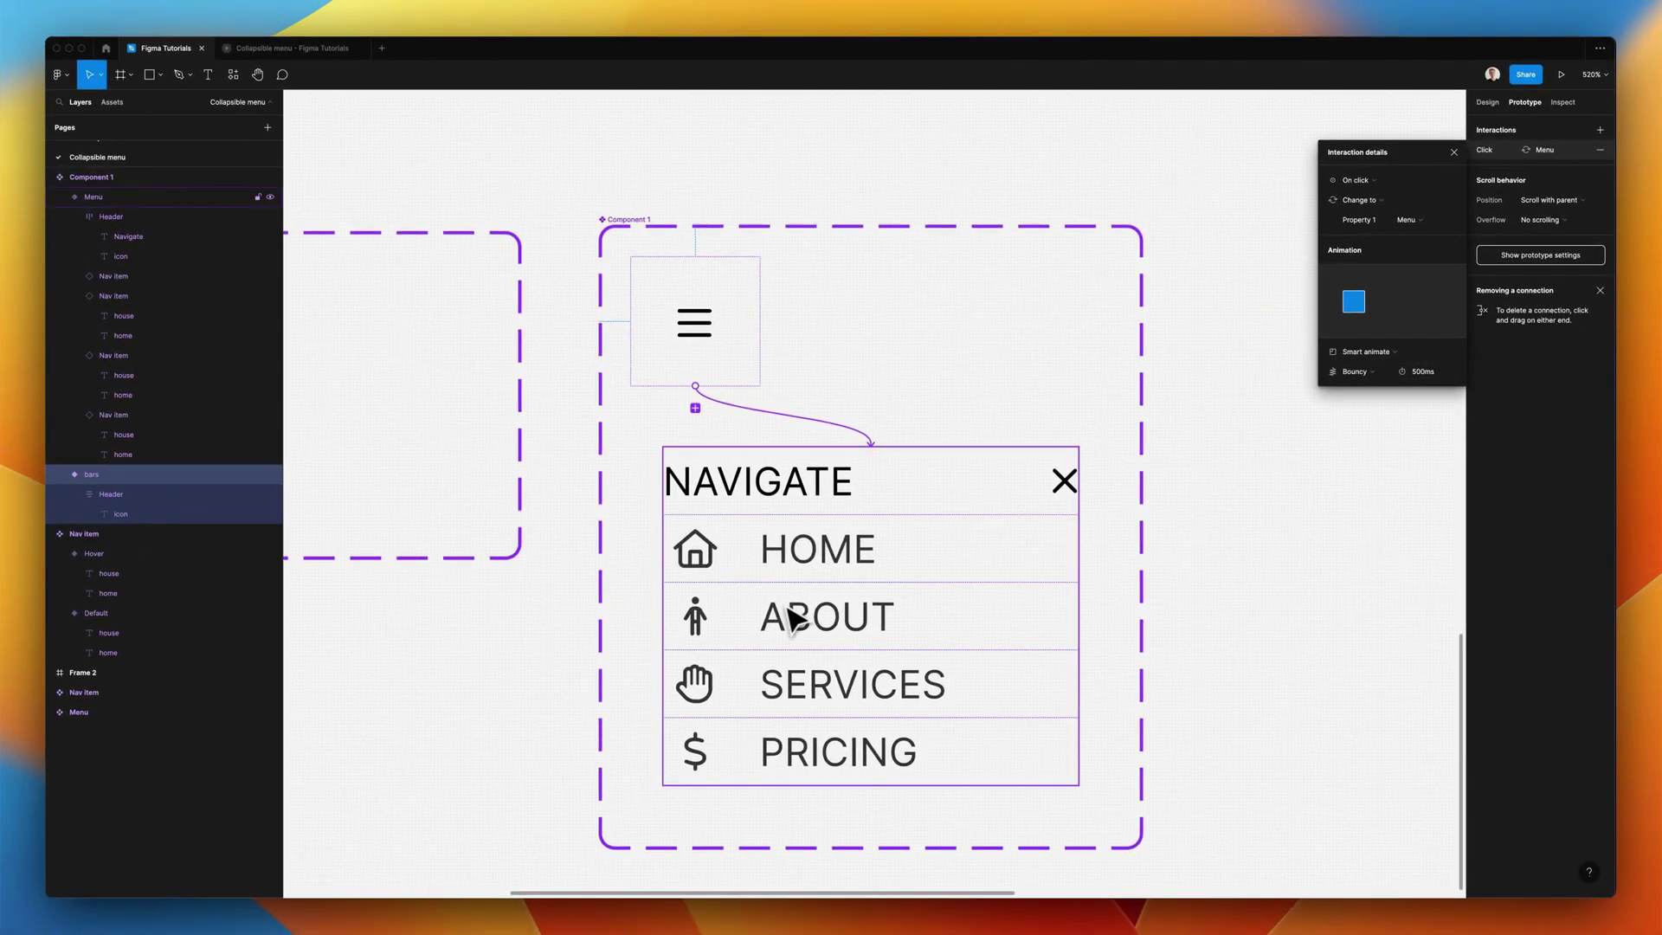
- Link the X close icon On click, Change to the bars variant
double_click(1070, 488)
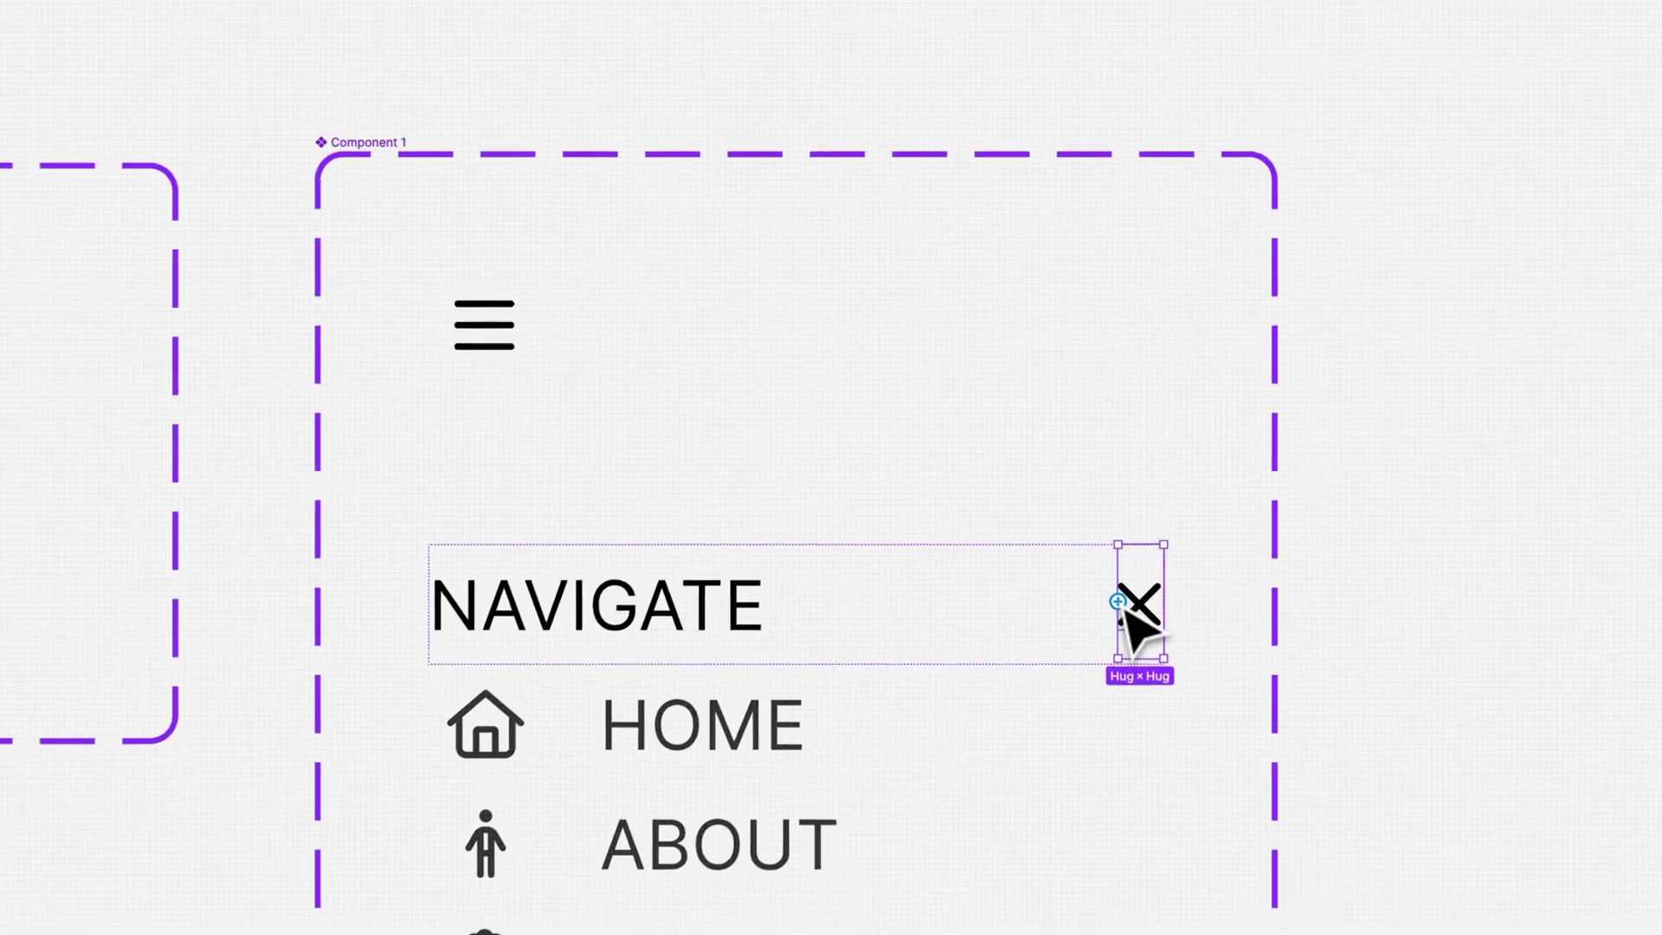
drag(1118, 602, 493, 372)
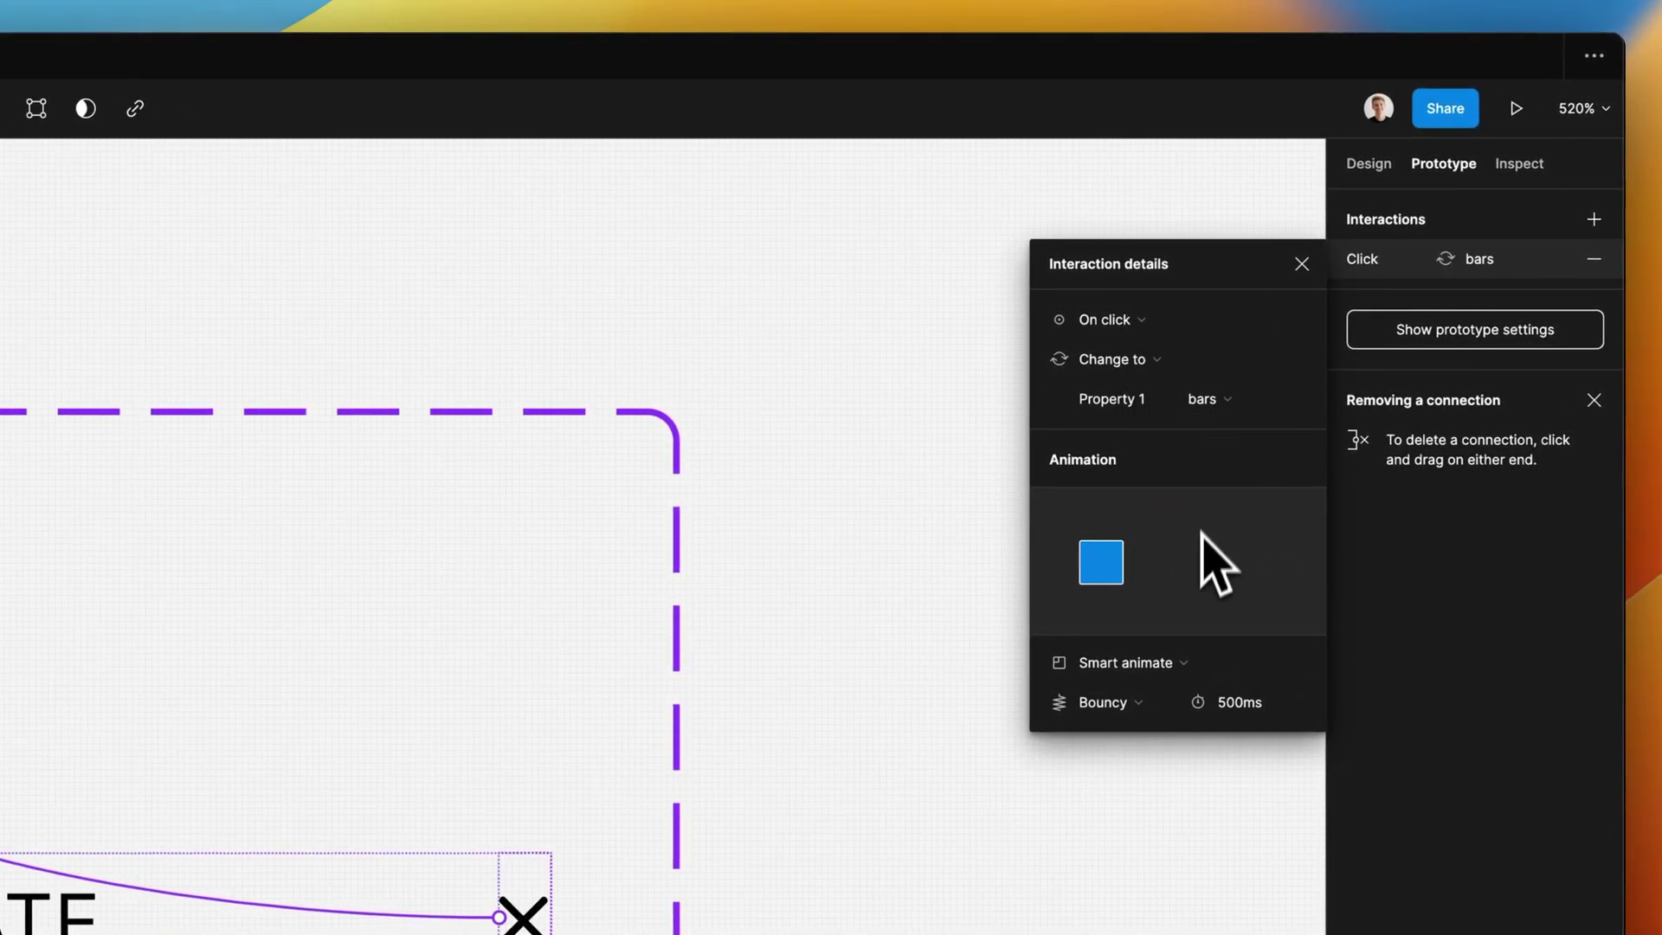
click(1301, 263)
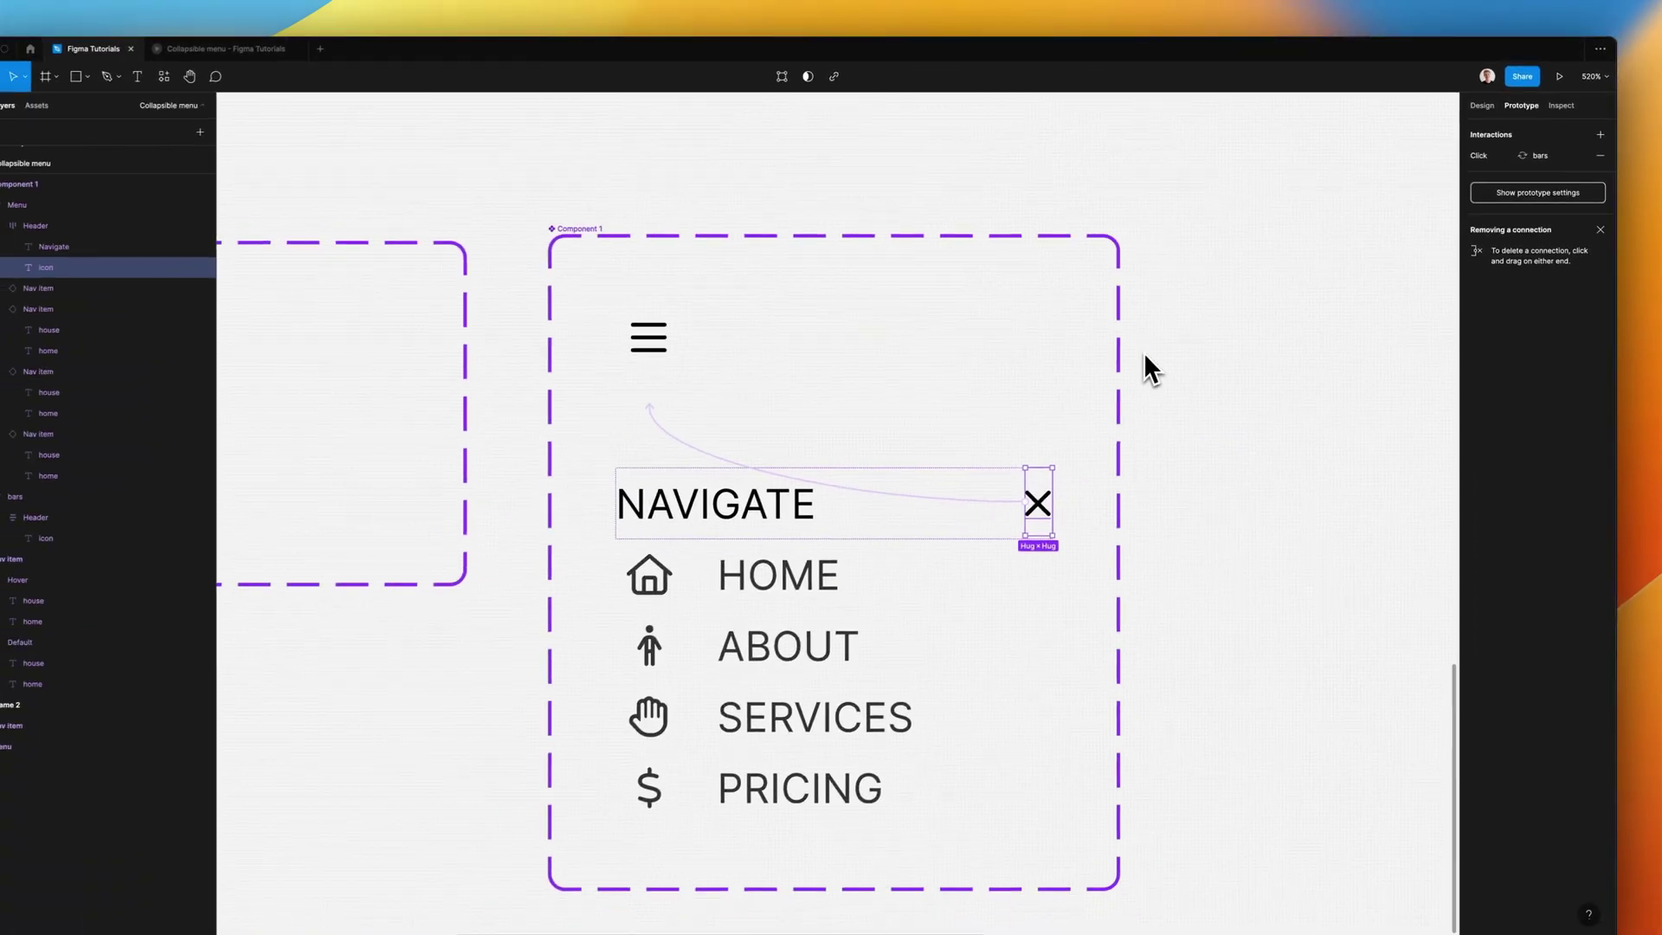
click(717, 364)
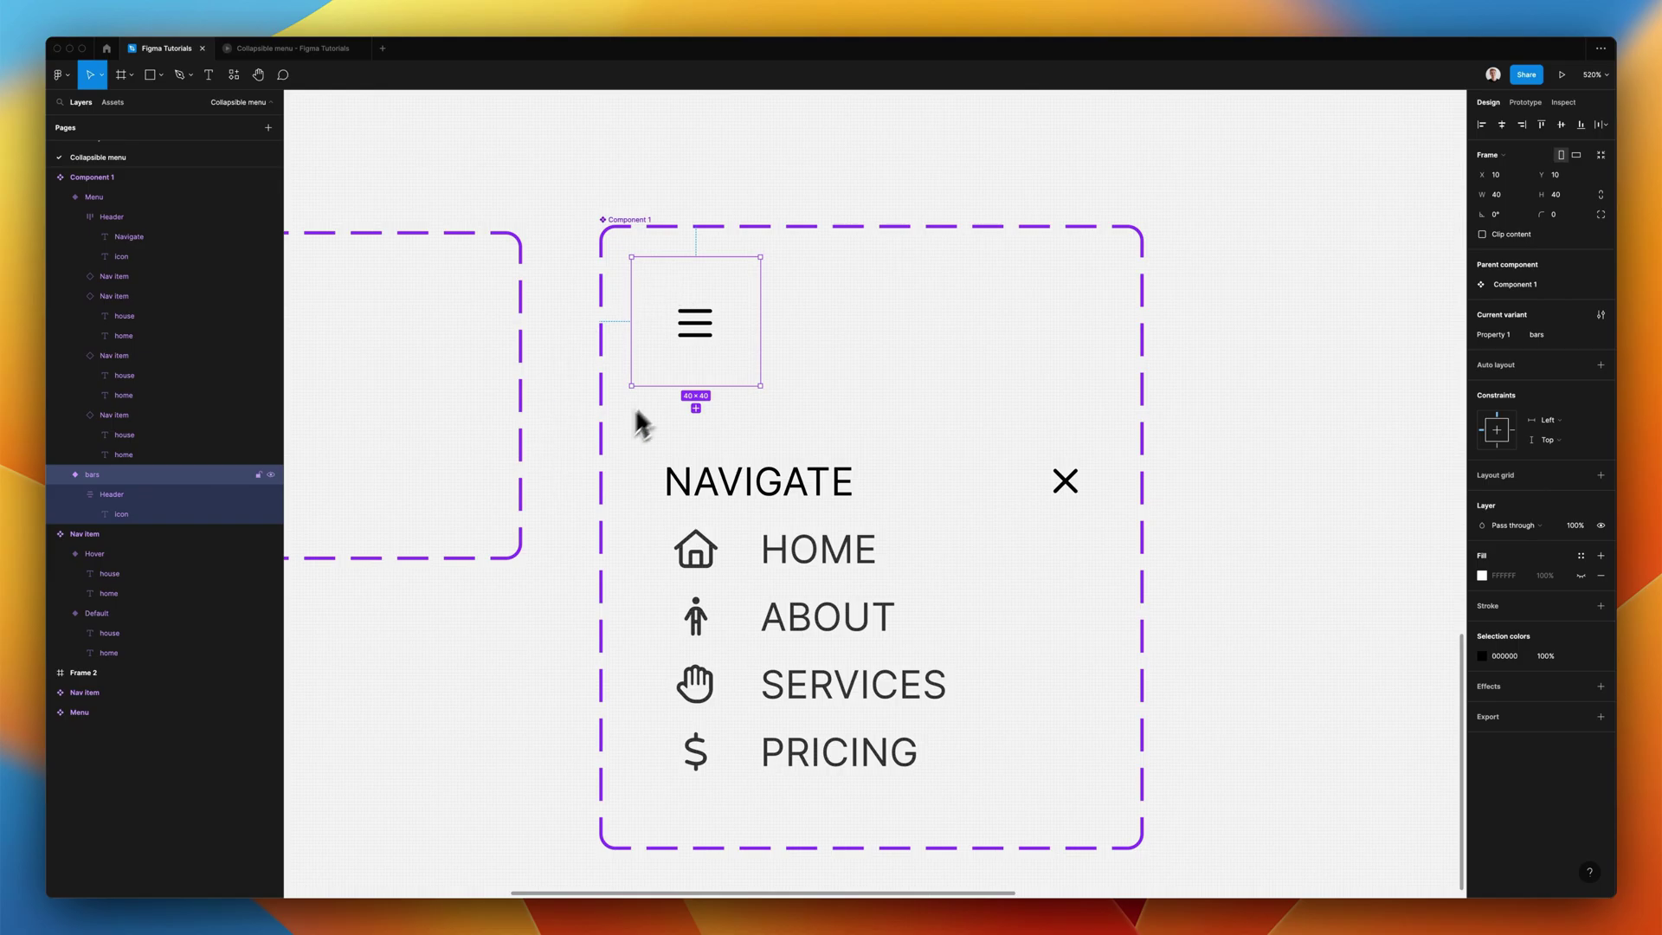
- Rename the variants to Collapsed and Expanded, then select Collapsed
click(1558, 334)
click(1563, 355)
click(1565, 355)
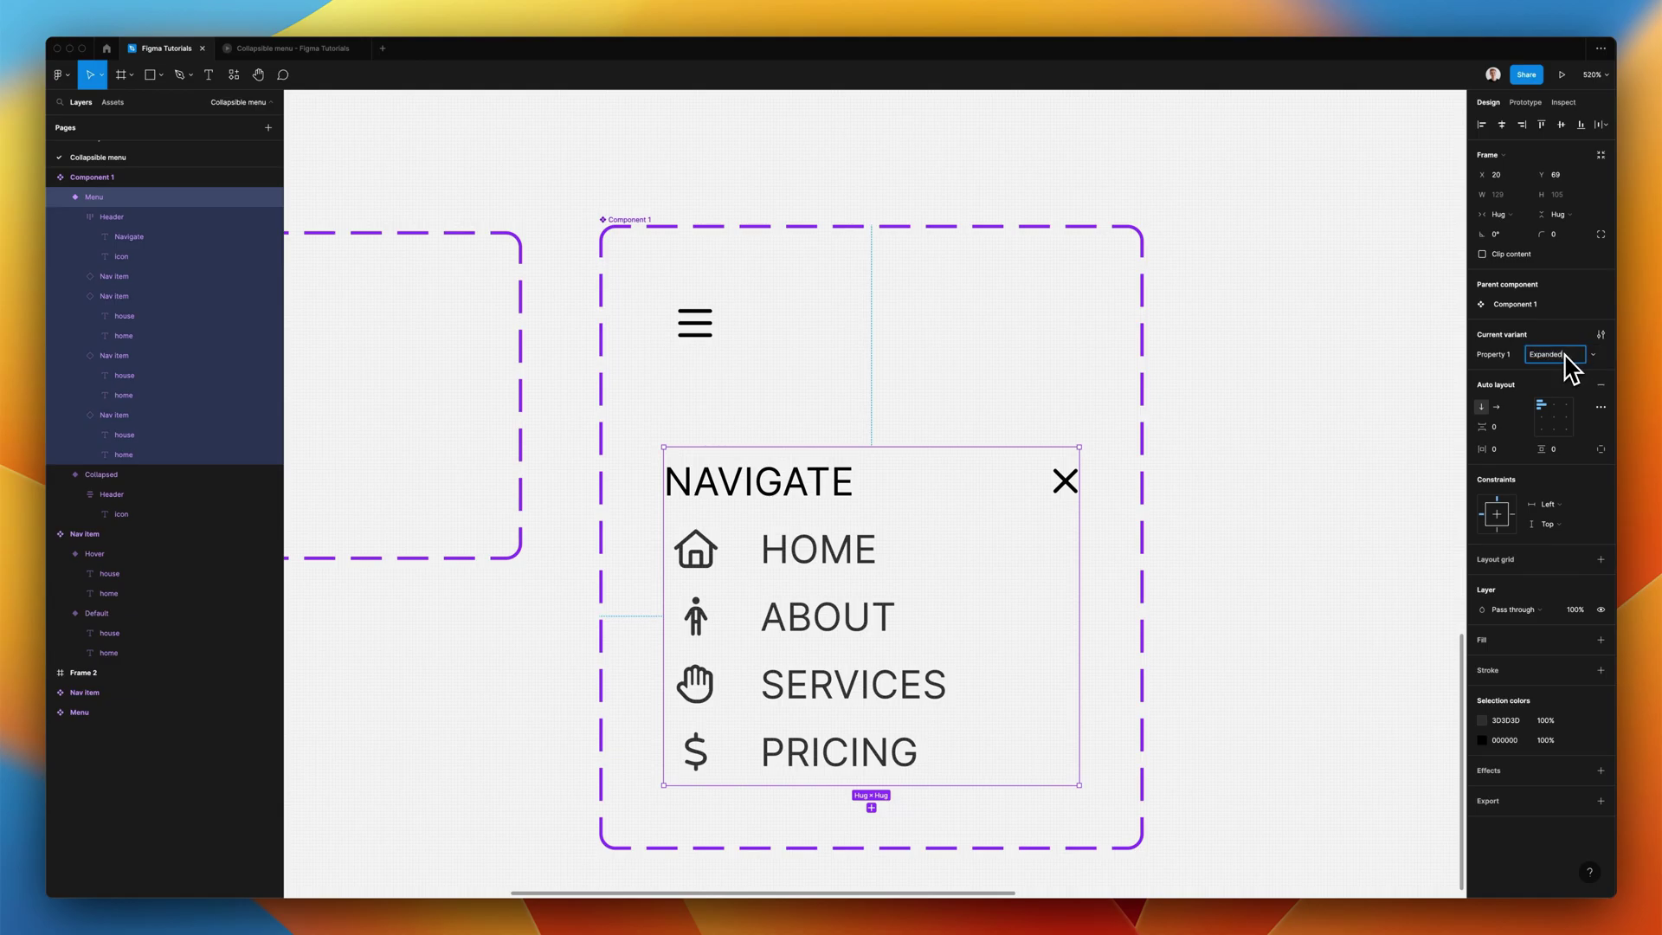
click(1223, 633)
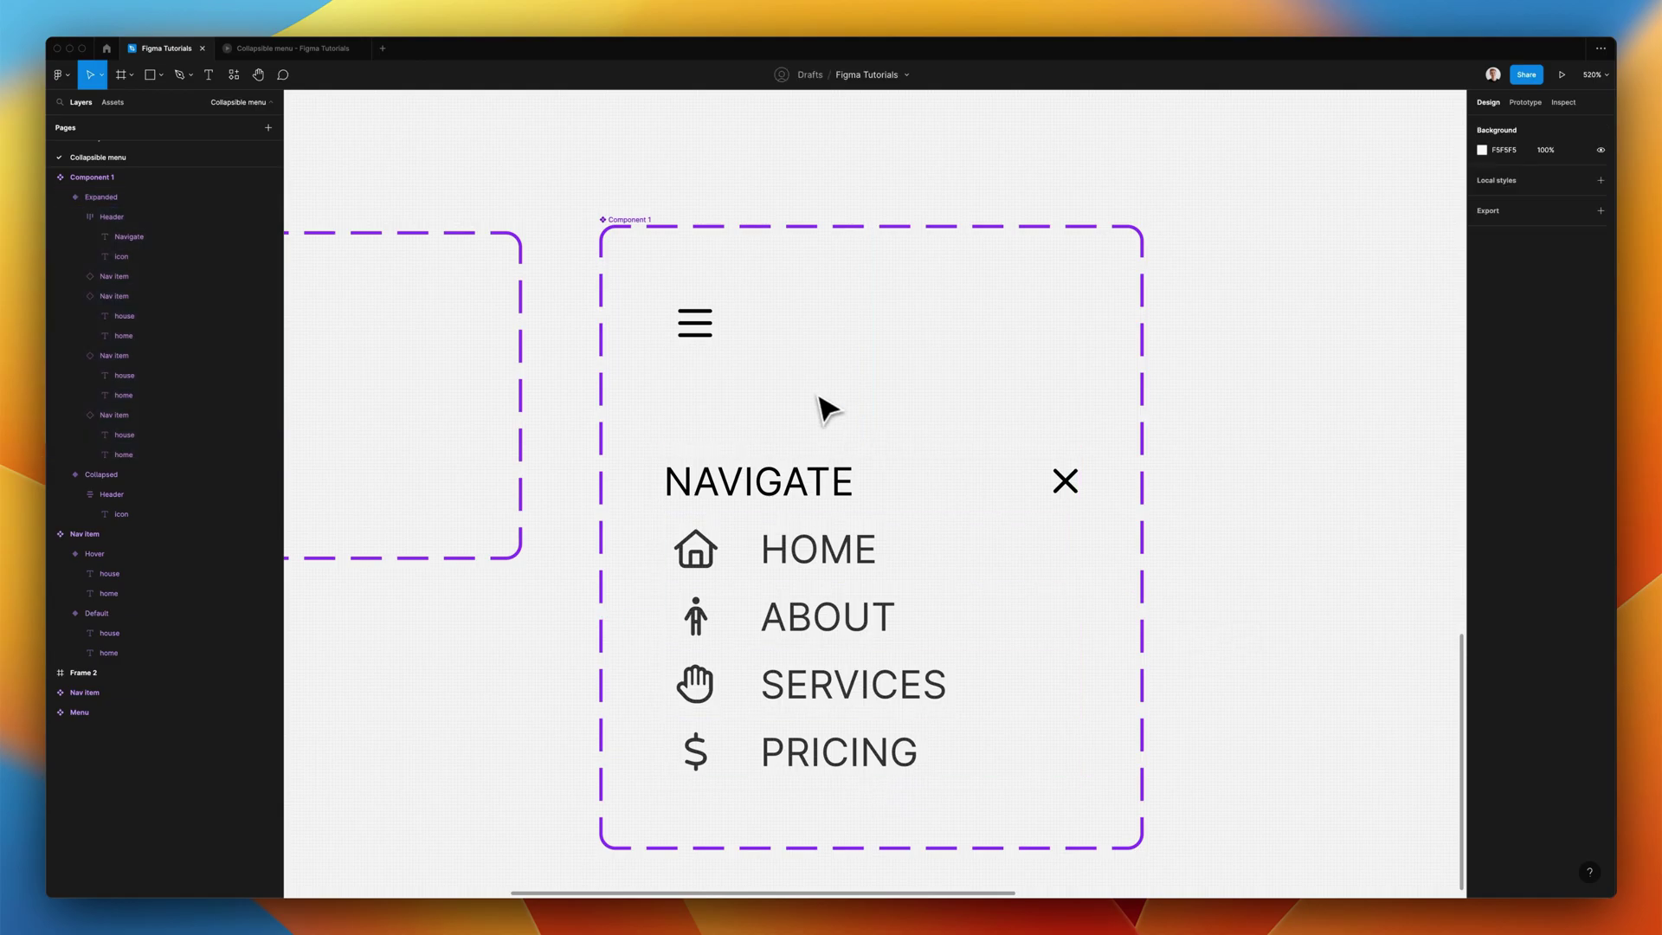
click(715, 339)
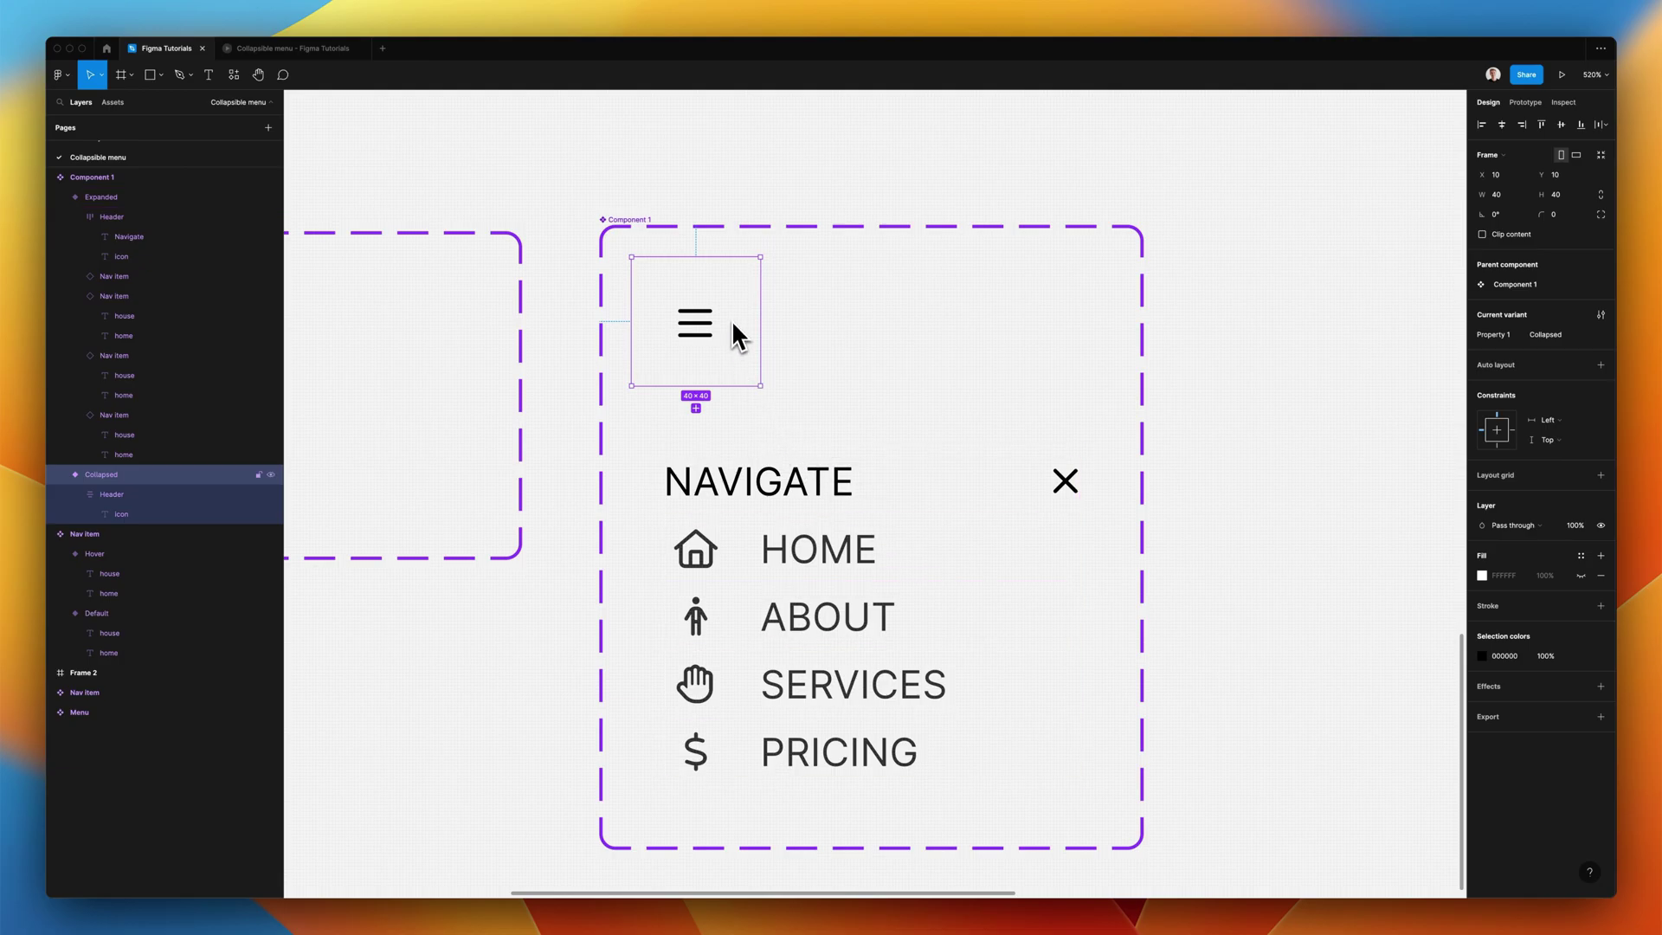
- Draw a new white Frame 3 to the right of Component 1
click(861, 394)
scroll(861, 393, down, 3)
scroll(864, 394, right, 2)
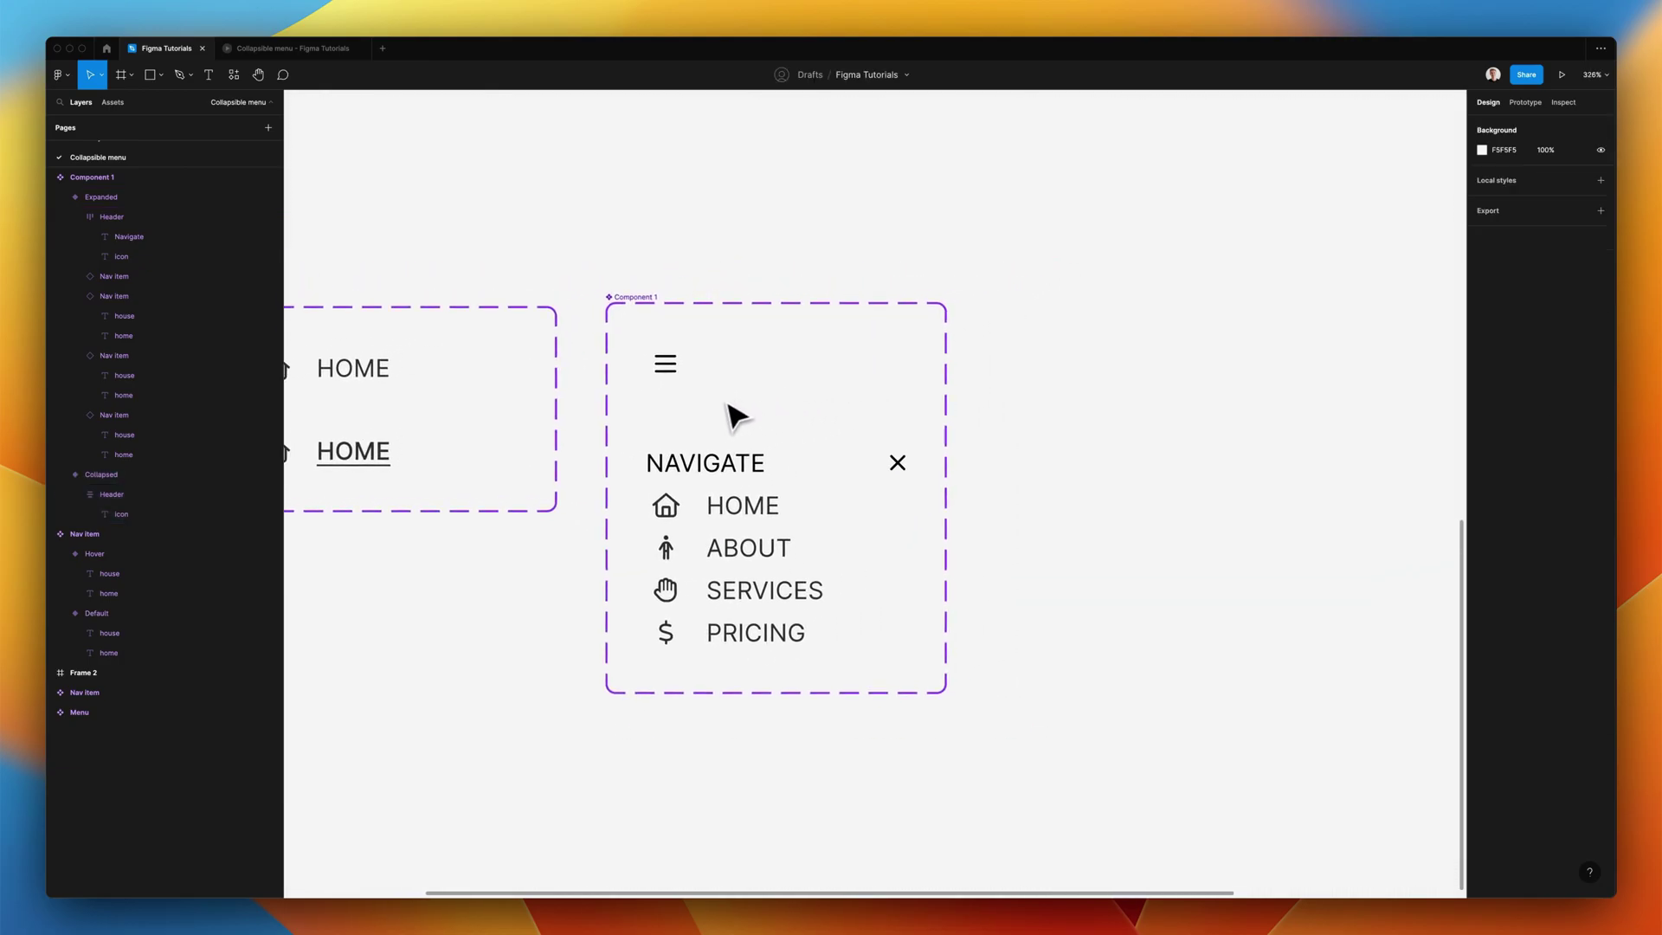
scroll(679, 386, right, 3)
key(f)
mouse_move(744, 307)
mouse_down()
mouse_move(1266, 748)
mouse_move(1385, 782)
mouse_up()
click(779, 278)
- Place an instance of the Collapsed hamburger inside Frame 3
click(441, 377)
drag(442, 376, 829, 387)
scroll(857, 386, left, 2)
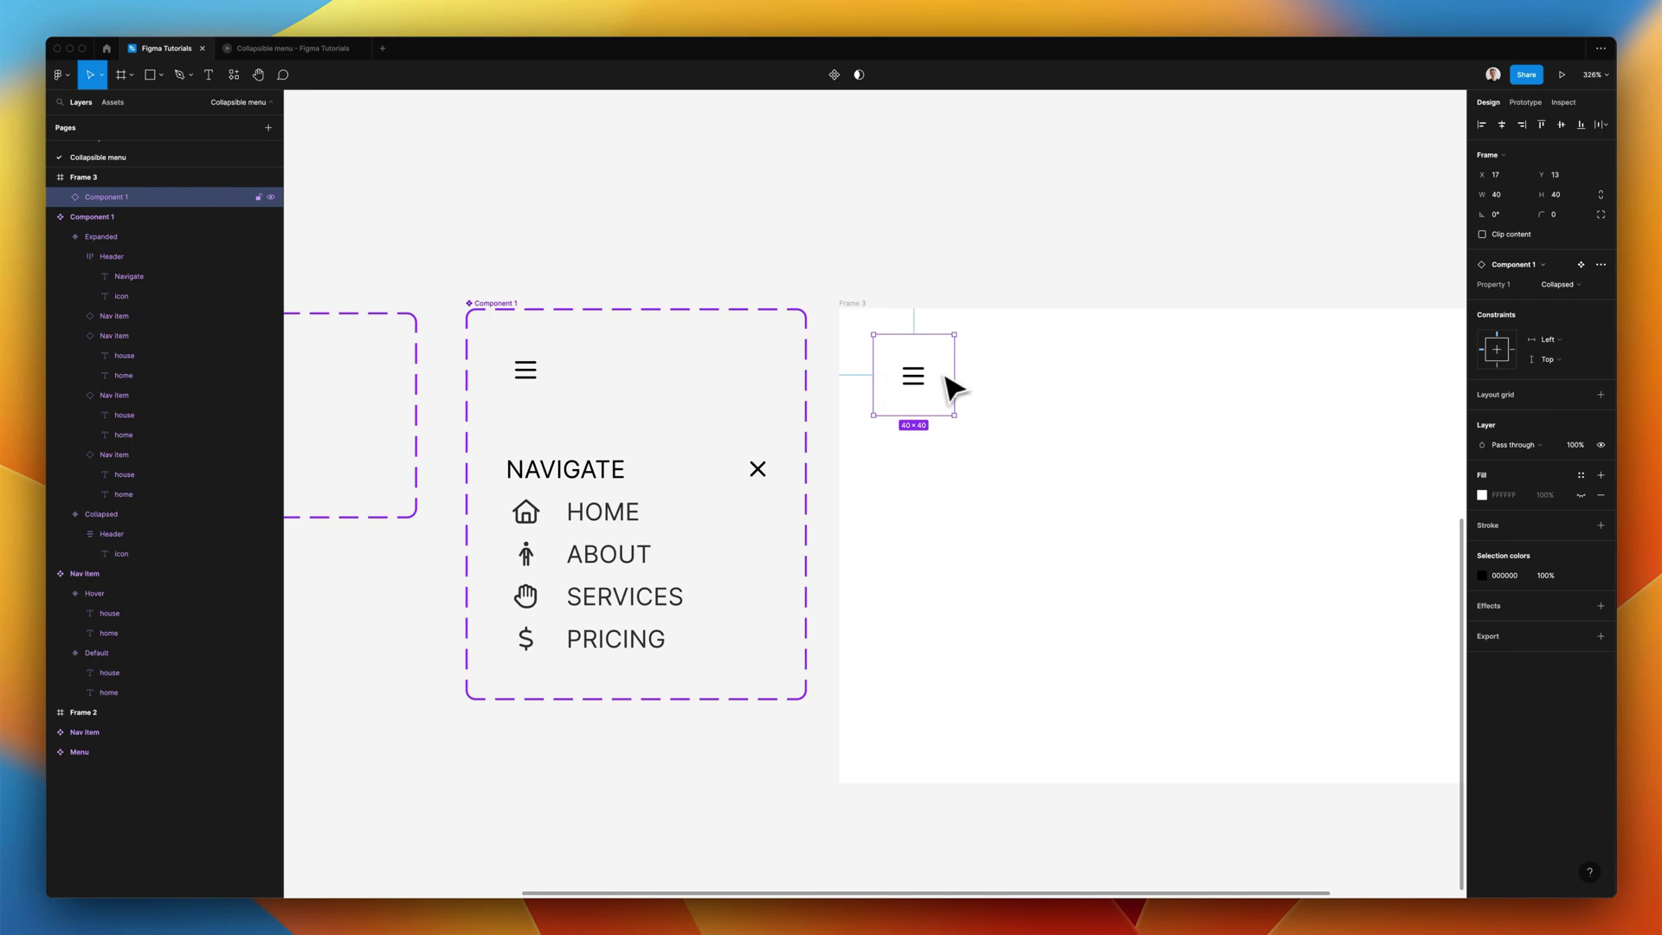
click(671, 386)
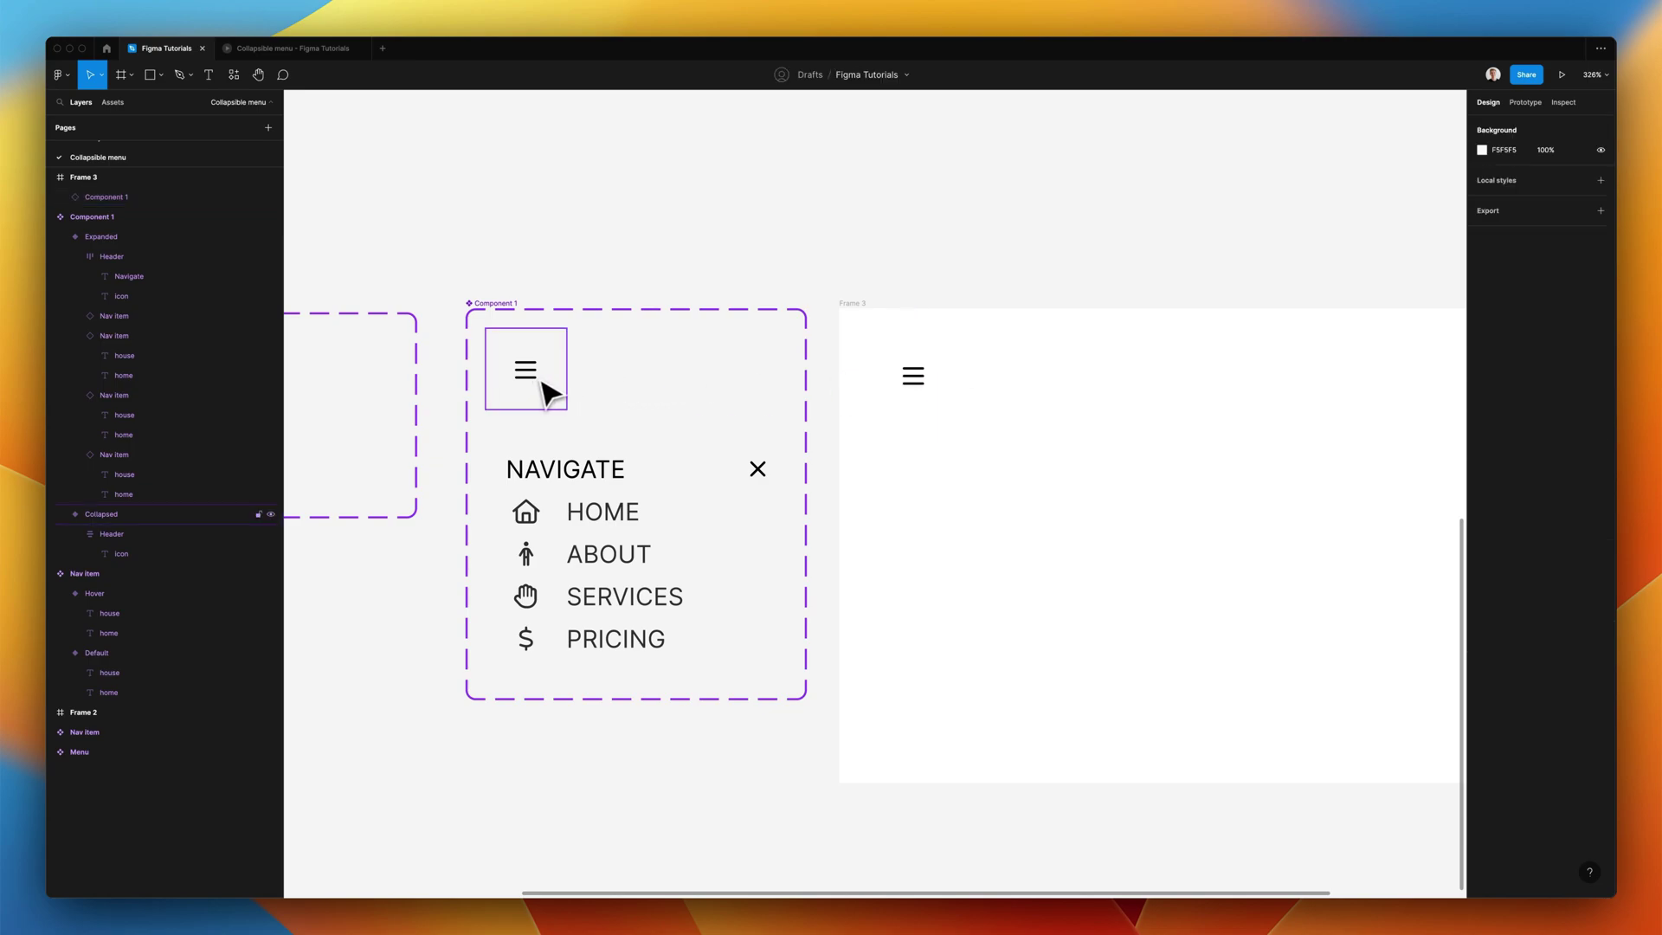
click(911, 378)
scroll(917, 386, right, 2)
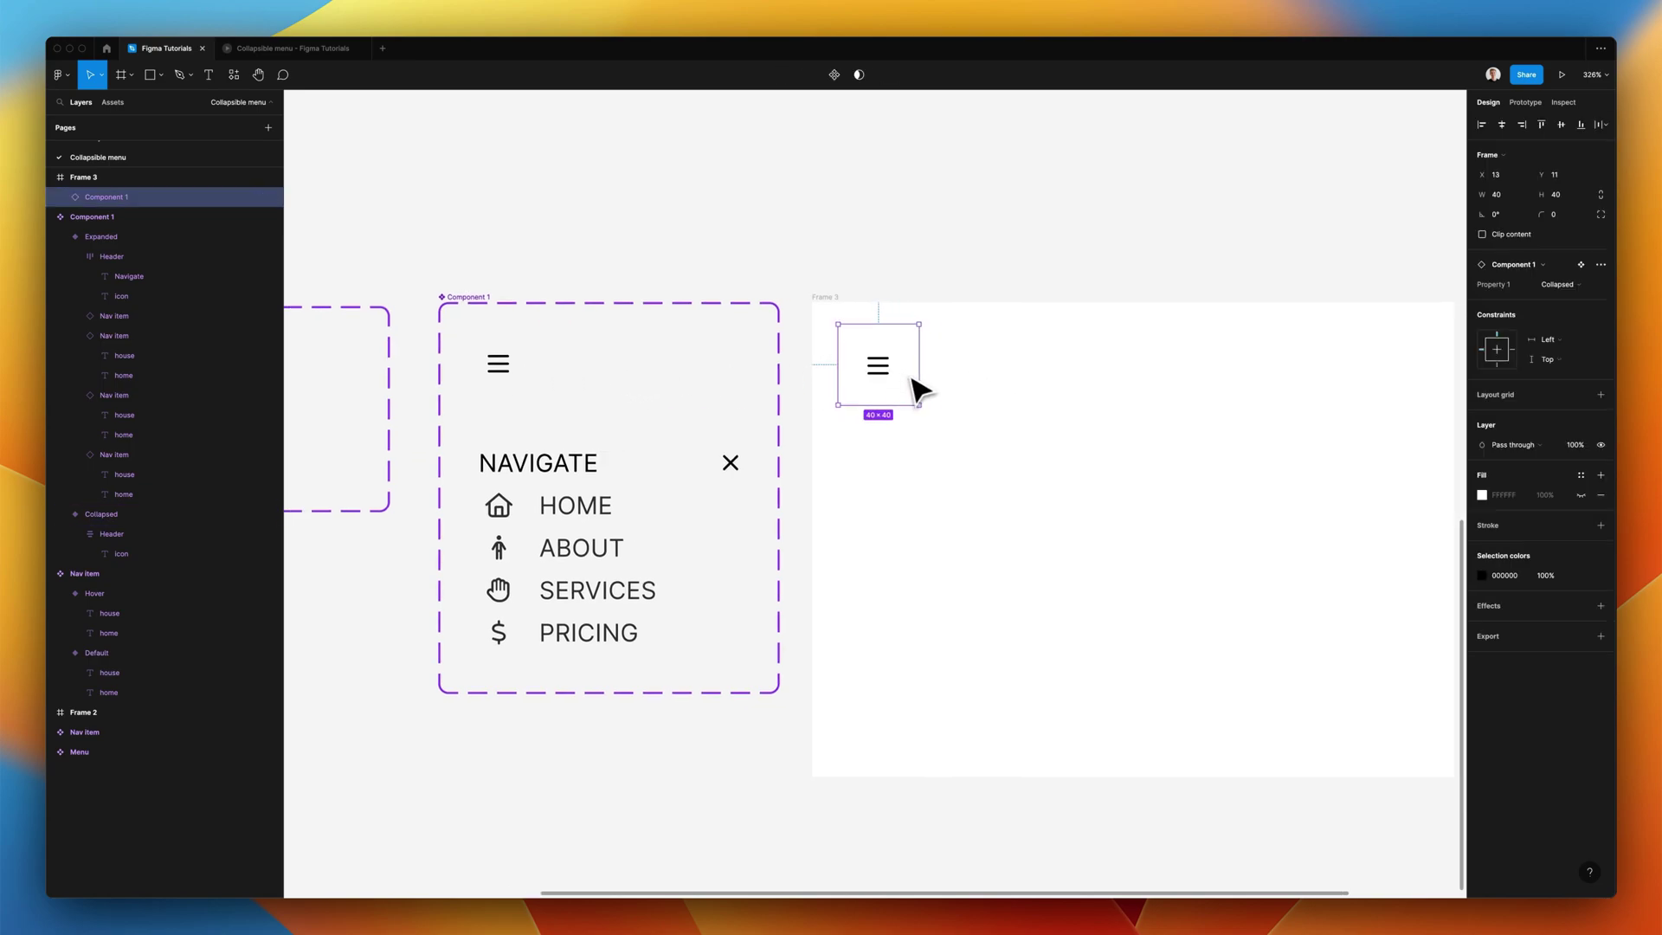
scroll(831, 318, right, 2)
click(752, 304)
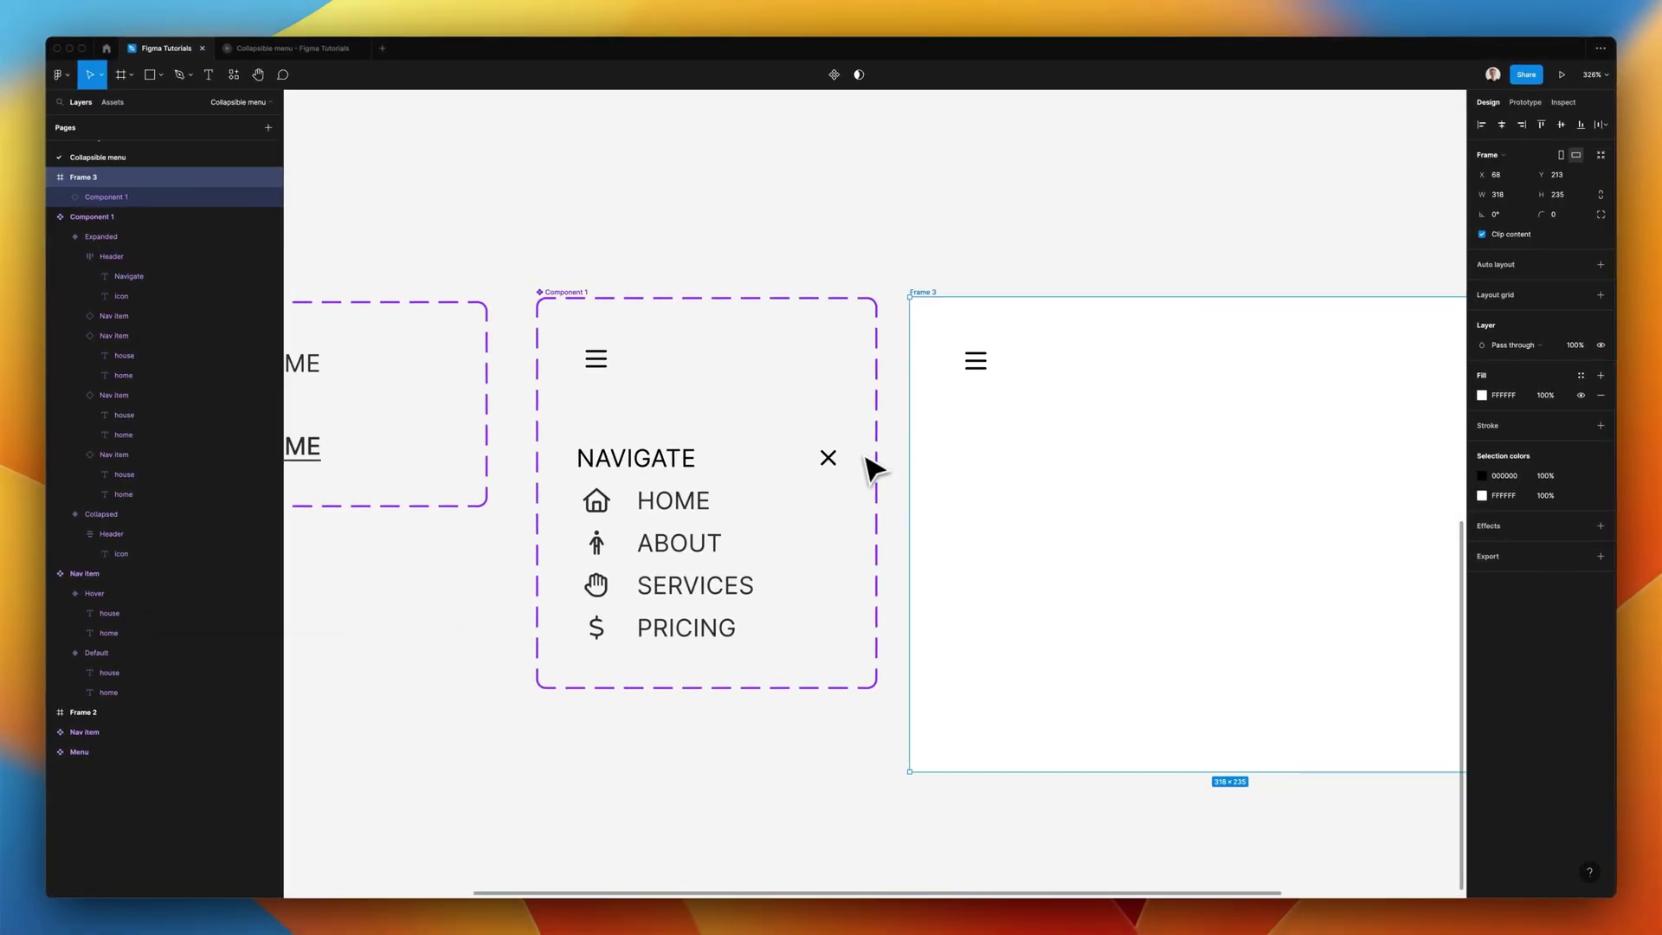
key(shift+e)
- Link the hamburger button to the Expanded variant with Quick smart-animate easing
scroll(735, 434, up, 5)
drag(897, 492, 675, 449)
click(1367, 374)
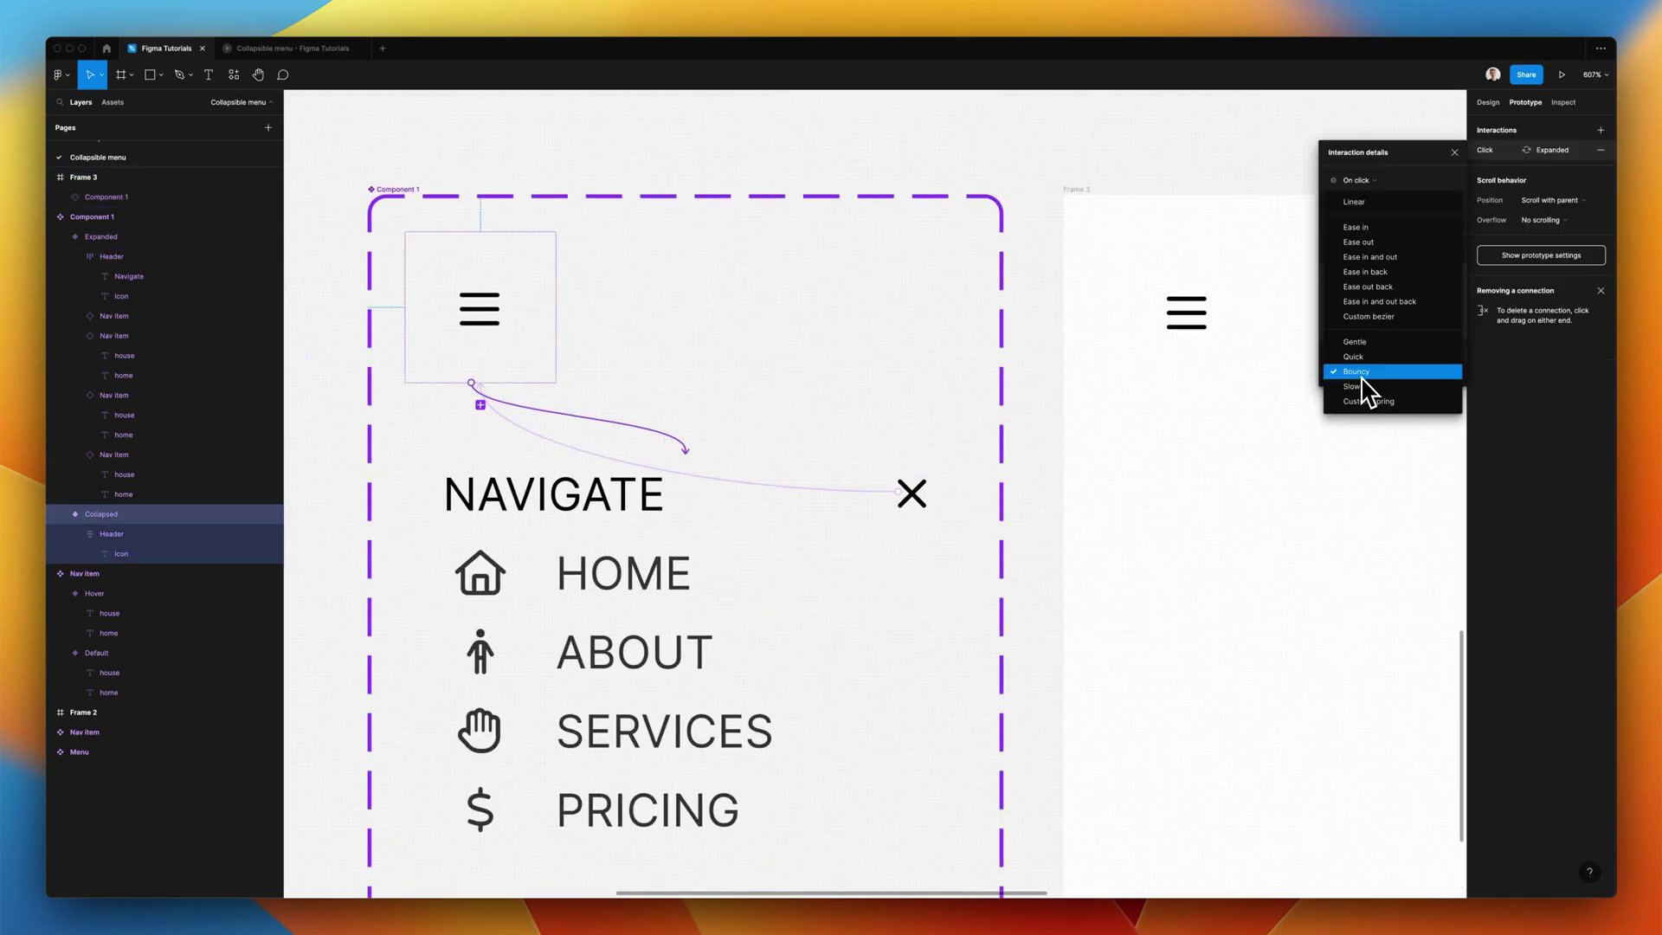
click(1377, 358)
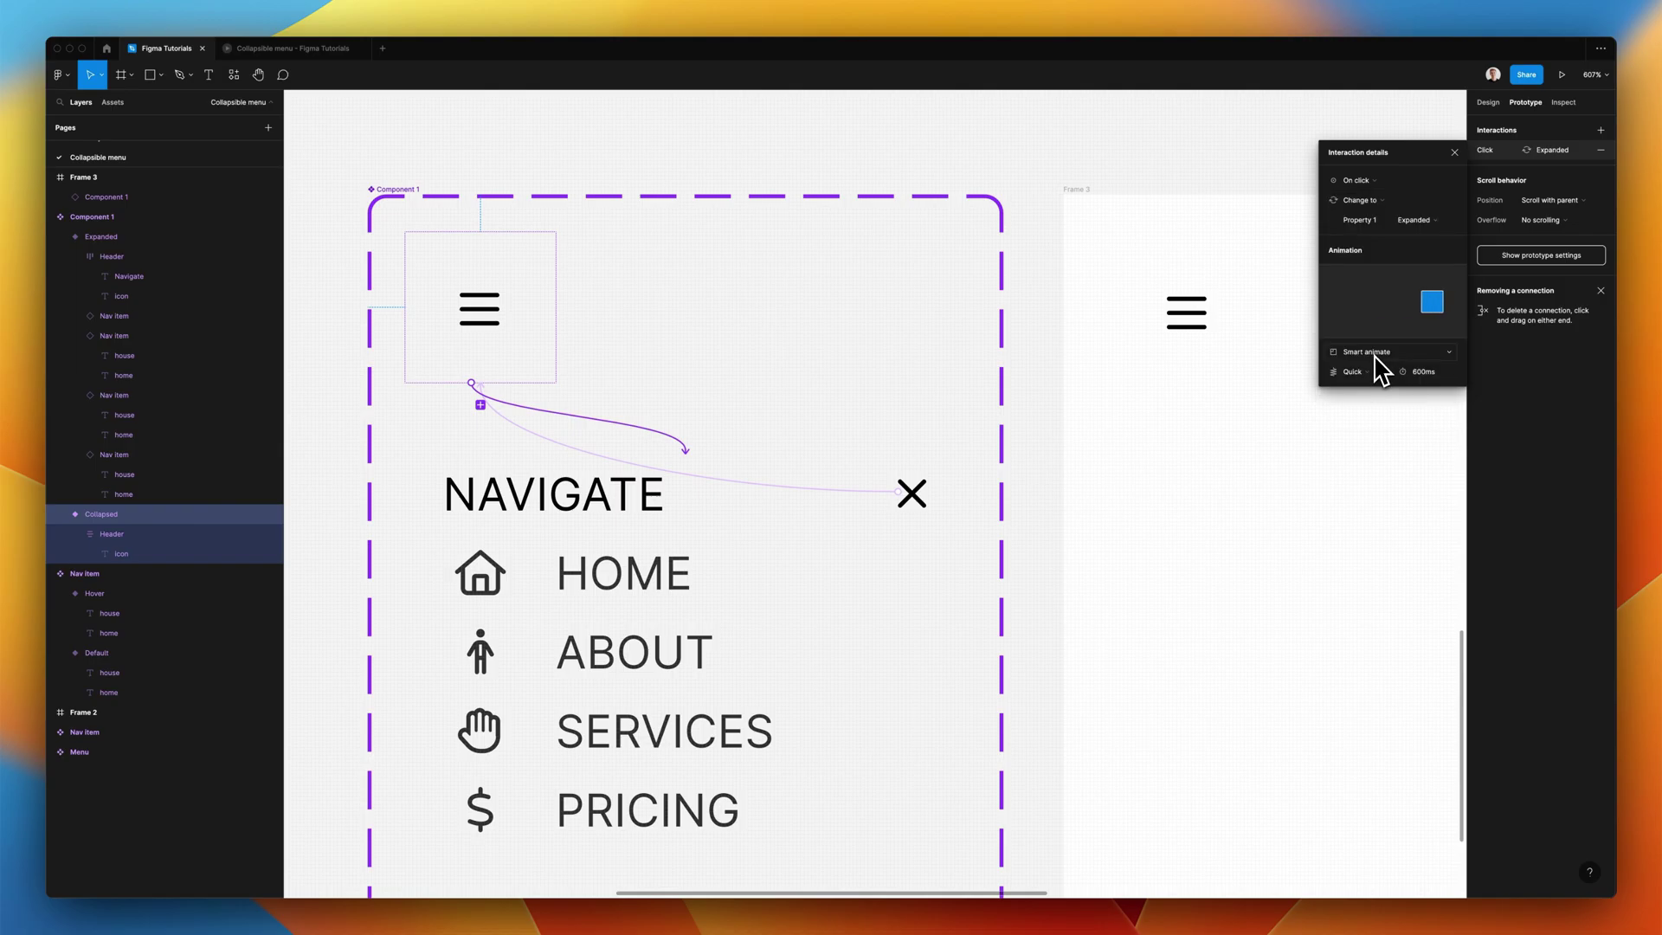
- Set the X's smart-animate transition back to Collapsed to Gentle easing
click(578, 454)
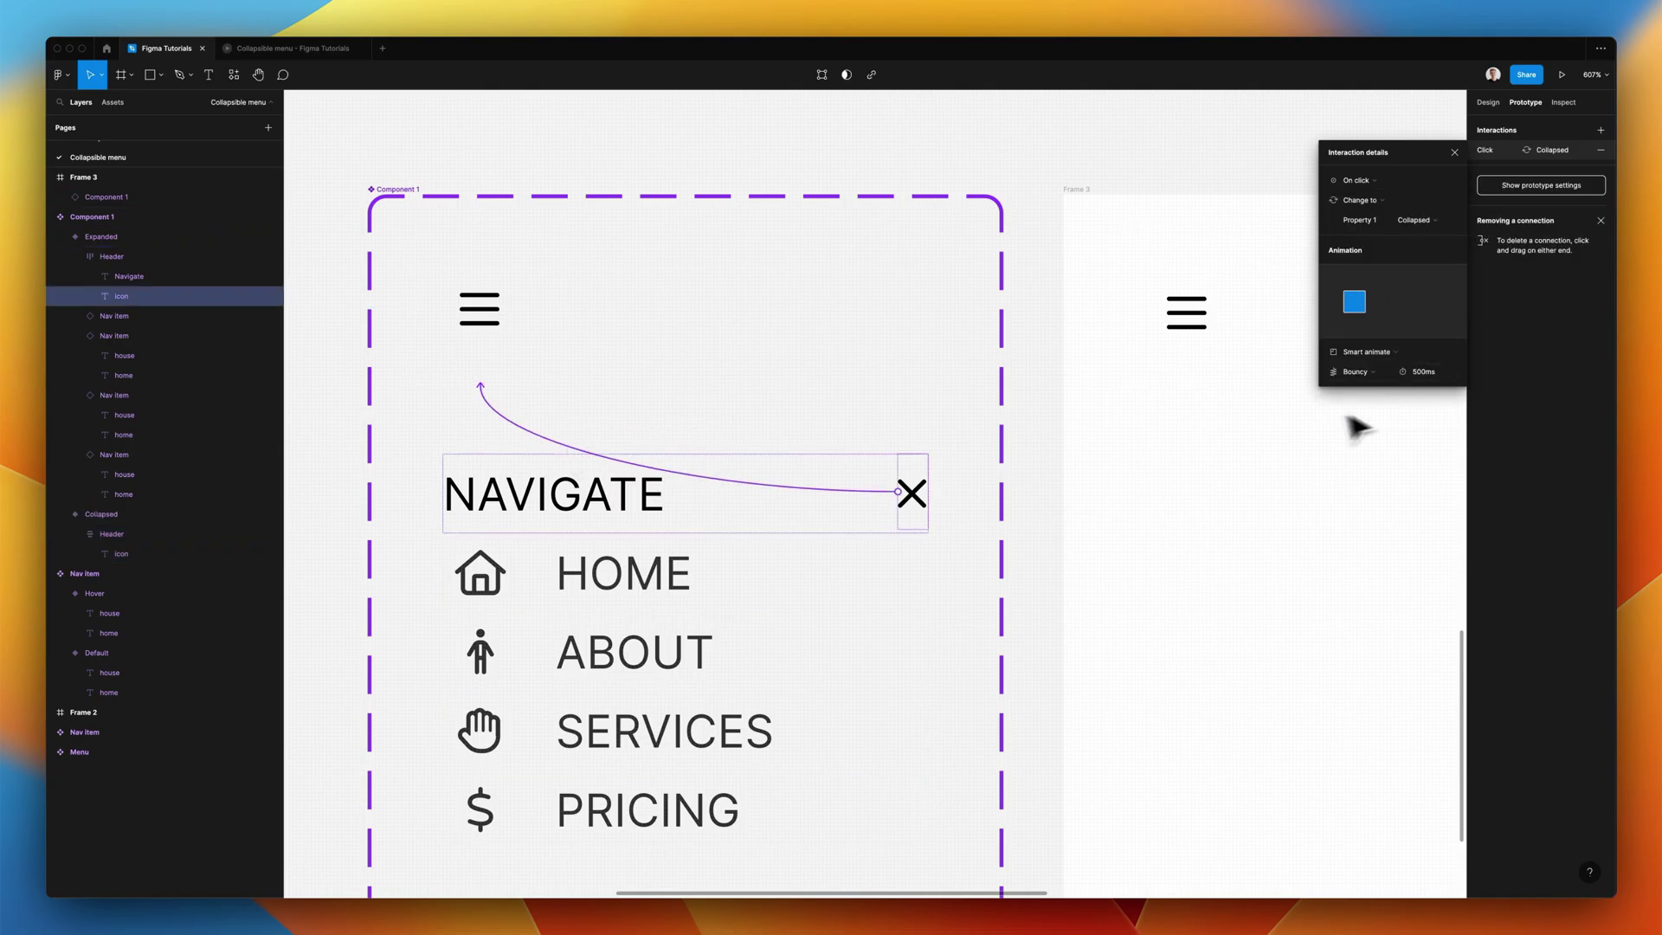
click(1369, 372)
click(1372, 343)
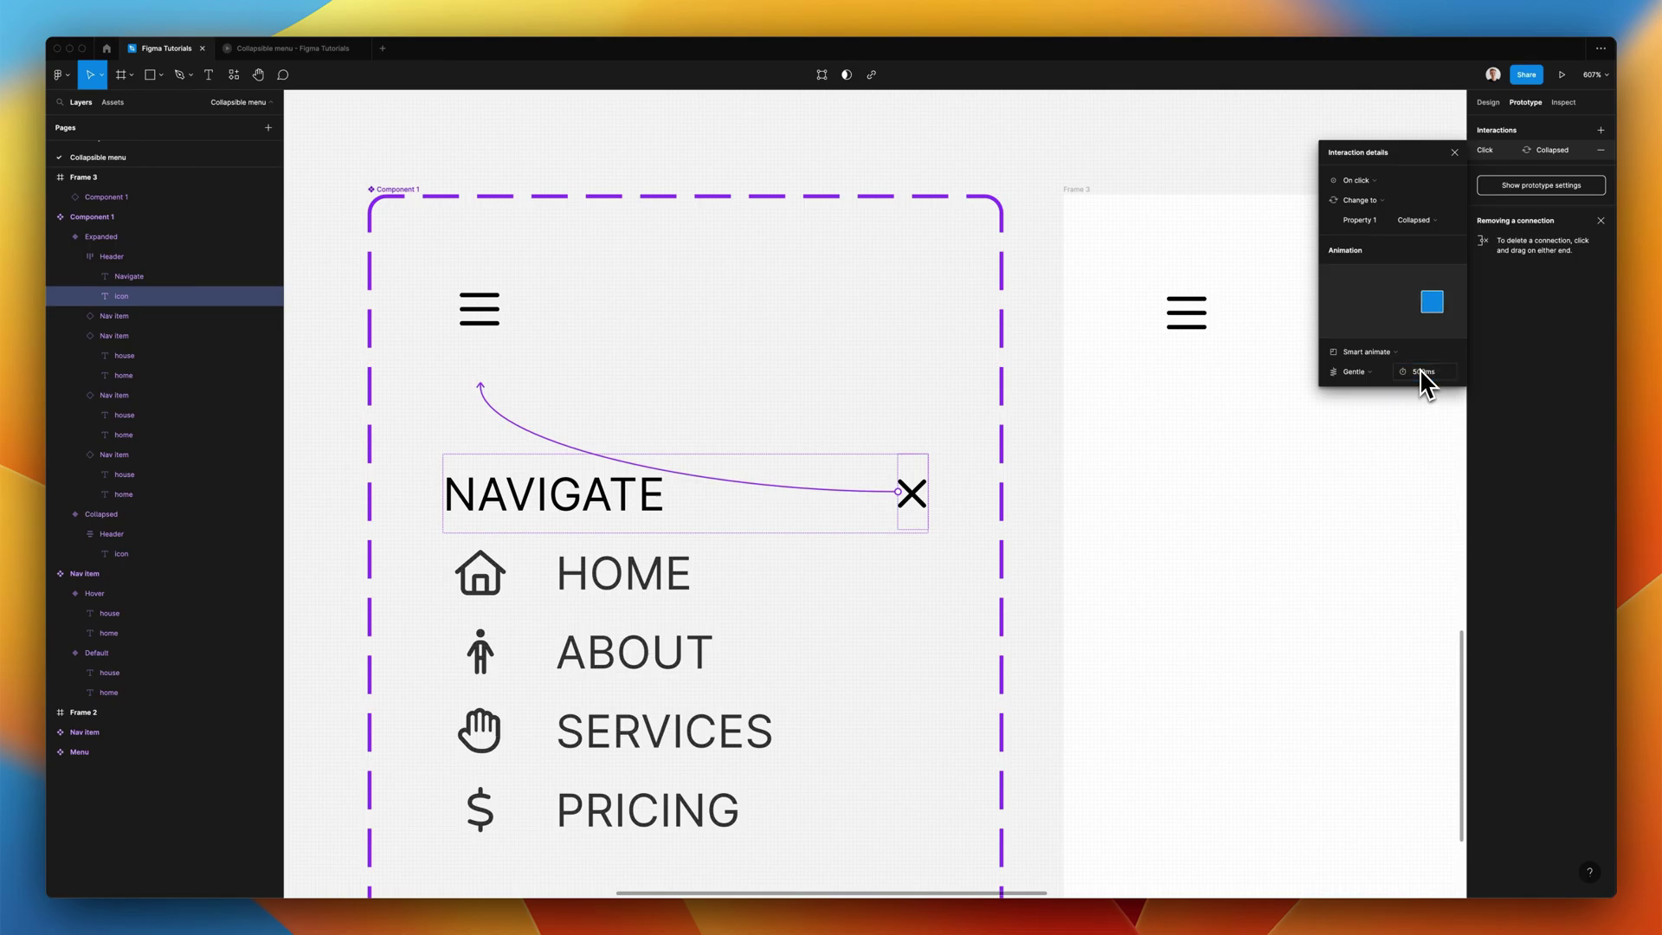
key(Escape)
scroll(1113, 426, down, 5)
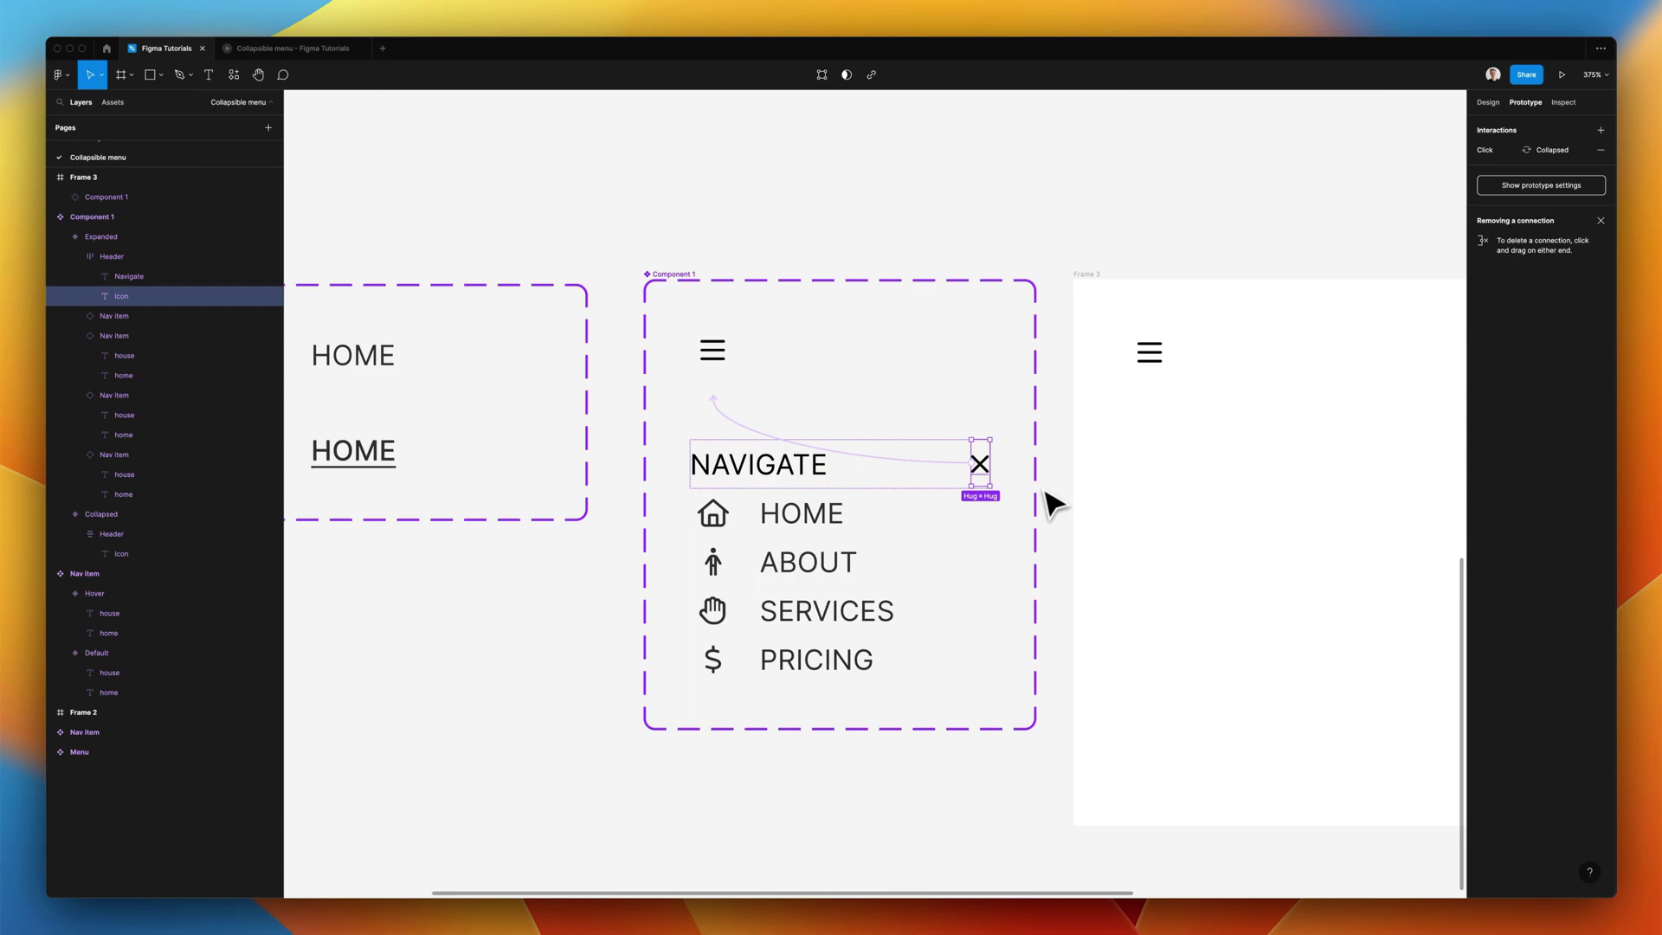
- Give the hamburger button and NAVIGATE card a visible fill, shadow/md effect and 8 radius
key(alt+8)
click(738, 394)
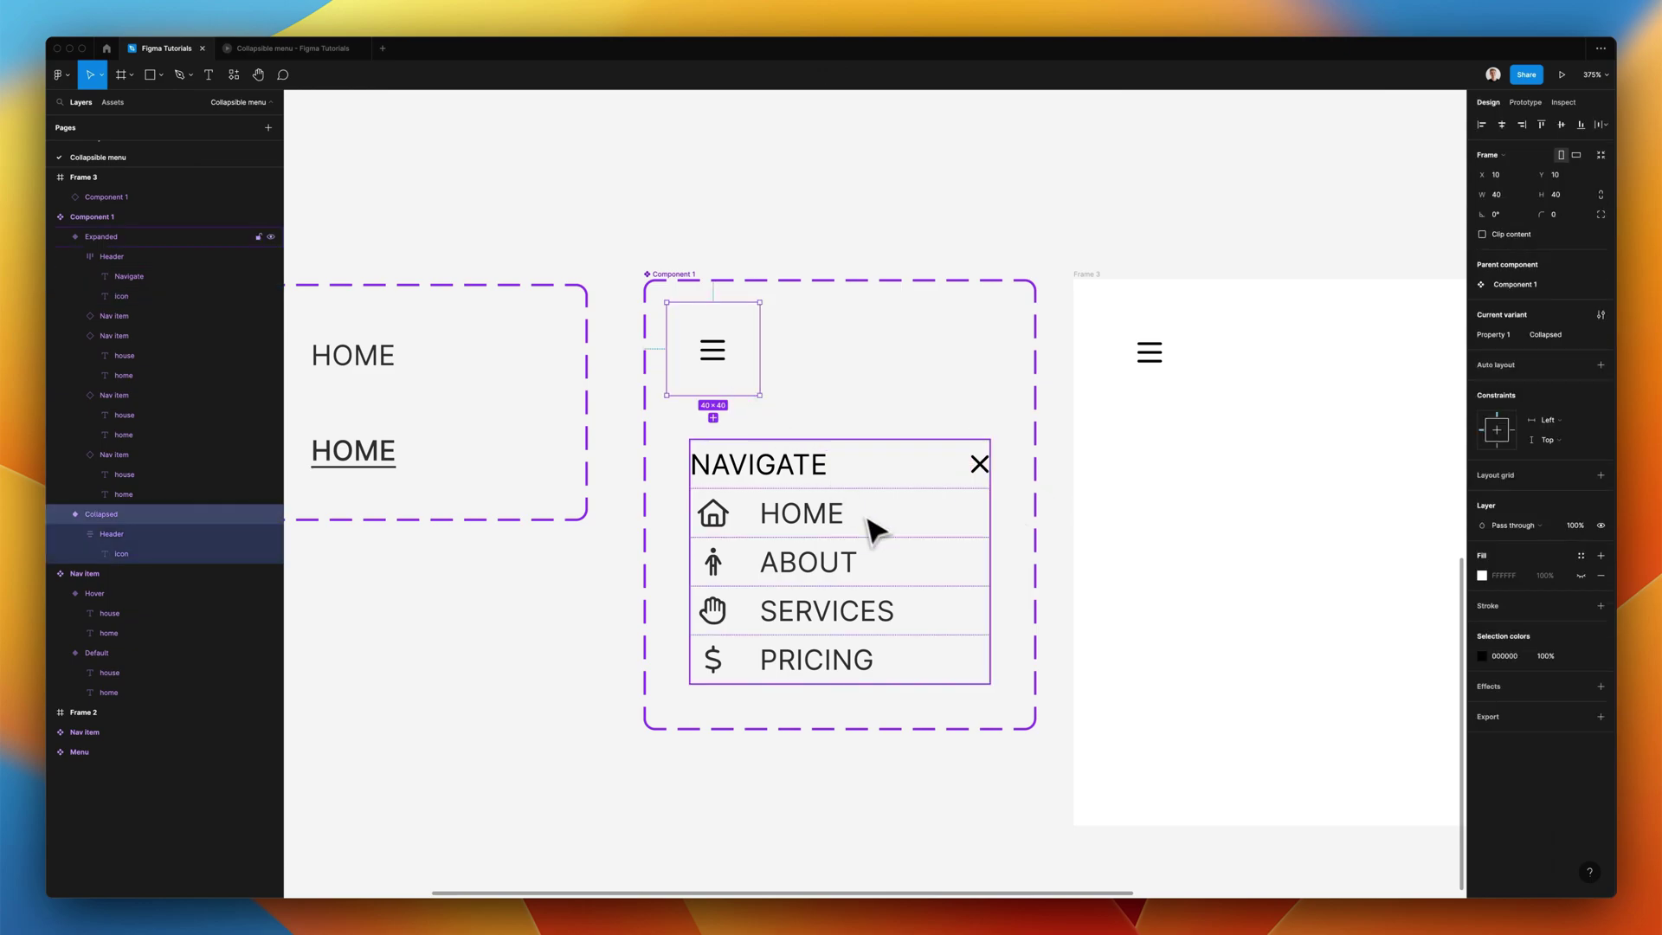
shift+click(822, 530)
click(1582, 586)
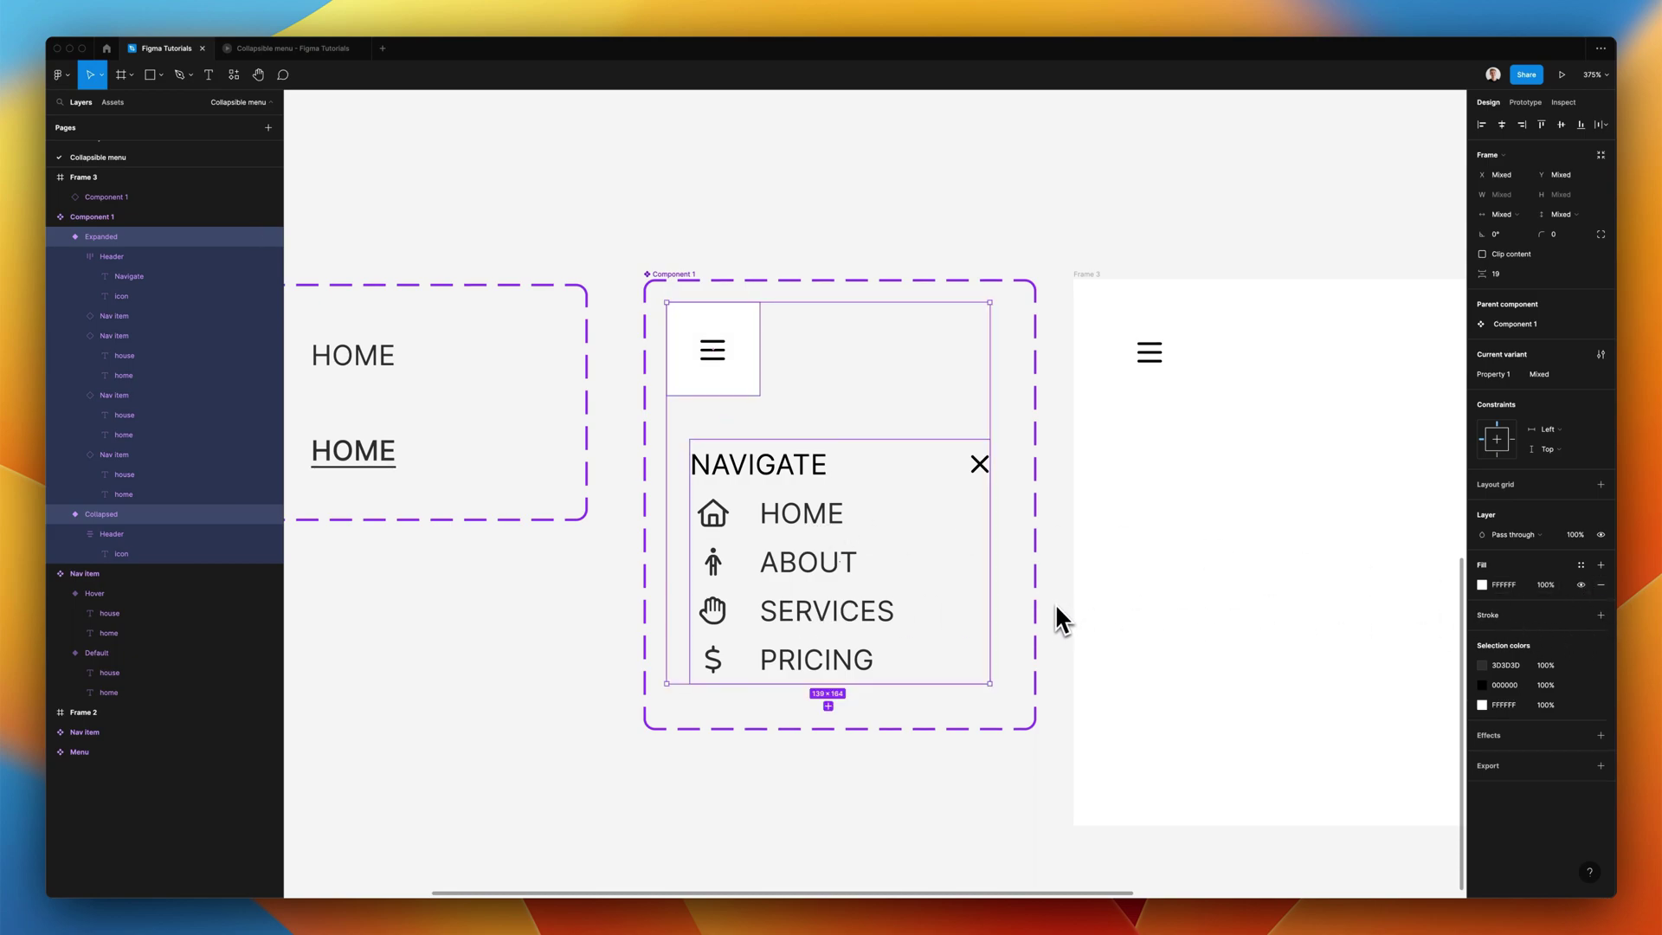
click(1581, 735)
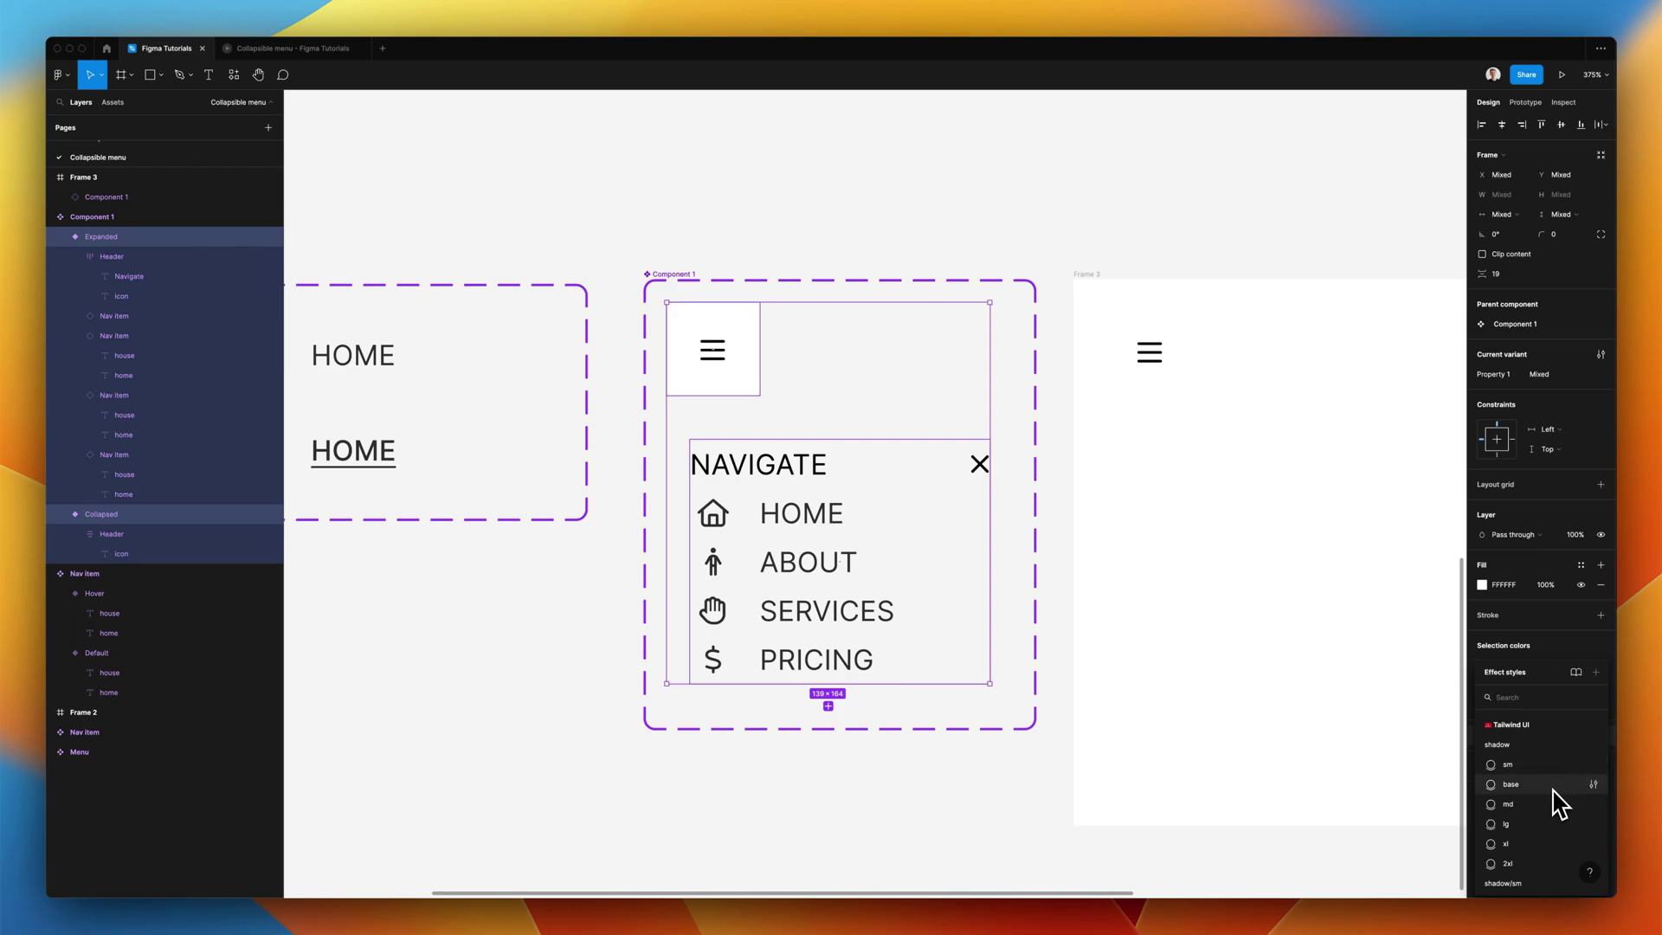
click(1555, 819)
click(1566, 239)
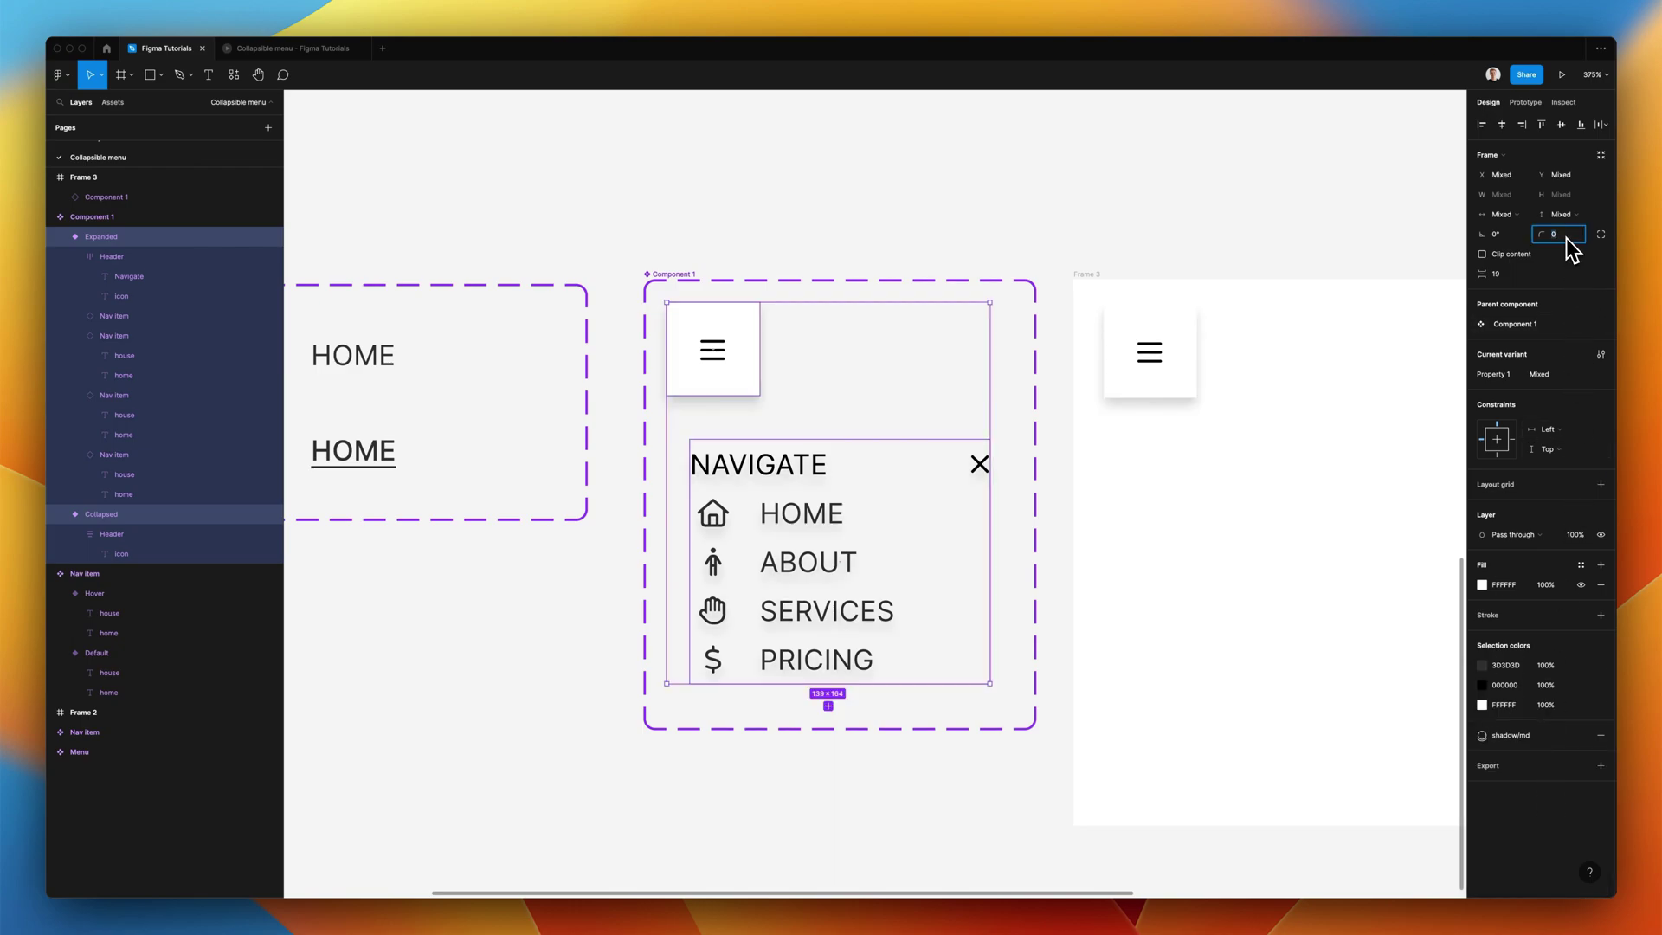
- Pad the Expanded NAVIGATE card by 20, nudge it up-left, and fill it white
click(934, 611)
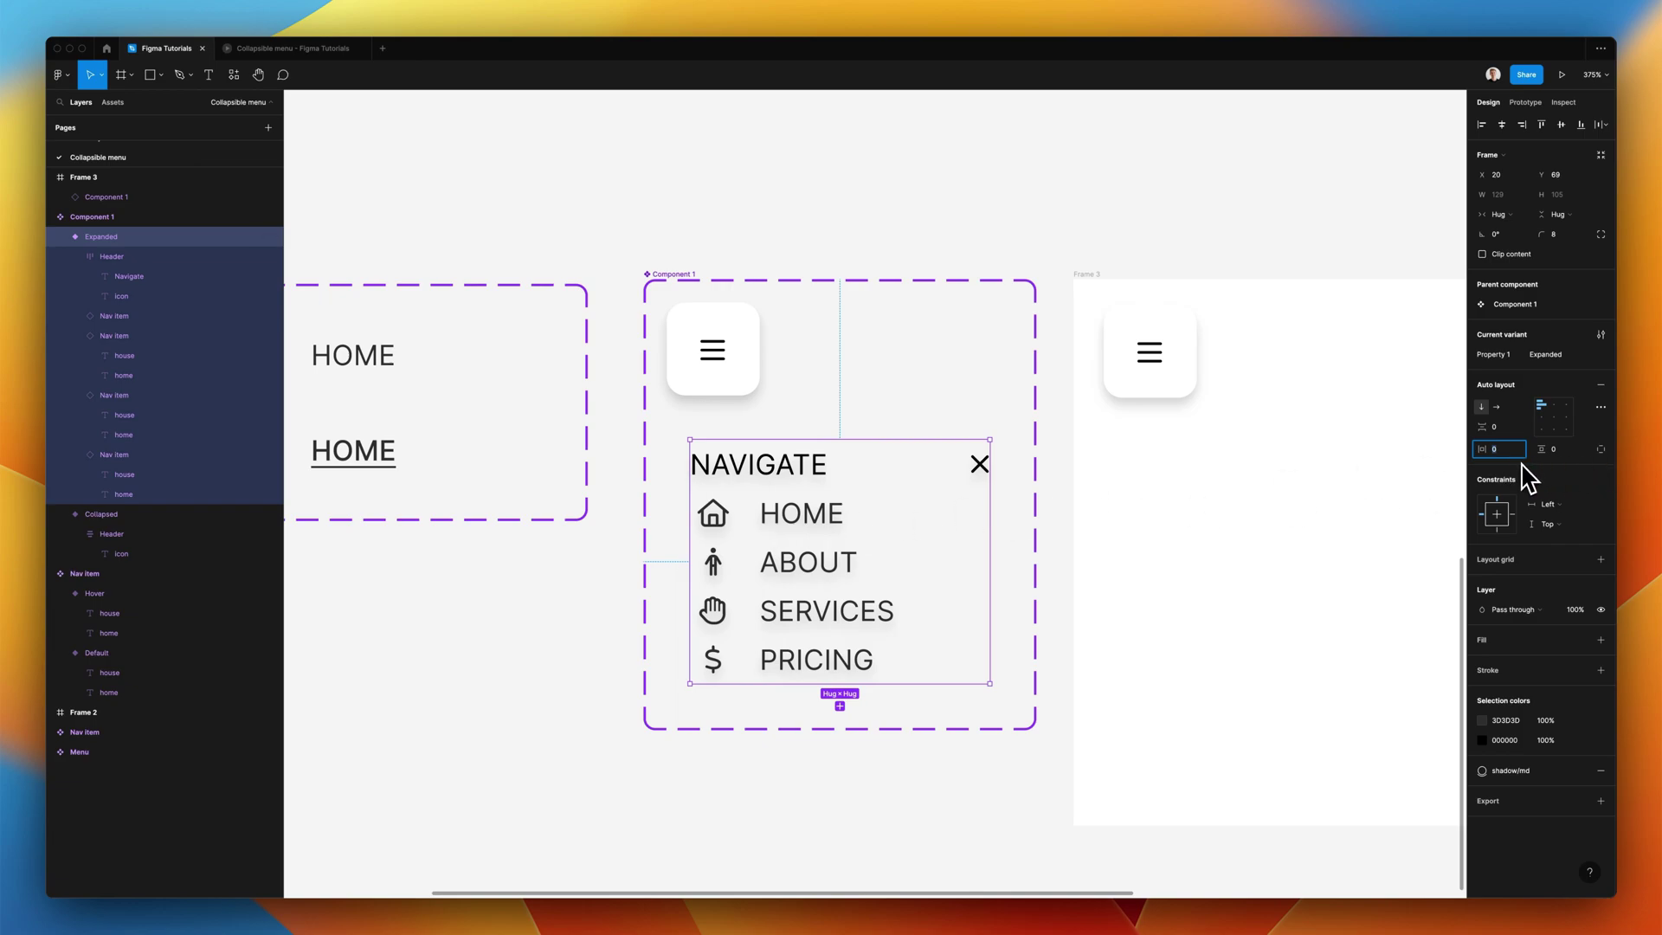
text(20)
key(Tab)
text(20)
key(Return)
key(shift+Left)
key(shift+Up)
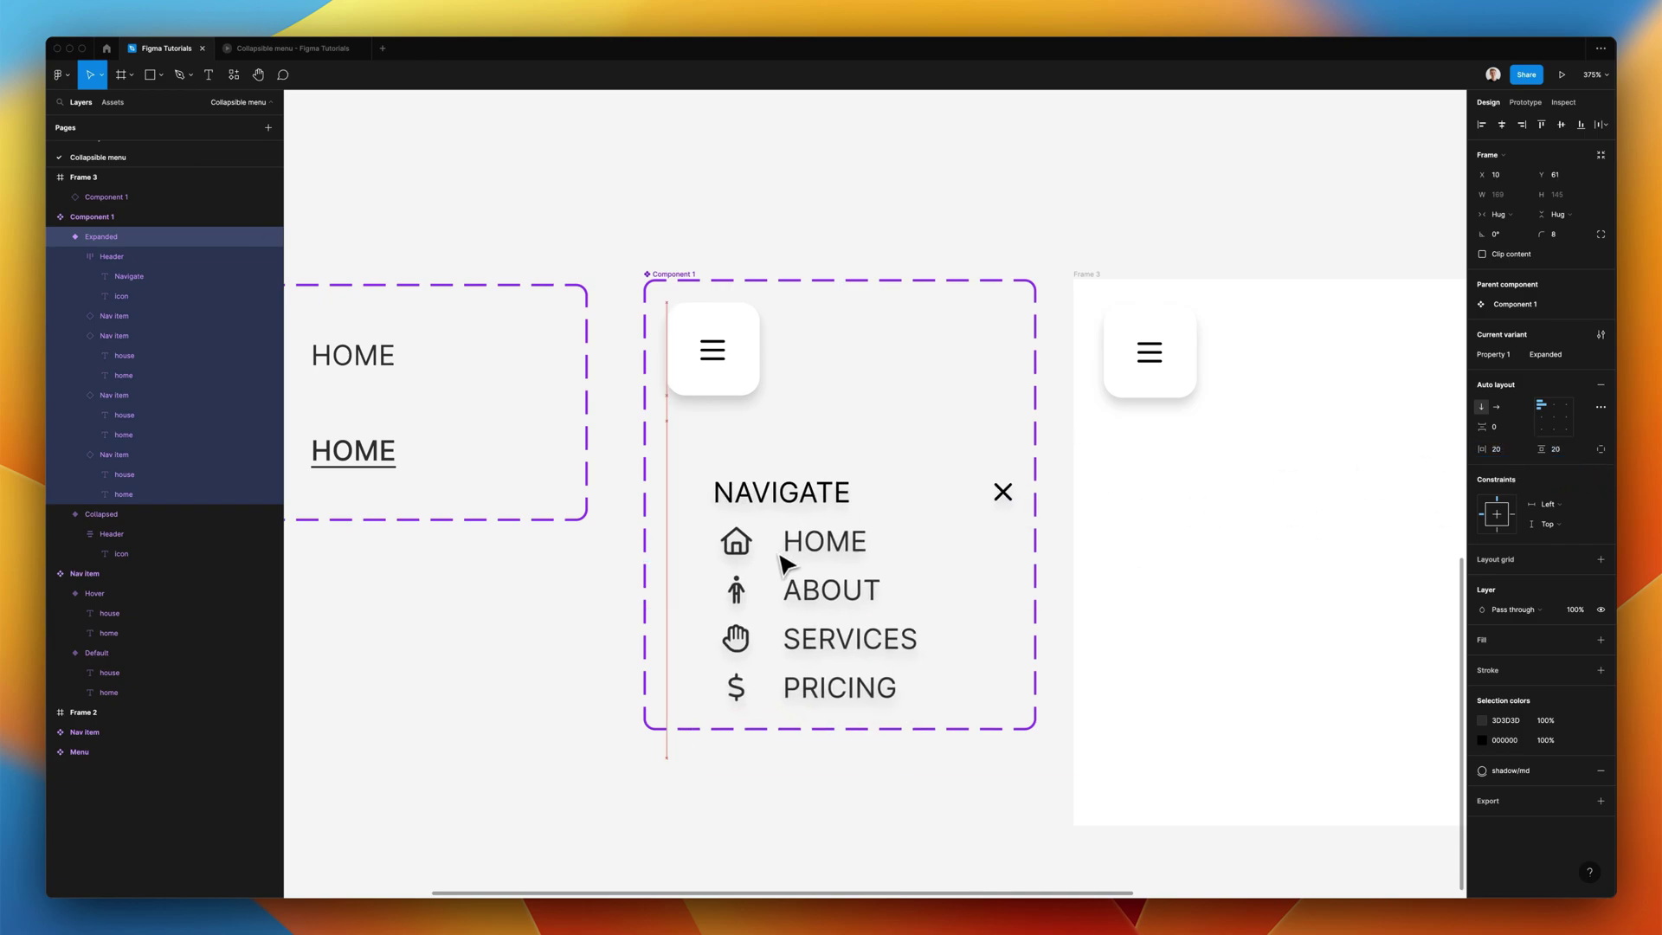
click(1600, 640)
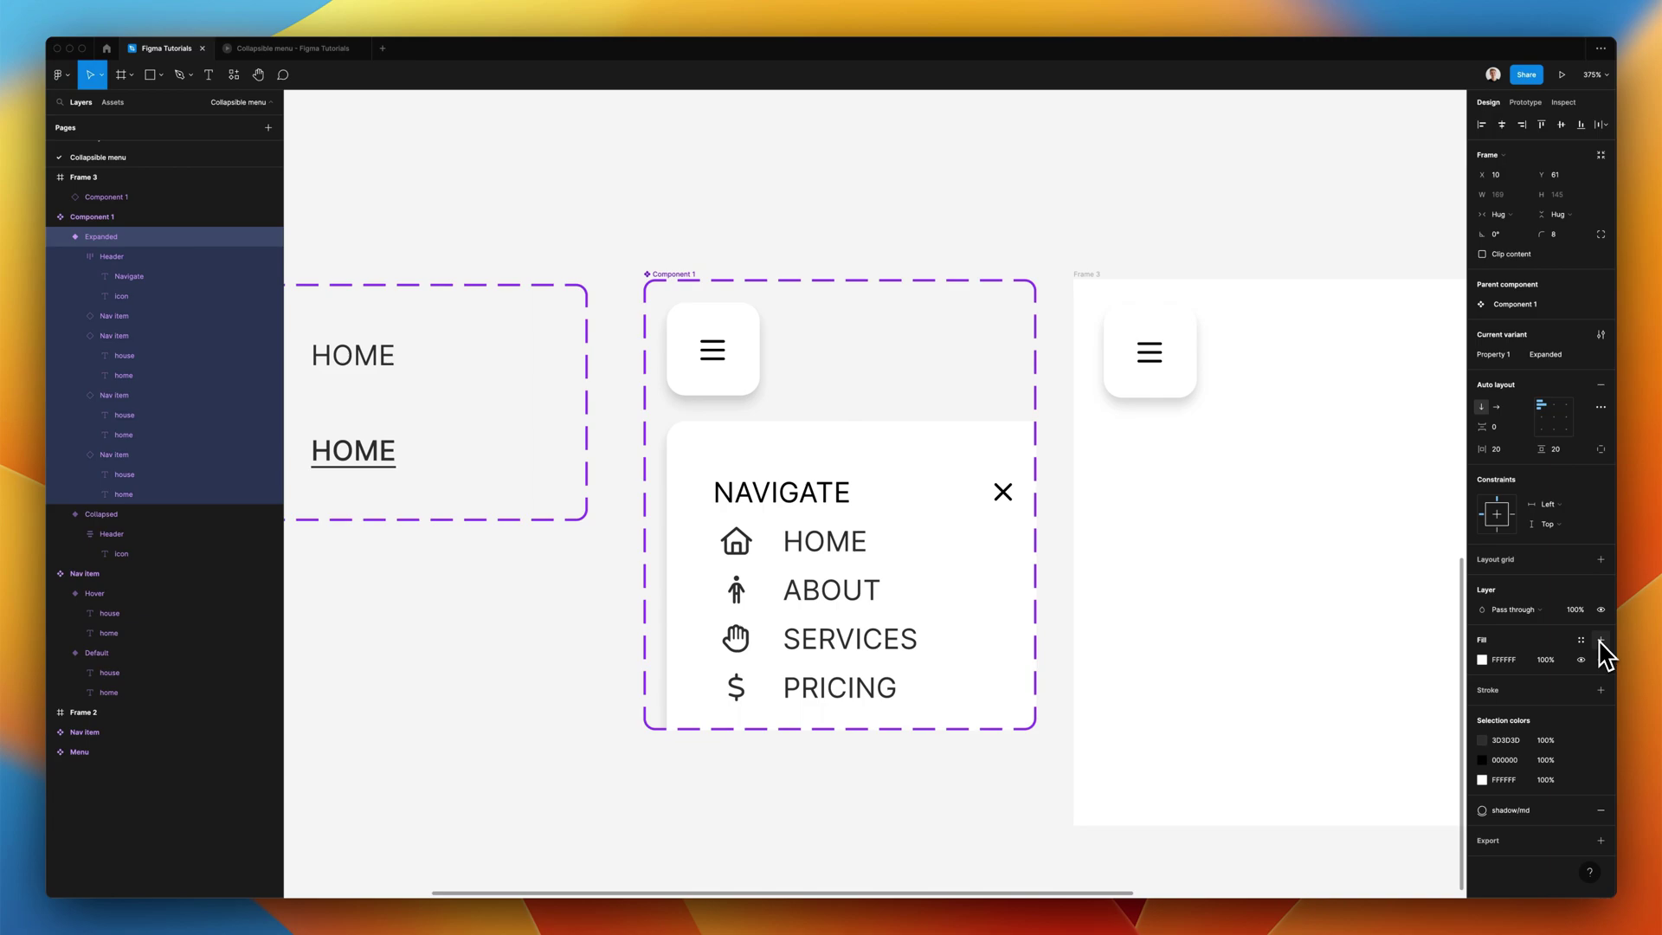
- Resize the Component 1 set to fit snugly around its two variants
click(683, 274)
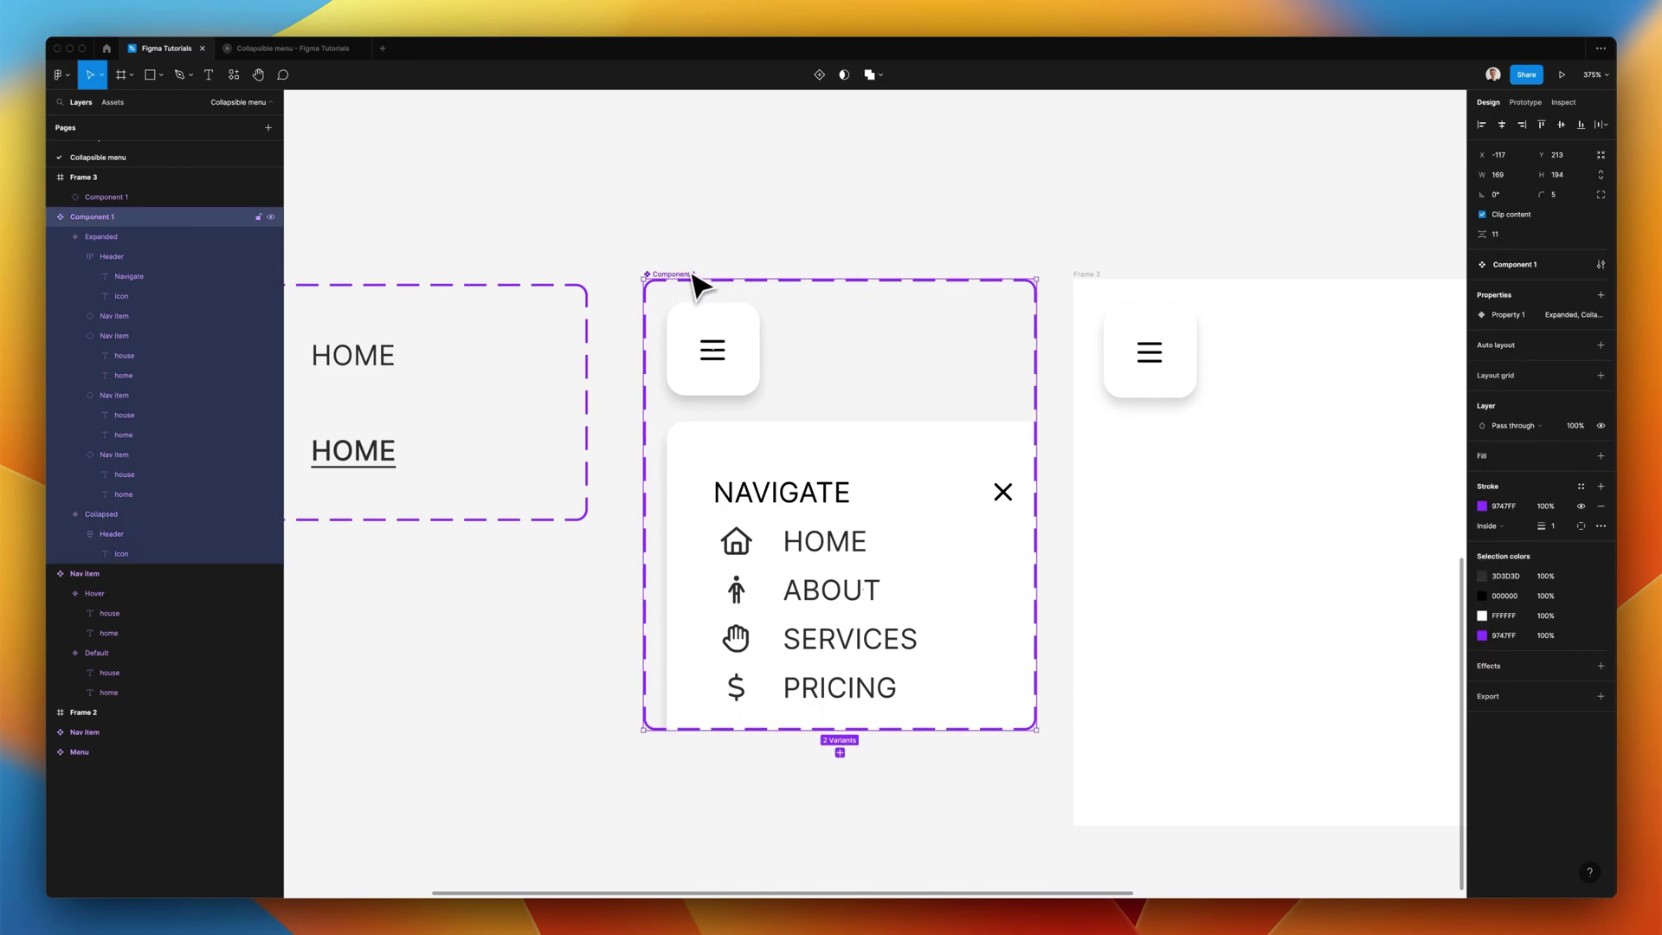
scroll(694, 275, down, 5)
scroll(890, 531, left, 2)
scroll(861, 489, up, 5)
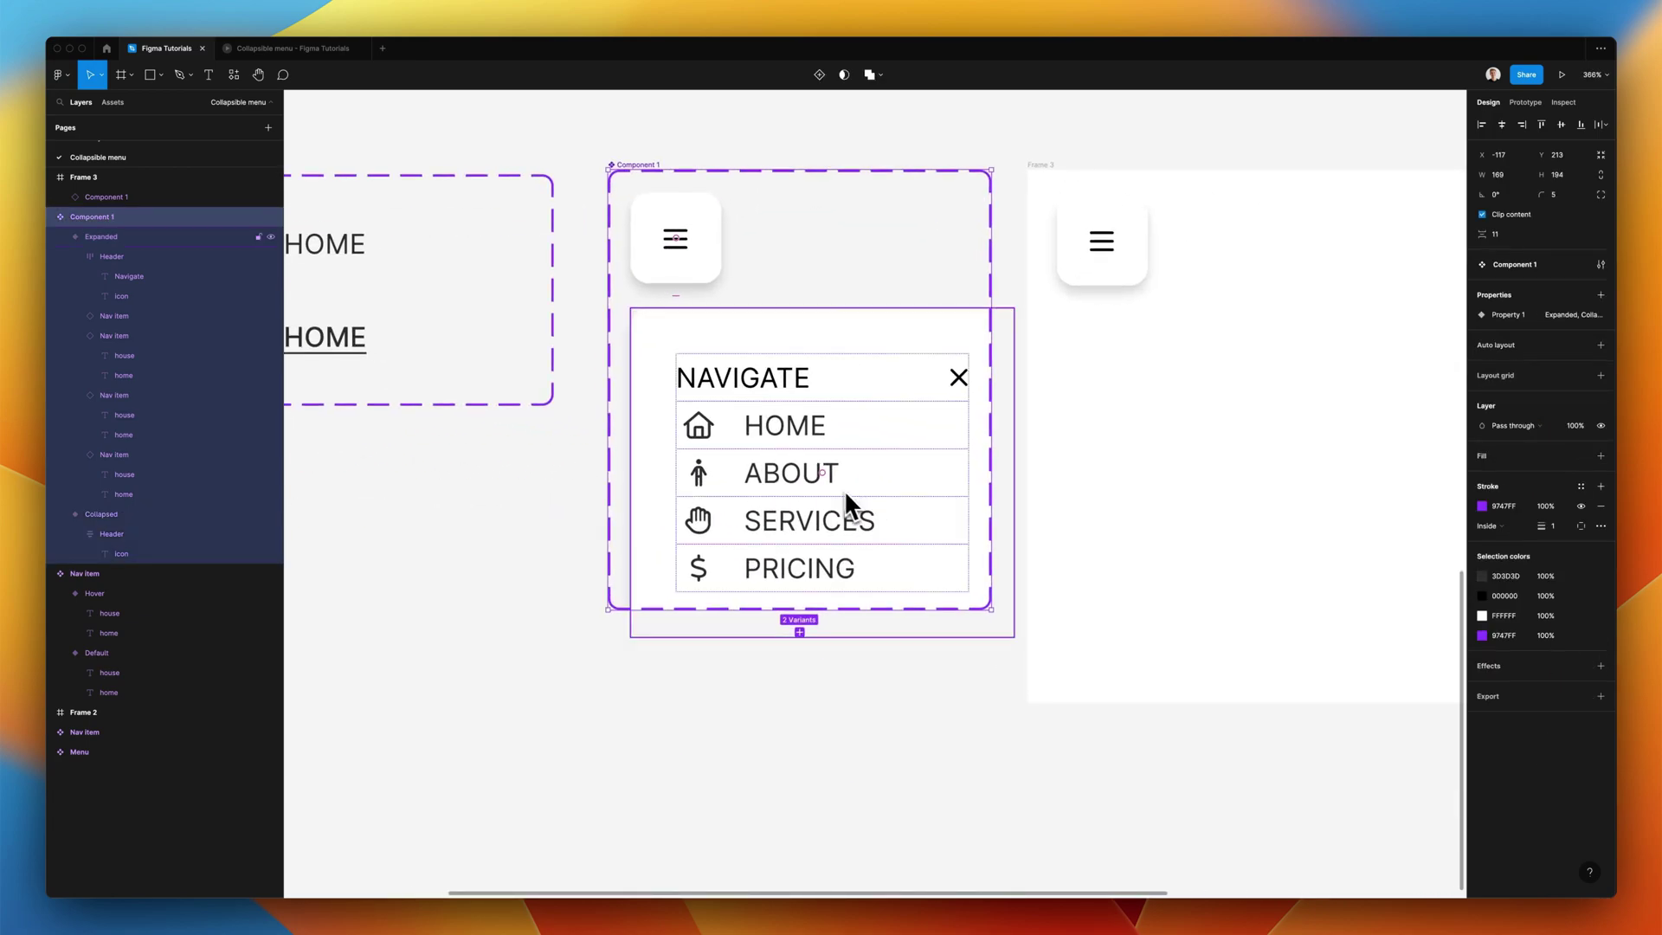
scroll(1084, 438, up, 1)
scroll(1084, 438, left, 1)
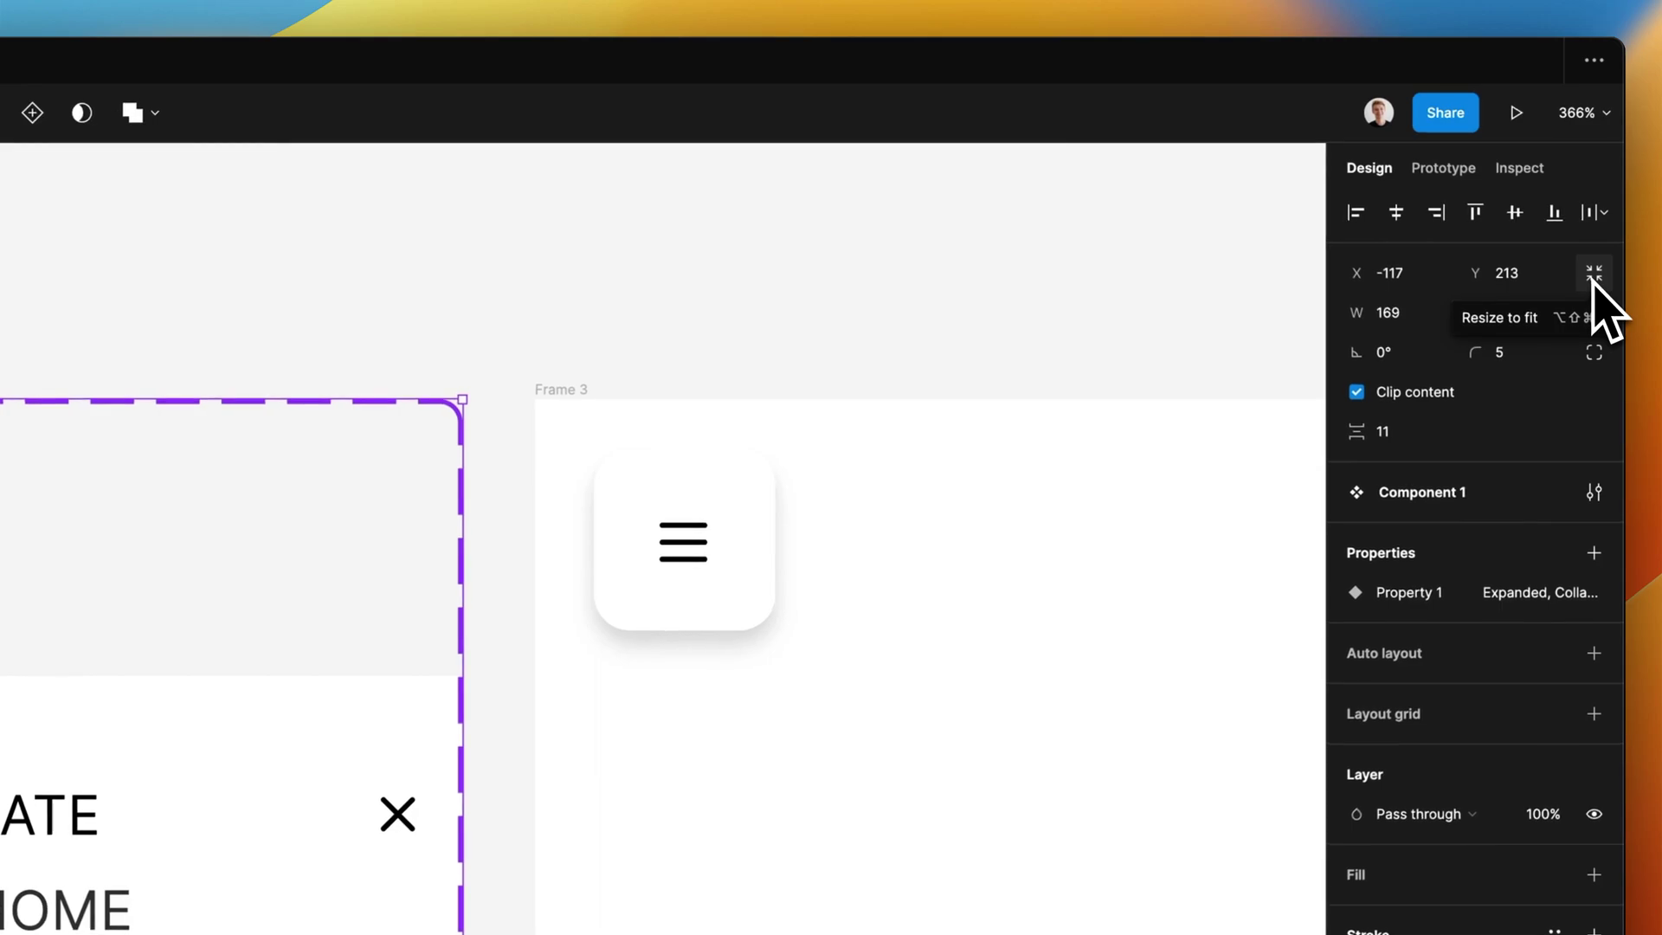
click(1594, 276)
scroll(435, 900, down, 3)
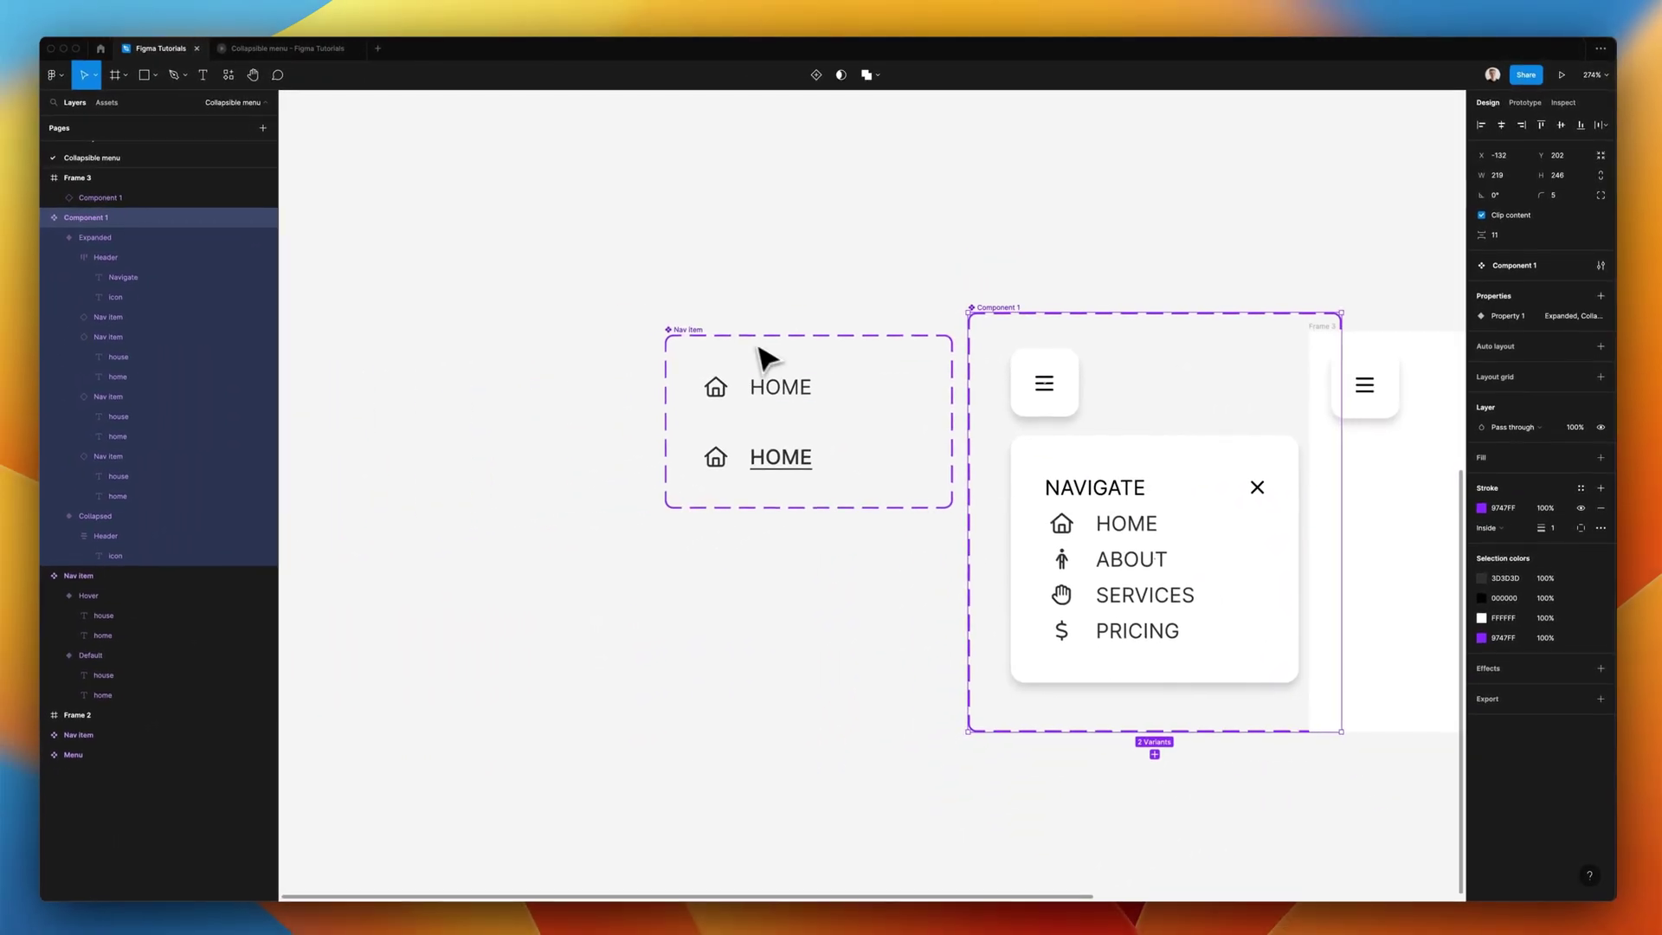
- Place Nav item and Component 1 side by side, undoing an accidental resize
drag(683, 331, 610, 334)
drag(995, 315, 933, 342)
scroll(935, 345, right, 5)
scroll(958, 479, up, 2)
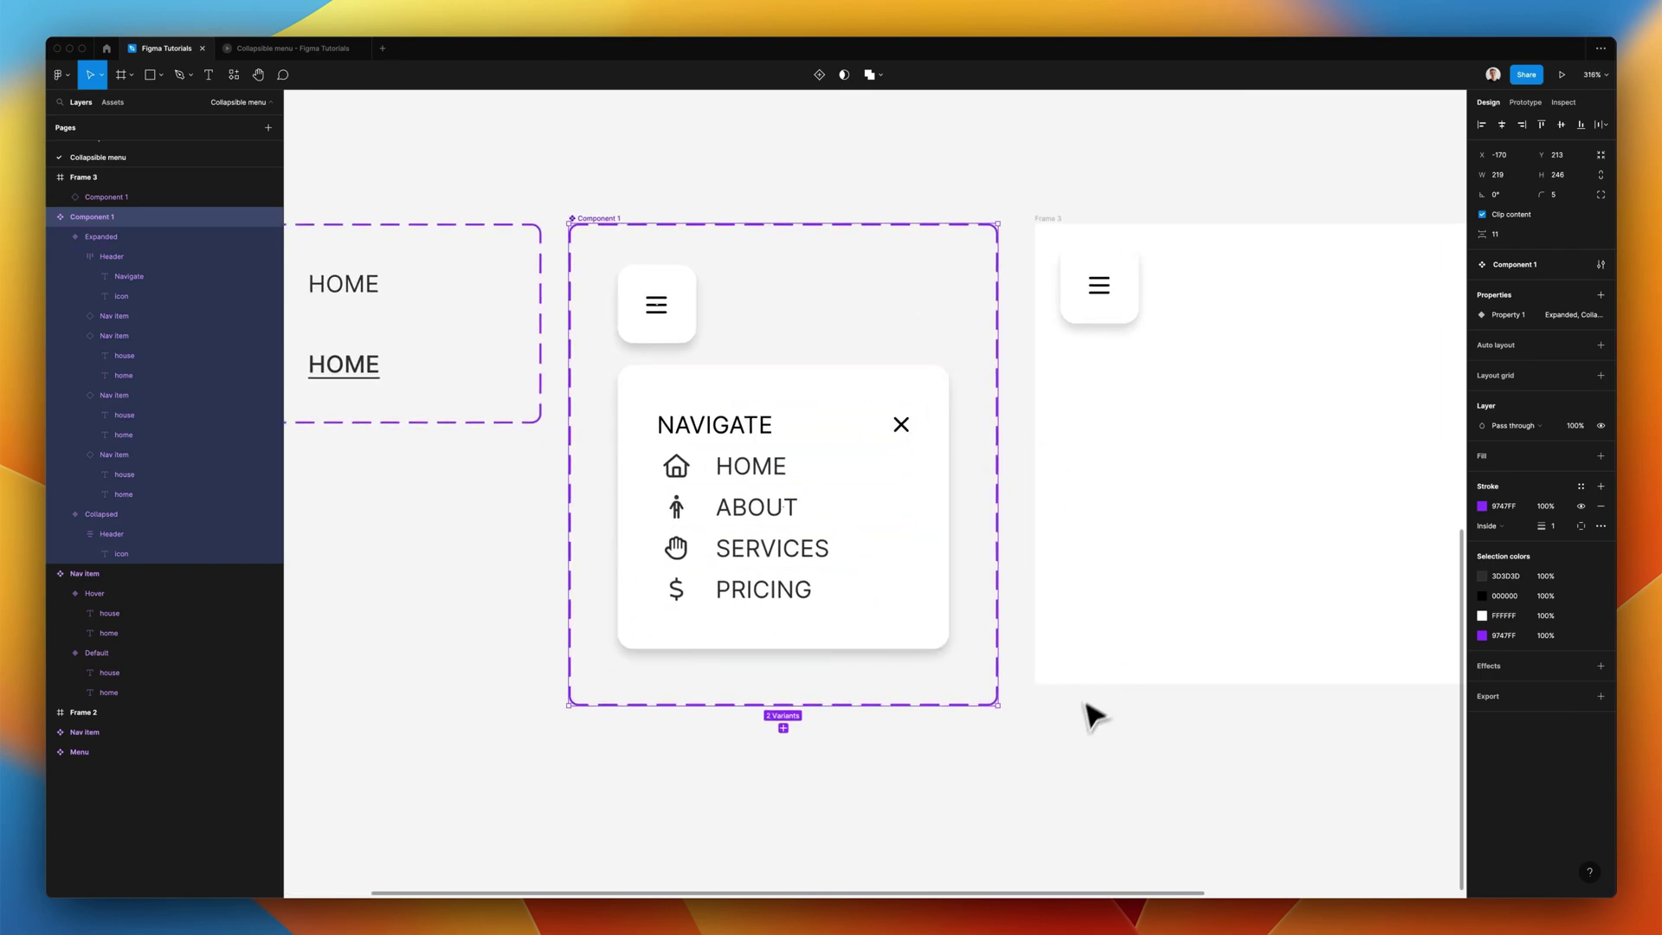
drag(991, 705, 928, 623)
key(ctrl+z)
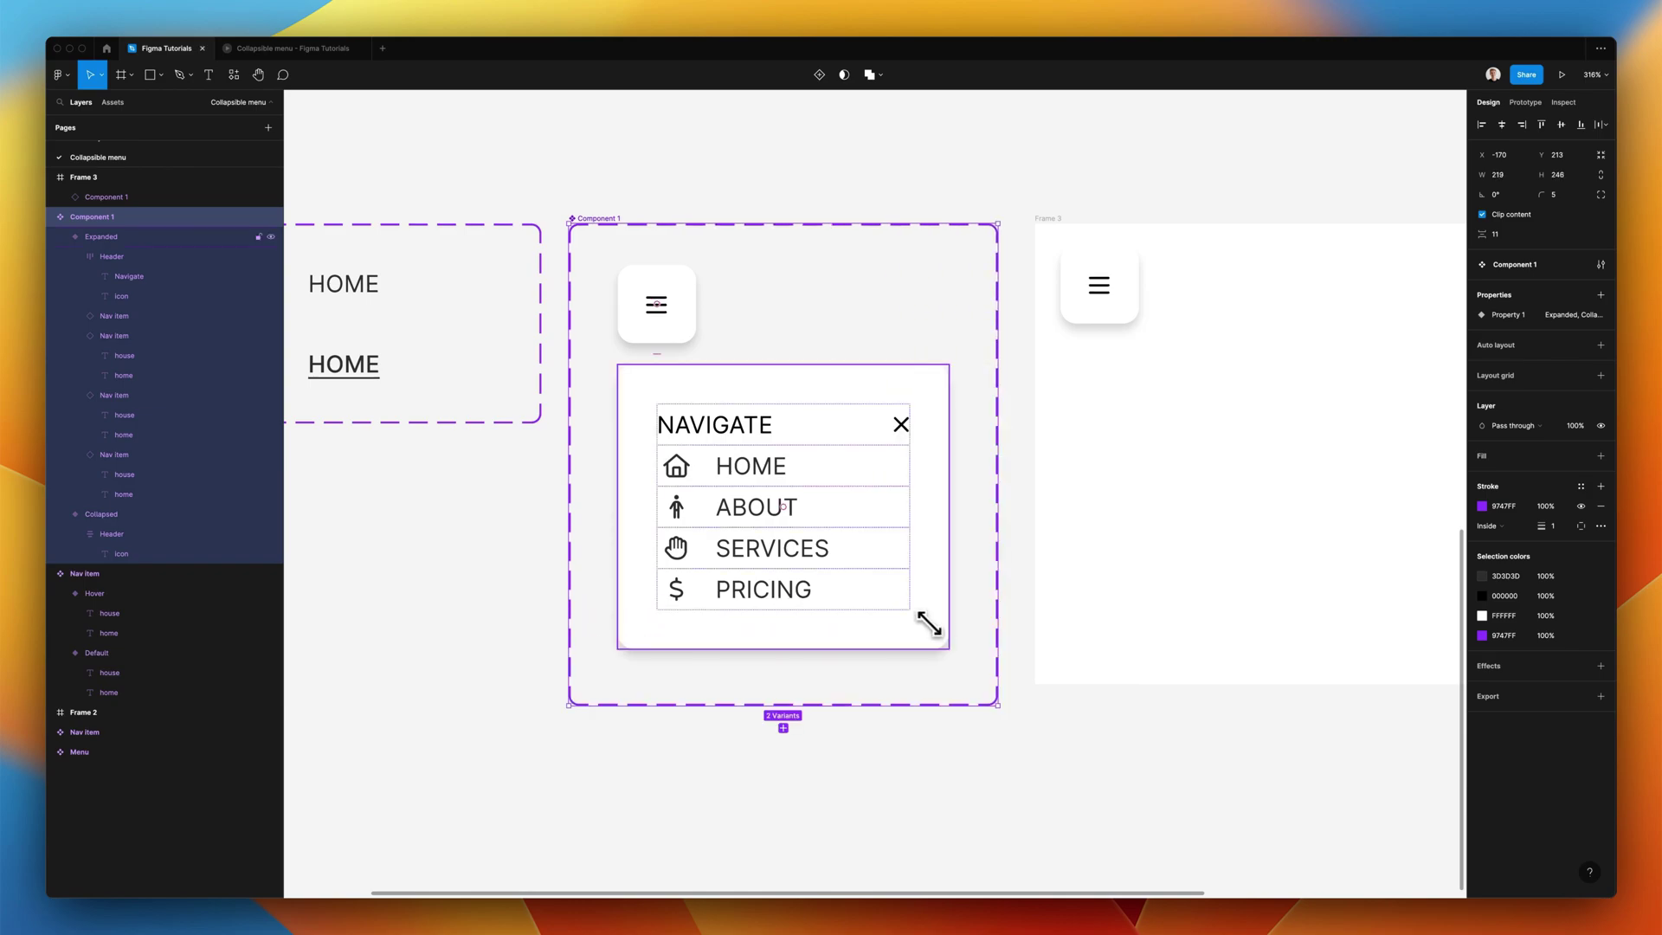
click(844, 561)
scroll(743, 453, right, 2)
scroll(743, 453, up, 1)
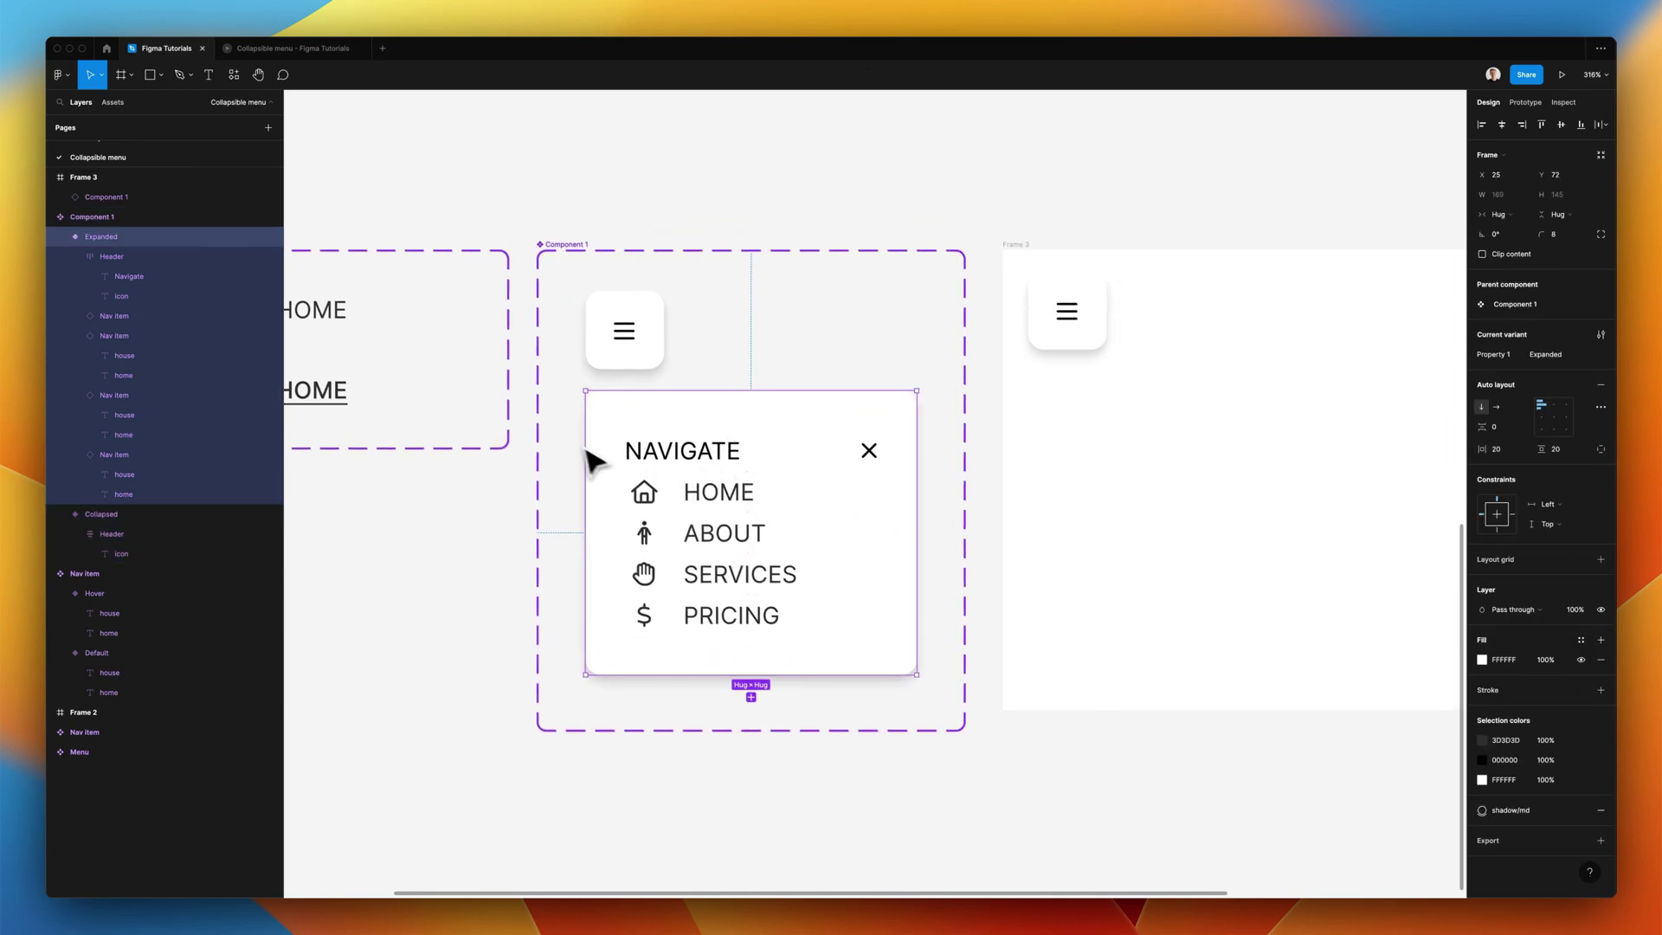
click(1142, 426)
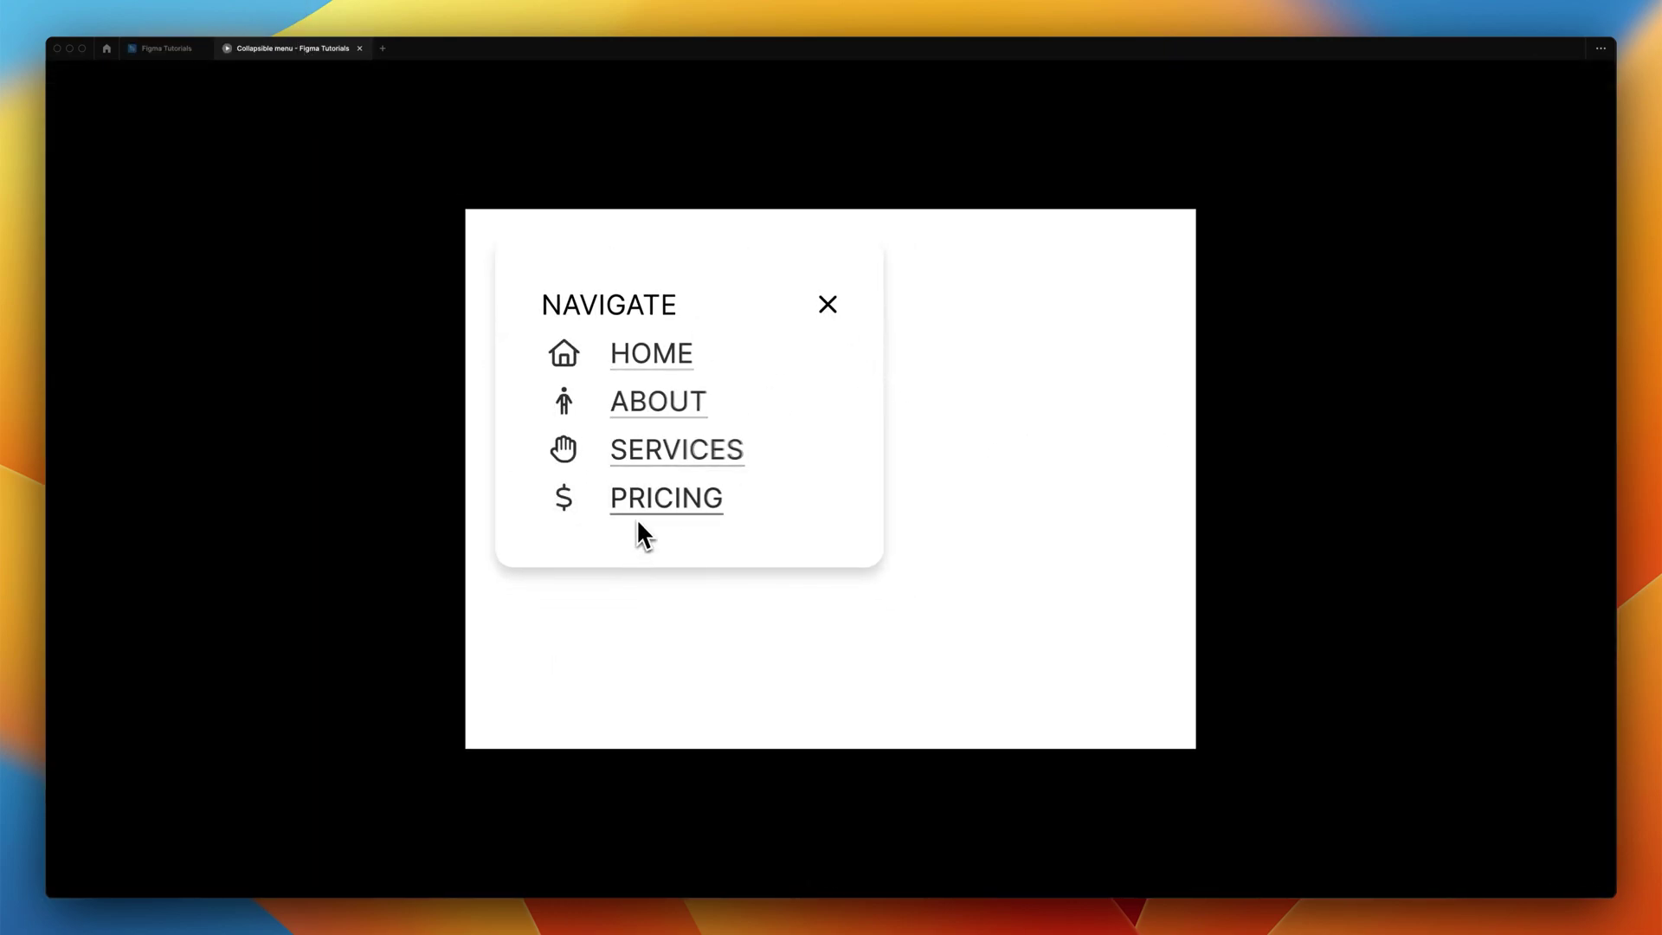
click(833, 318)
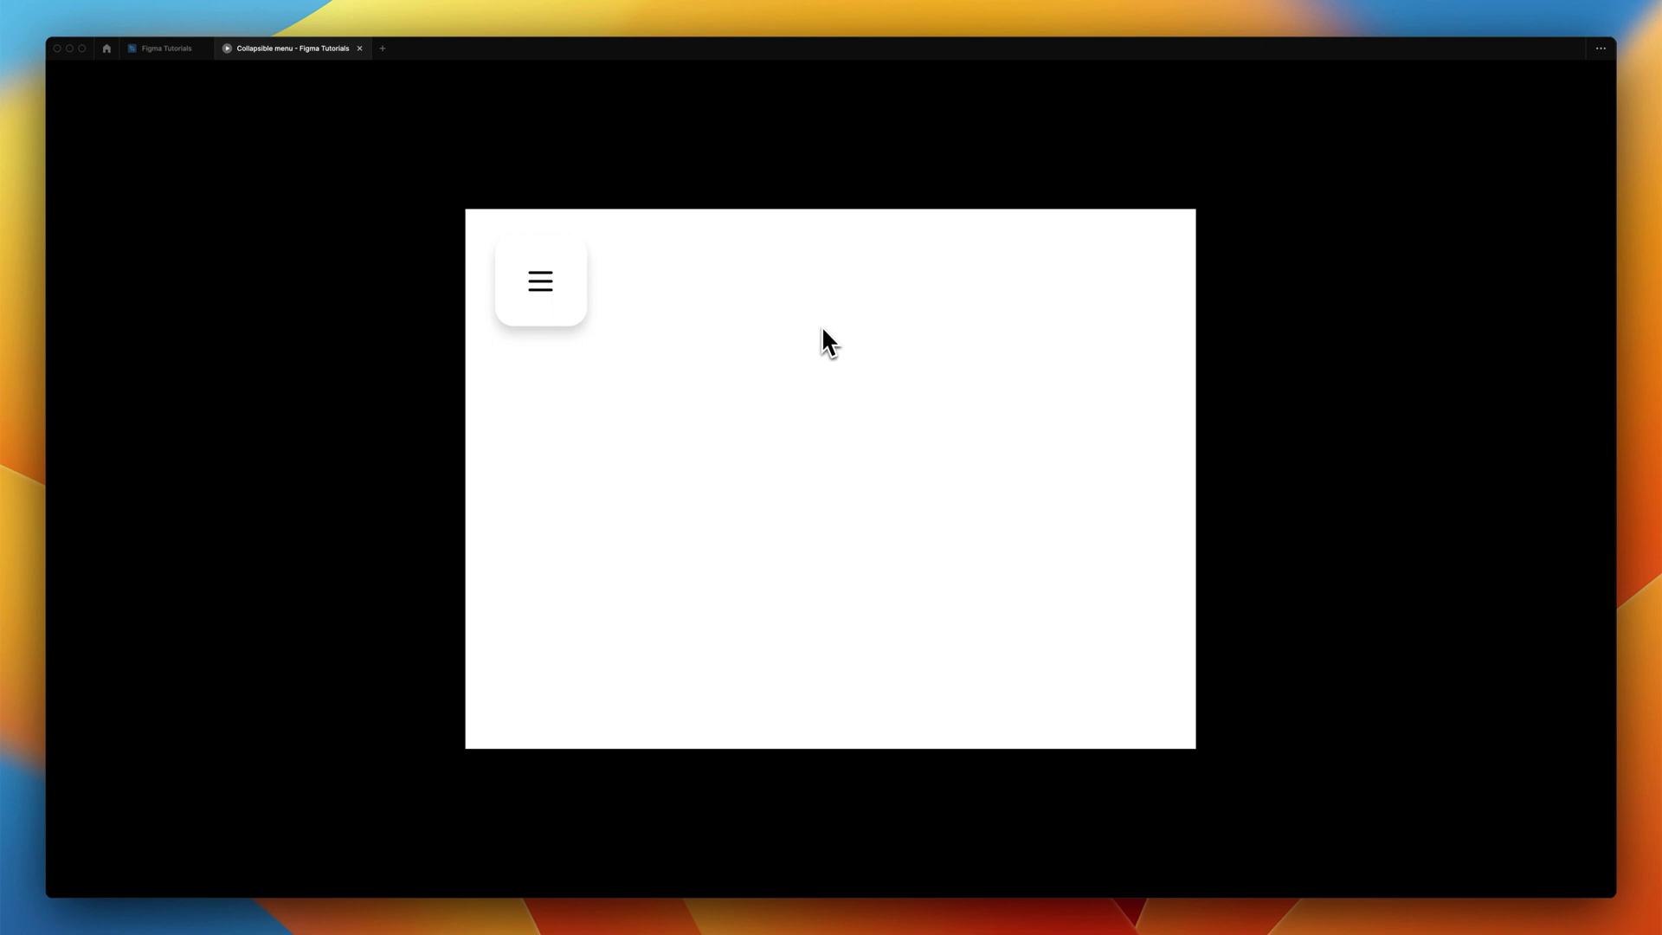